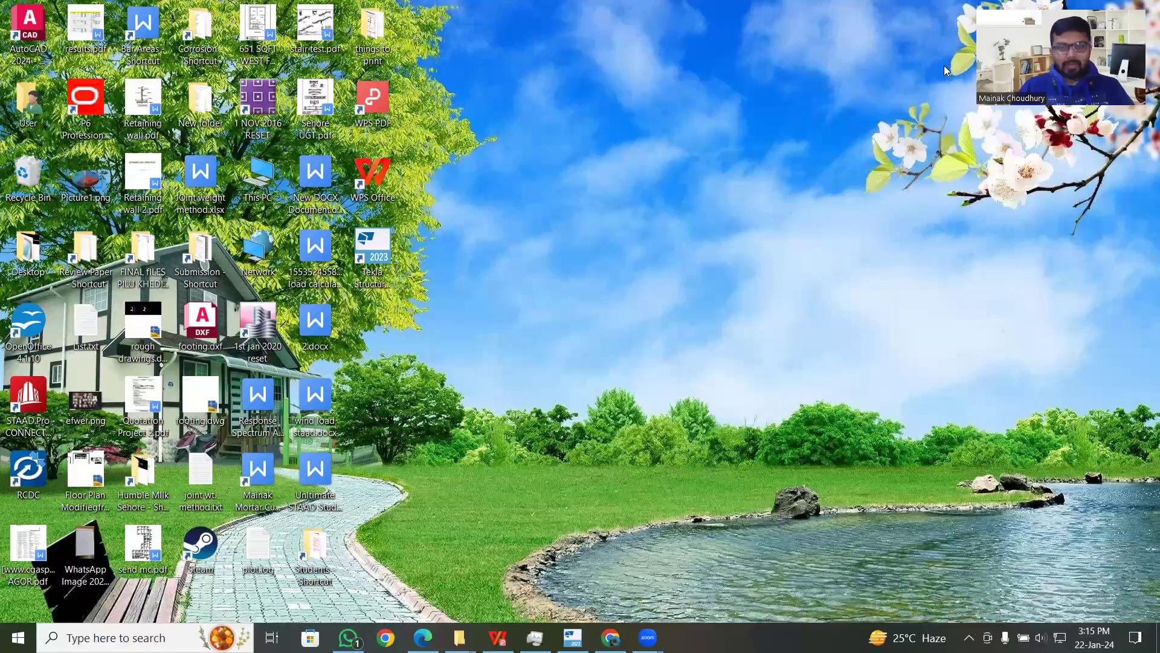
# Bring Tekla Structural Designer forward and open the Construction Levels table from the MODEL tab
pyautogui.hotkey('alt', 'Tab')
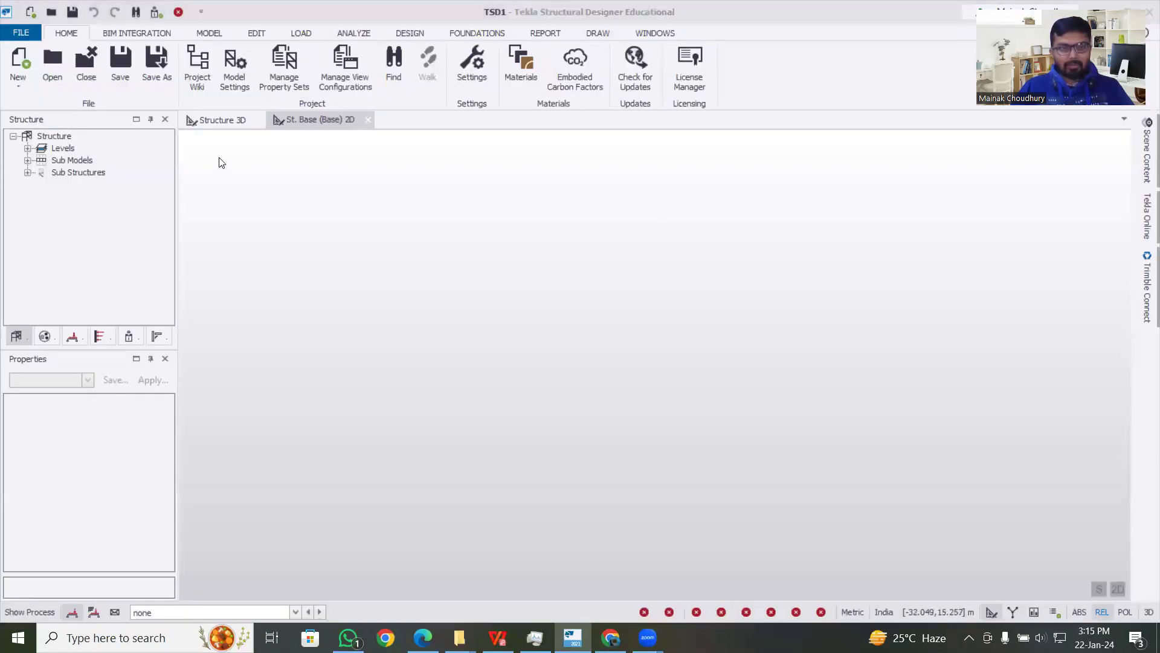
pyautogui.click(221, 34)
pyautogui.click(58, 52)
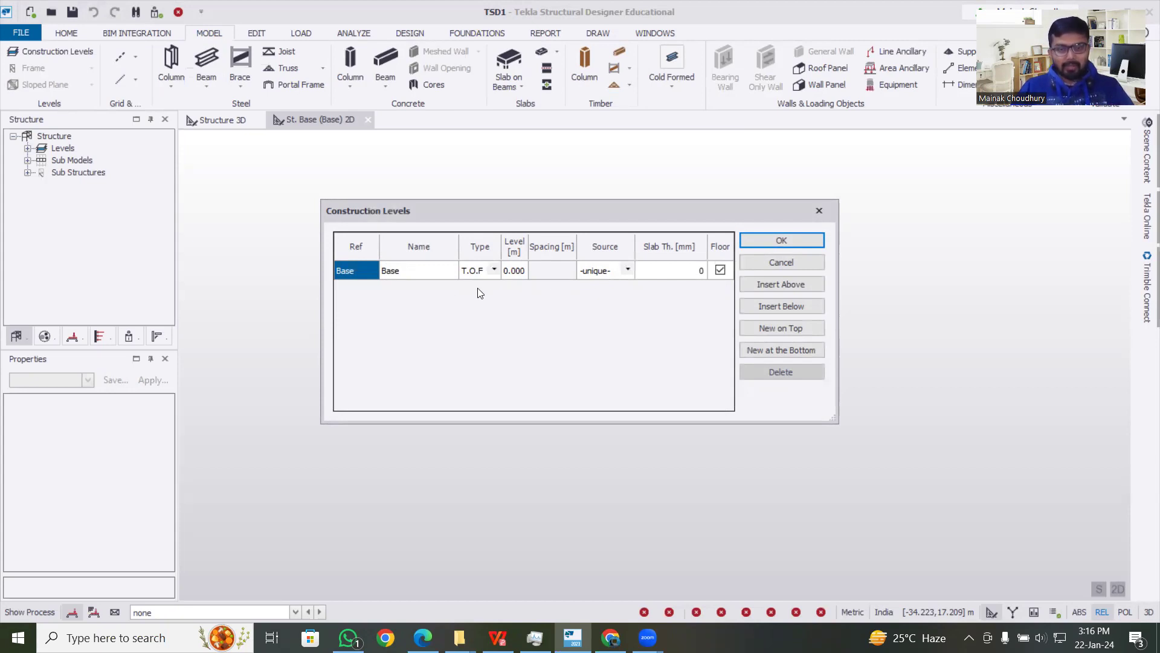
# Insert level B1 below Base at -1.500 m
pyautogui.click(769, 307)
pyautogui.click(521, 289)
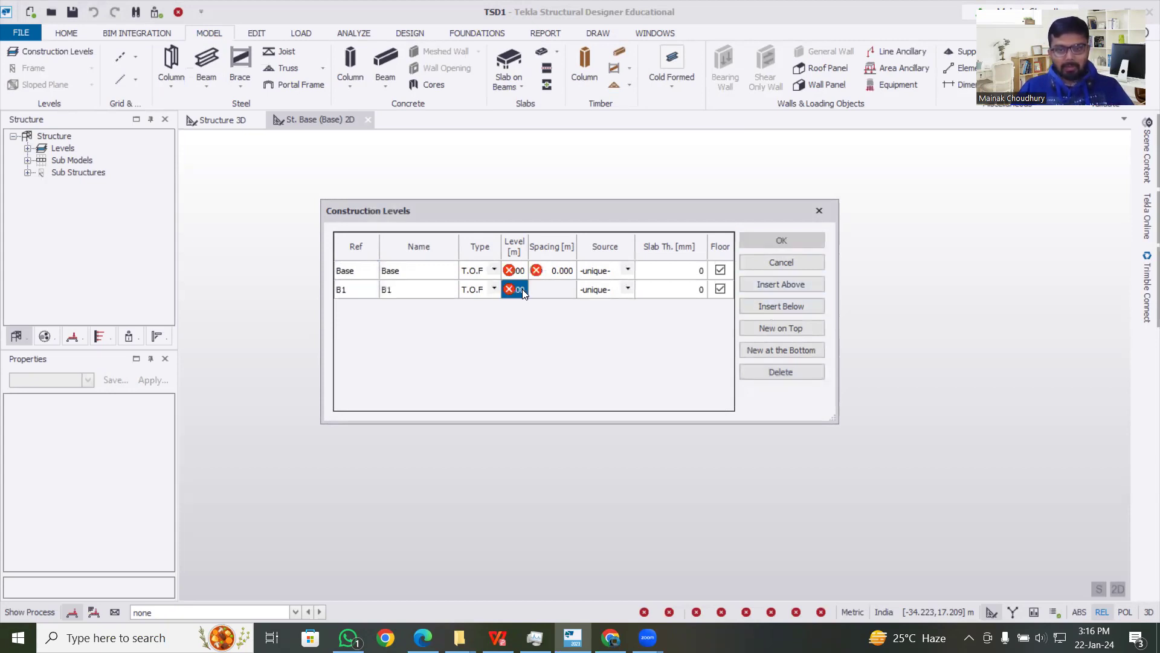
pyautogui.write('-1.5')
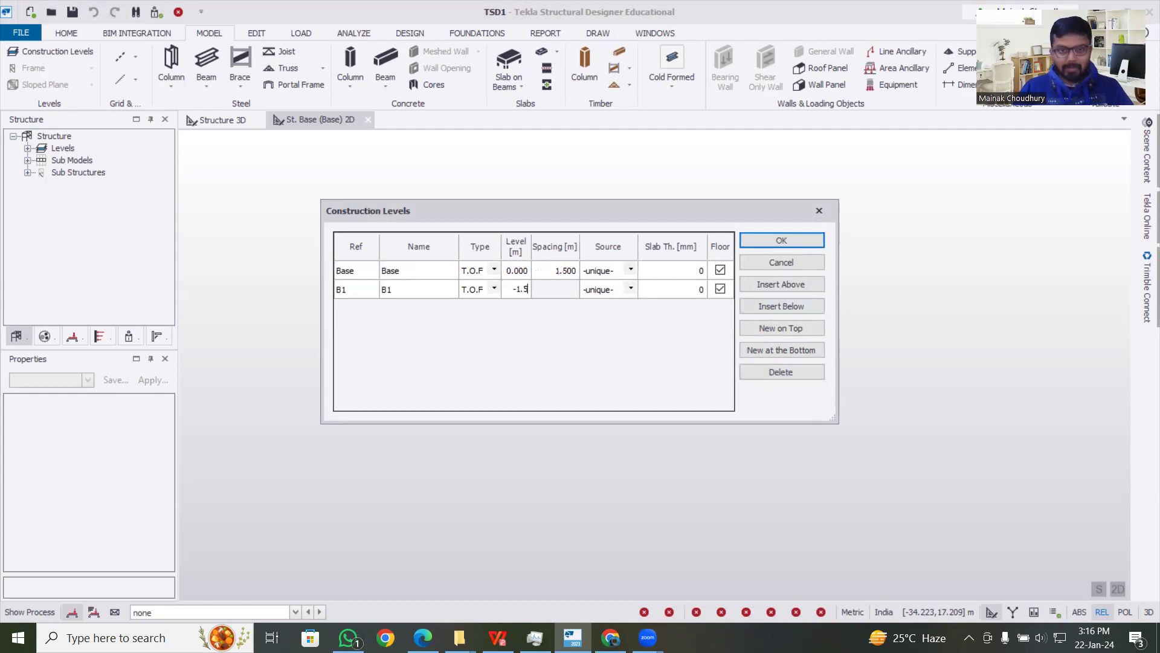
pyautogui.click(409, 274)
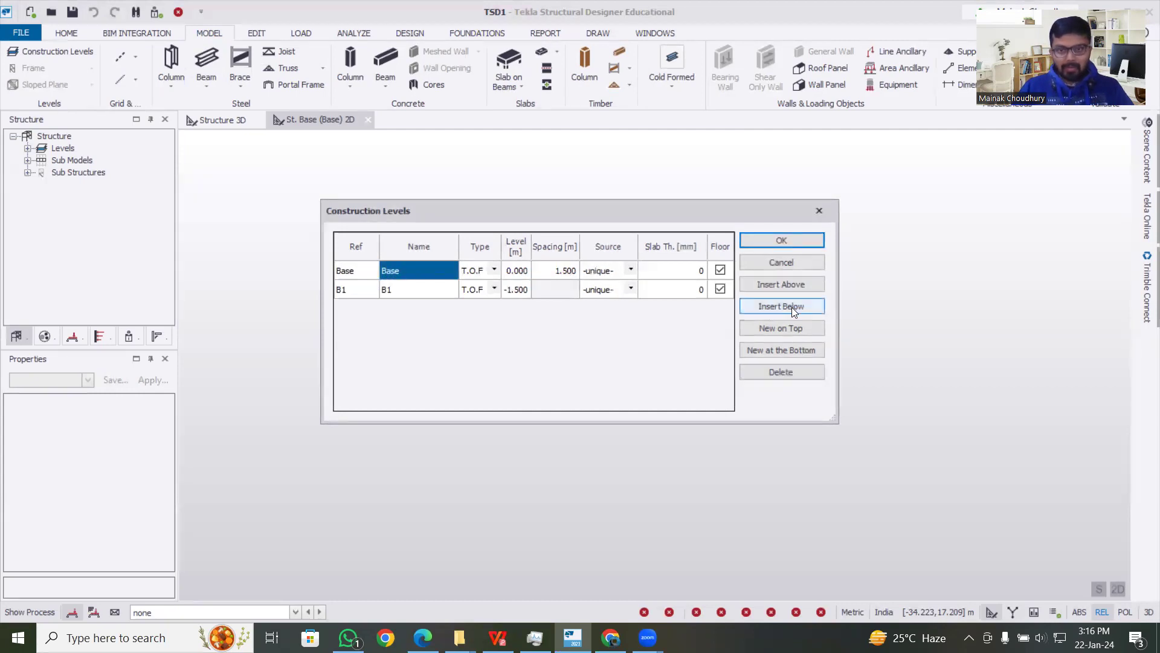
# Add level 1 above Base, making Base and level 1 S.S.L with 3 m spacing and 200 mm slabs
pyautogui.click(752, 285)
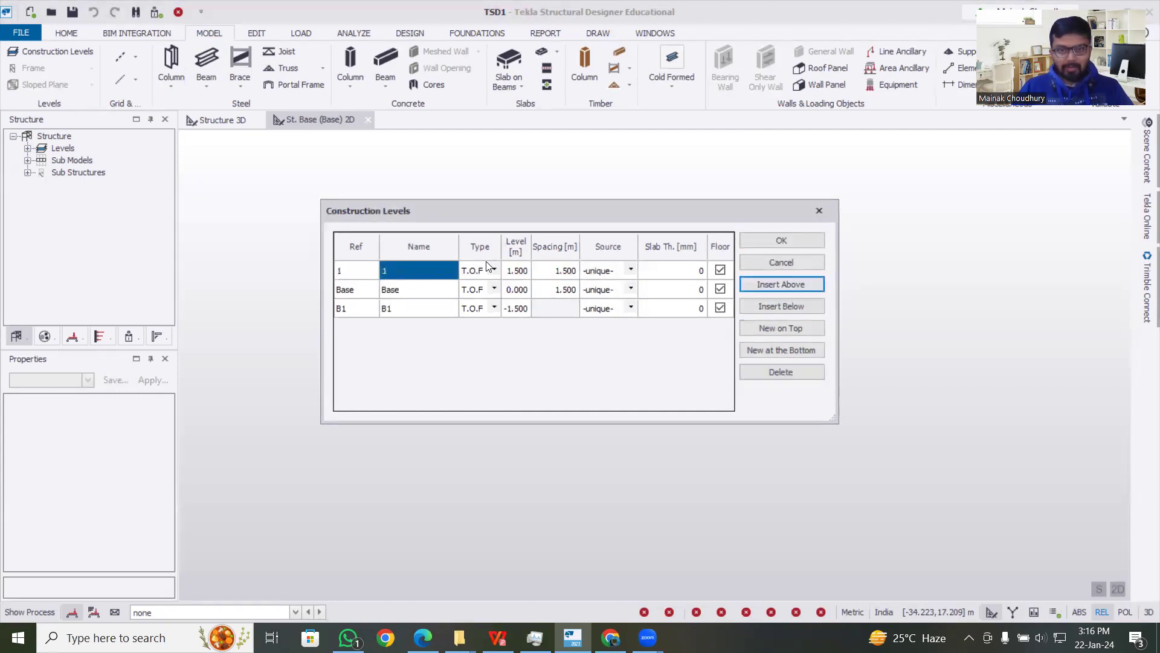
pyautogui.click(492, 289)
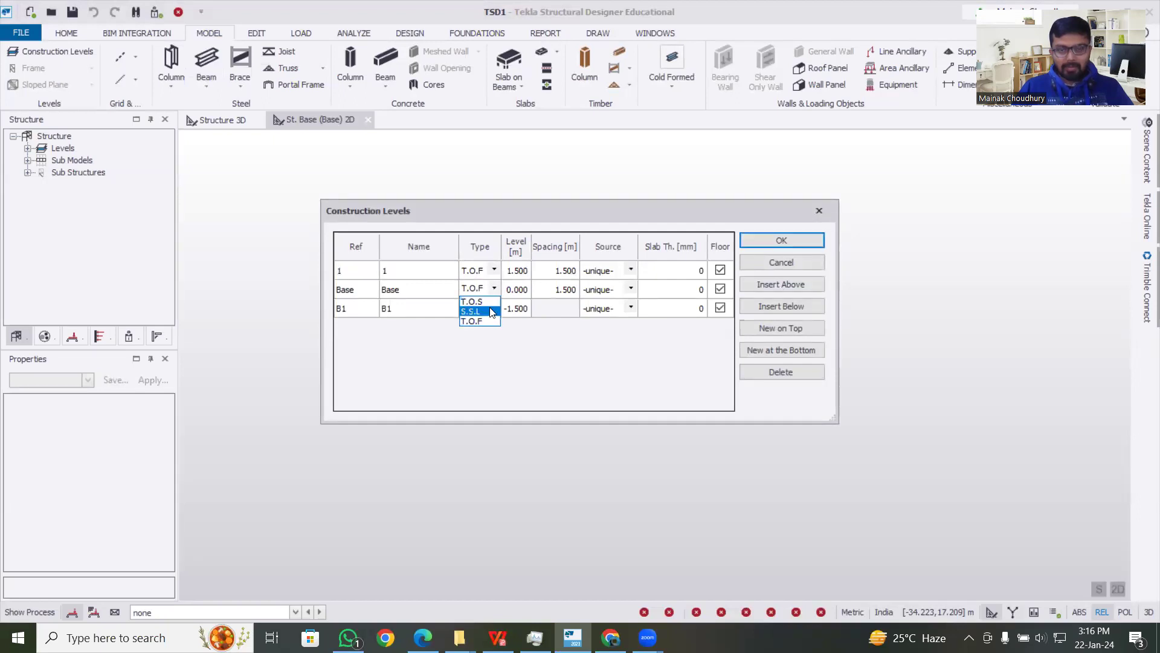
pyautogui.click(491, 311)
pyautogui.click(490, 275)
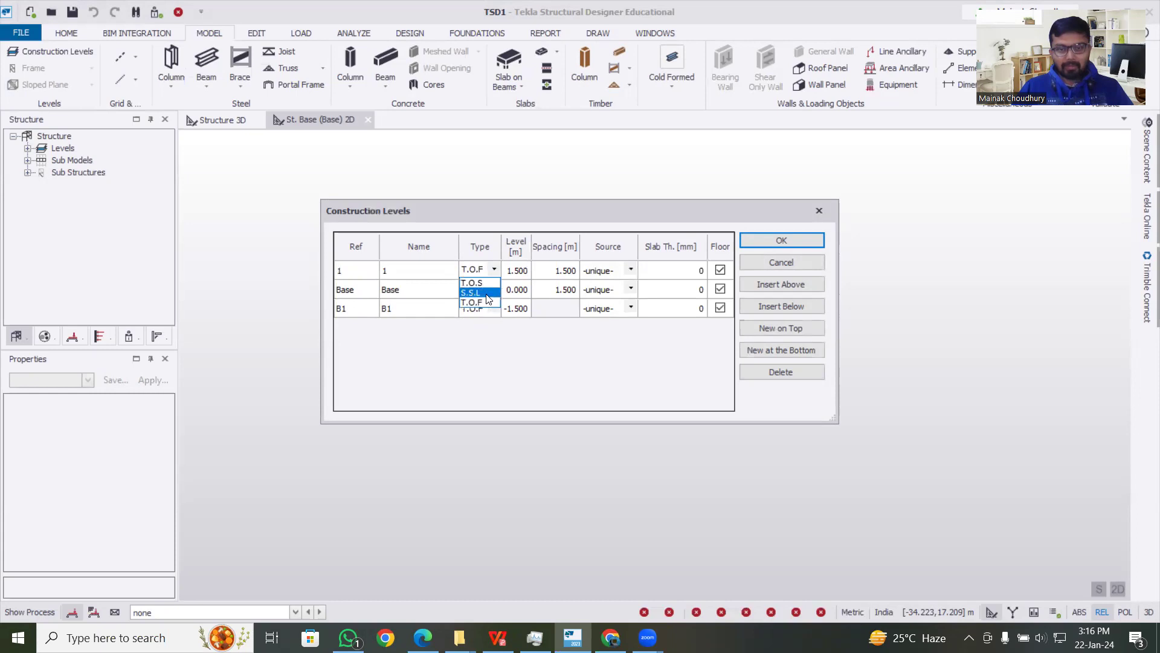
pyautogui.click(483, 292)
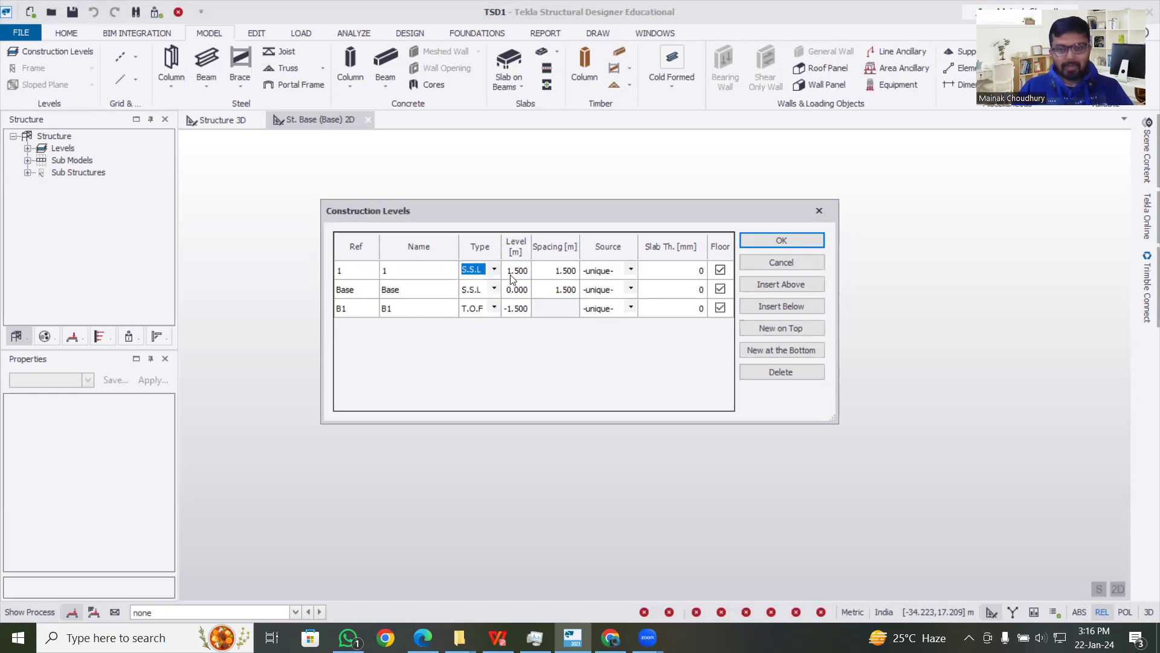
pyautogui.click(577, 270)
pyautogui.write('3')
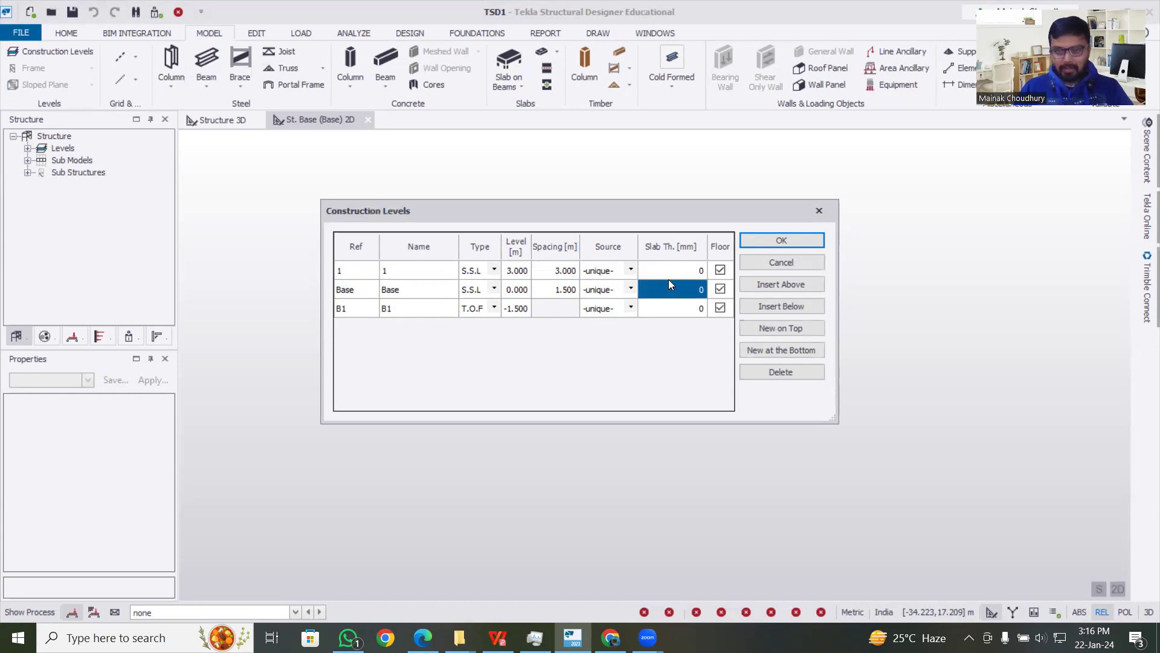
pyautogui.write('200')
pyautogui.click(685, 273)
pyautogui.write('200')
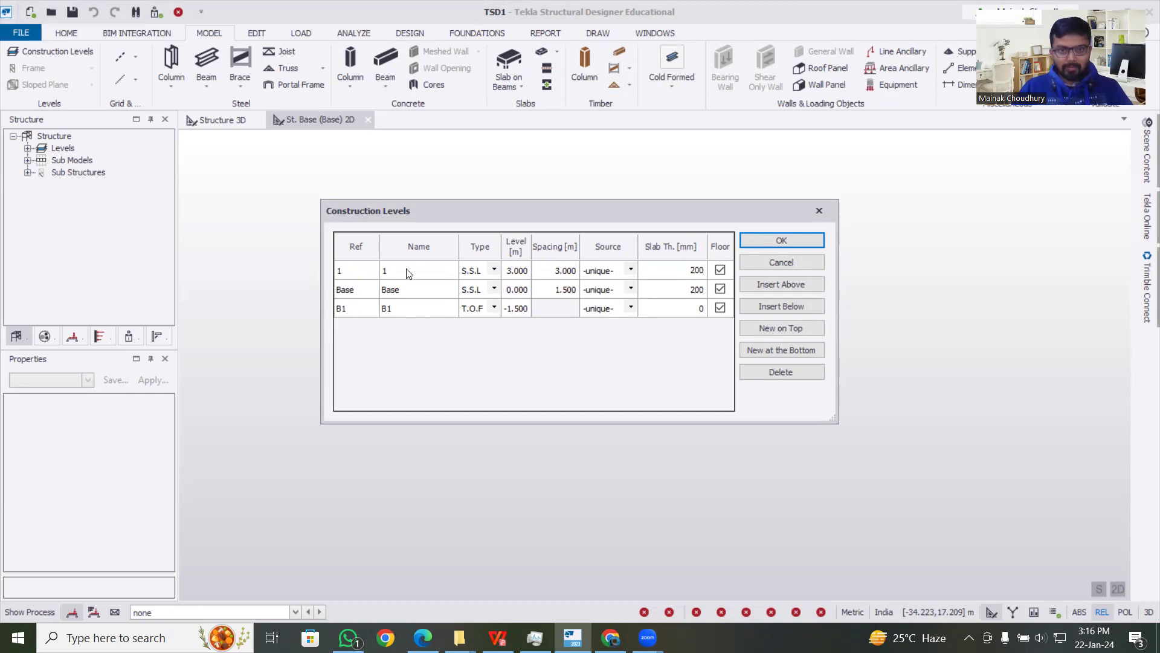
pyautogui.click(408, 273)
# Stack further levels up to level 7 at 21.000 m and confirm the level table
pyautogui.click(784, 284)
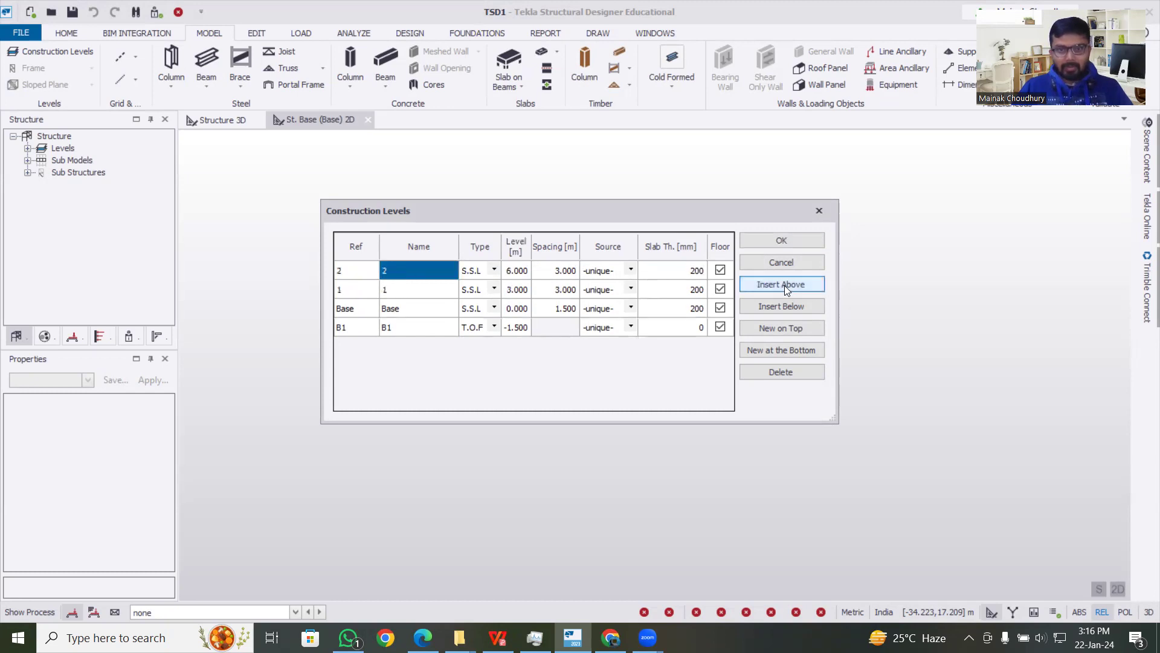
pyautogui.click(785, 284)
pyautogui.click(784, 284)
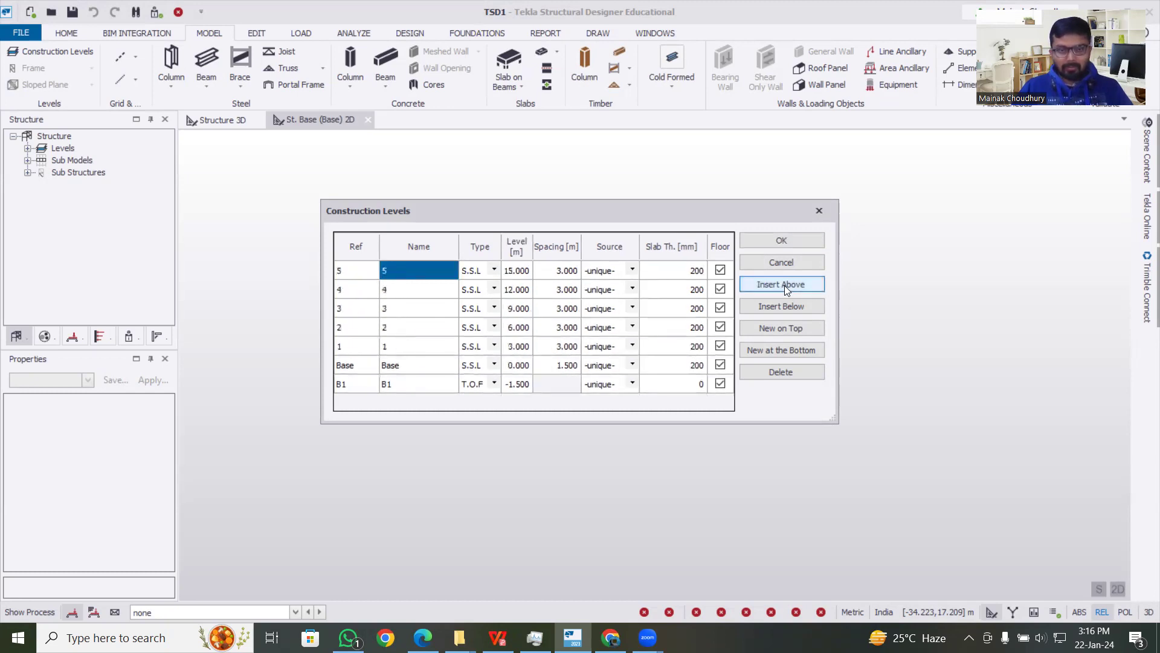
pyautogui.click(784, 284)
pyautogui.click(785, 284)
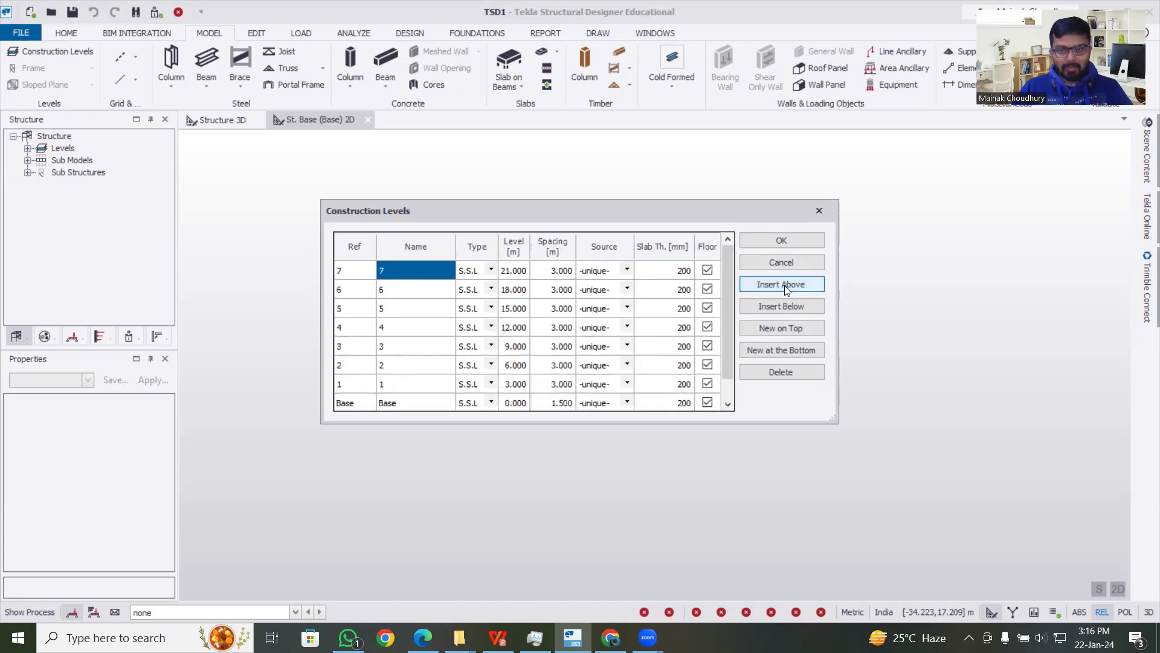
pyautogui.click(803, 241)
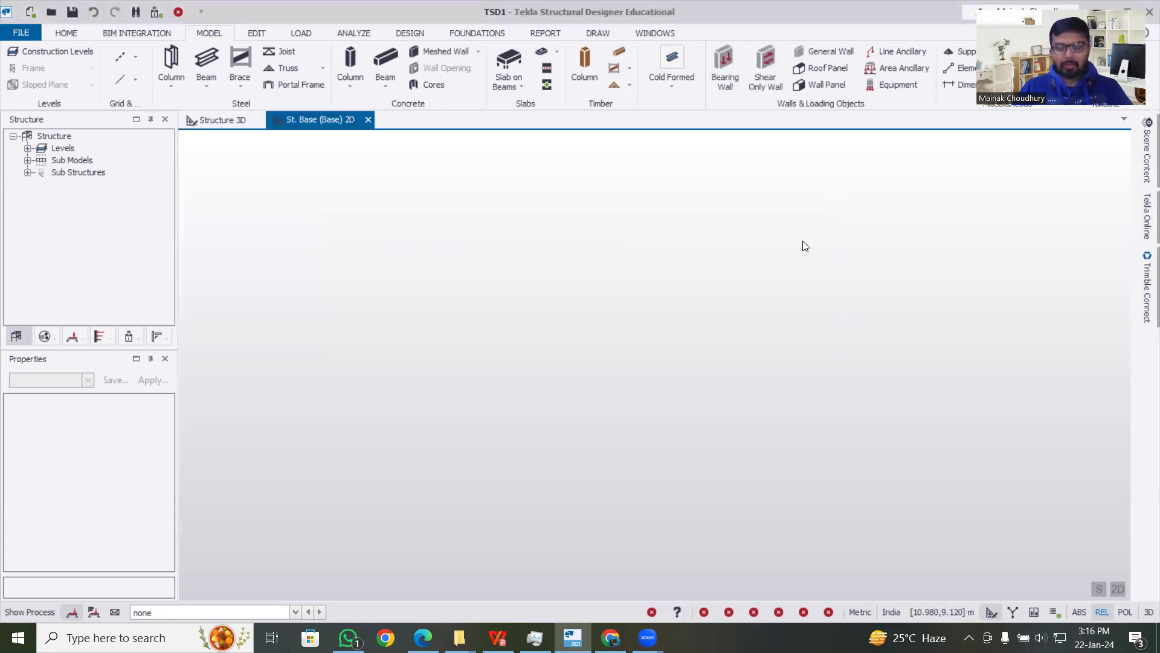
# Draw vertical grid line A and horizontal grid line 1 across the base plan
pyautogui.click(136, 57)
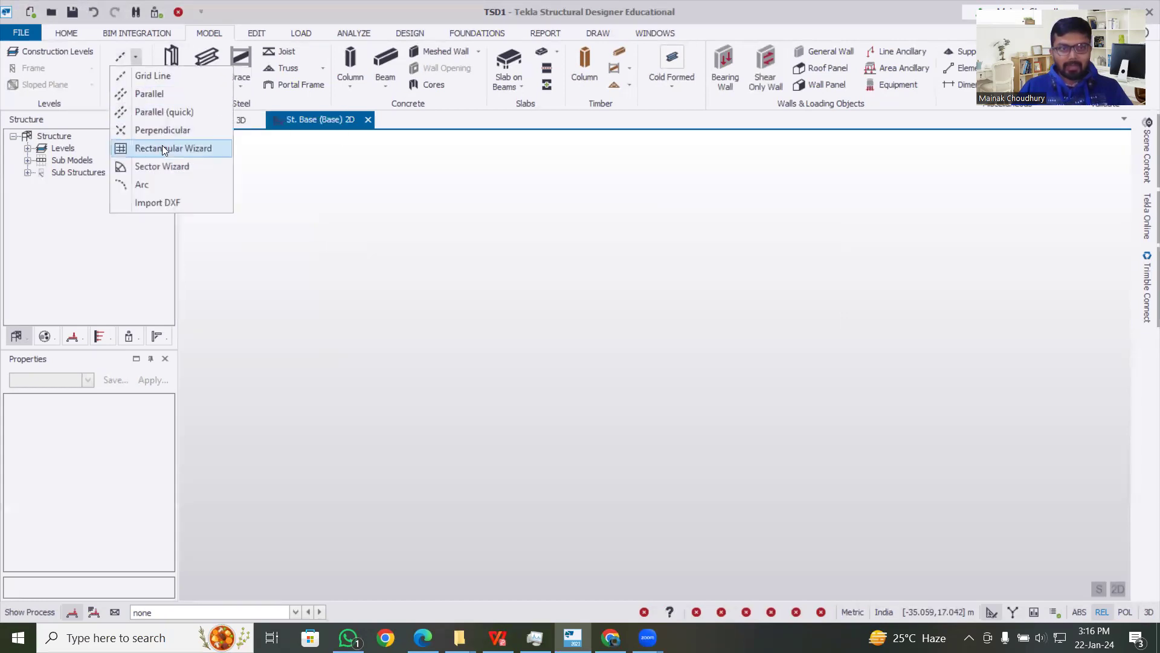
pyautogui.click(159, 76)
pyautogui.click(409, 232)
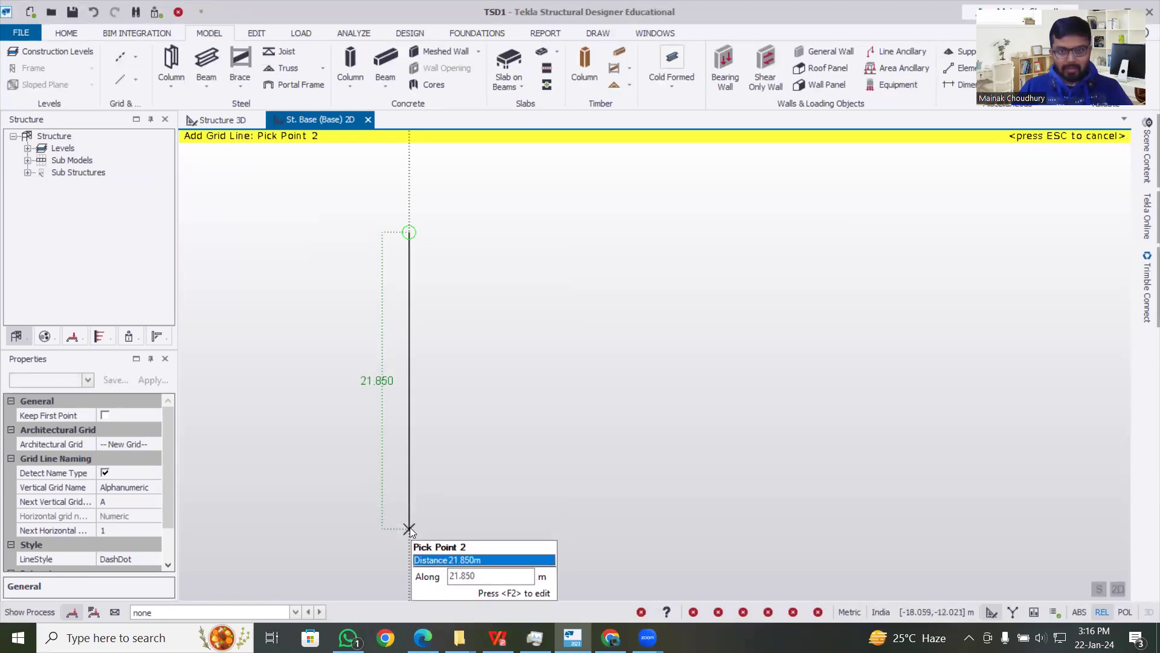
pyautogui.click(409, 531)
pyautogui.click(348, 258)
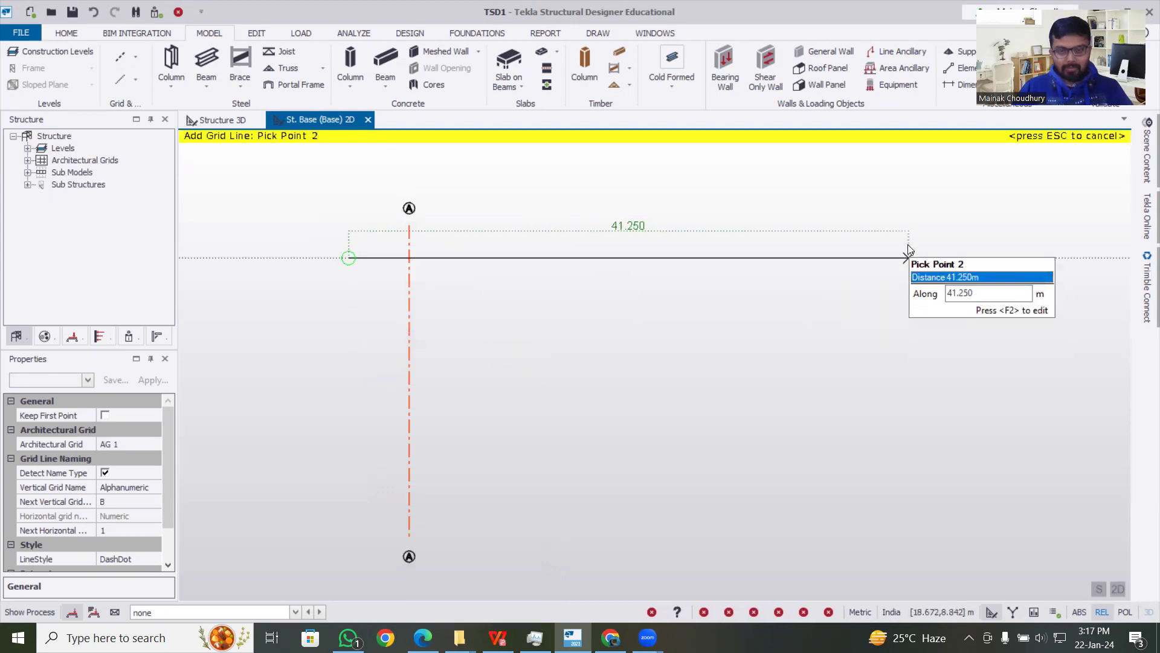
pyautogui.click(909, 249)
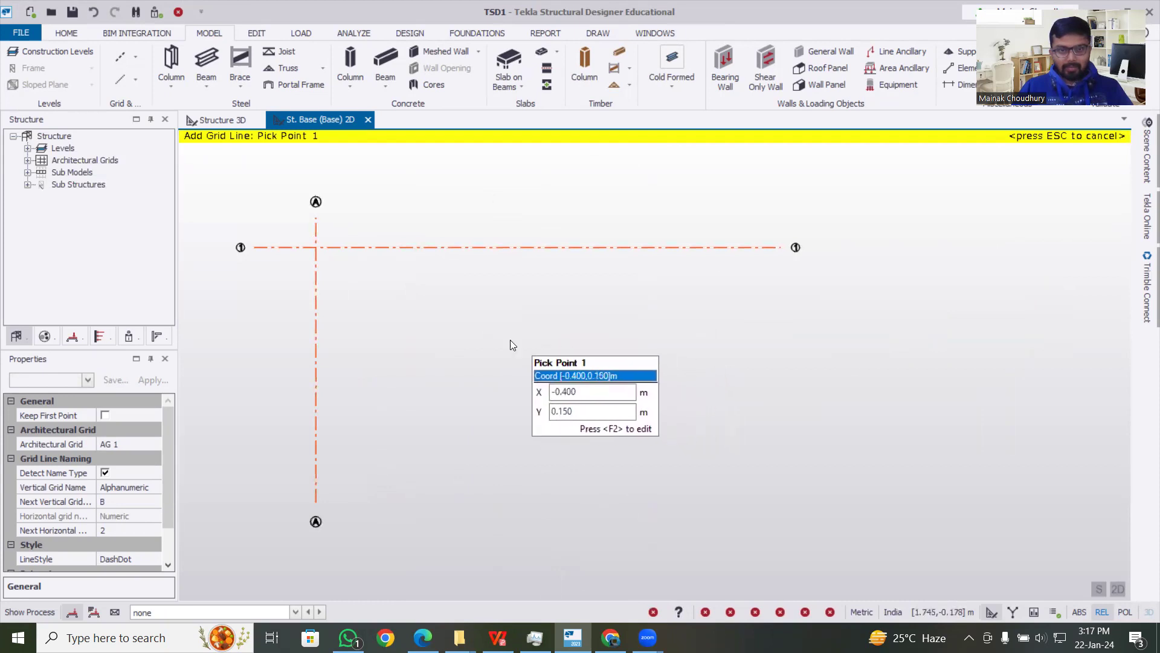
pyautogui.press('Escape')
# Create grid lines B and C as parallel copies of A at 5 m and 10 m
pyautogui.click(136, 56)
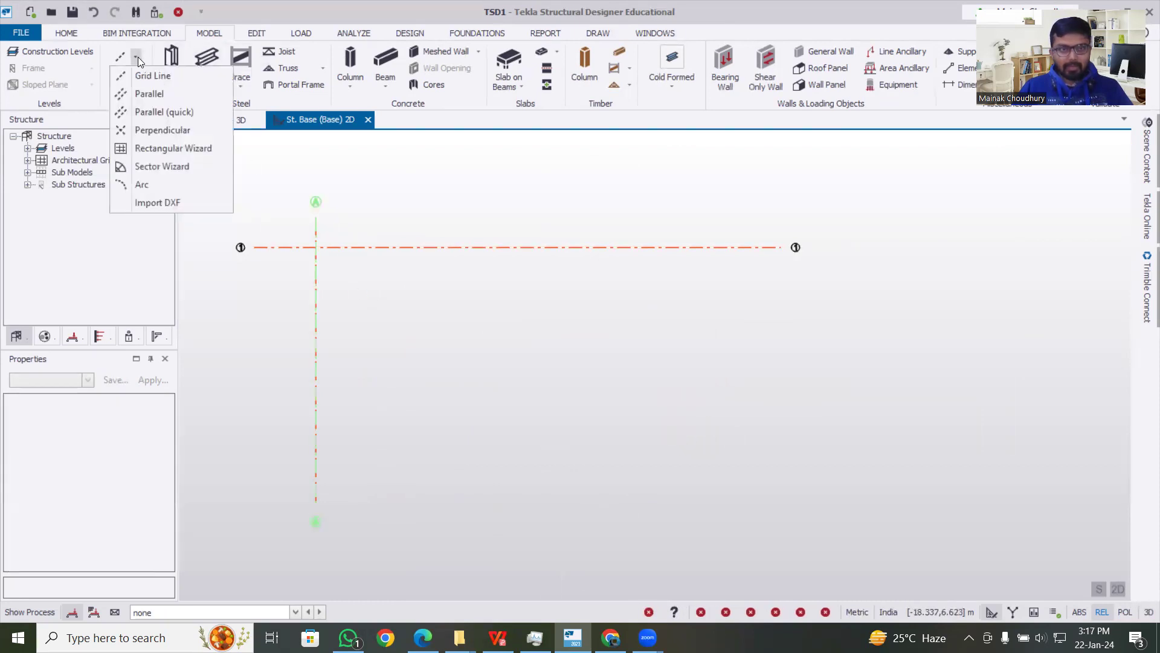
pyautogui.click(161, 112)
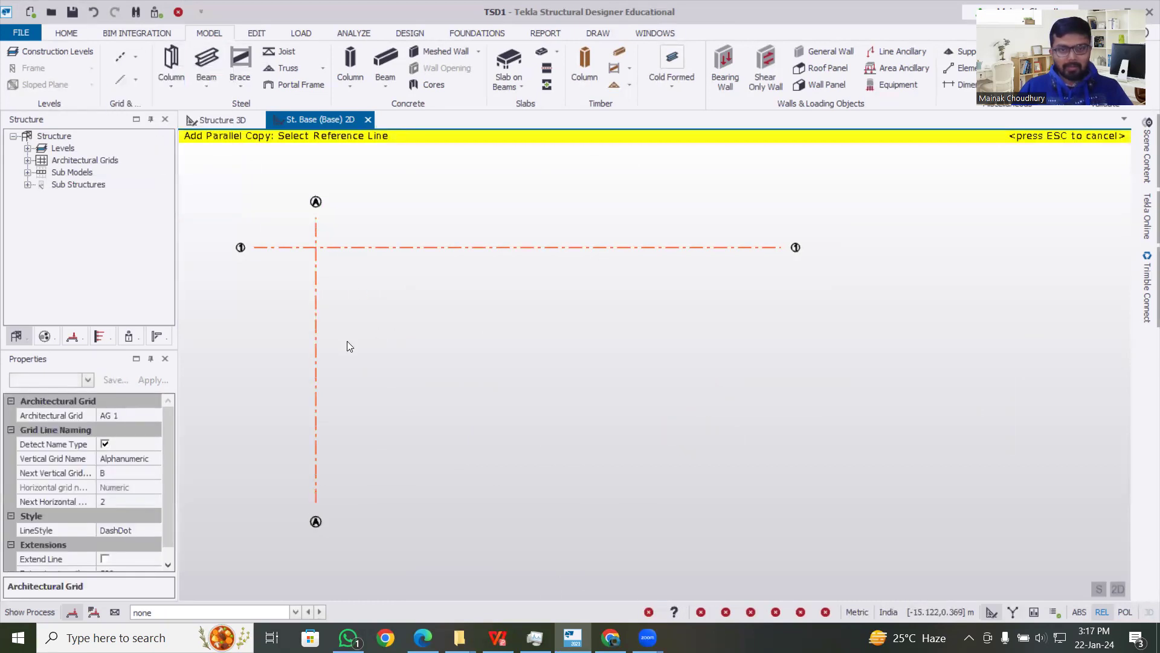
pyautogui.click(314, 352)
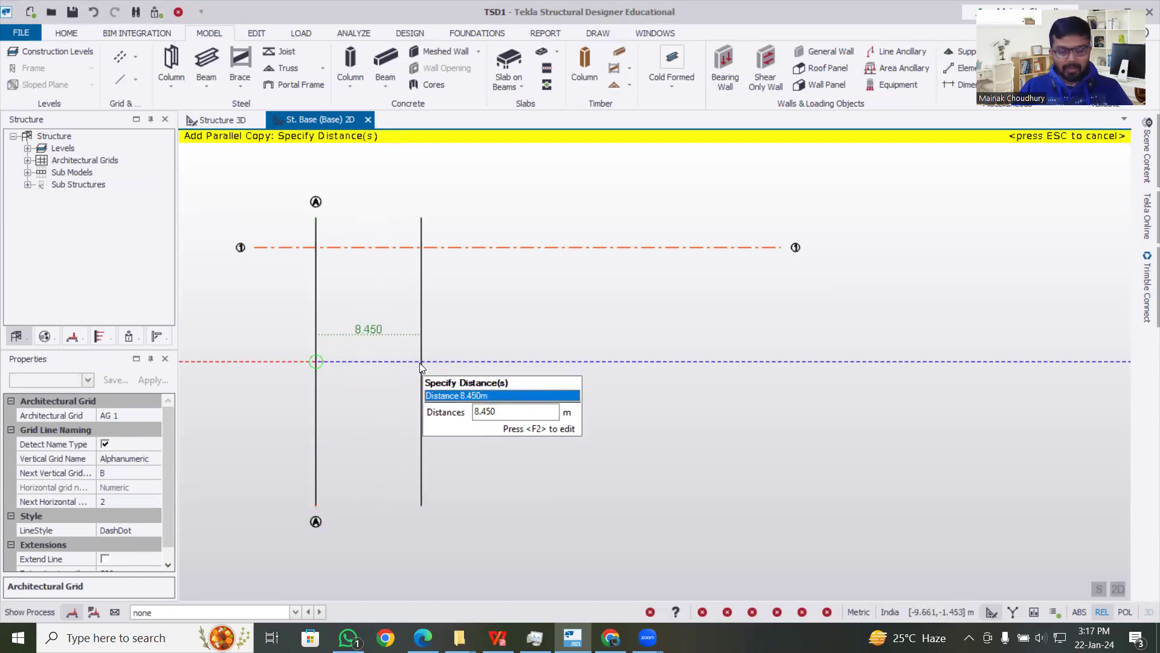
pyautogui.press('Delete')
pyautogui.press('Delete')
pyautogui.press('Delete')
pyautogui.press('Delete')
pyautogui.press('Delete')
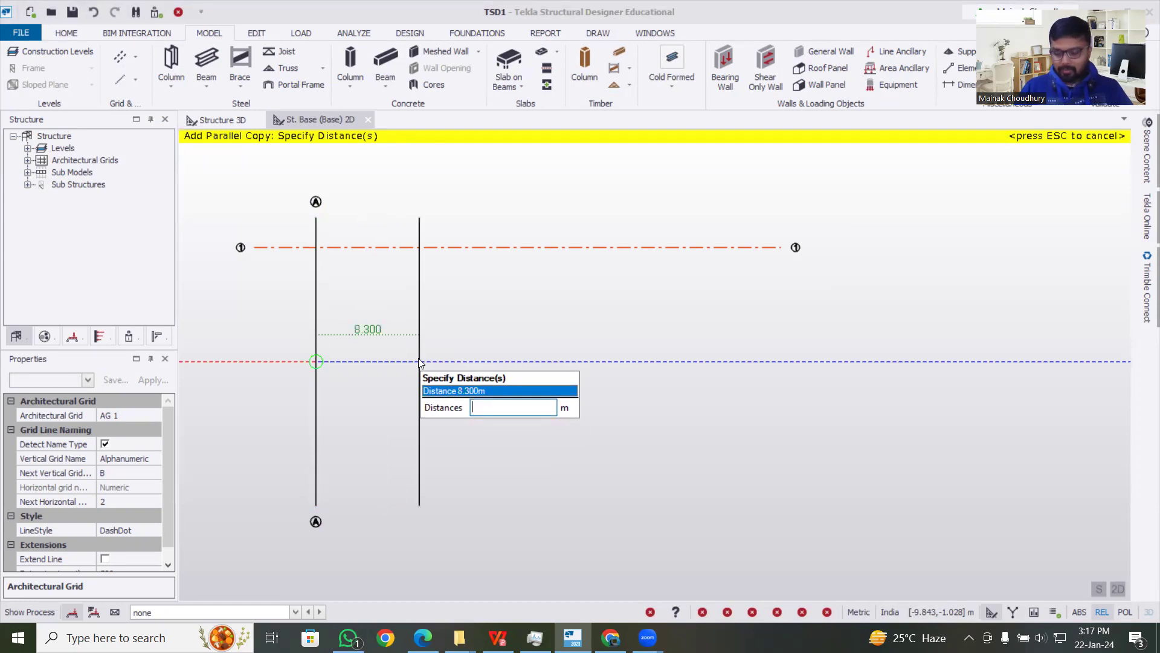
pyautogui.write('5')
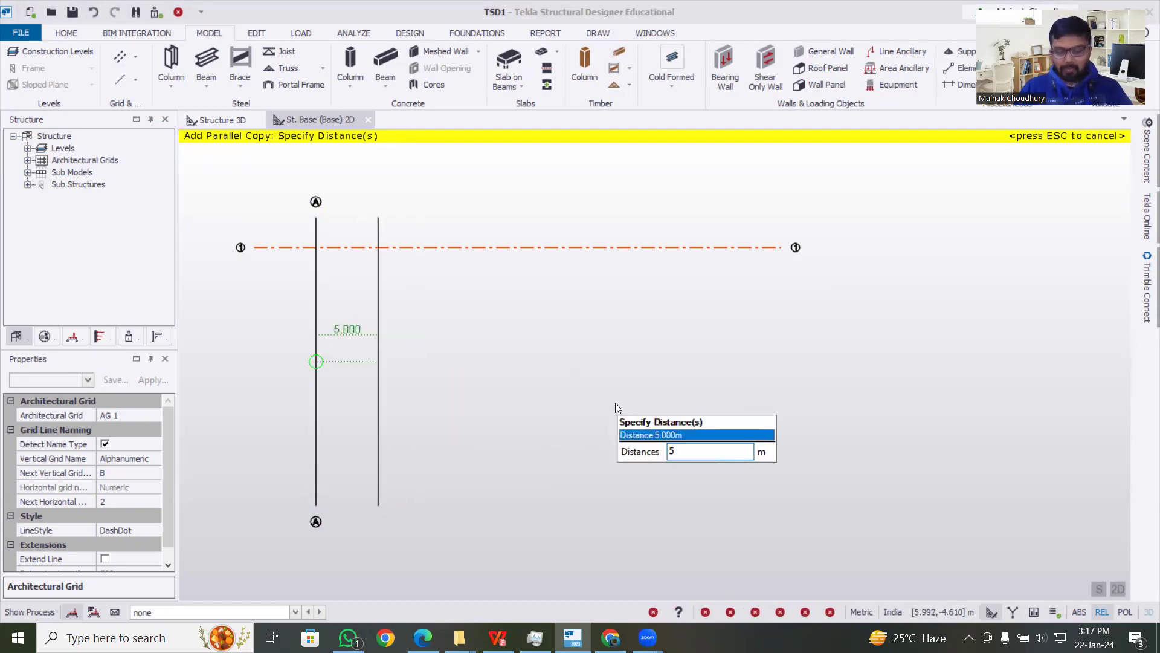
pyautogui.press('Return')
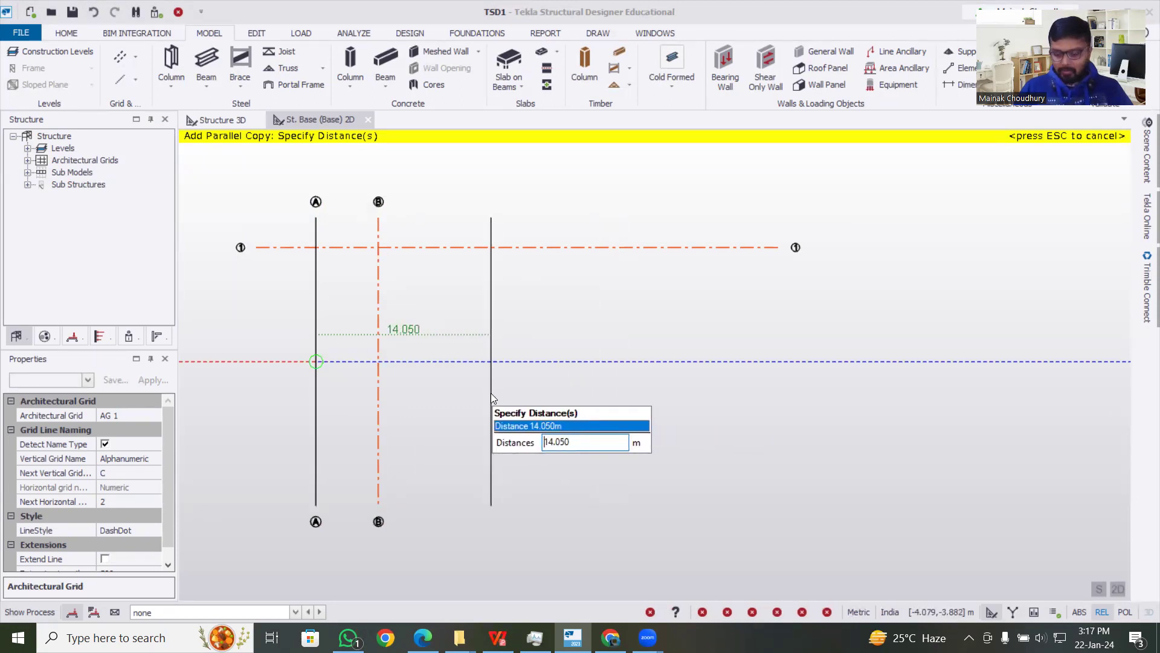
pyautogui.write('10')
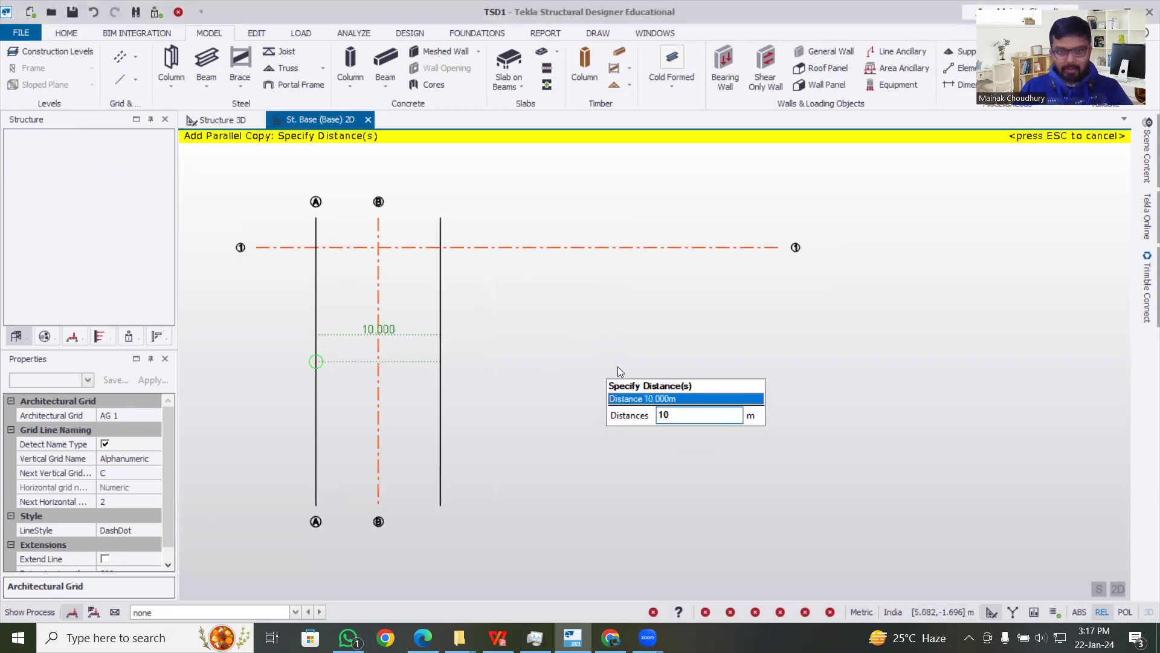
pyautogui.press('Return')
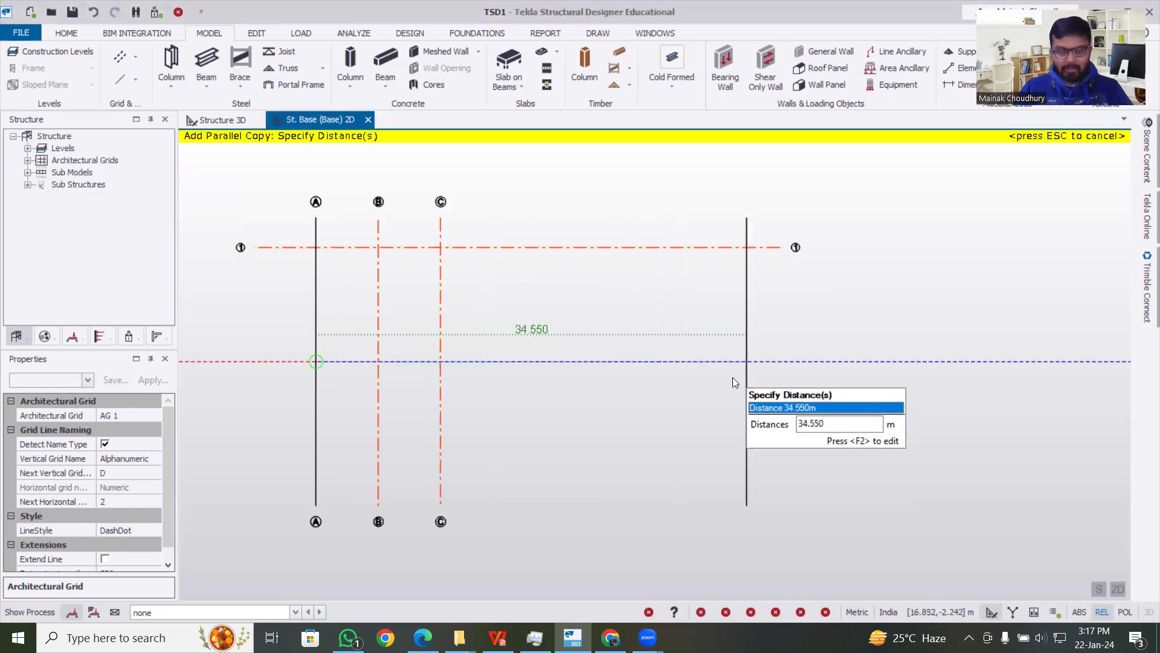
pyautogui.press('Escape')
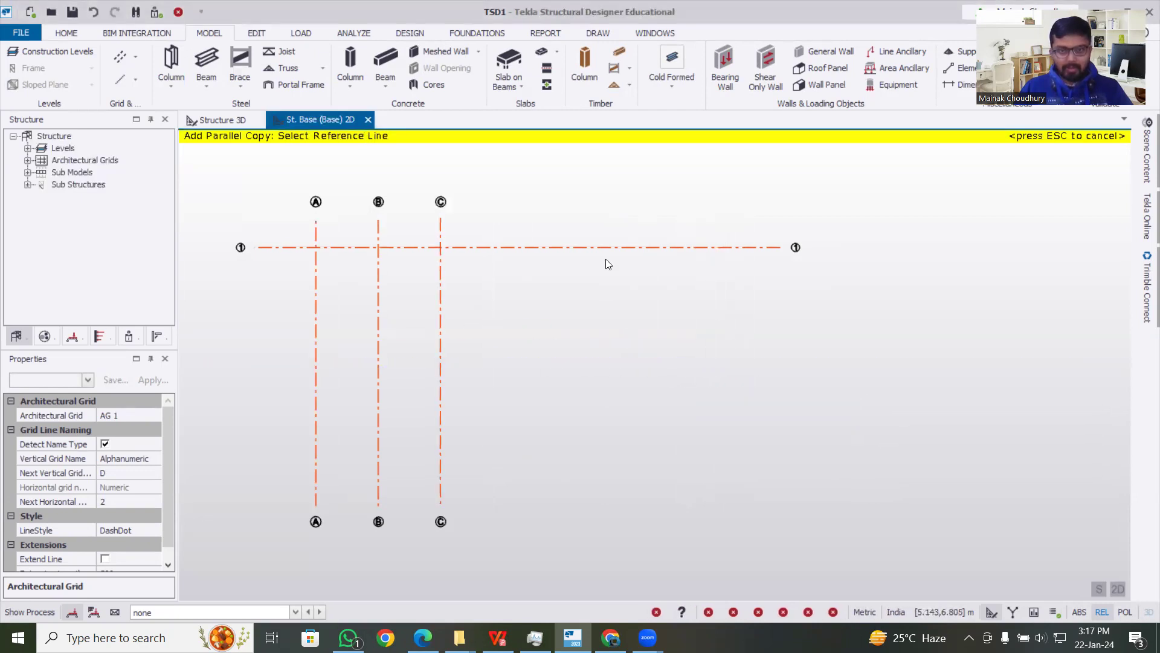
# Copy grid line 1 at 6 m and 12 m to create lines 2 and 3
pyautogui.click(616, 245)
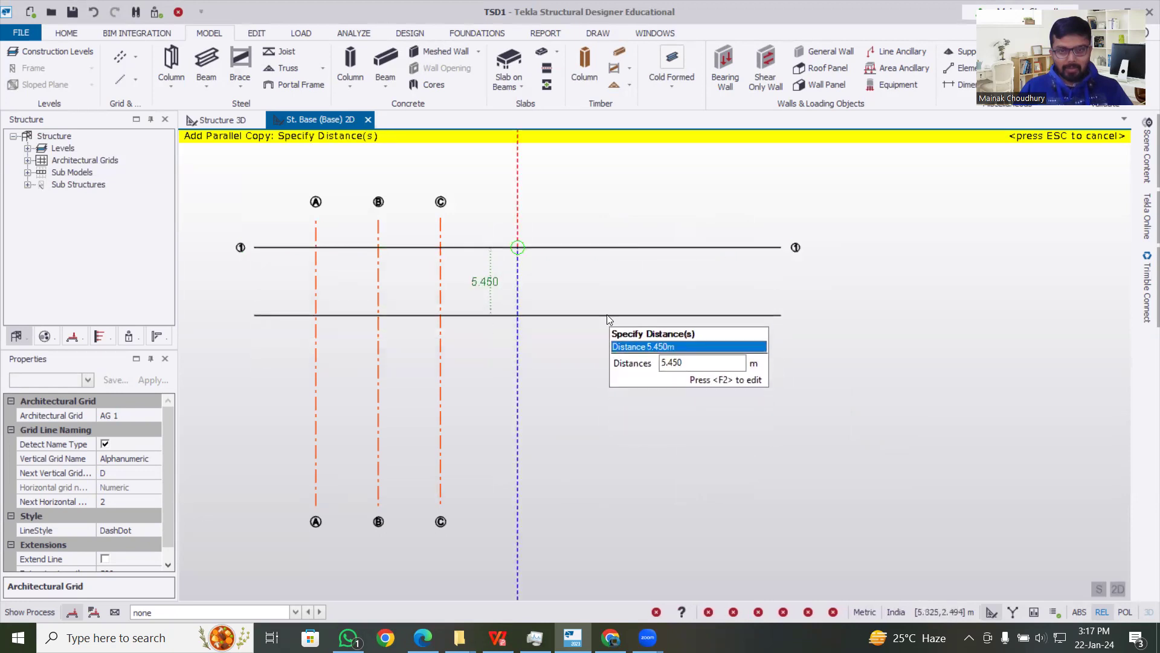
pyautogui.press('F2')
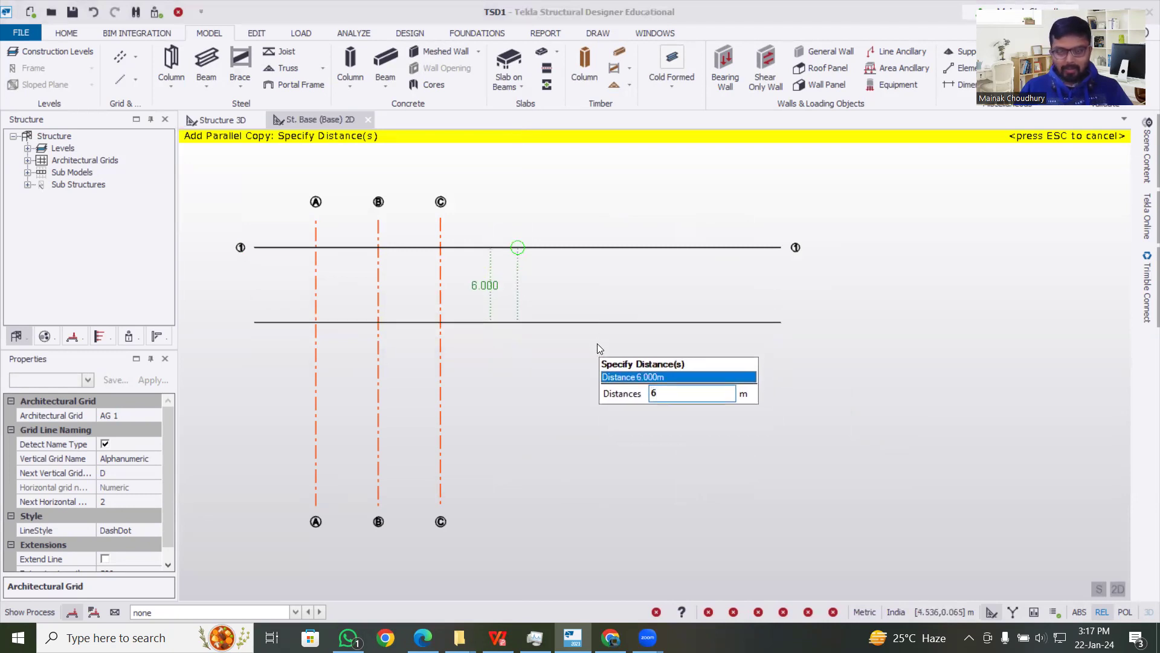
pyautogui.write('6')
pyautogui.press('Return')
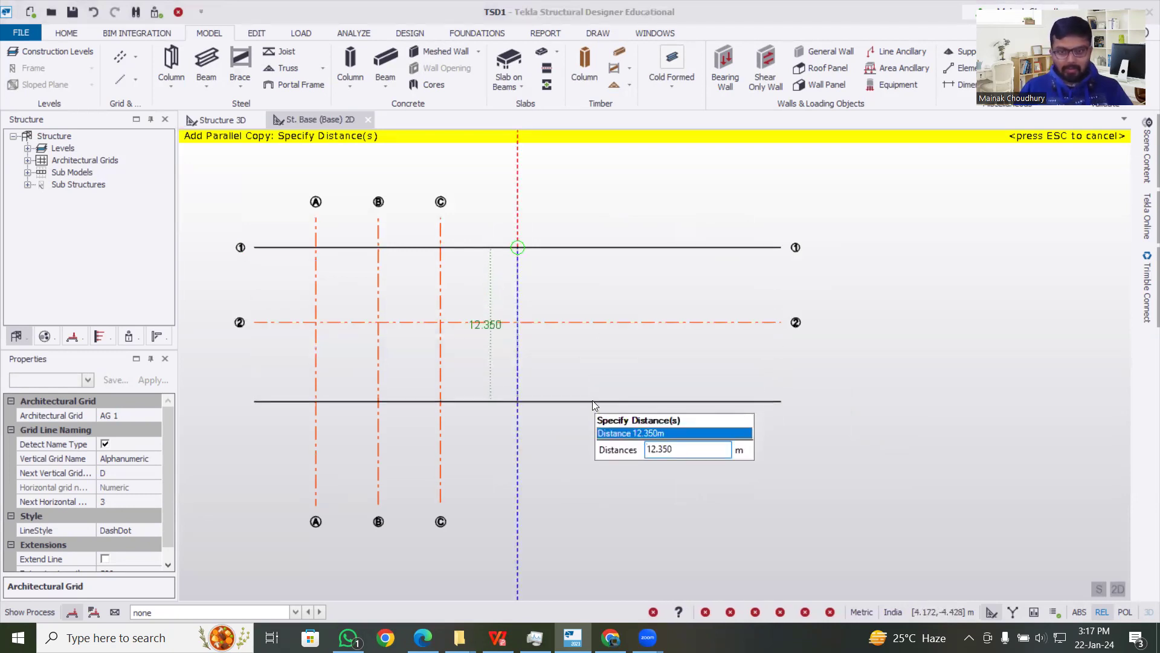
pyautogui.press('Delete')
pyautogui.press('Delete')
pyautogui.press('Delete')
pyautogui.press('Delete')
pyautogui.press('Delete')
pyautogui.press('Delete')
pyautogui.write('12')
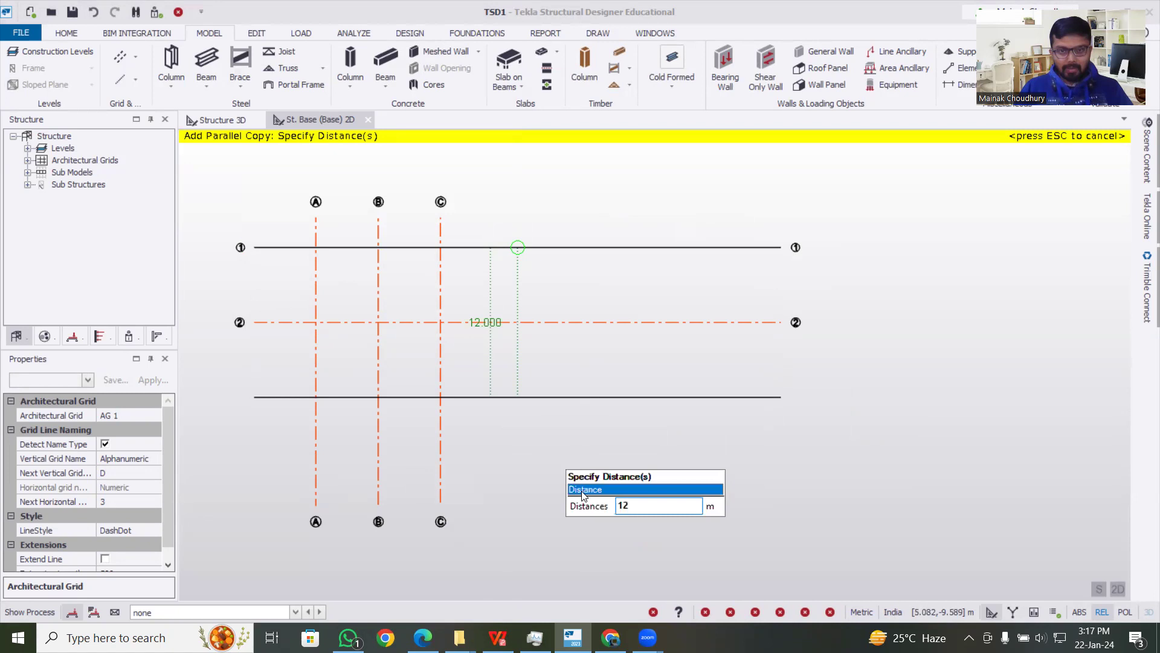
pyautogui.press('Return')
pyautogui.press('Escape')
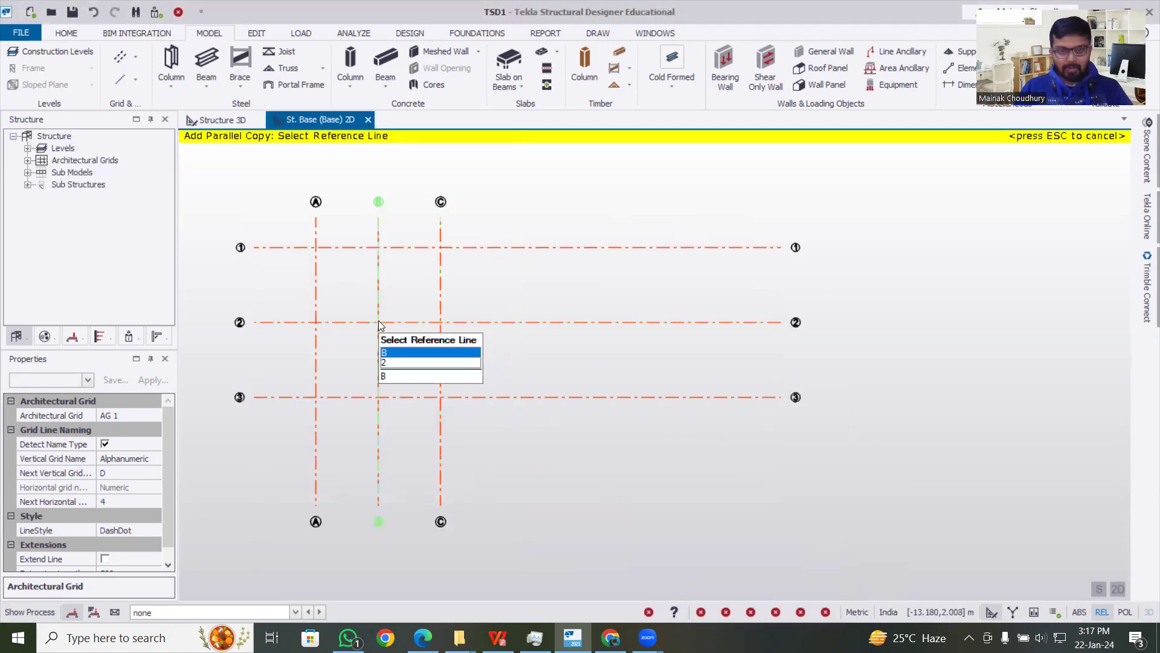
# Add grid line 4 at 6 m from line 3, and grid line D 5 m beyond C
pyautogui.click(517, 398)
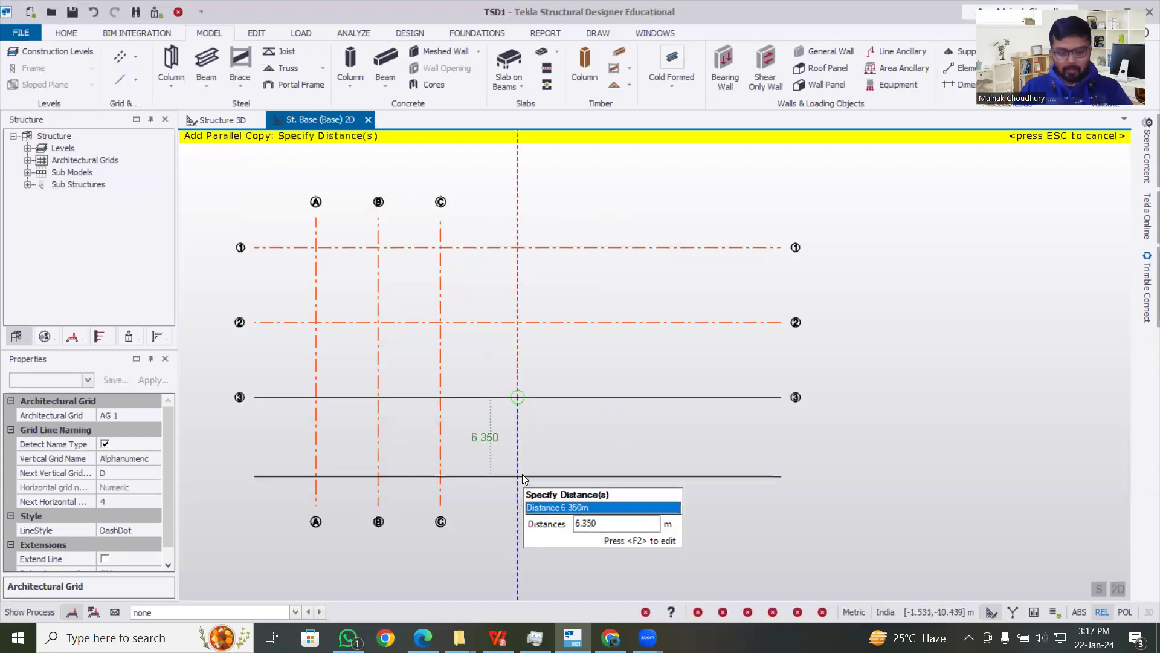
pyautogui.write('6')
pyautogui.press('Return')
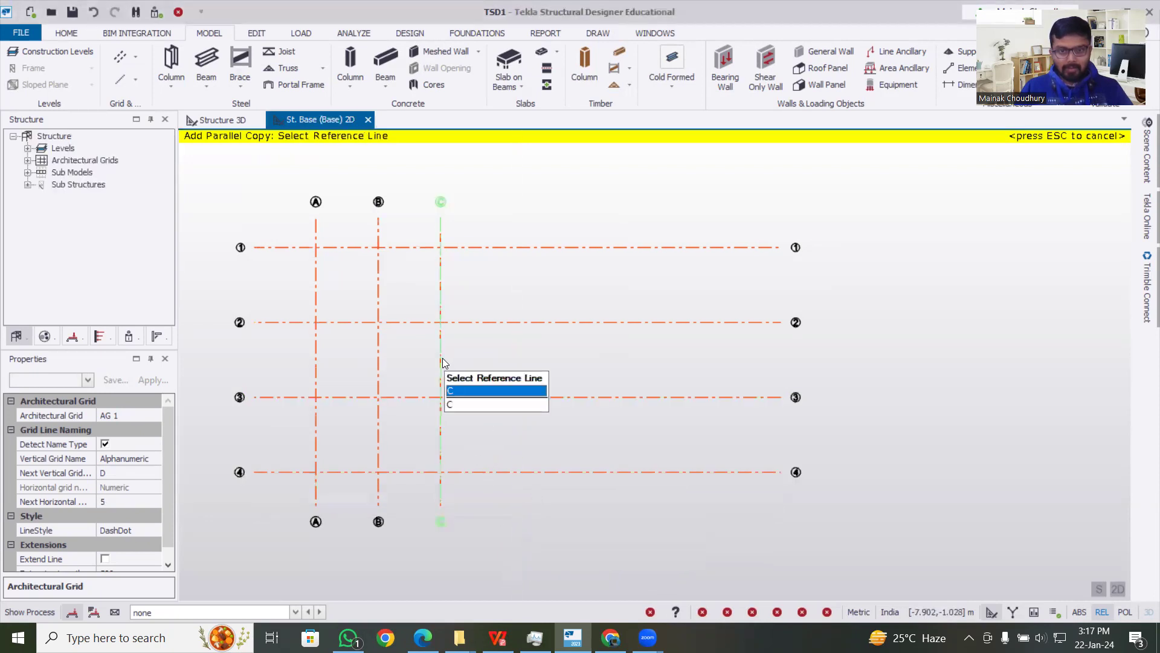
pyautogui.click(442, 360)
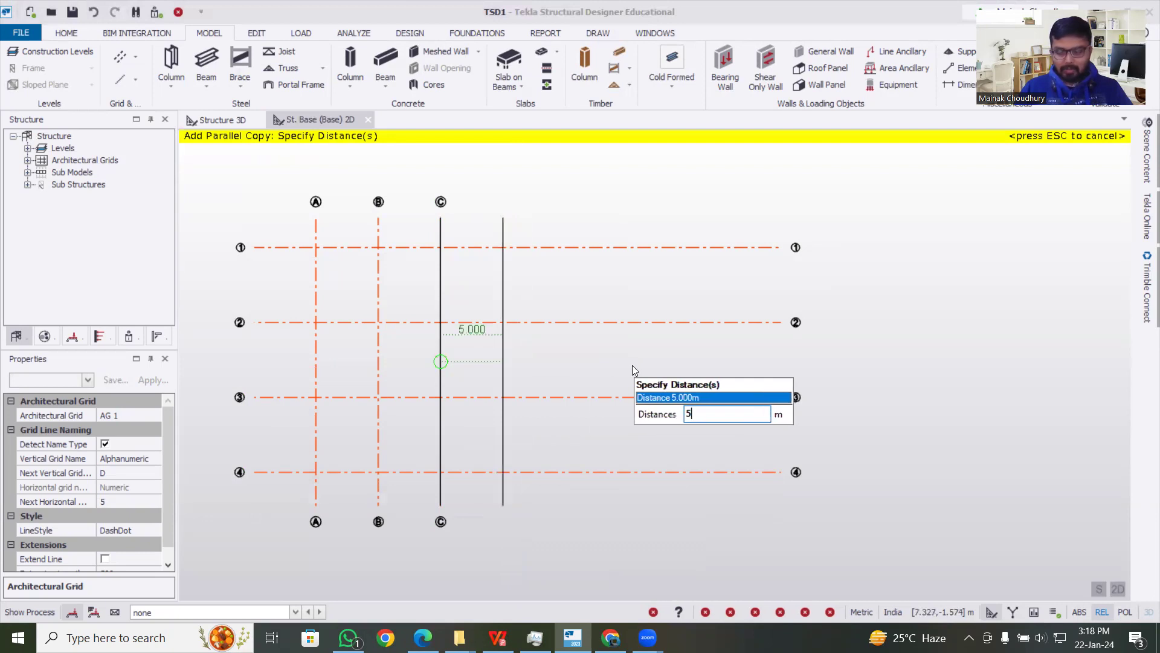
pyautogui.press('Escape')
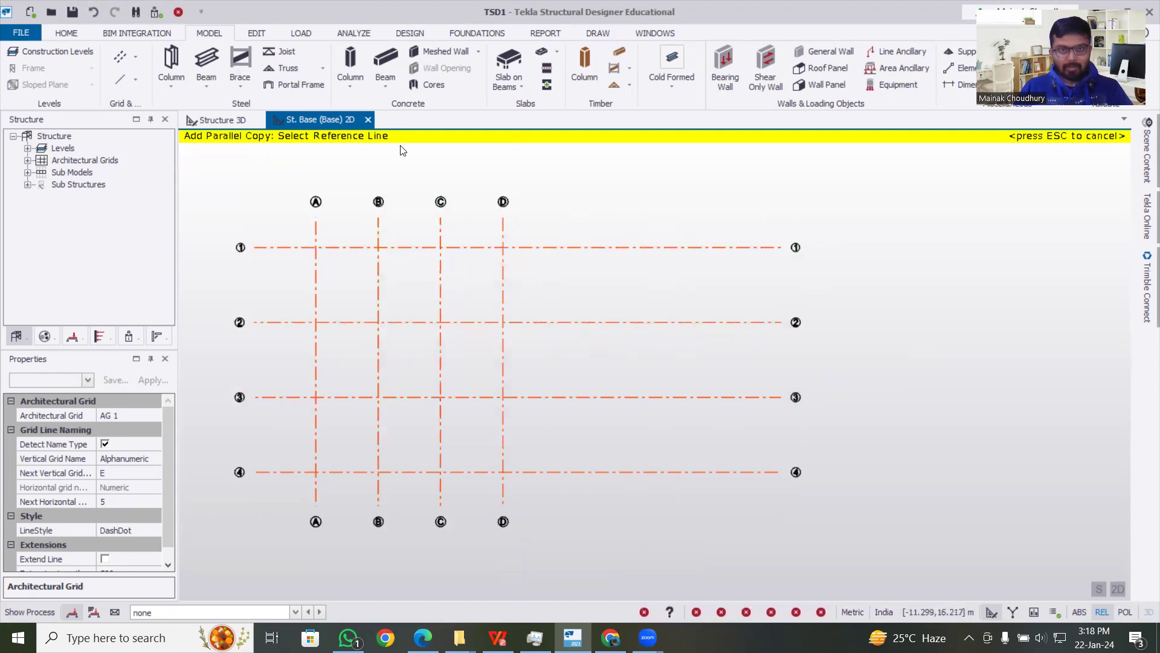
# Window-select the grid to place concrete columns at all 16 intersections, B1 to level 7, and check them in 3D
pyautogui.press('Escape')
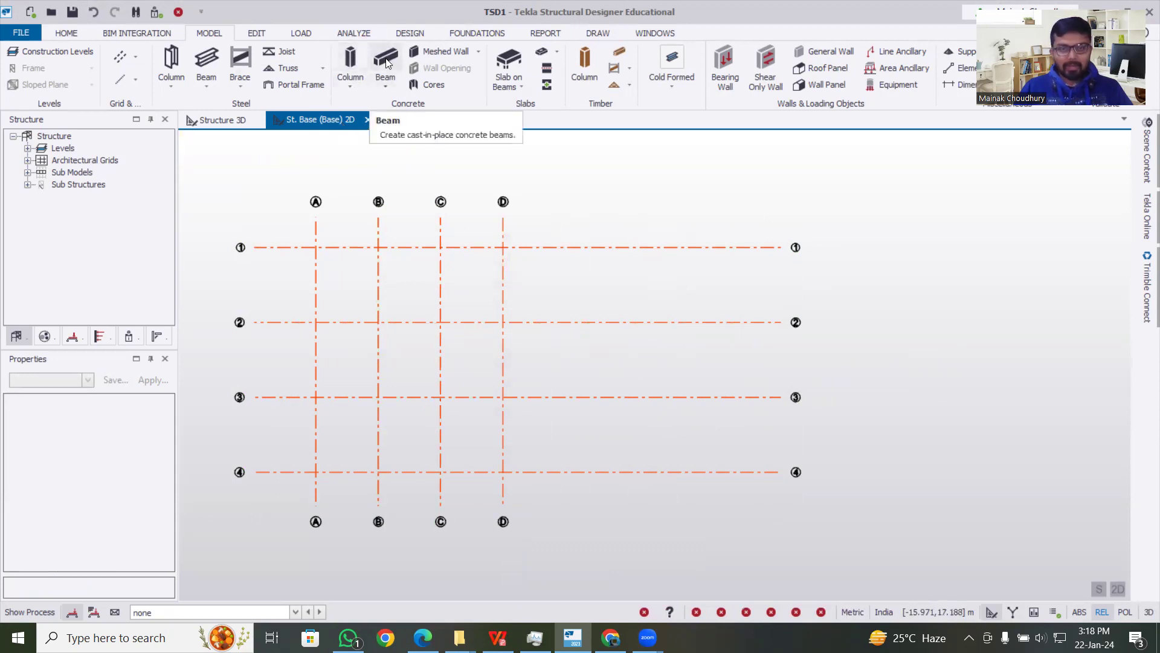
pyautogui.click(351, 60)
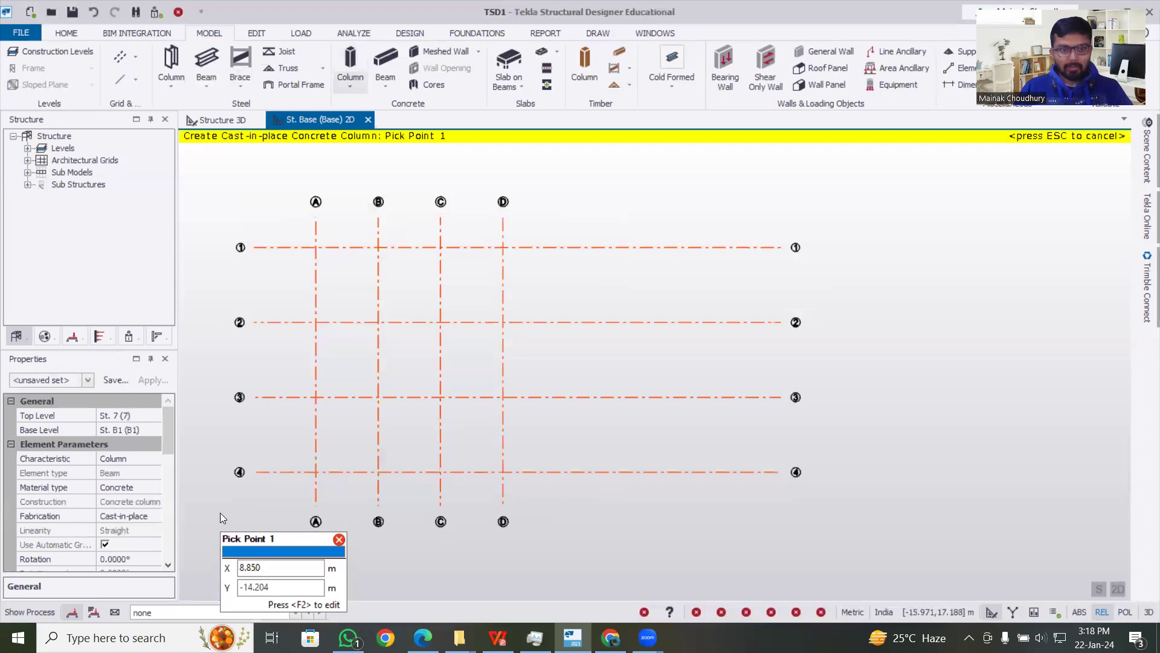
pyautogui.moveTo(165, 432); pyautogui.dragTo(172, 525)
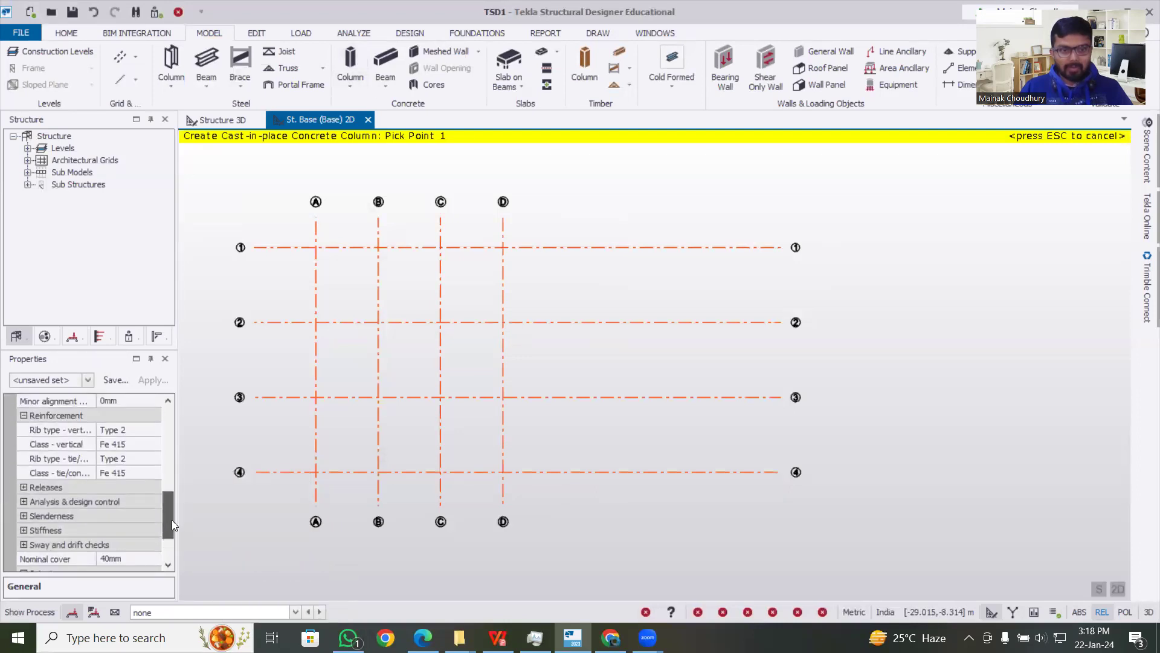
pyautogui.moveTo(278, 202); pyautogui.dragTo(600, 544)
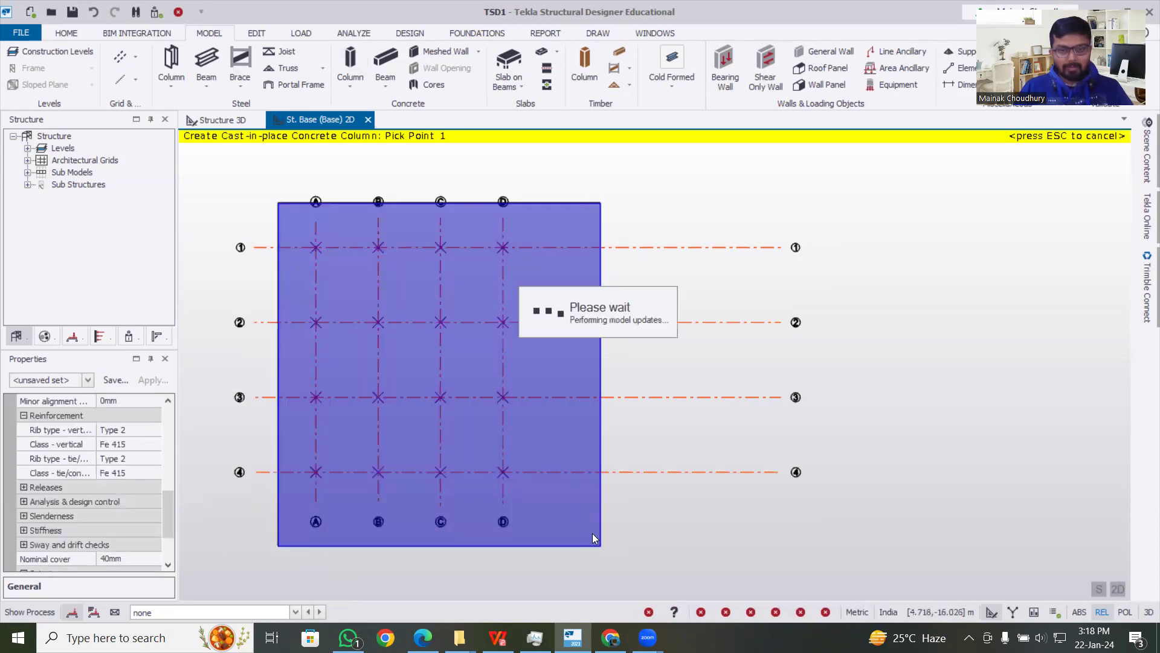
pyautogui.click(231, 119)
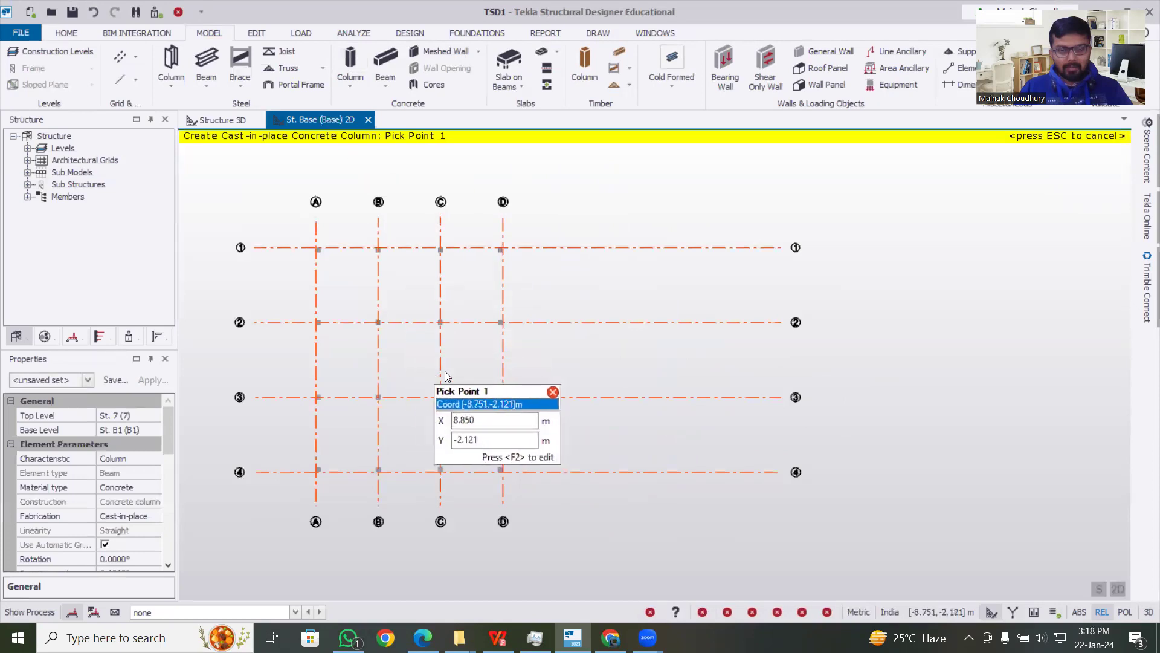
pyautogui.moveTo(441, 372); pyautogui.dragTo(508, 411, button='middle')
pyautogui.scroll(2, 509, 405)
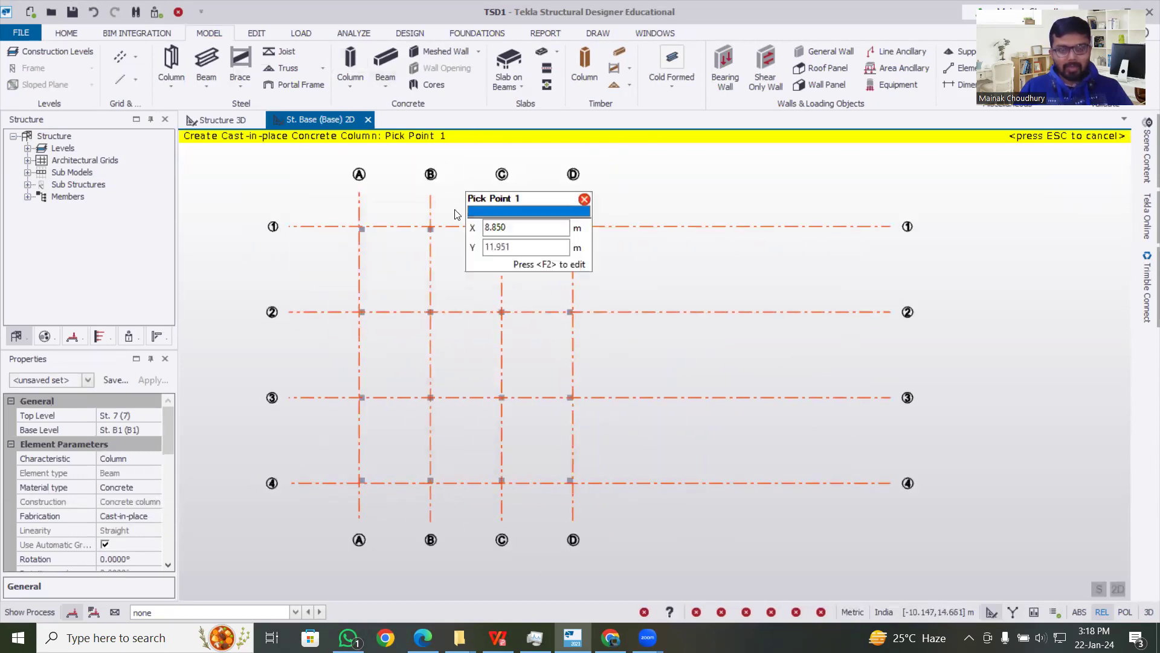
# Draw meshed walls B/2–B/3, B/3–C/3 and C/3–C/2, then validate the model
pyautogui.click(447, 51)
pyautogui.click(430, 312)
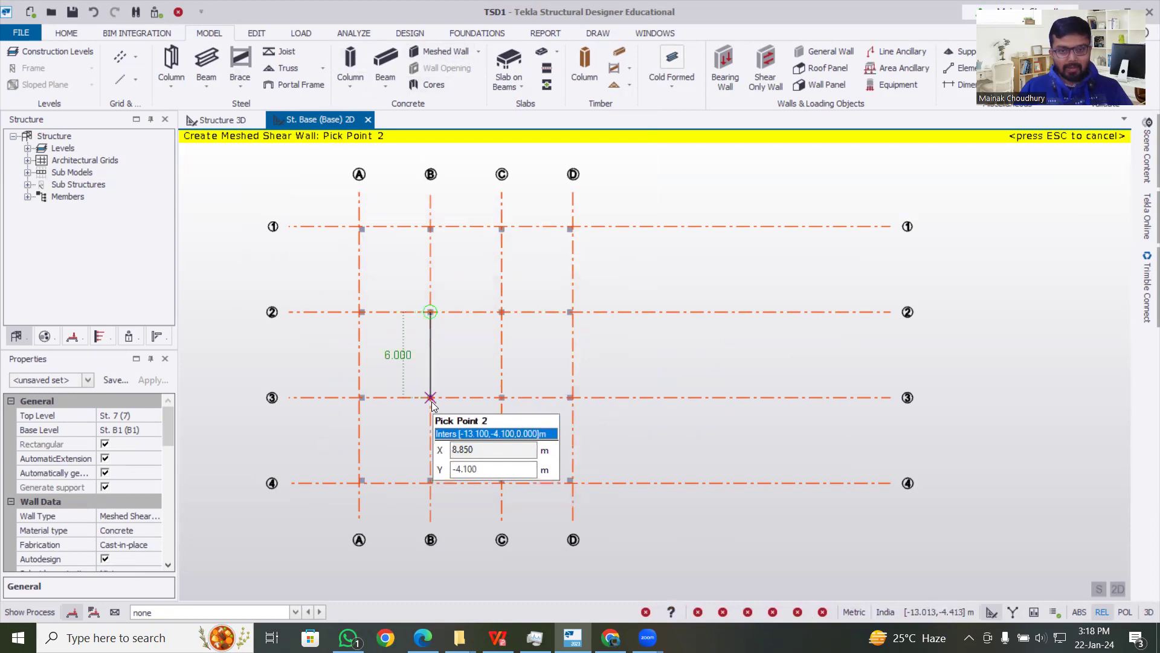
pyautogui.click(432, 405)
pyautogui.click(440, 397)
pyautogui.click(502, 397)
pyautogui.click(520, 312)
pyautogui.press('Escape')
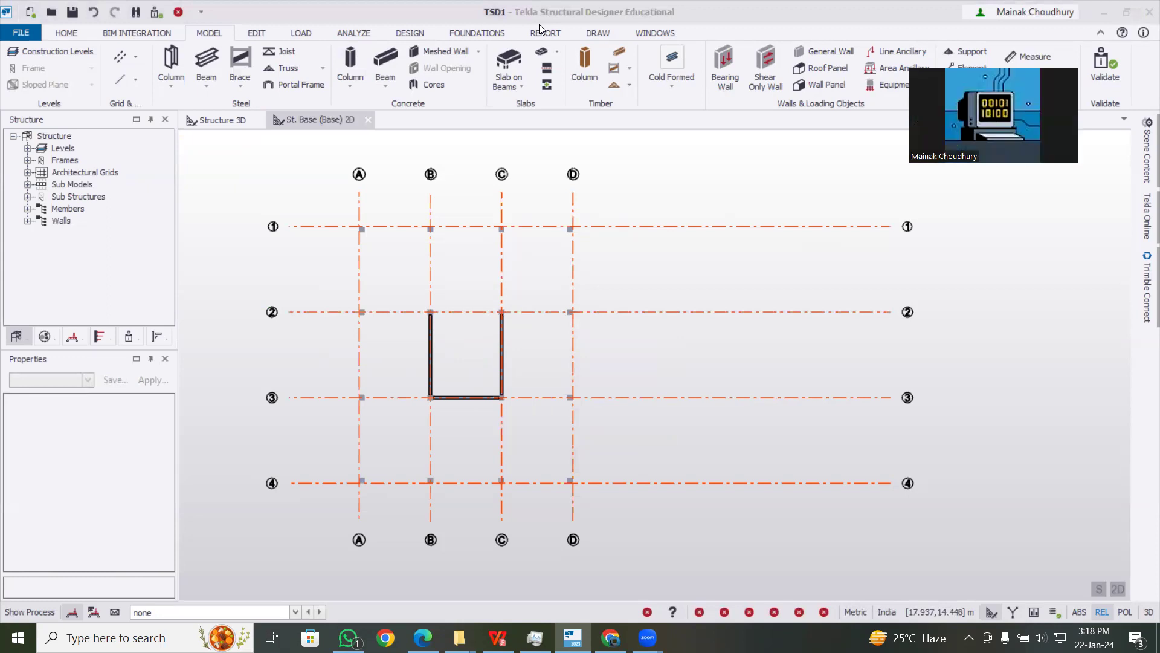
pyautogui.click(1112, 68)
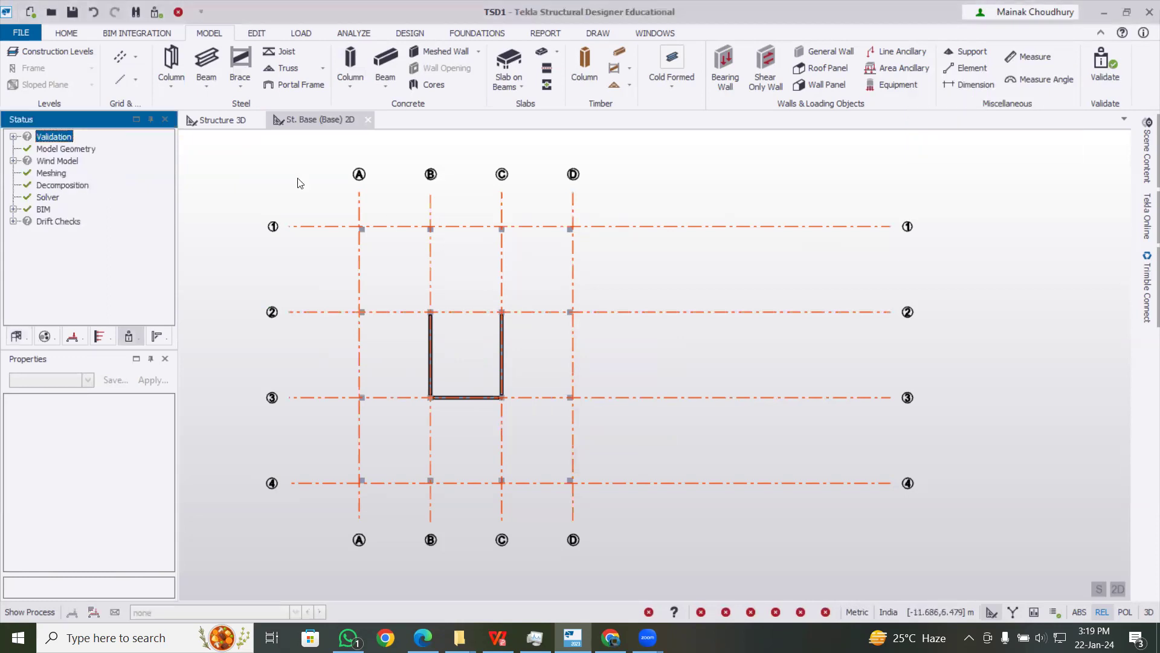
# Window-select the base plan to create concrete beams on all grid lines, validate, and review the frame in 3D
pyautogui.click(222, 121)
pyautogui.keyDown('shift'); pyautogui.moveTo(795, 388); pyautogui.dragTo(790, 428, button='middle'); pyautogui.keyUp('shift')
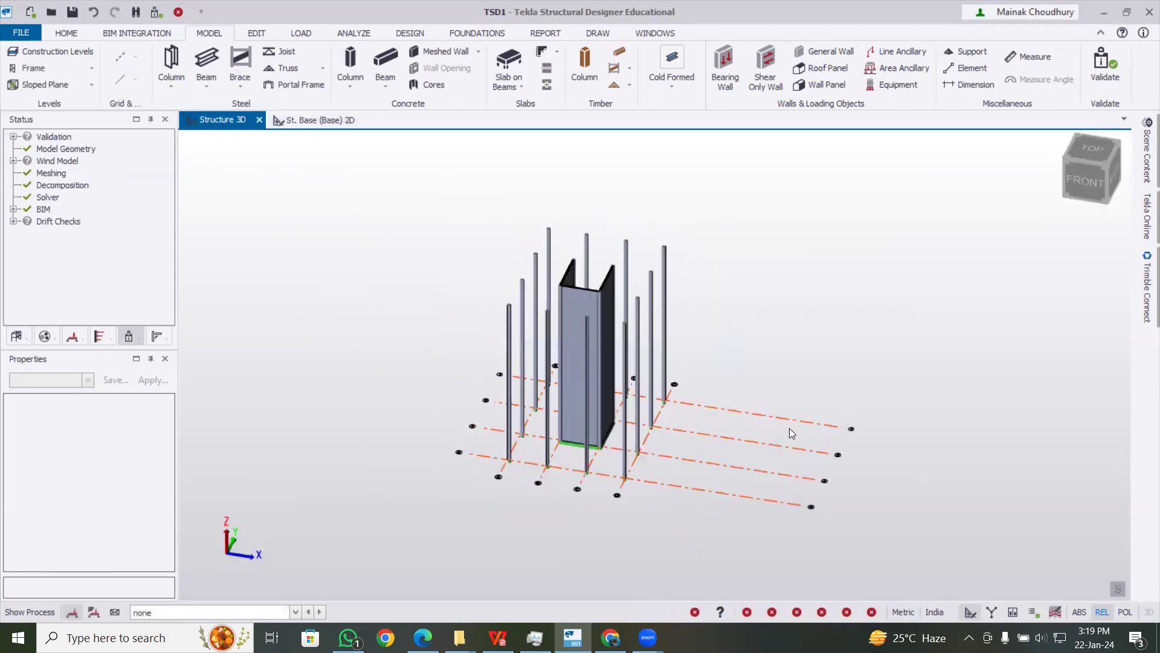
pyautogui.click(312, 122)
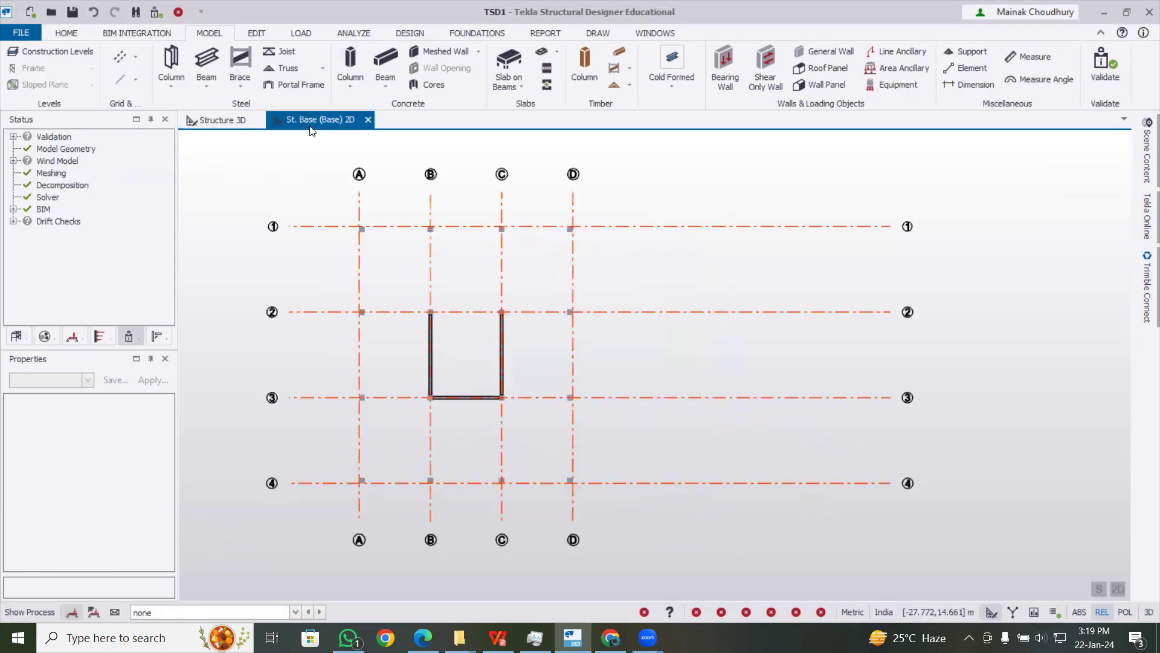
pyautogui.click(385, 64)
pyautogui.moveTo(297, 196); pyautogui.dragTo(677, 548)
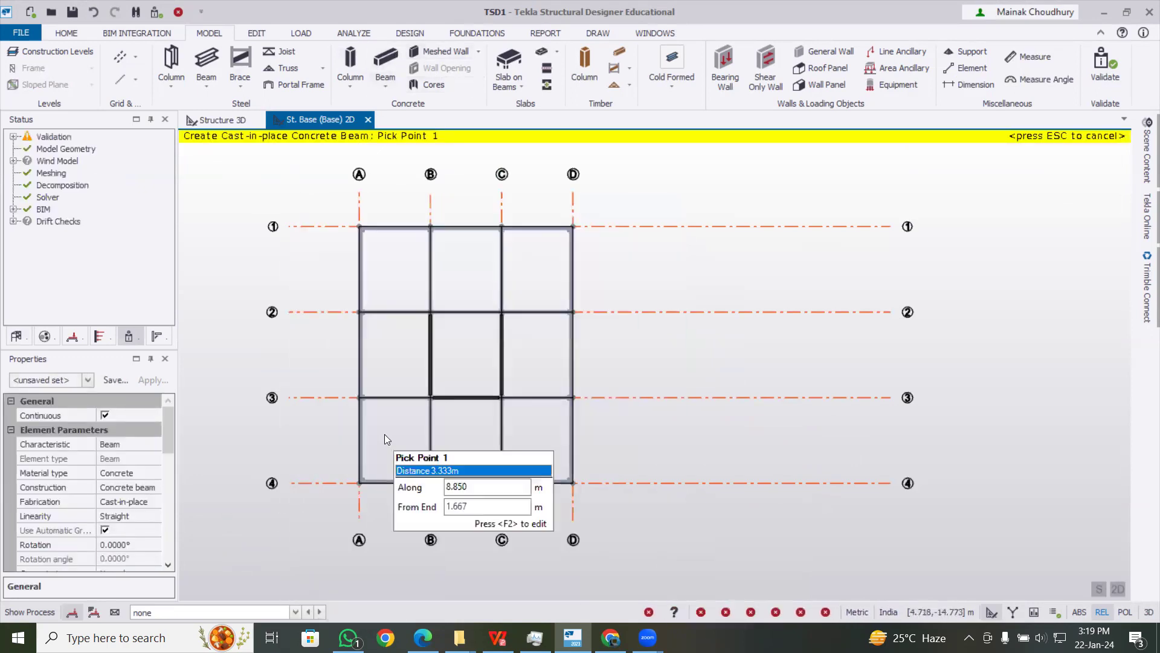
pyautogui.click(1105, 69)
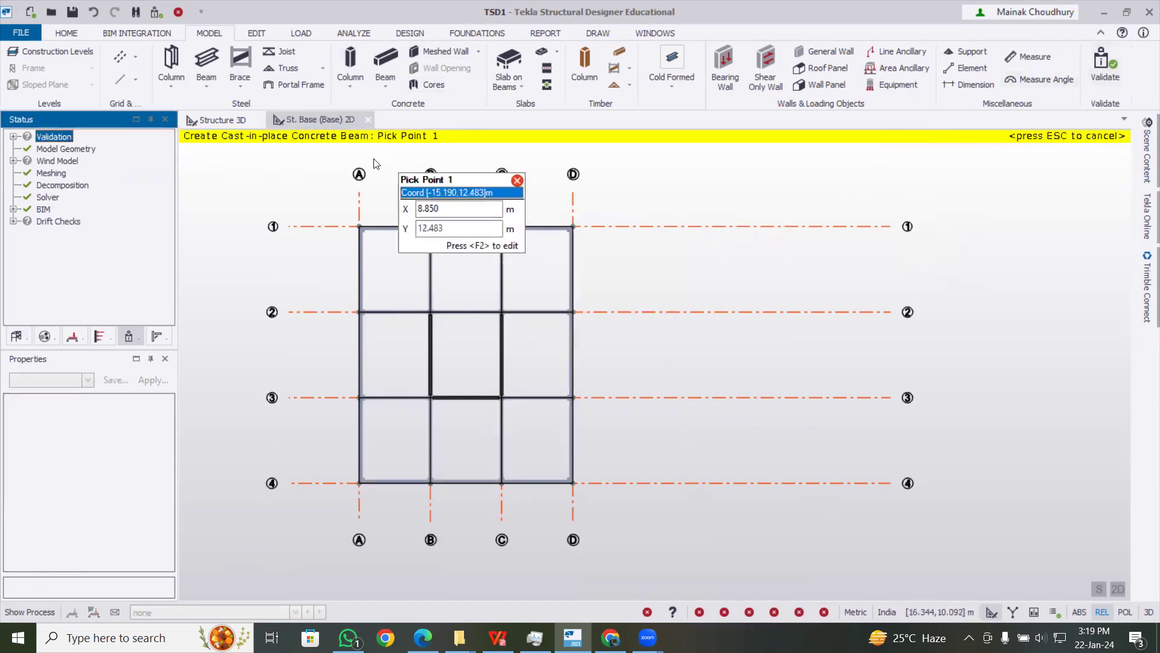
pyautogui.click(223, 120)
pyautogui.moveTo(871, 404); pyautogui.dragTo(847, 372, button='middle')
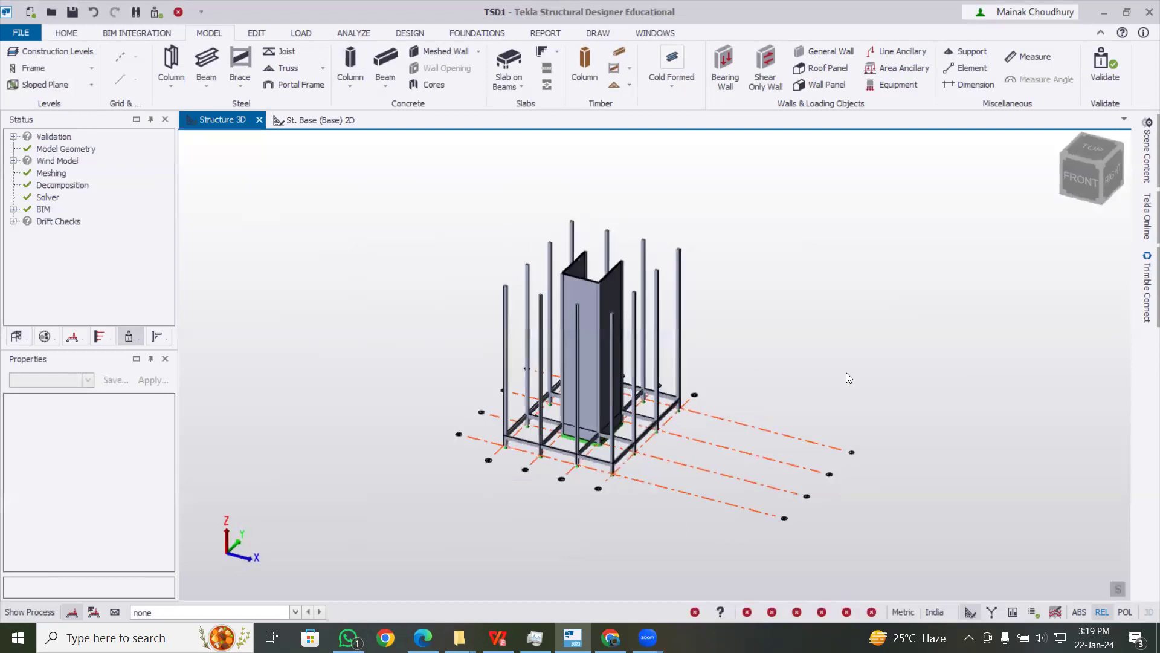
# Add slabs on beams to the eight bays around the B–C/2–3 core
pyautogui.click(304, 120)
pyautogui.click(505, 57)
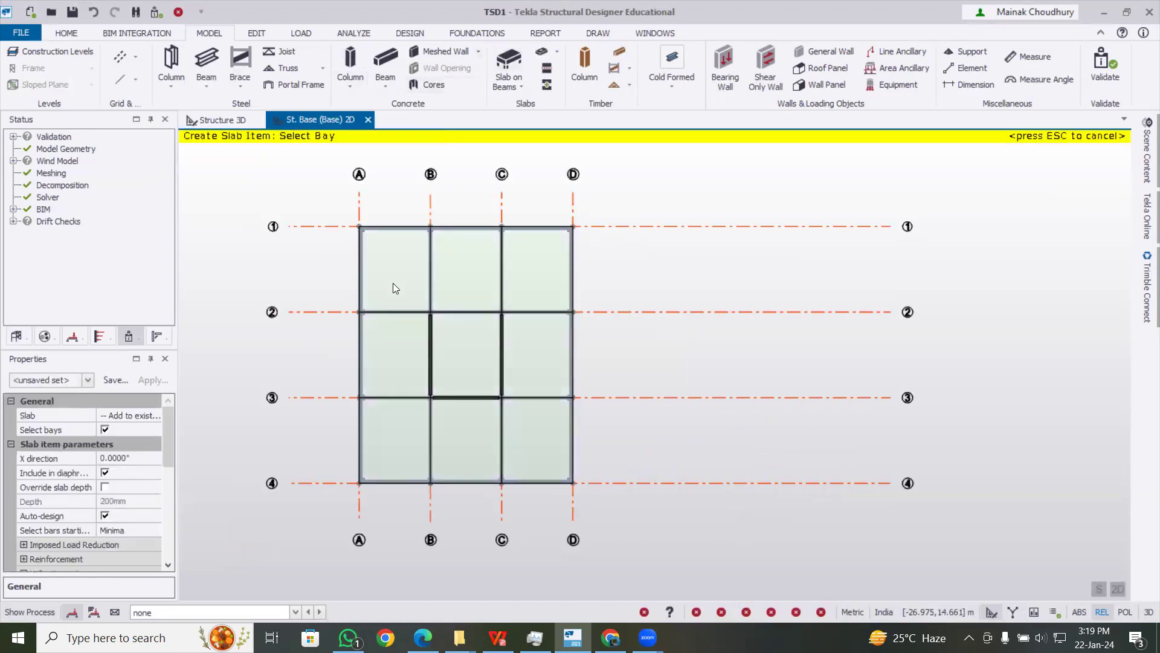
pyautogui.click(383, 264)
pyautogui.click(390, 376)
pyautogui.click(426, 450)
pyautogui.click(477, 446)
pyautogui.click(535, 435)
pyautogui.click(544, 362)
pyautogui.click(541, 260)
pyautogui.click(462, 279)
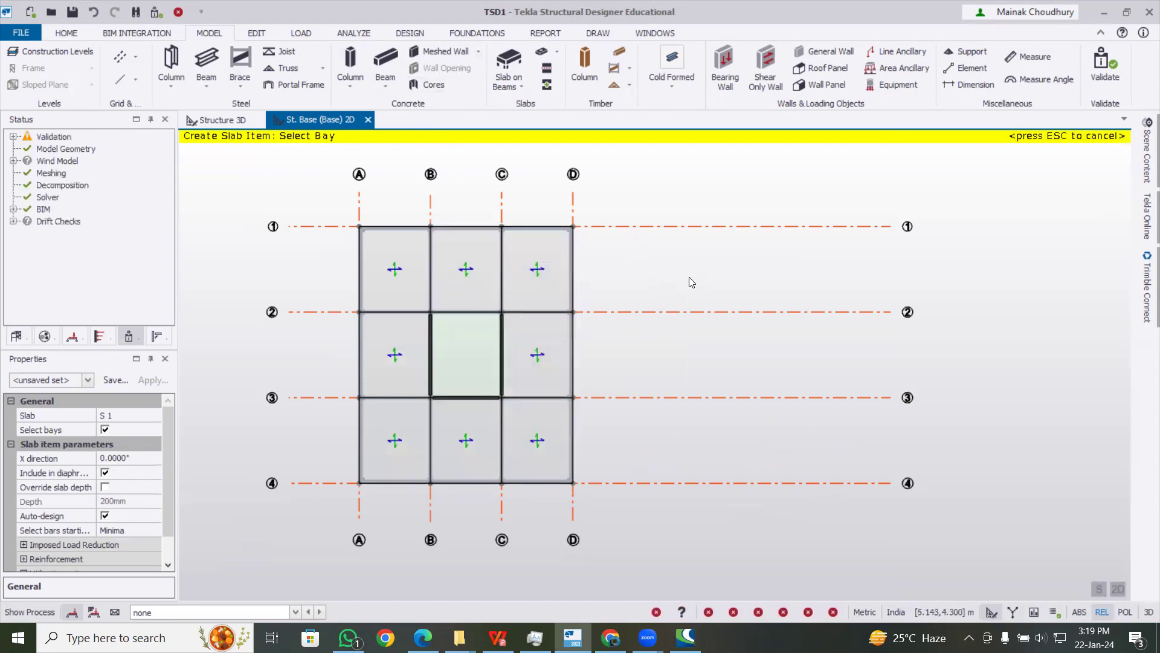
pyautogui.press('Escape')
# Orbit the 3D model to check the new base-level slabs
pyautogui.click(219, 120)
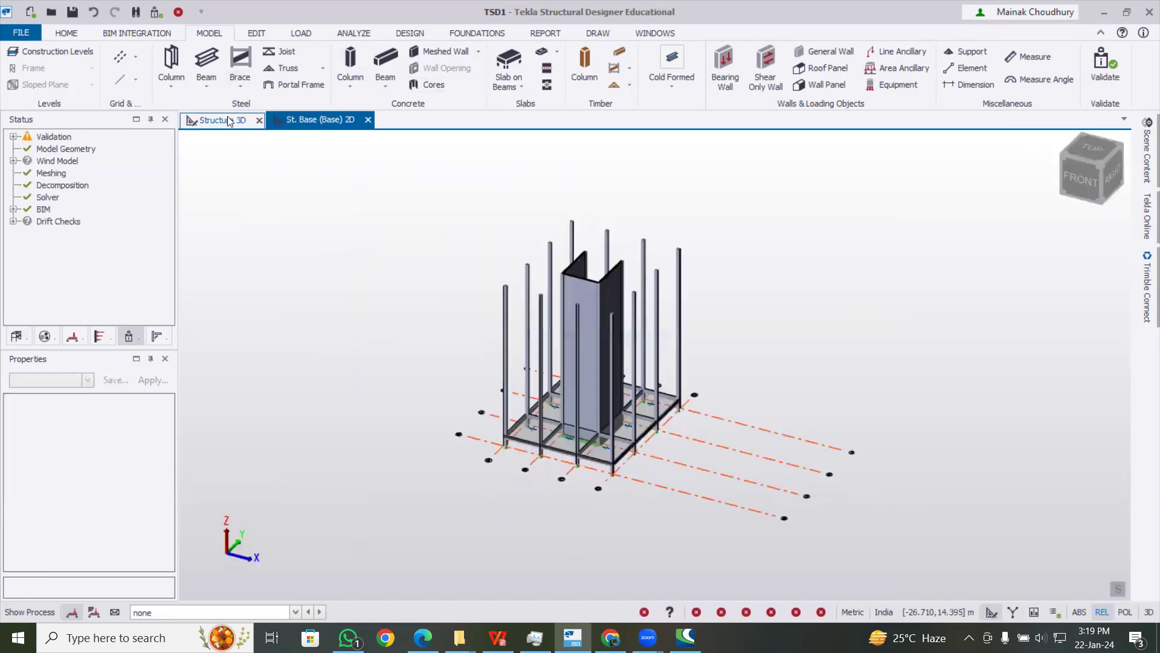
pyautogui.moveTo(806, 422); pyautogui.dragTo(688, 421, button='middle')
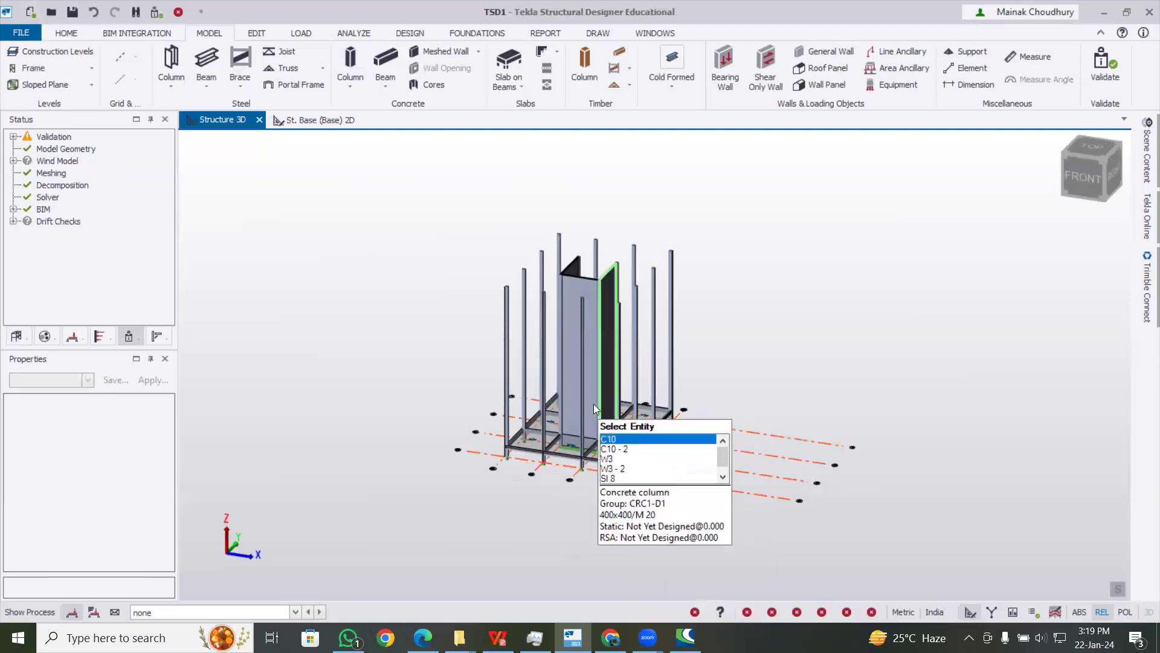
pyautogui.moveTo(591, 400); pyautogui.dragTo(839, 393, button='middle')
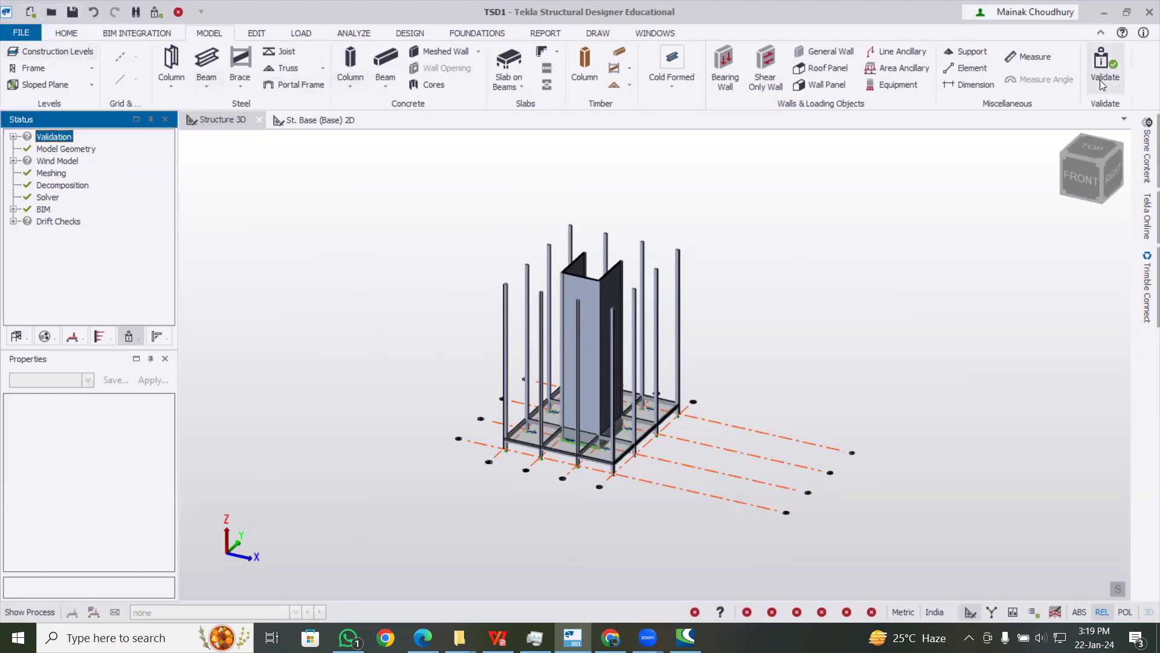
# Set level 1 to take its layout from Base and apply
pyautogui.click(83, 55)
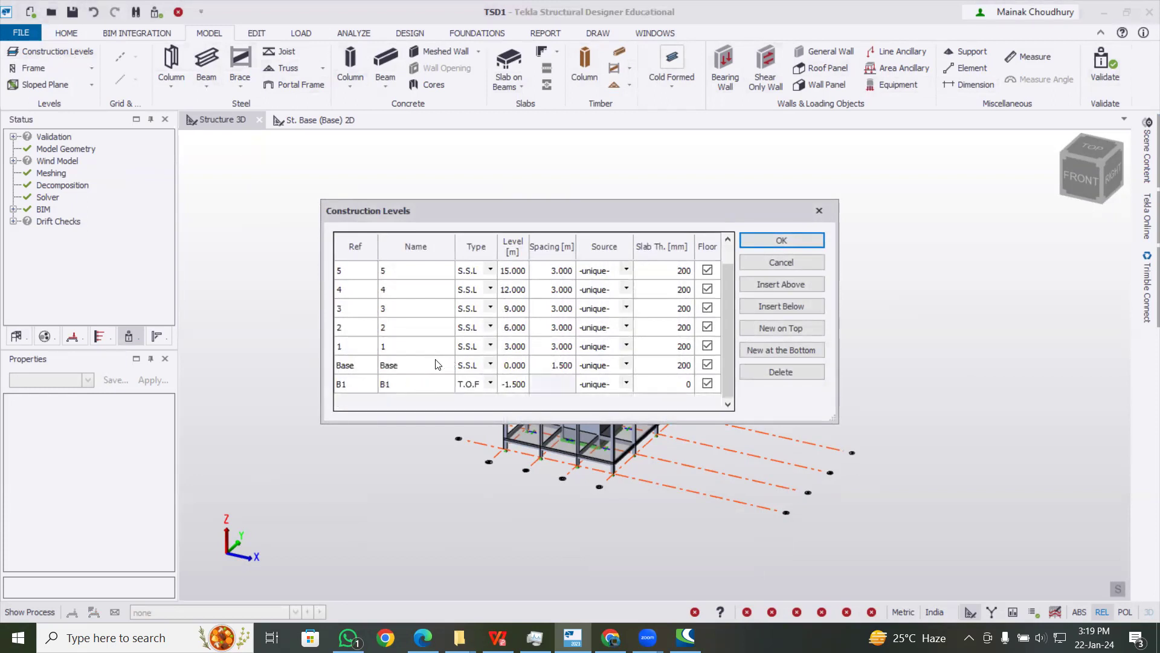
pyautogui.click(626, 346)
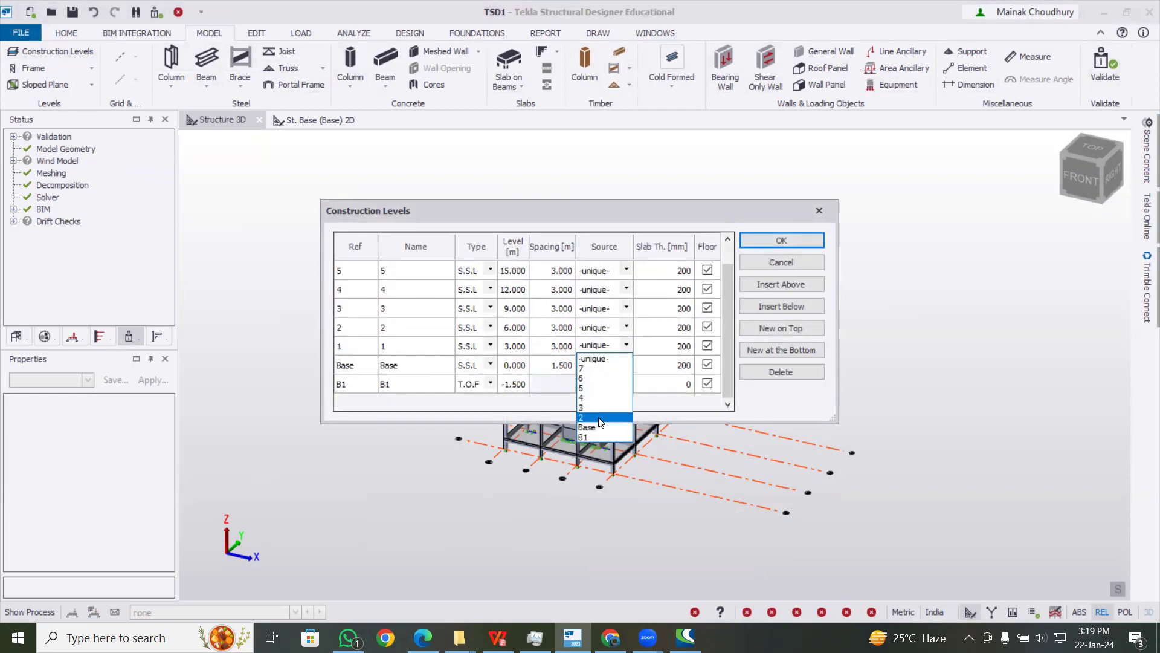
pyautogui.click(598, 427)
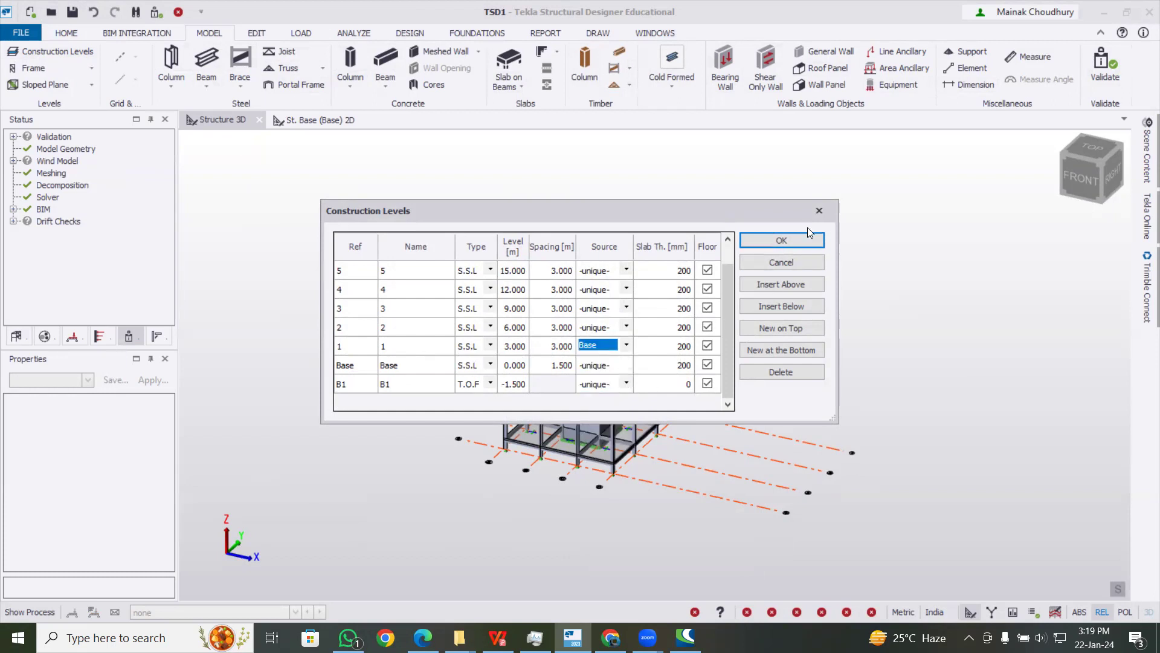
pyautogui.click(781, 240)
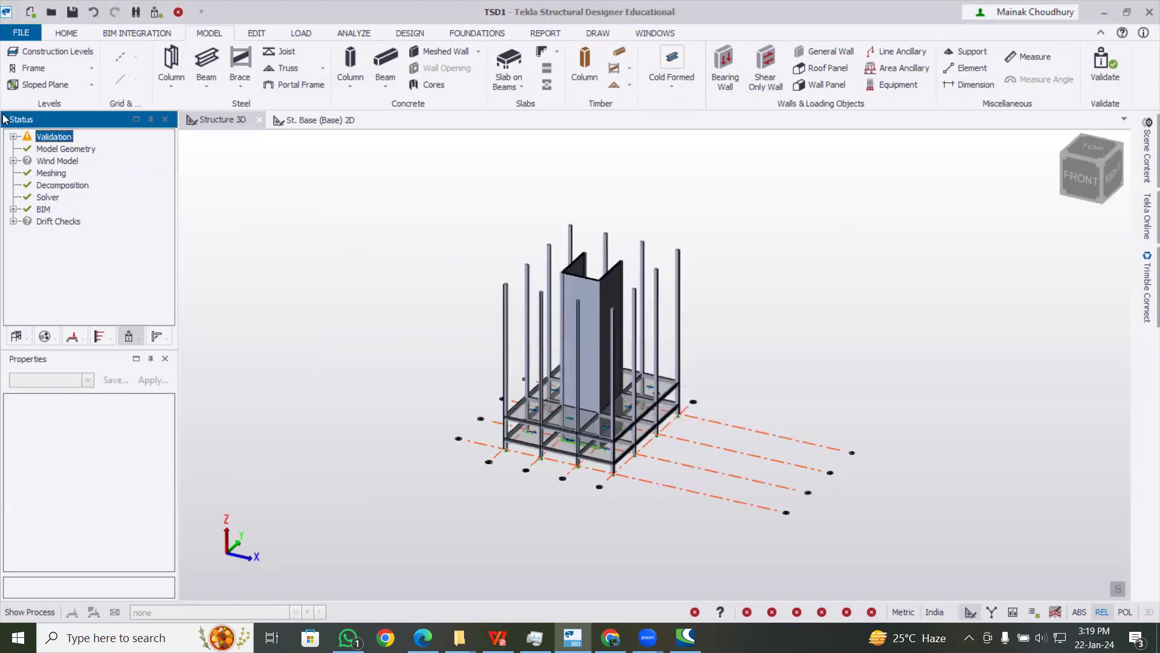
# Return level 1 to its own unique layout, then validate the model
pyautogui.click(55, 53)
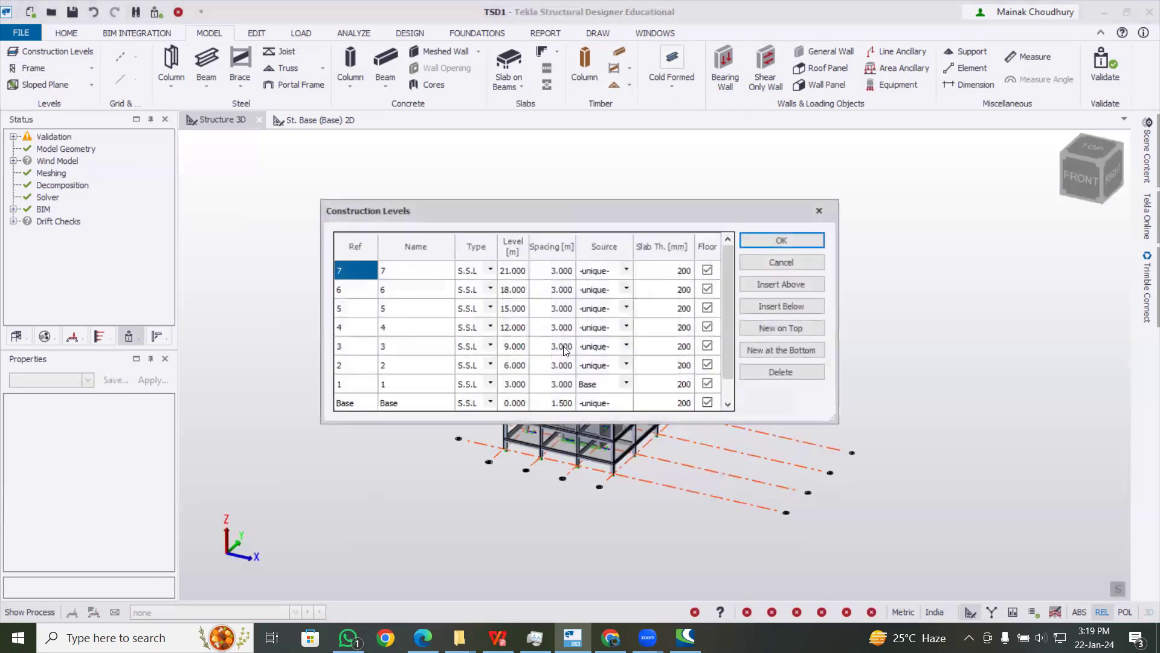
pyautogui.click(626, 383)
pyautogui.click(626, 383)
pyautogui.click(603, 397)
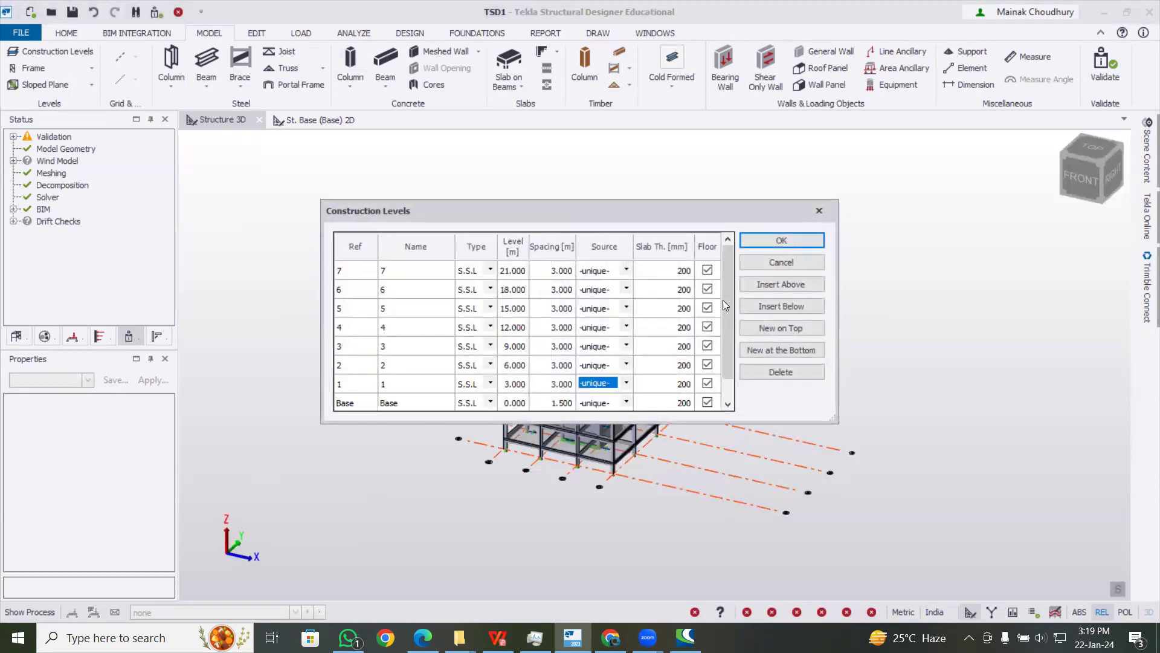
pyautogui.click(793, 237)
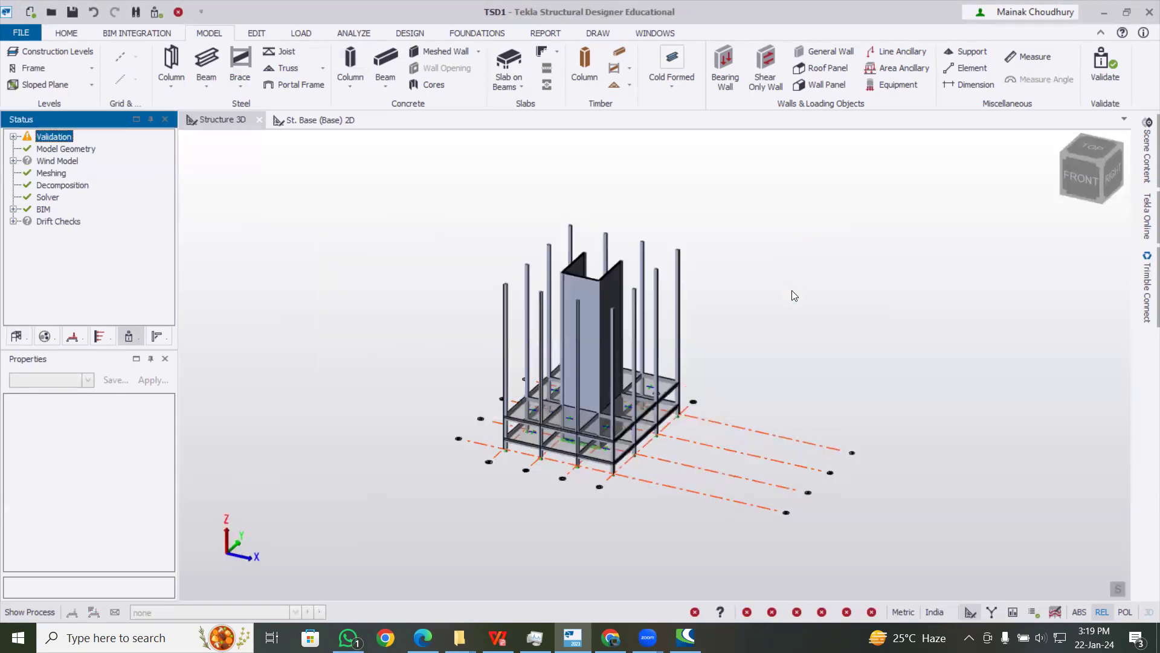
pyautogui.moveTo(873, 305); pyautogui.dragTo(790, 318, button='middle')
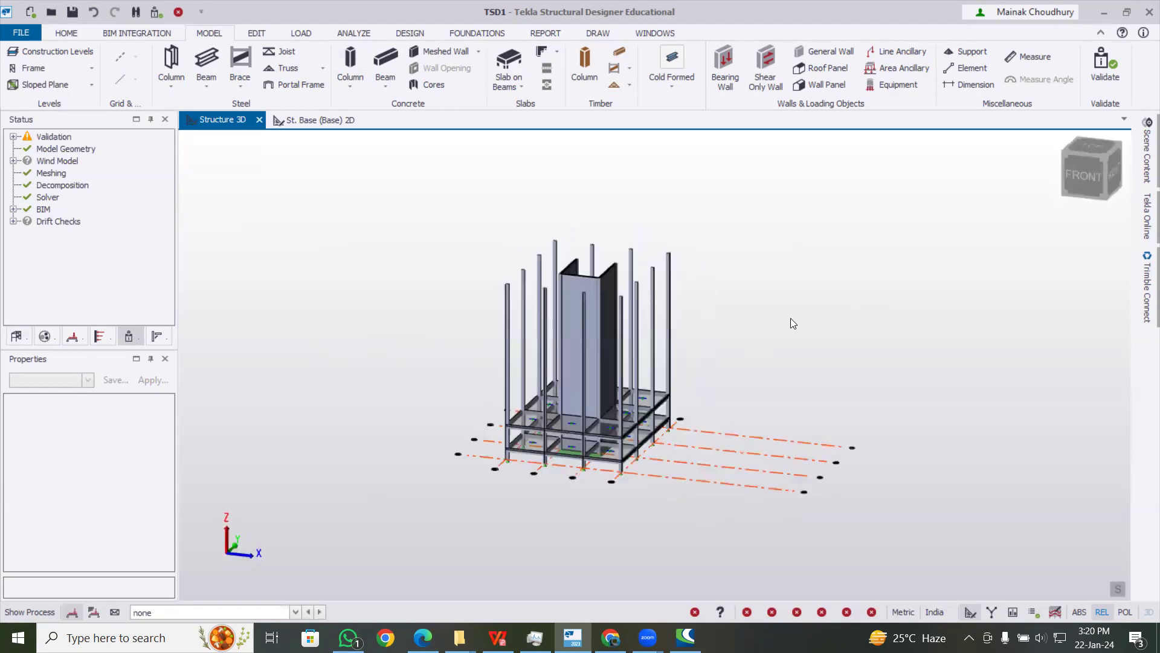
pyautogui.click(1103, 66)
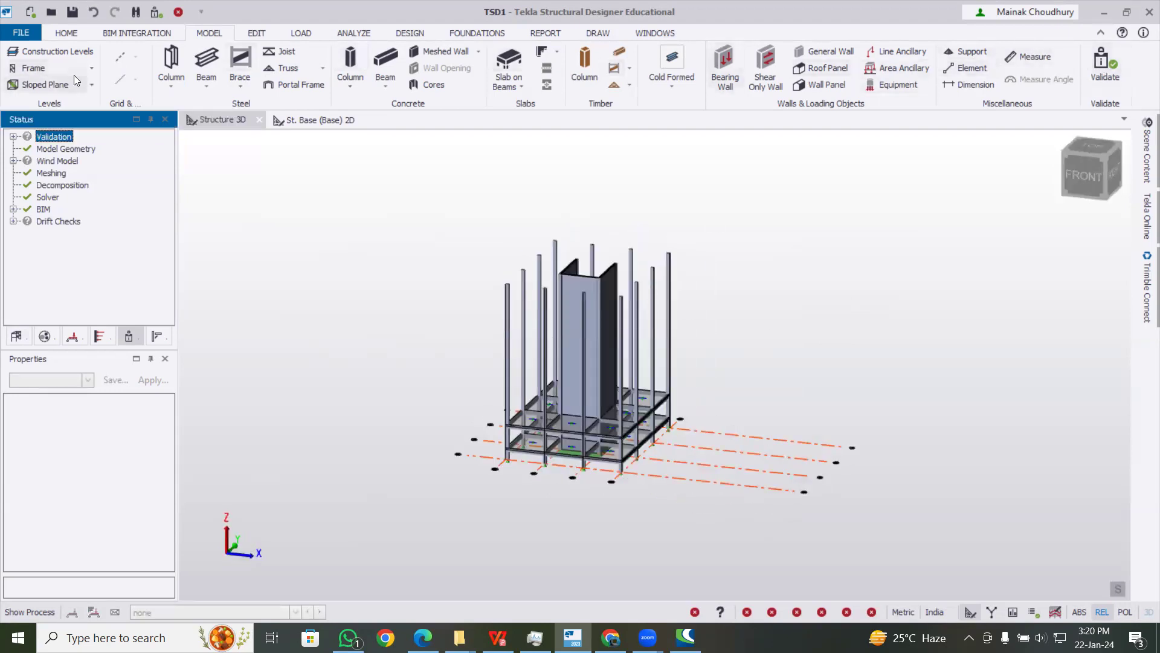
# Set the source of levels 2, 3, 4, 5 and 6 to level 1 and apply
pyautogui.click(69, 52)
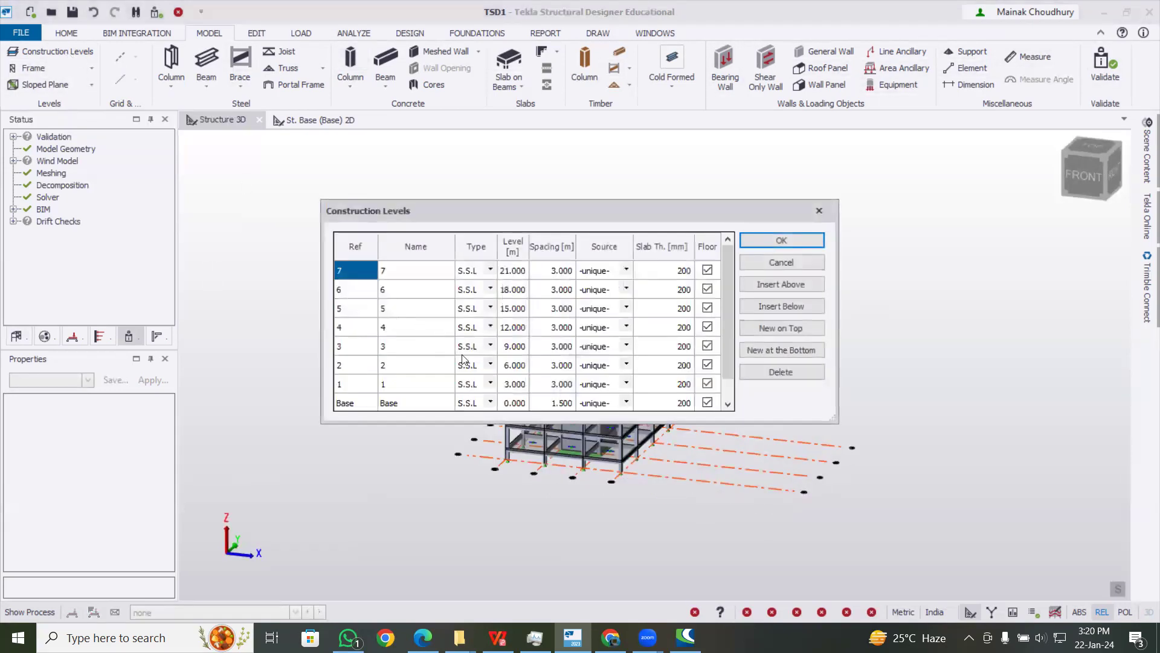
pyautogui.click(628, 366)
pyautogui.click(628, 364)
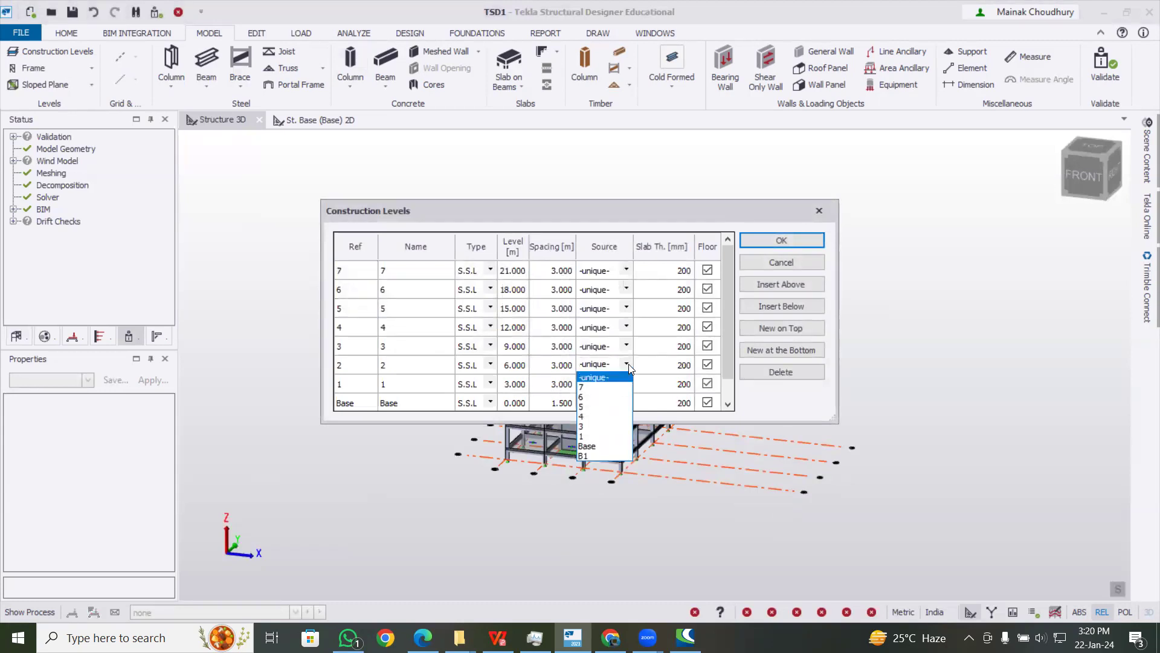
pyautogui.click(602, 436)
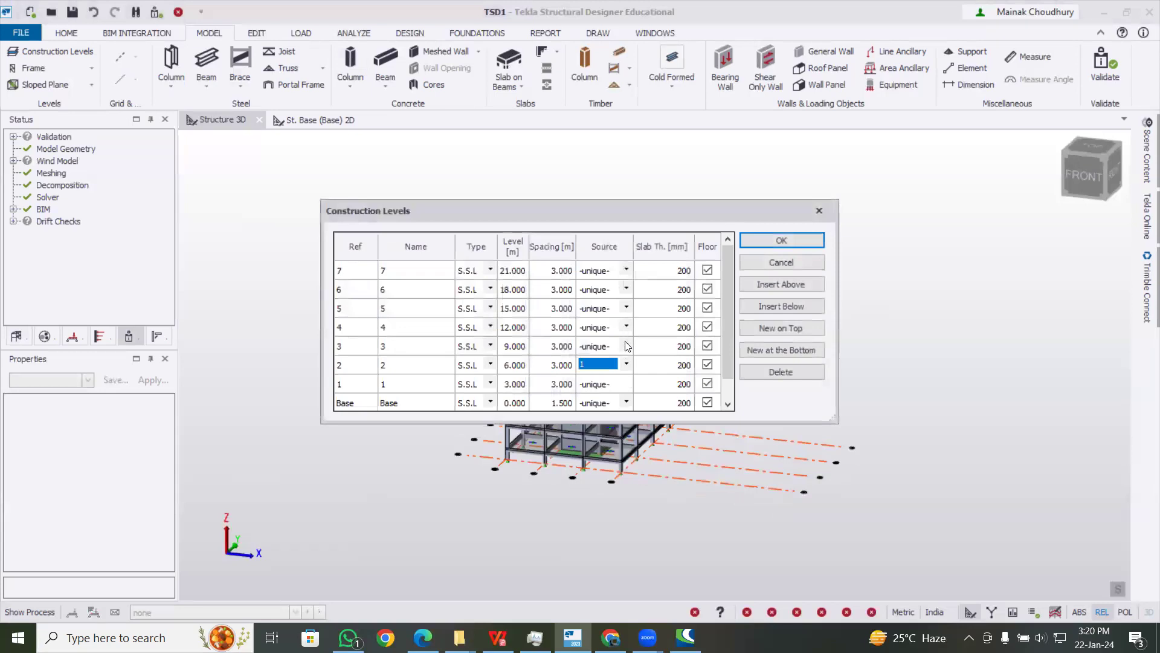
pyautogui.click(627, 346)
pyautogui.click(618, 409)
pyautogui.click(627, 327)
pyautogui.click(627, 327)
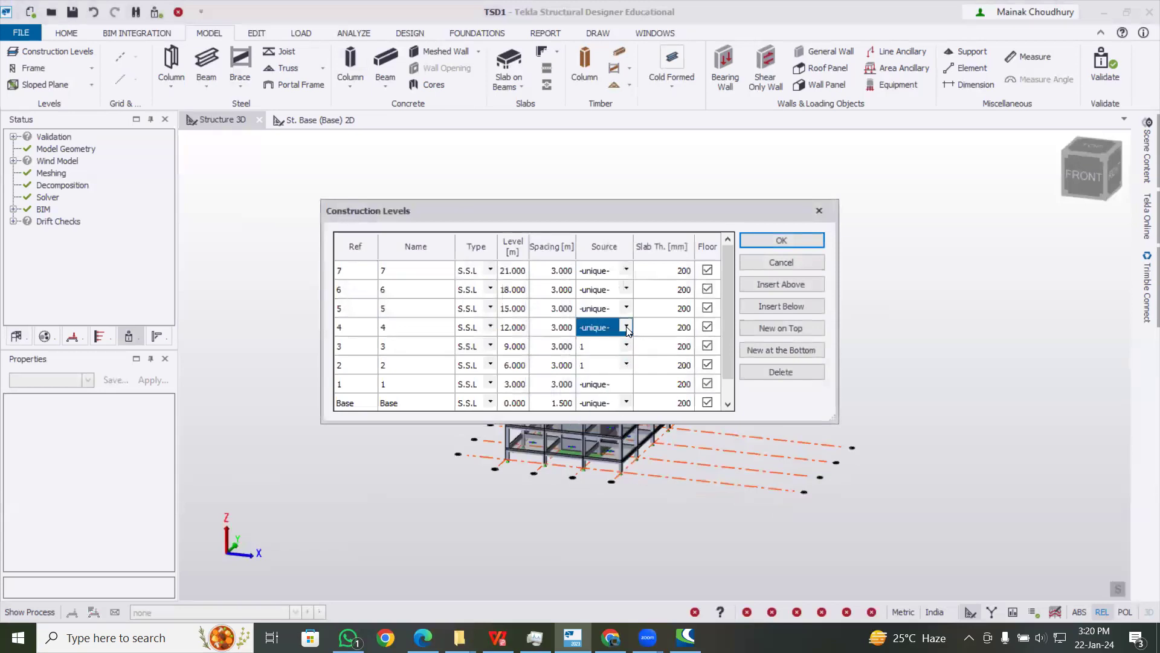
pyautogui.click(618, 379)
pyautogui.click(622, 309)
pyautogui.click(610, 352)
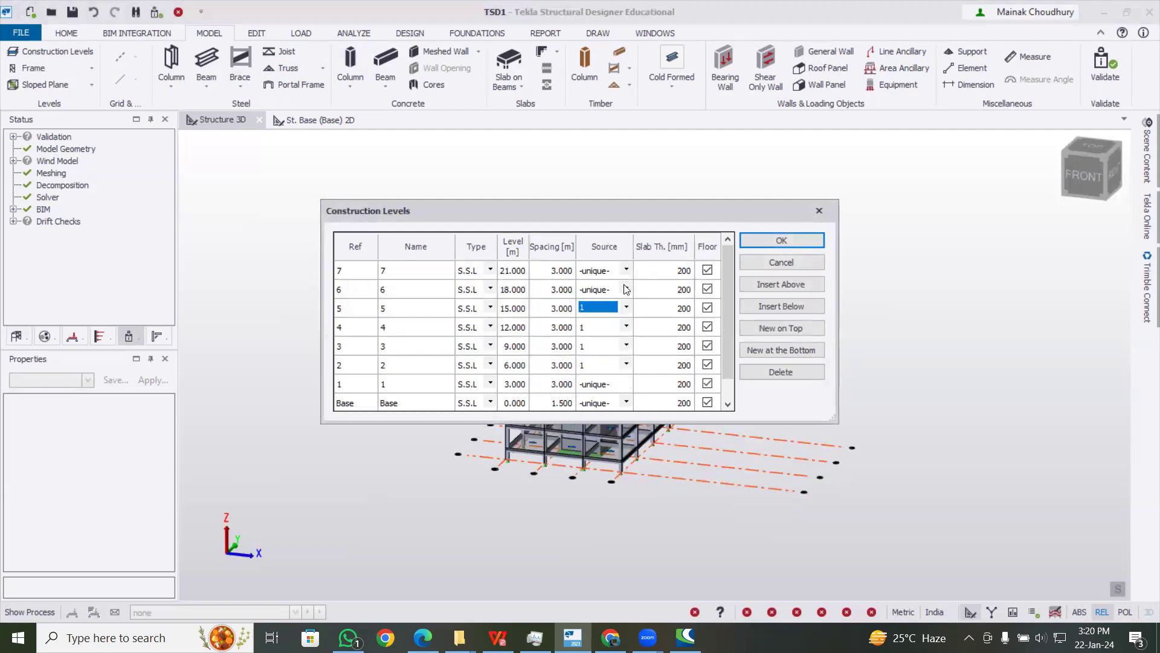
pyautogui.click(625, 324)
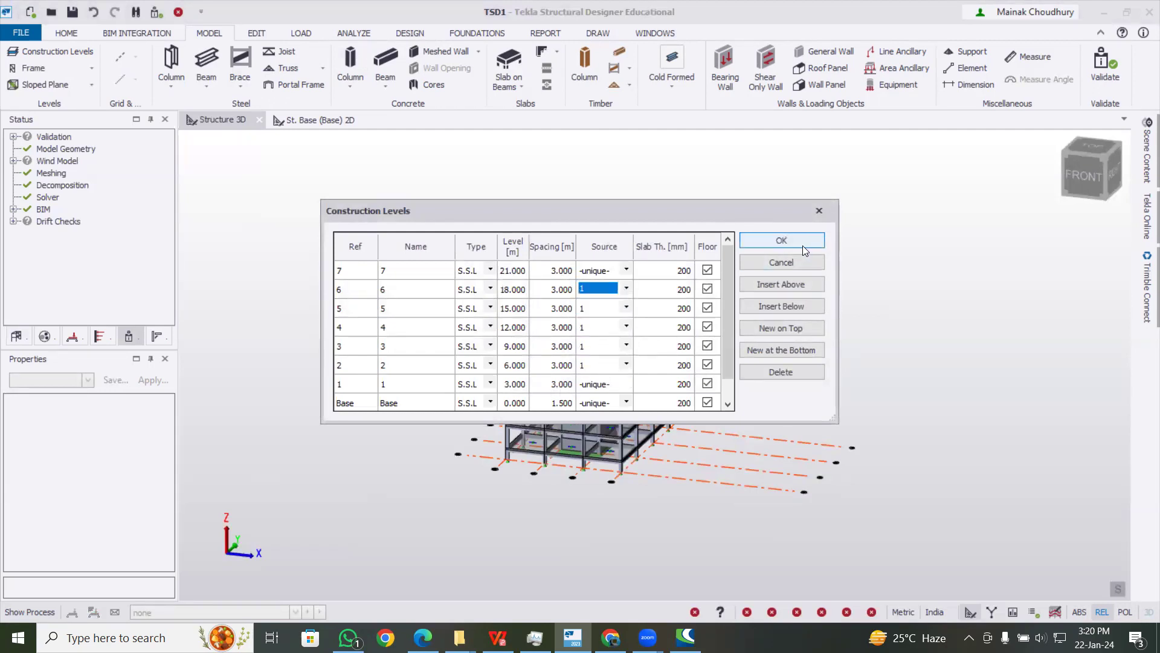
pyautogui.click(781, 240)
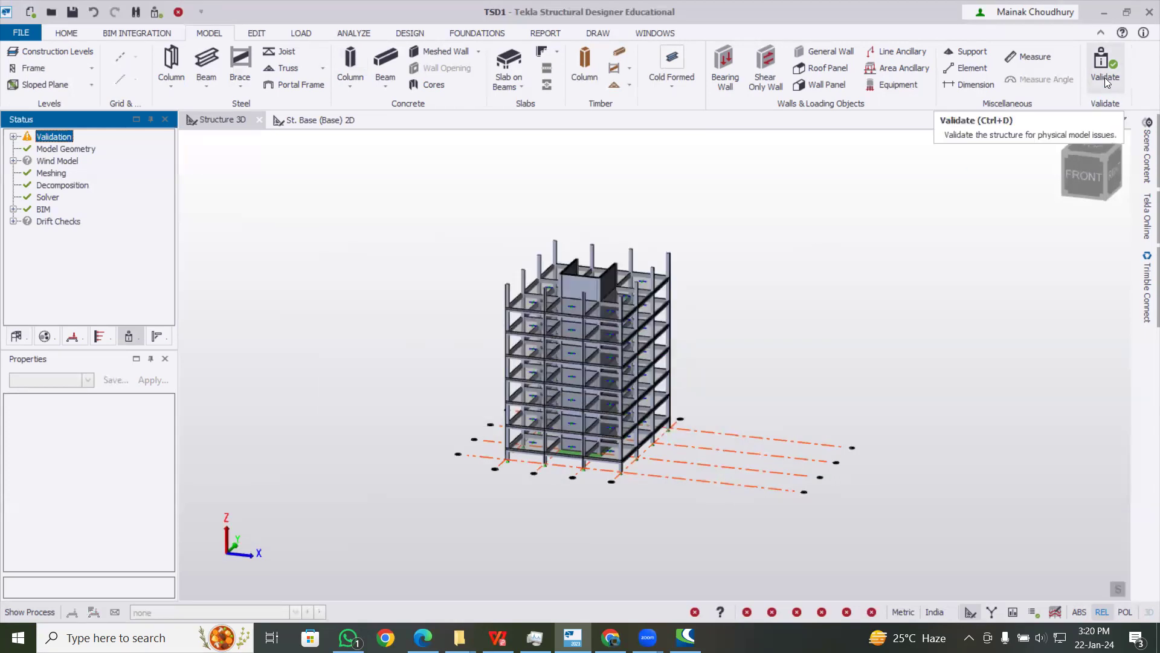
# Validate the model, then make level 7 copy level 1
pyautogui.click(1104, 67)
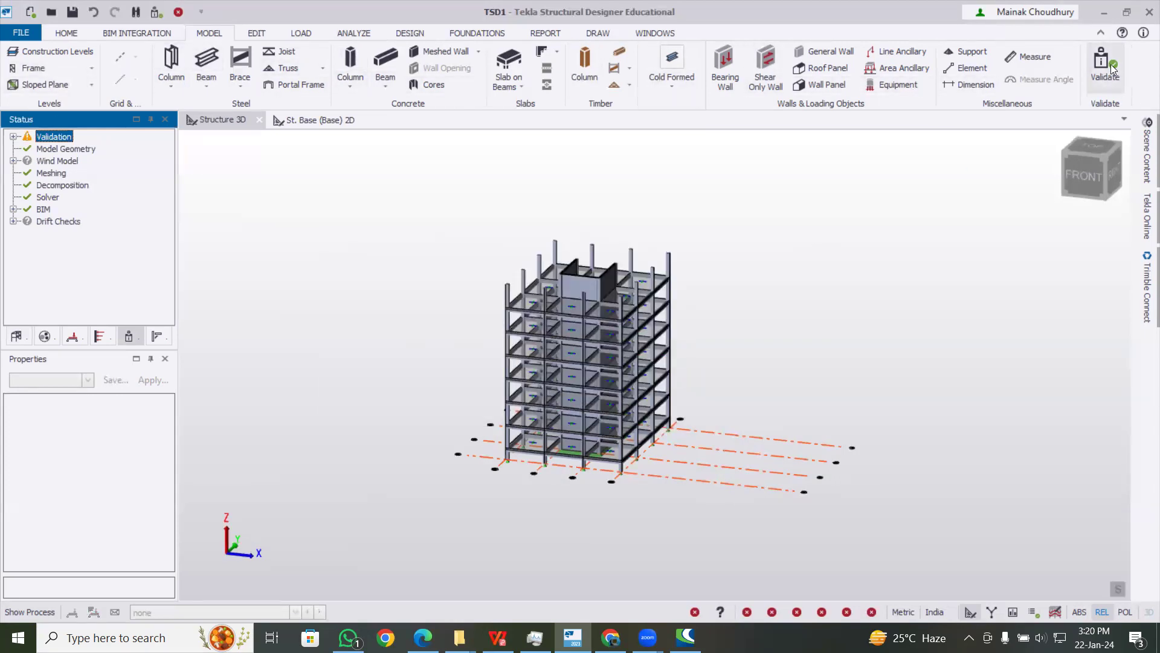
pyautogui.click(60, 52)
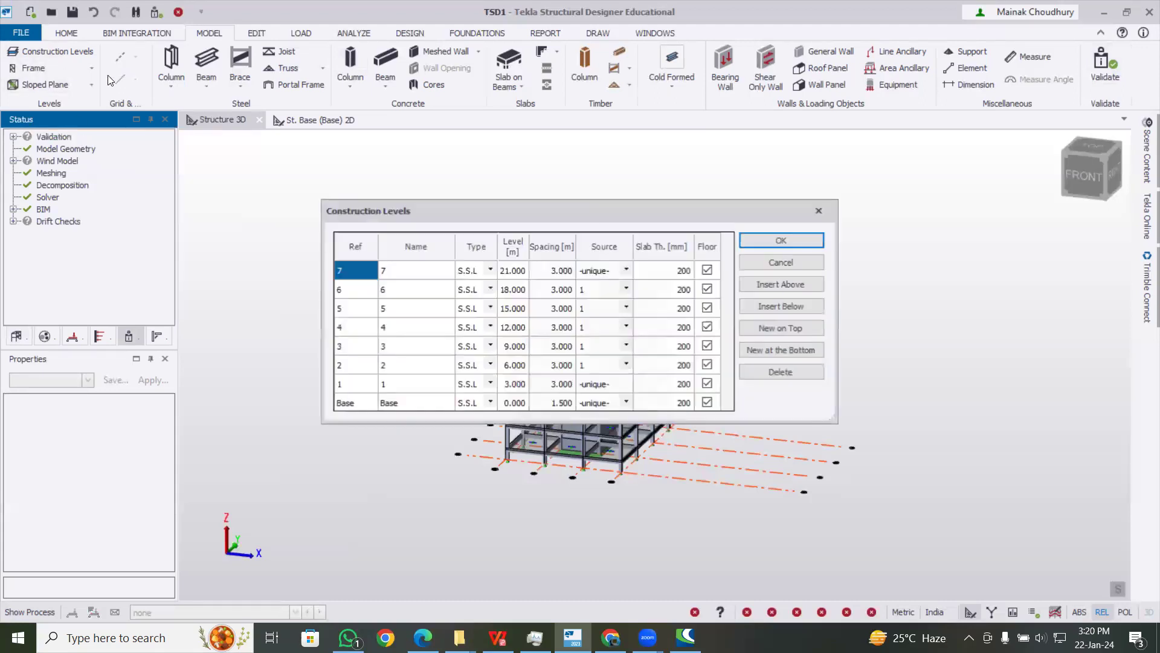
pyautogui.click(627, 271)
pyautogui.click(617, 294)
pyautogui.click(782, 240)
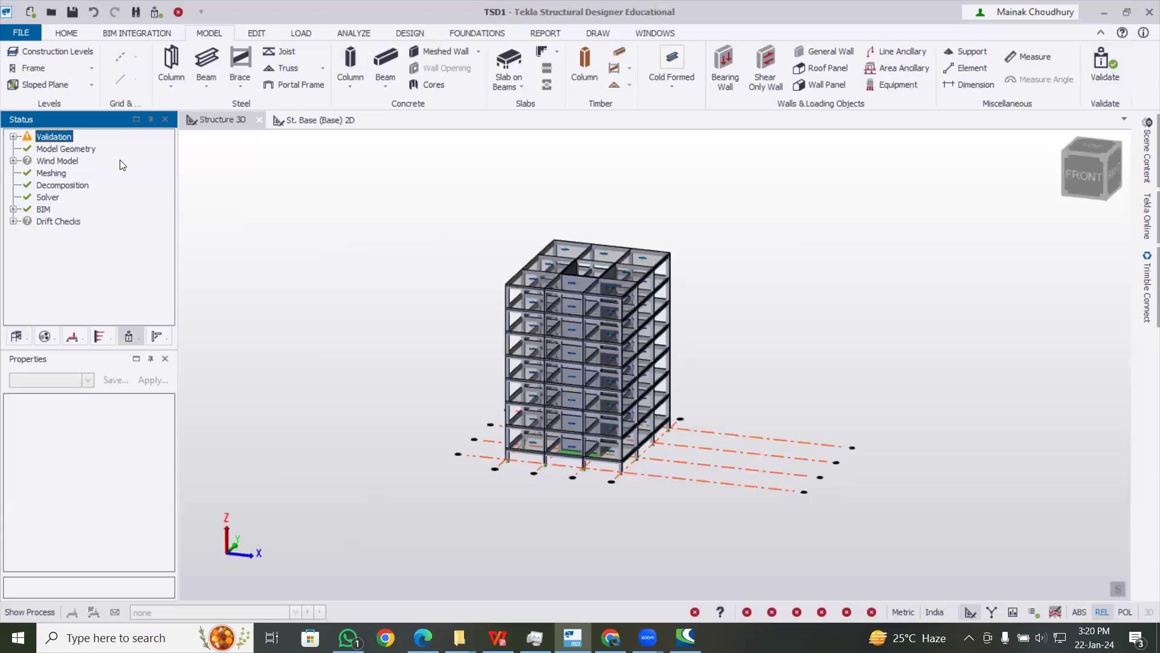
# Set level 7 back to -unique- and view the model from the front
pyautogui.click(55, 52)
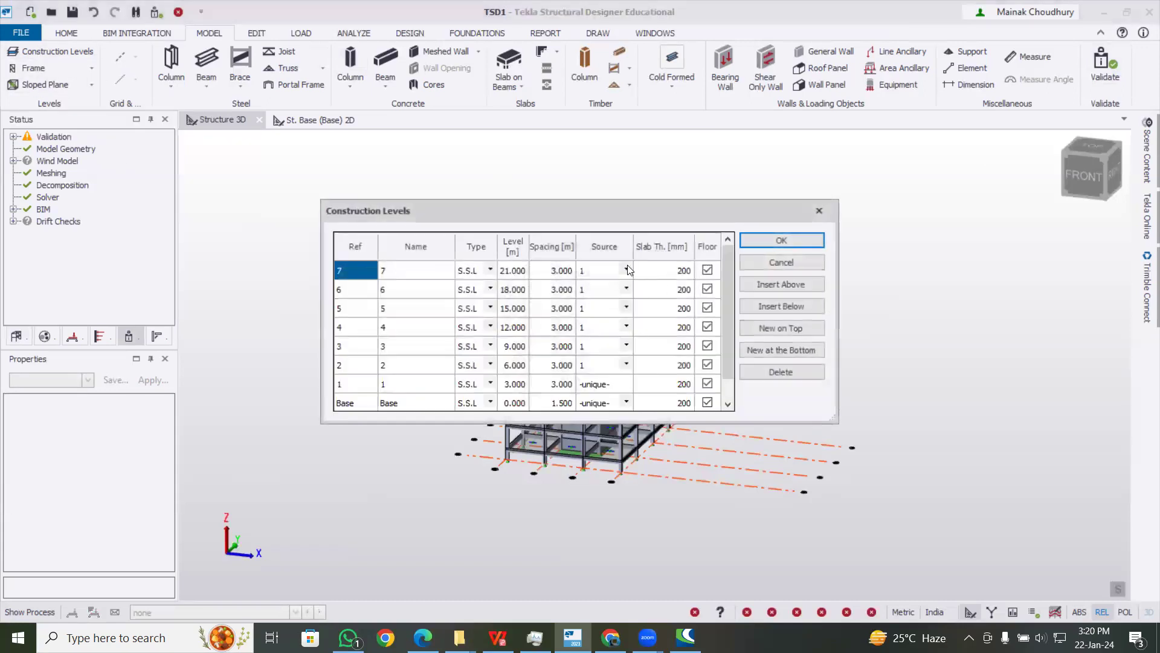
pyautogui.click(627, 270)
pyautogui.click(602, 285)
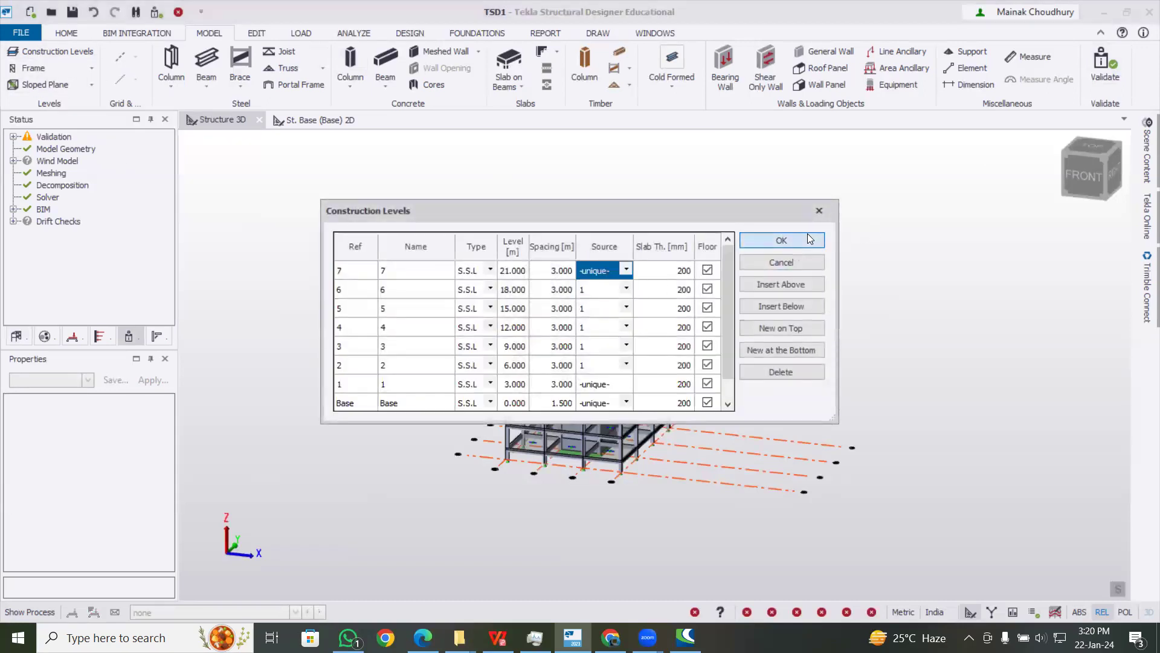
pyautogui.click(782, 240)
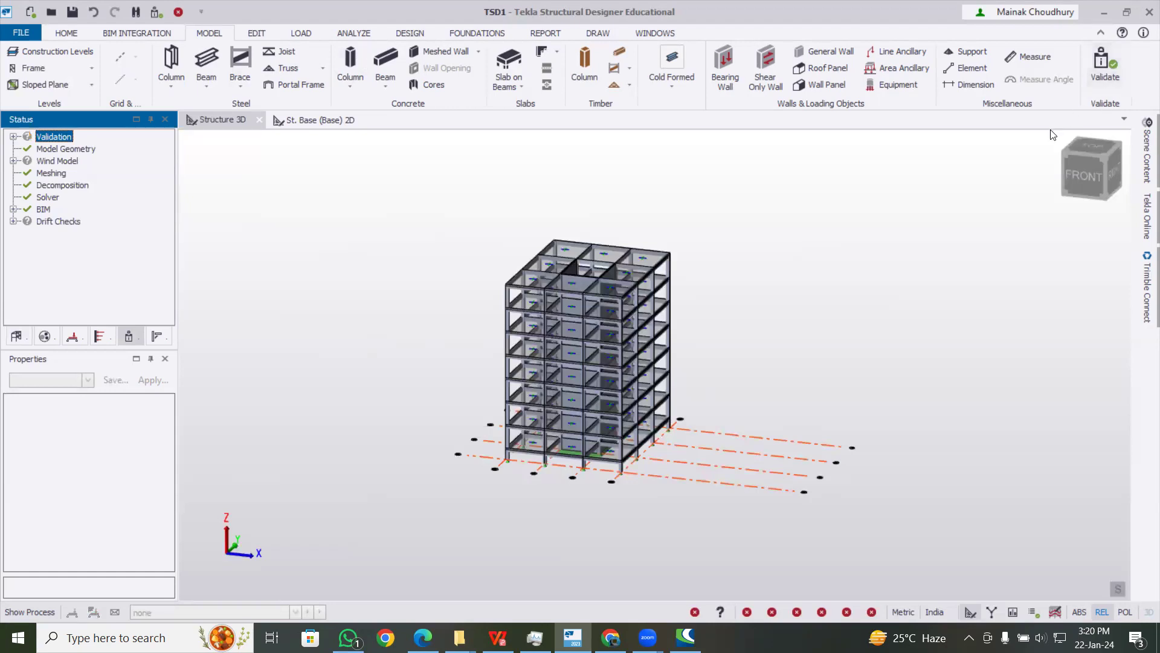
pyautogui.moveTo(827, 366); pyautogui.dragTo(954, 328, button='middle')
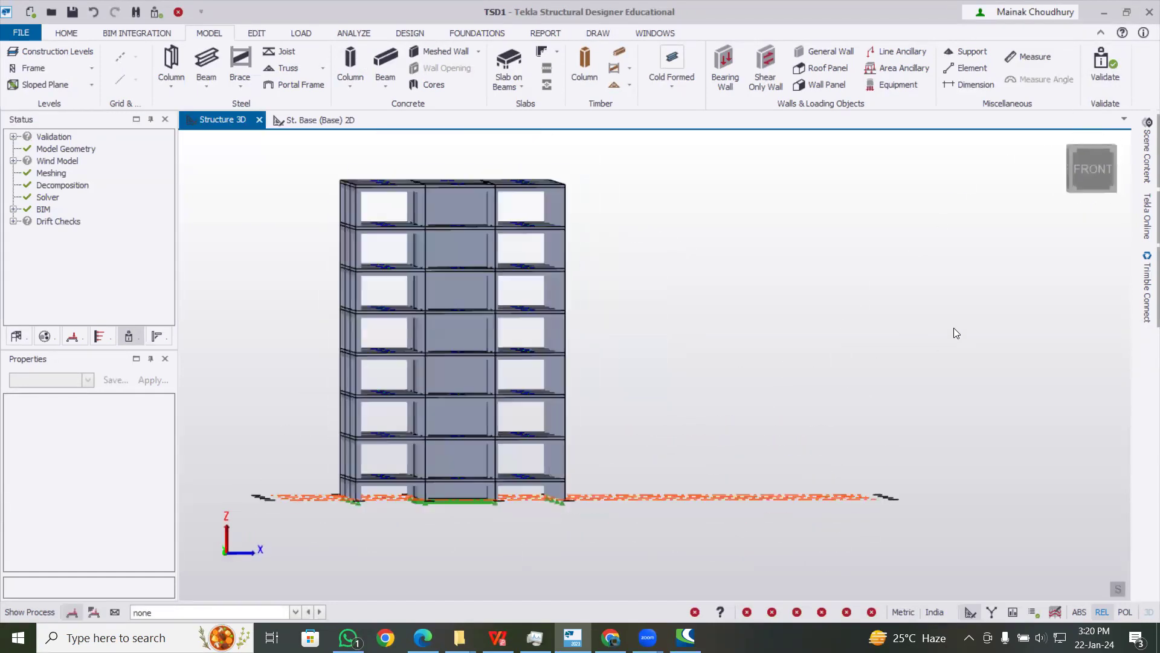
# Switch to the front view, zoom in and window-select the core shear wall
pyautogui.click(1099, 186)
pyautogui.scroll(2, 483, 478)
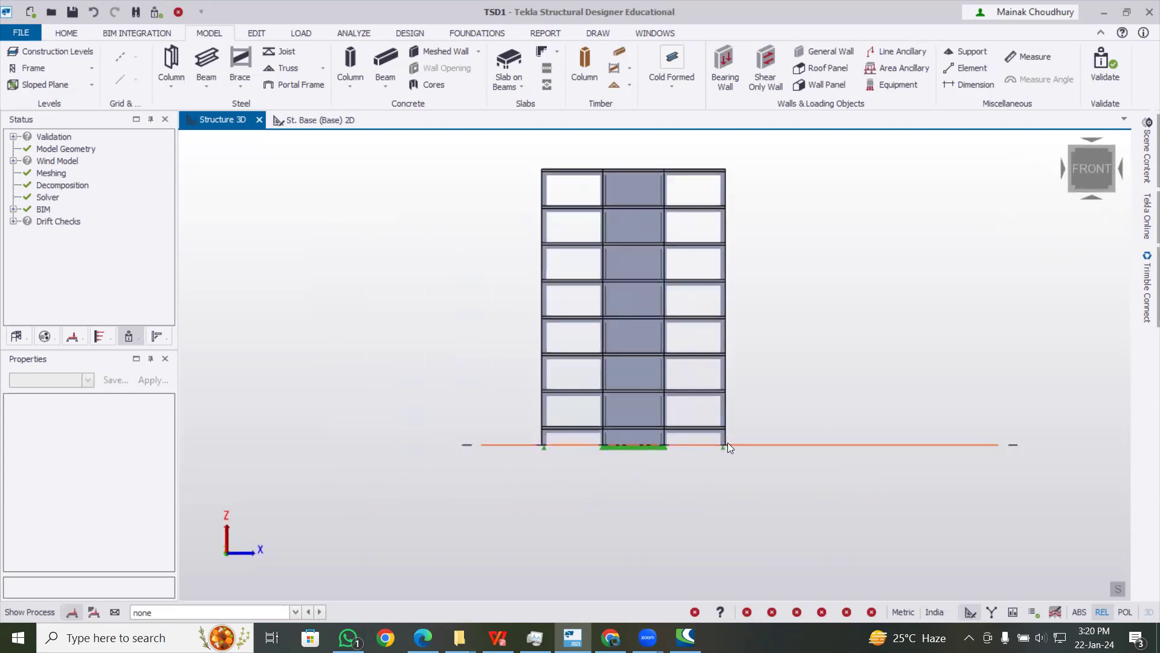
pyautogui.scroll(2, 728, 442)
pyautogui.moveTo(510, 457); pyautogui.dragTo(397, 446)
pyautogui.click(416, 464)
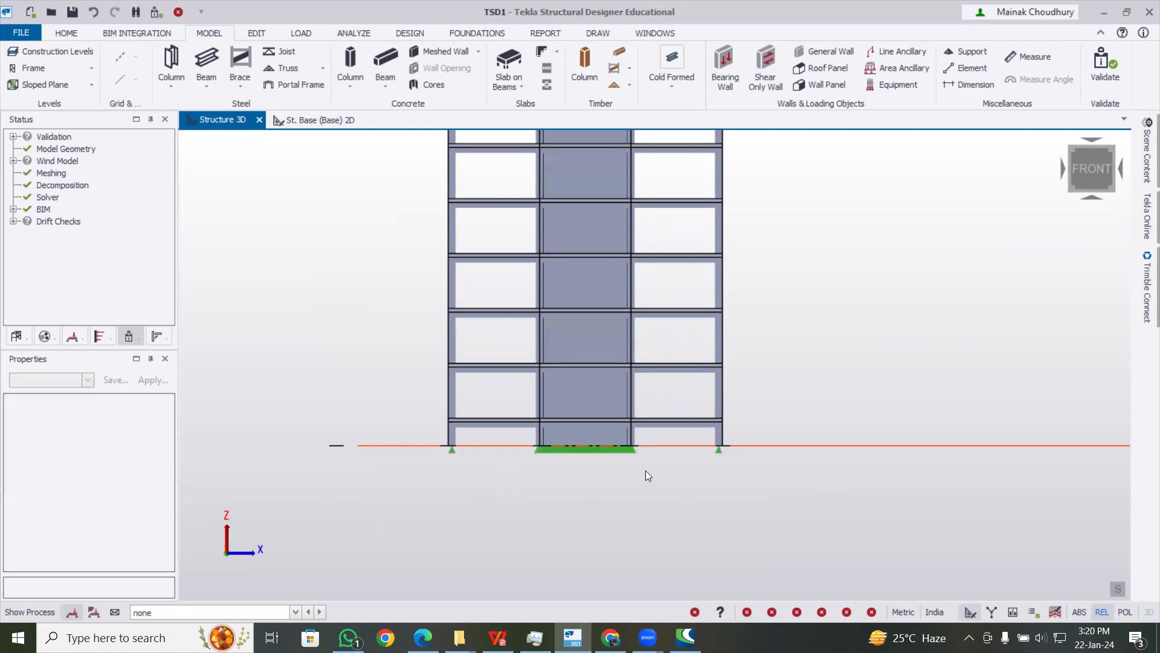
pyautogui.scroll(2, 665, 470)
pyautogui.moveTo(370, 469); pyautogui.dragTo(278, 445)
# Orbit to a left-front angle and window-select the whole seven-storey building
pyautogui.moveTo(345, 472); pyautogui.dragTo(343, 497, button='middle')
pyautogui.scroll(-4, 340, 497)
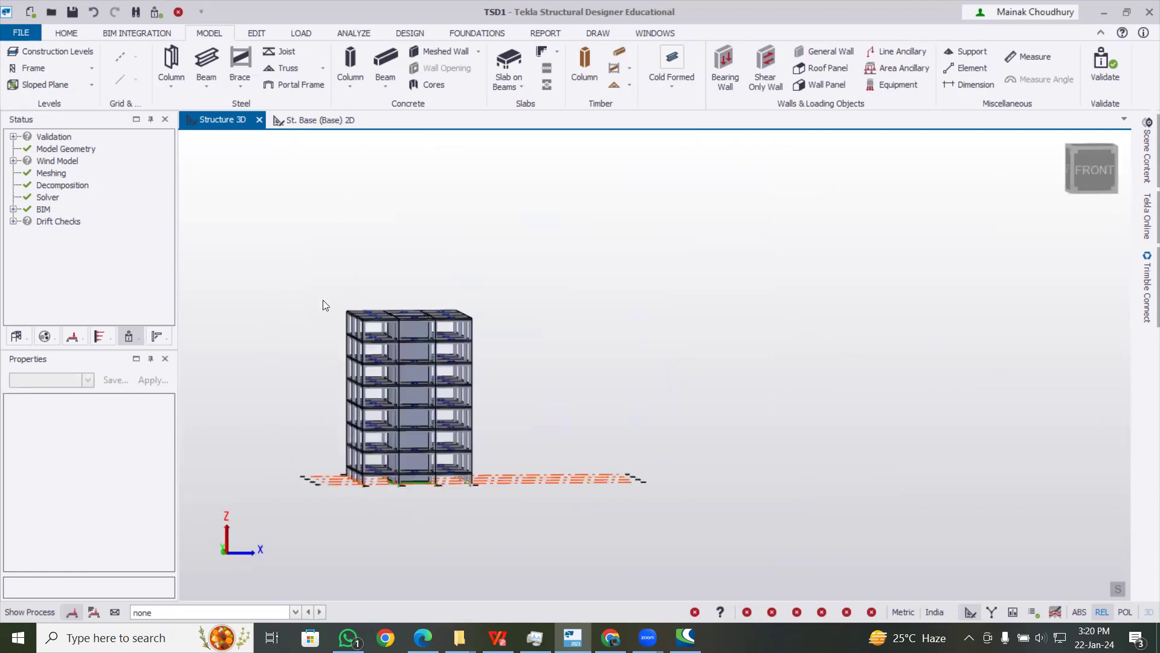
pyautogui.moveTo(323, 300); pyautogui.dragTo(593, 537)
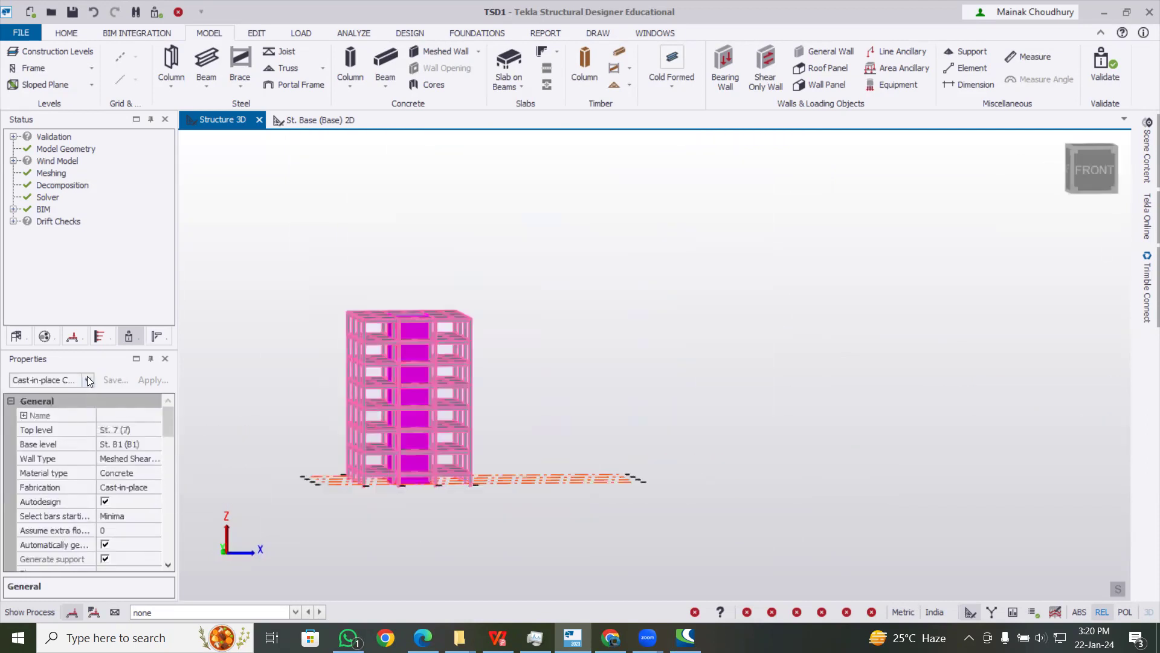
# Filter Properties to the 16 supports and change their Mx and My restraints from Free to Fixed
pyautogui.click(88, 380)
pyautogui.scroll(-1, 120, 351)
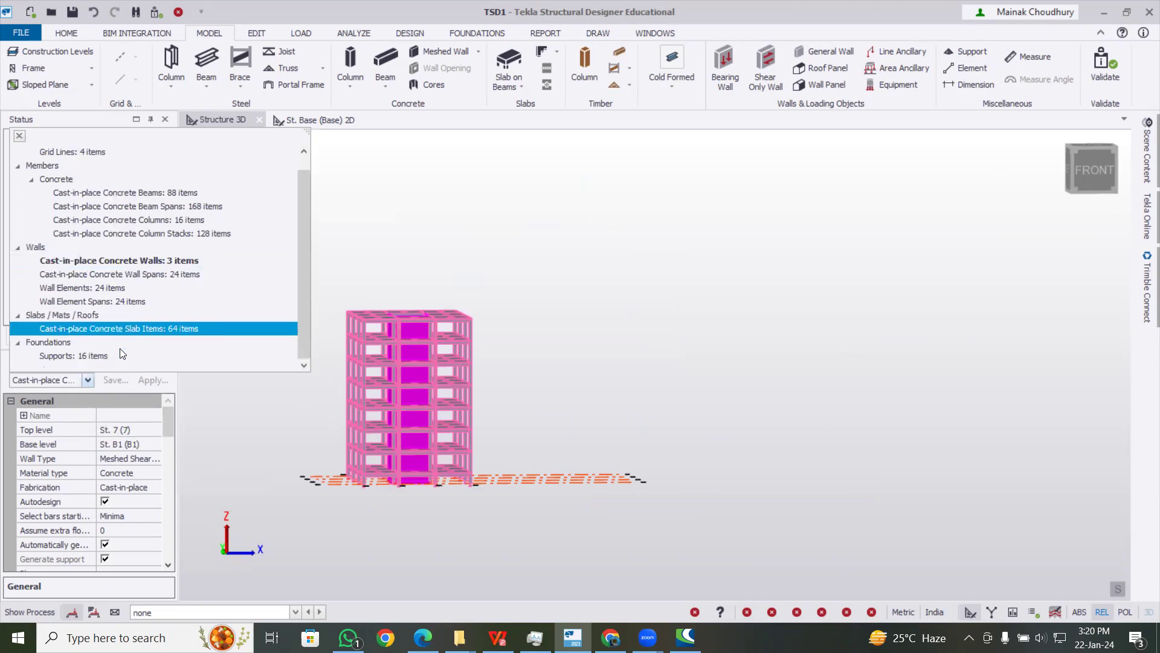
pyautogui.click(118, 354)
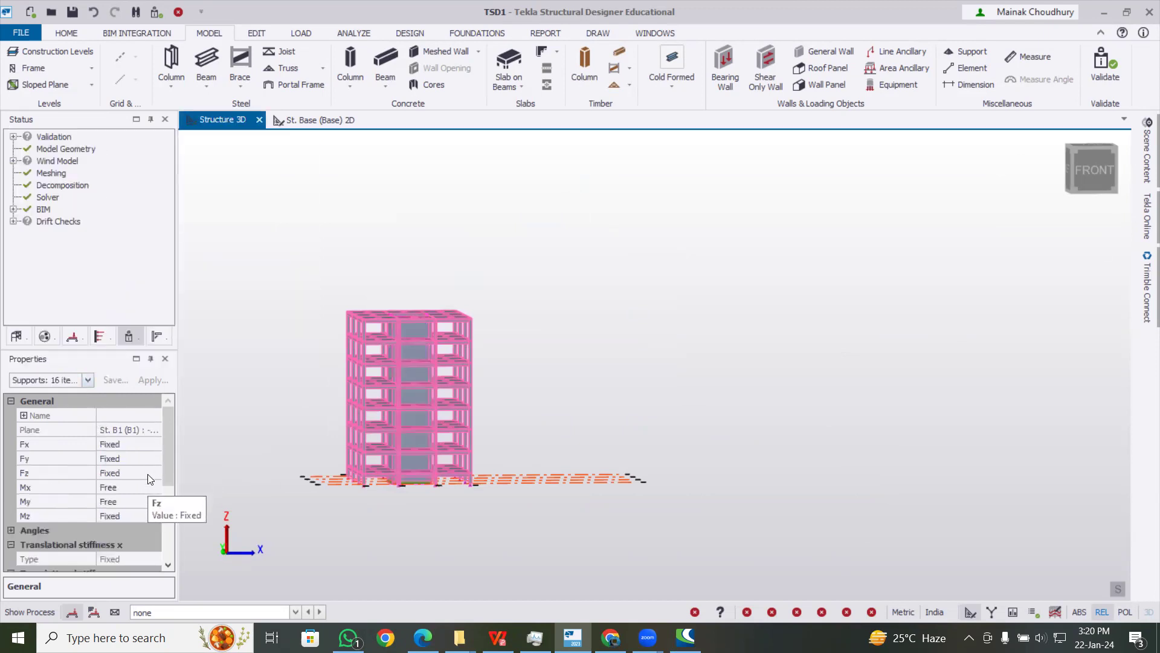
pyautogui.click(158, 487)
pyautogui.click(155, 487)
pyautogui.click(144, 499)
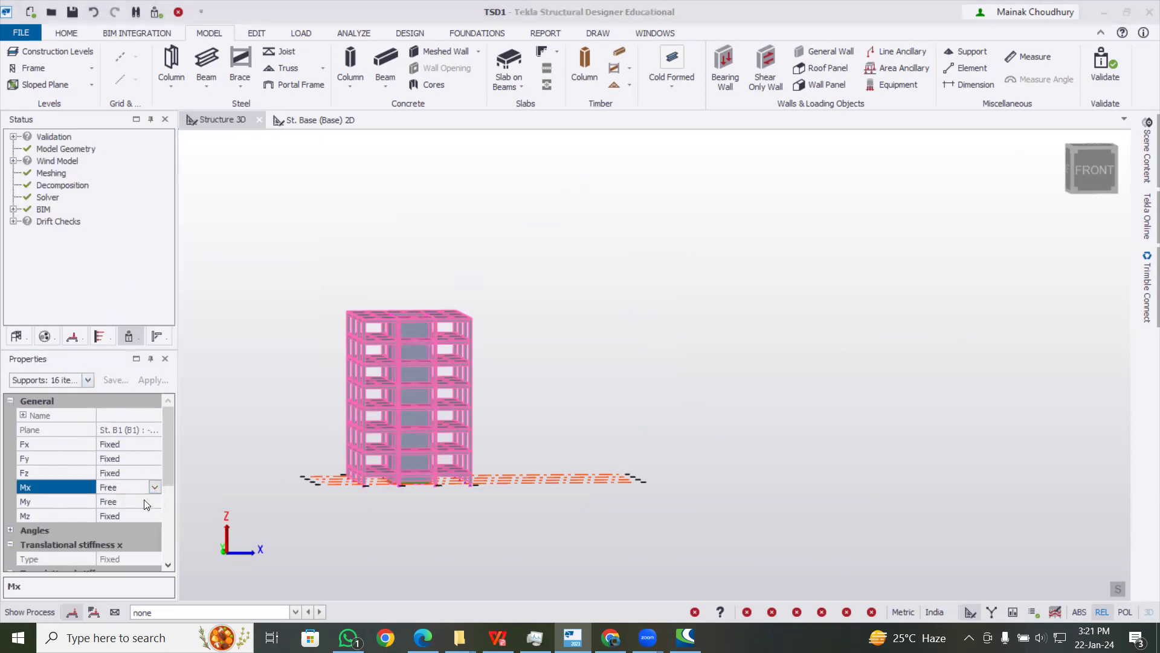
pyautogui.click(151, 501)
pyautogui.click(154, 501)
pyautogui.click(144, 512)
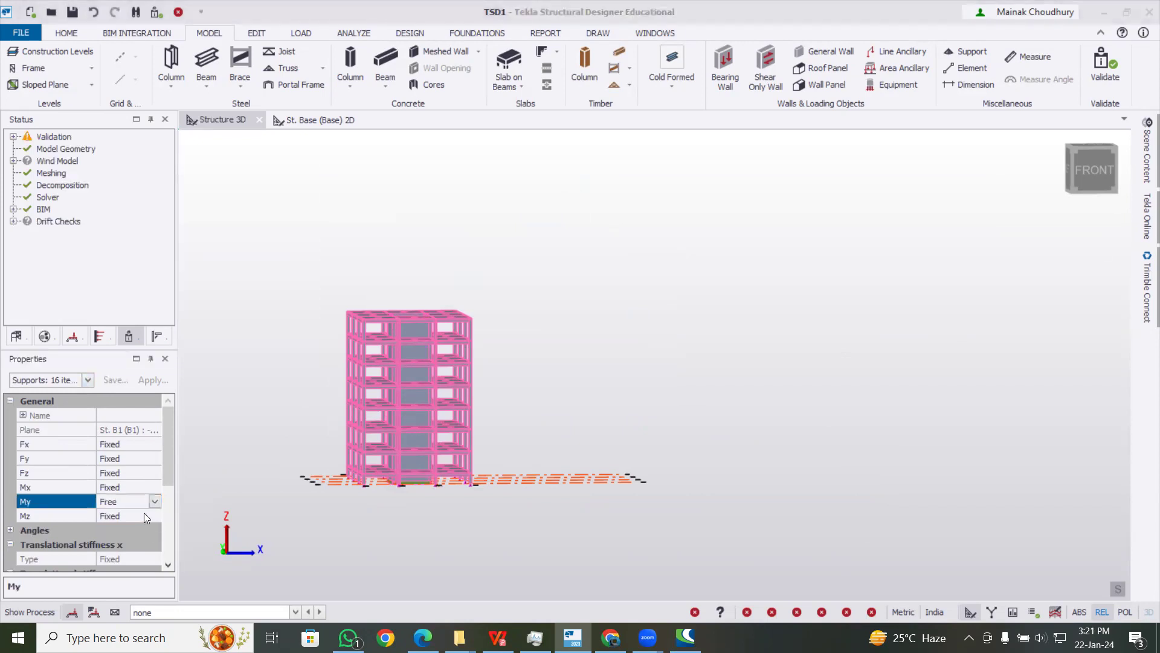
pyautogui.moveTo(166, 480); pyautogui.dragTo(161, 448)
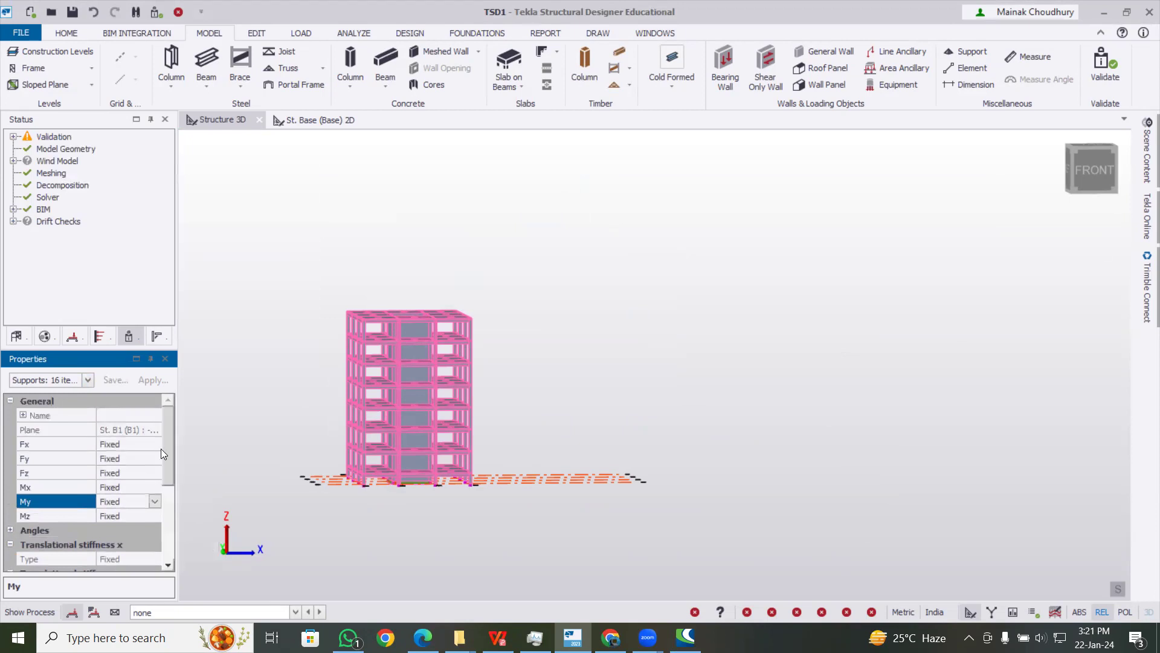
pyautogui.moveTo(284, 444); pyautogui.dragTo(294, 531, button='middle')
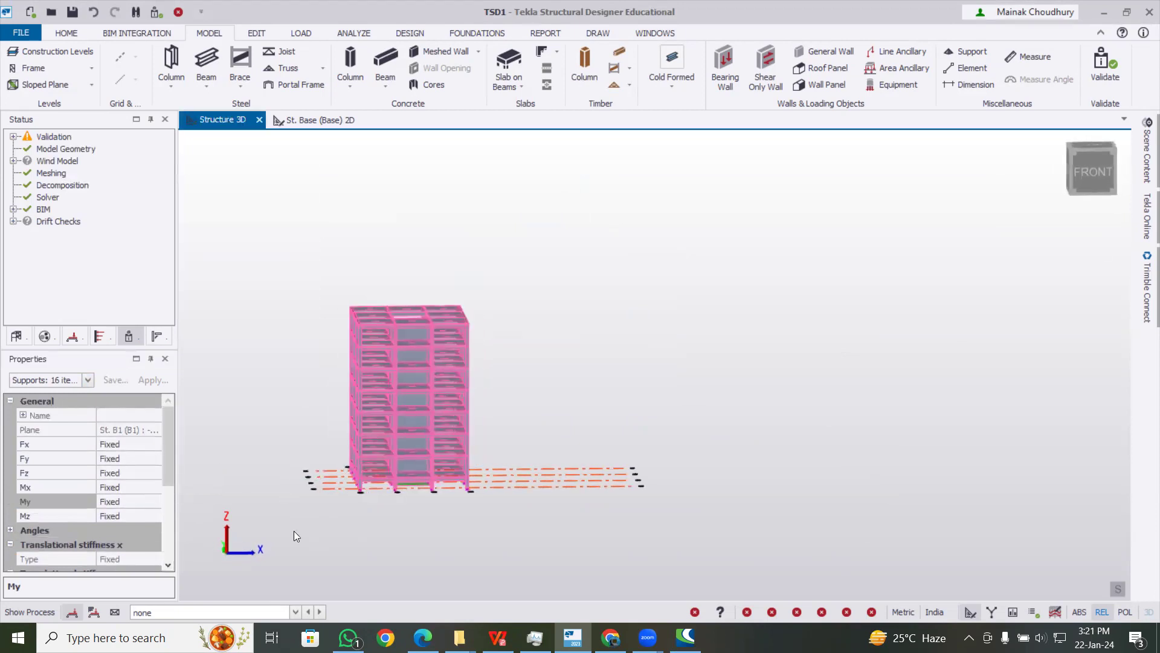
# Select core wall W2 at the base and bring up its wall support settings
pyautogui.click(387, 519)
pyautogui.scroll(8, 391, 498)
pyautogui.click(453, 403)
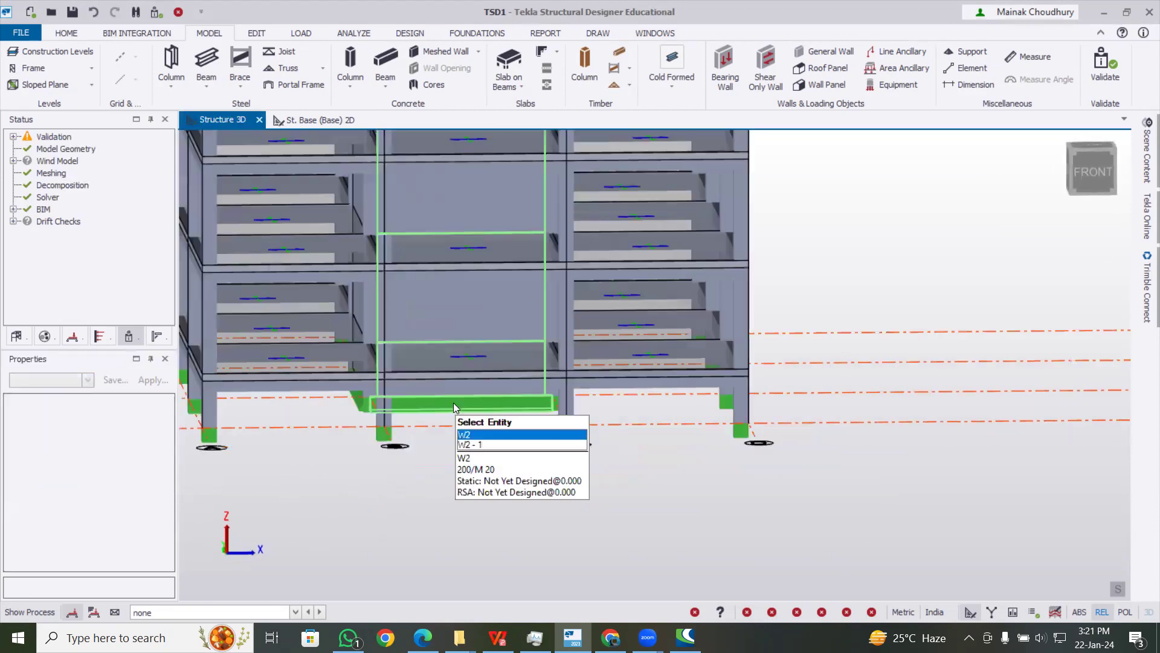
pyautogui.moveTo(164, 433); pyautogui.dragTo(168, 482)
pyautogui.click(156, 482)
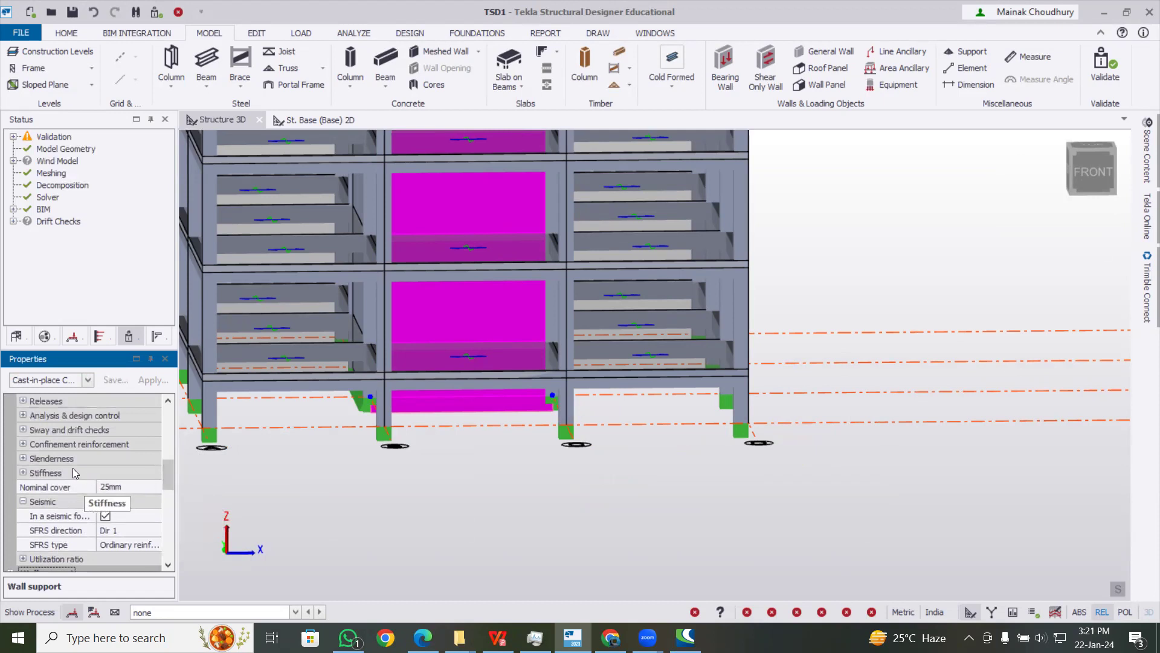
pyautogui.scroll(2, 59, 457)
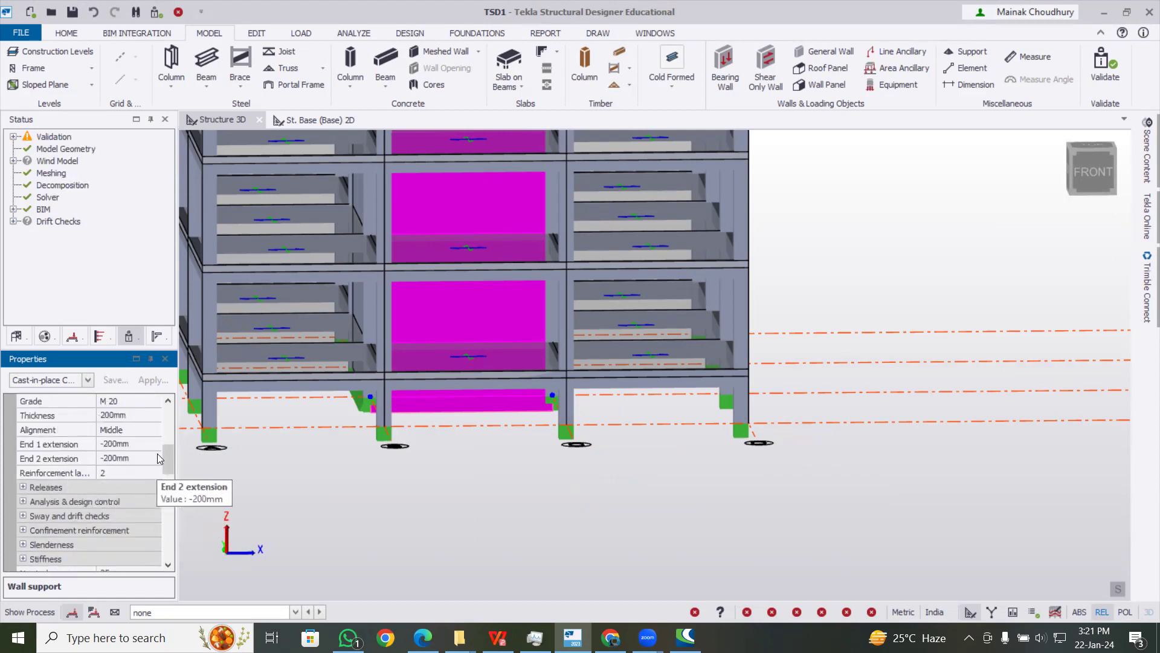
pyautogui.moveTo(168, 459); pyautogui.dragTo(164, 417)
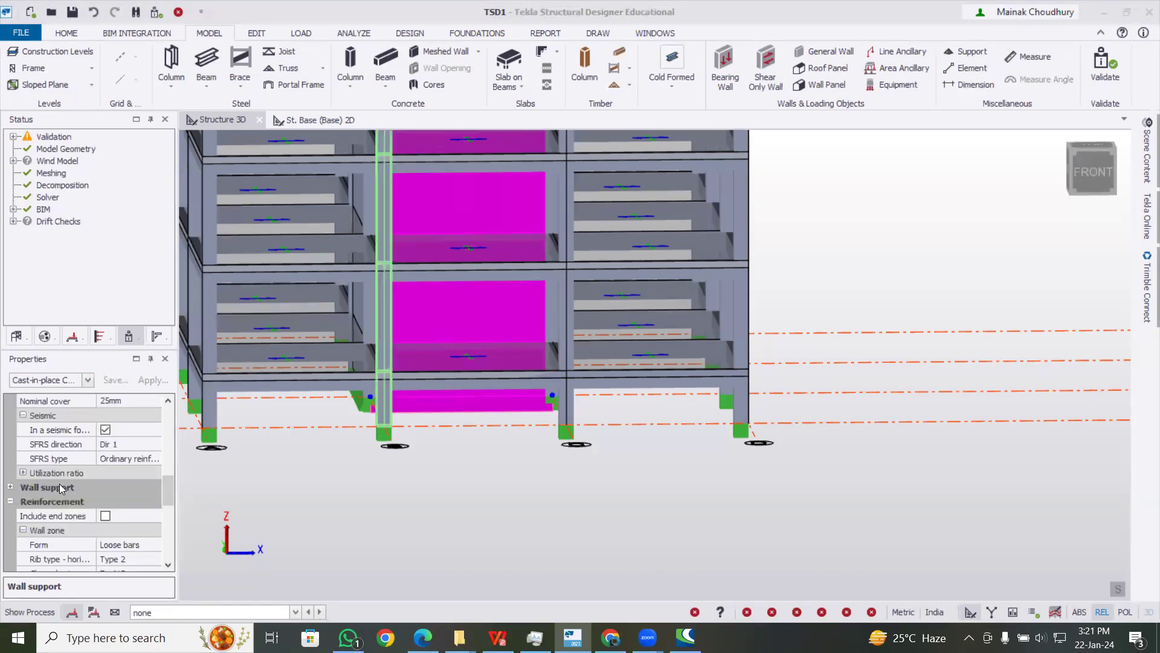
# Set wall W2's support My restraint from Free to Fixed
pyautogui.click(11, 487)
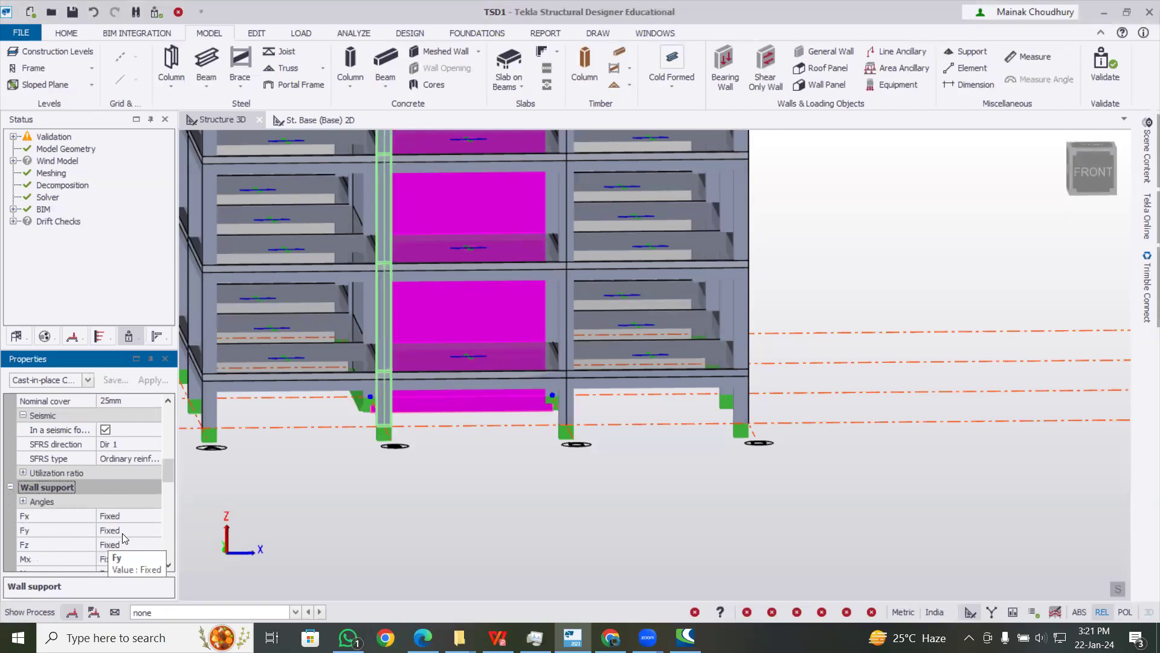
pyautogui.scroll(-1, 123, 533)
pyautogui.click(144, 518)
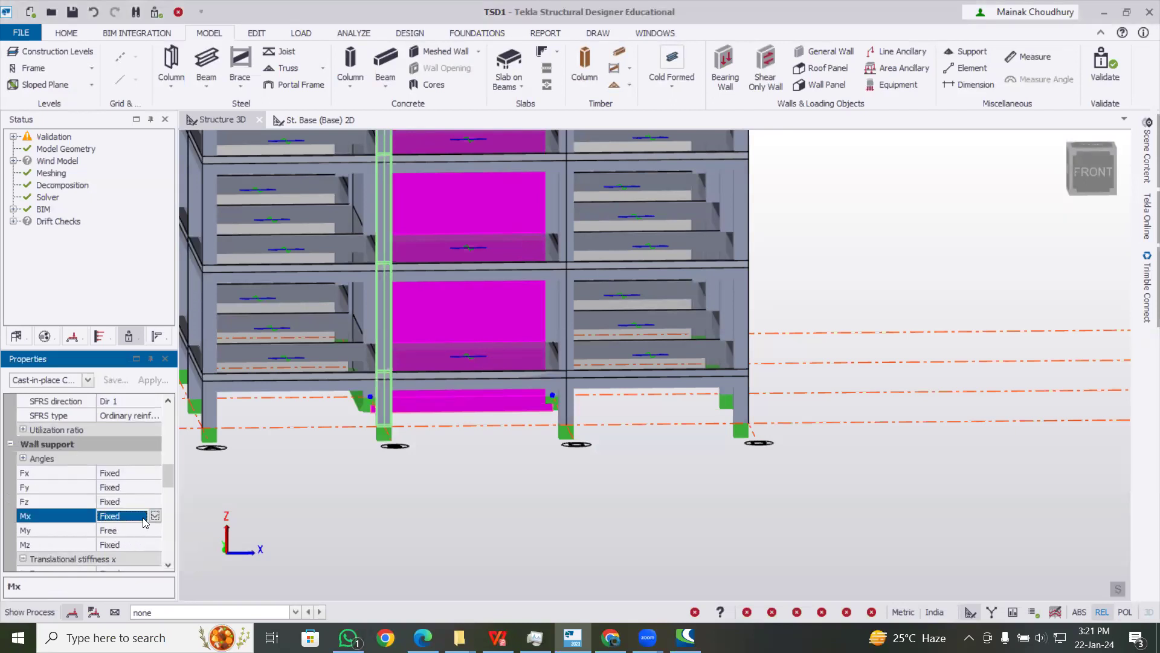
pyautogui.click(139, 530)
pyautogui.click(155, 530)
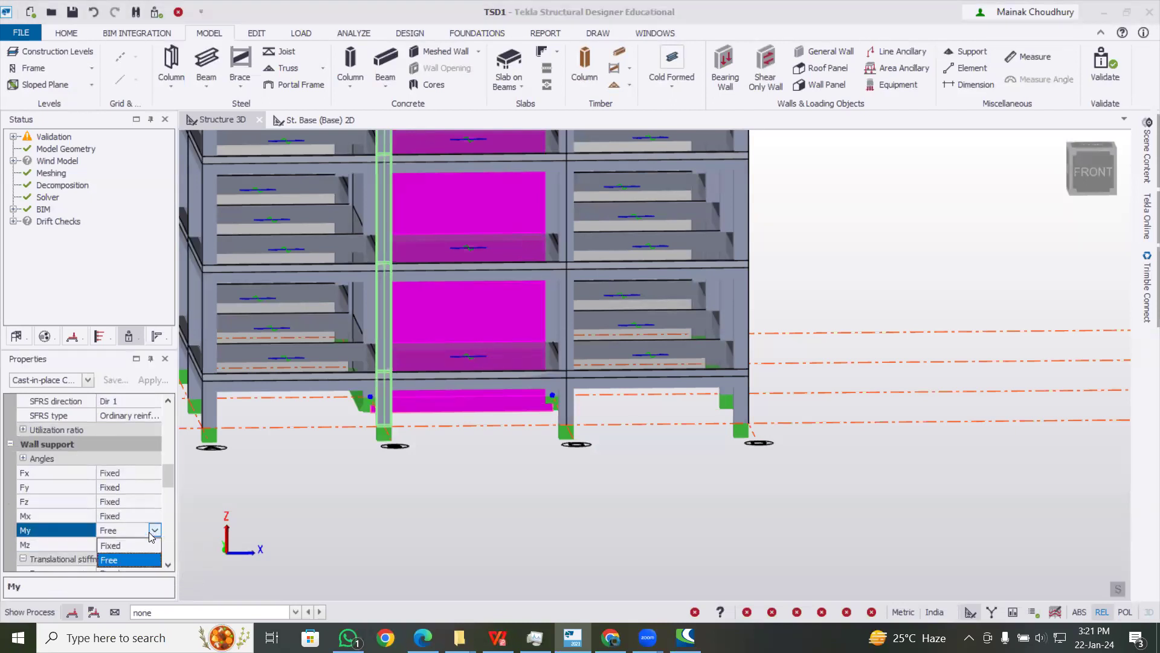
pyautogui.click(128, 547)
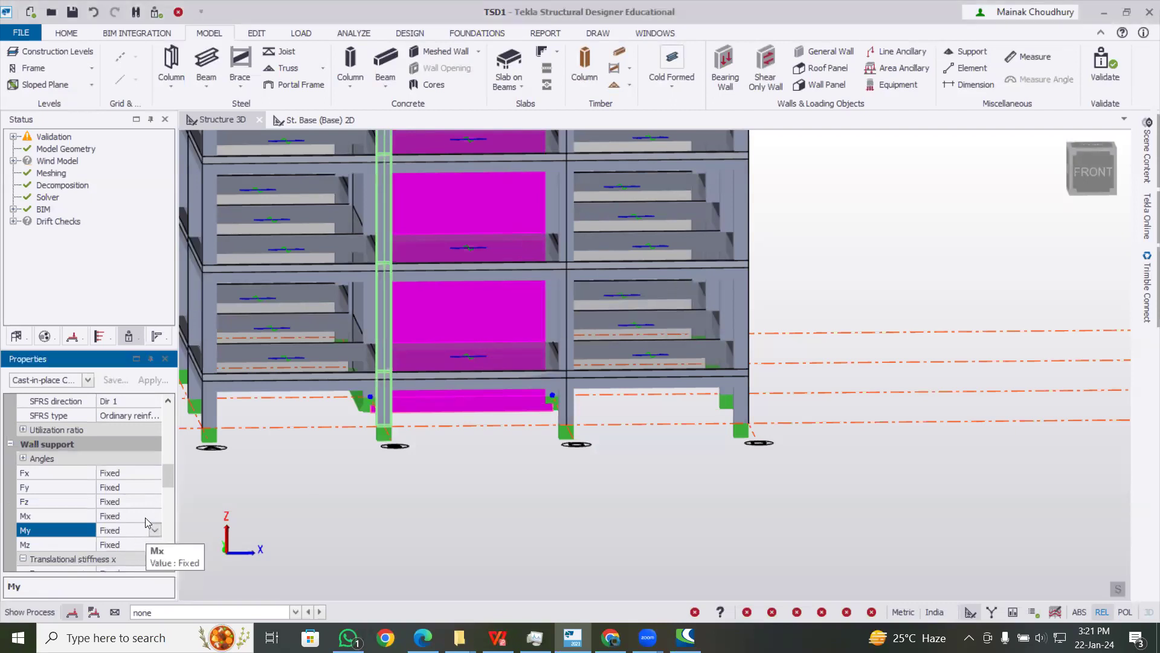
# Select the next core wall and orbit toward its base
pyautogui.click(440, 477)
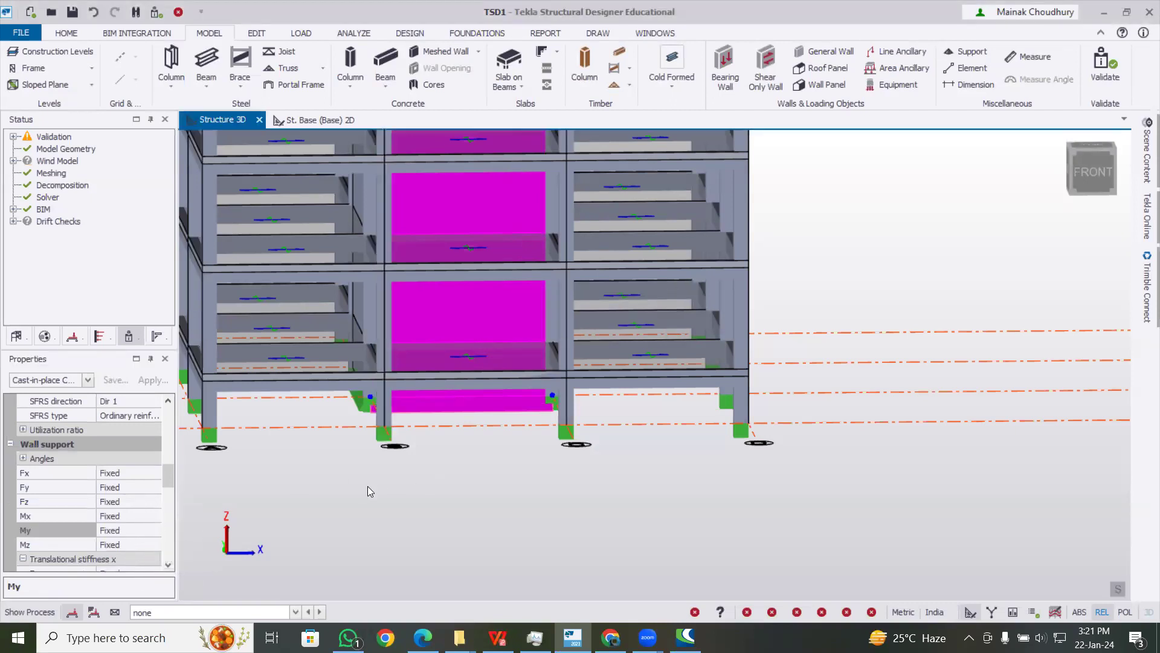
pyautogui.moveTo(400, 484); pyautogui.dragTo(448, 486, button='right')
pyautogui.click(341, 422)
pyautogui.moveTo(339, 424); pyautogui.dragTo(495, 446, button='middle')
# Set the next core wall's support My restraint to Fixed and clear the selection
pyautogui.click(497, 425)
pyautogui.click(502, 458)
pyautogui.click(142, 534)
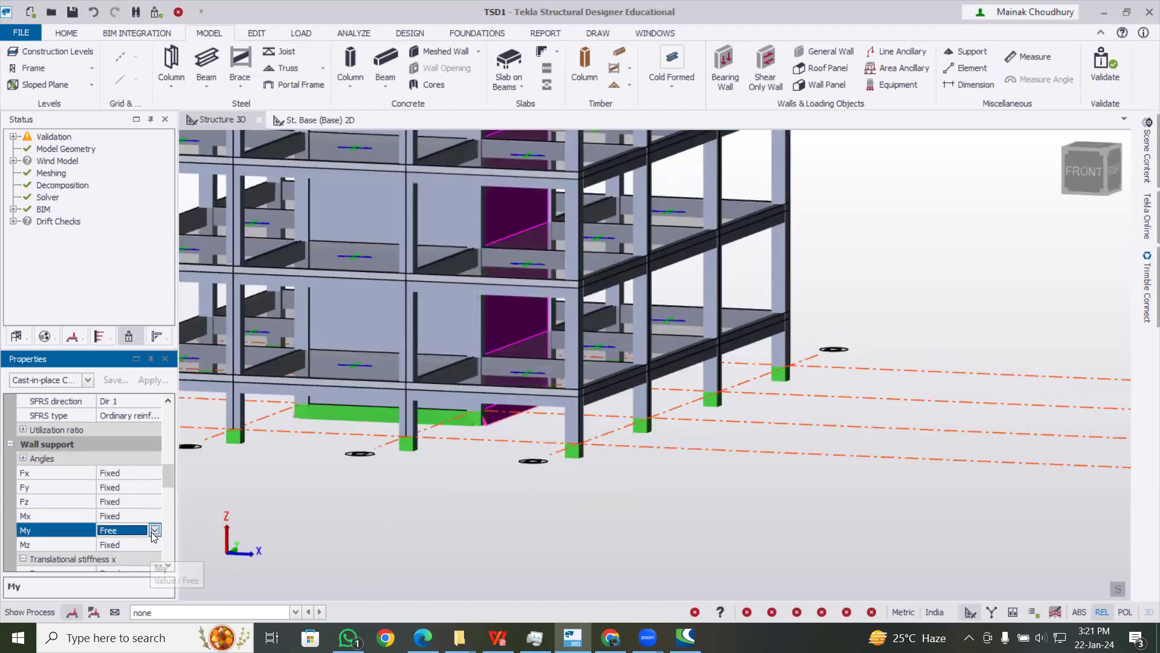
pyautogui.click(138, 542)
pyautogui.moveTo(264, 557); pyautogui.dragTo(360, 519, button='middle')
pyautogui.click(397, 569)
# In the St. Base plan, box-select the core members around the middle bay
pyautogui.scroll(-6, 397, 570)
pyautogui.moveTo(378, 532); pyautogui.dragTo(364, 531, button='middle')
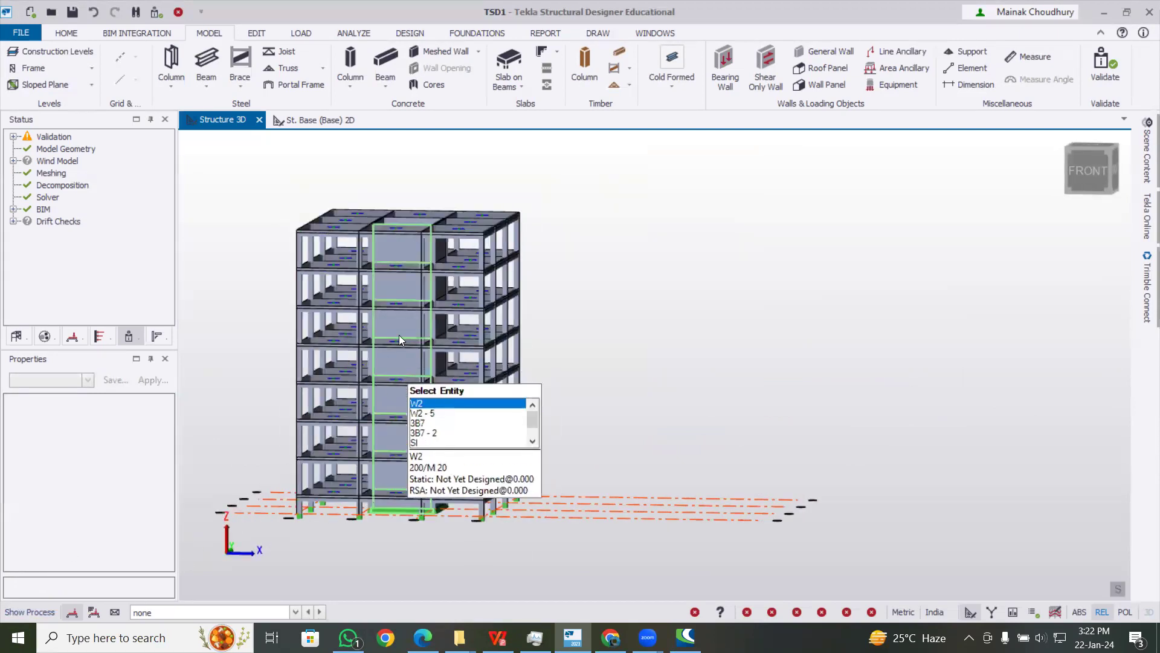
pyautogui.moveTo(371, 532); pyautogui.dragTo(475, 539, button='middle')
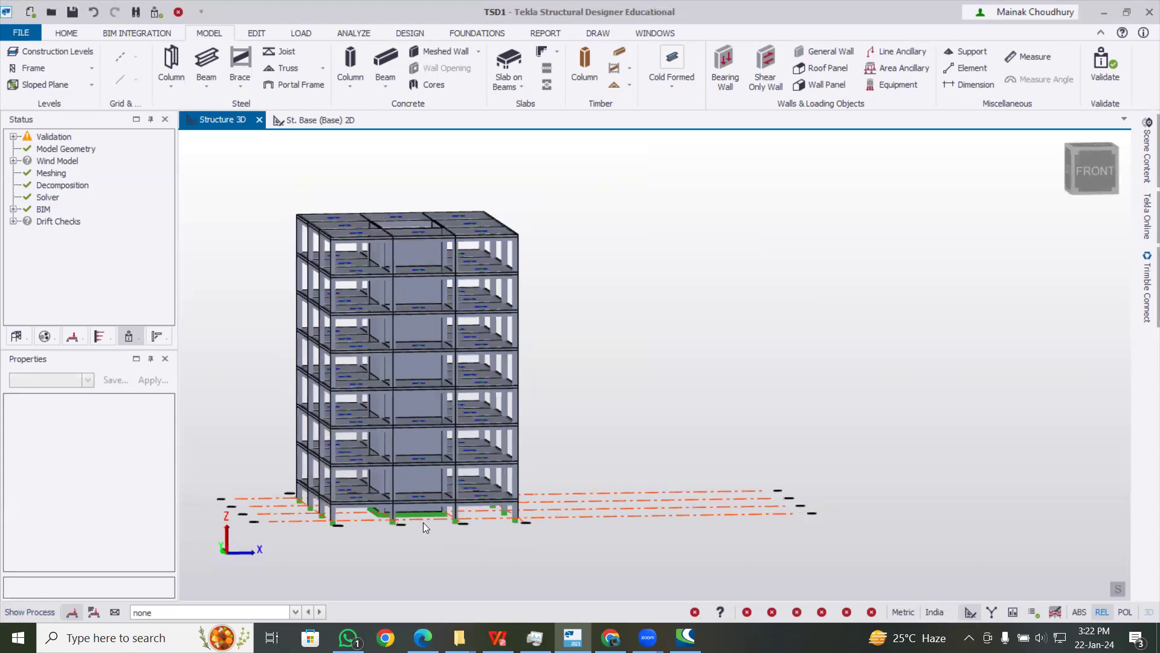
pyautogui.scroll(8, 423, 522)
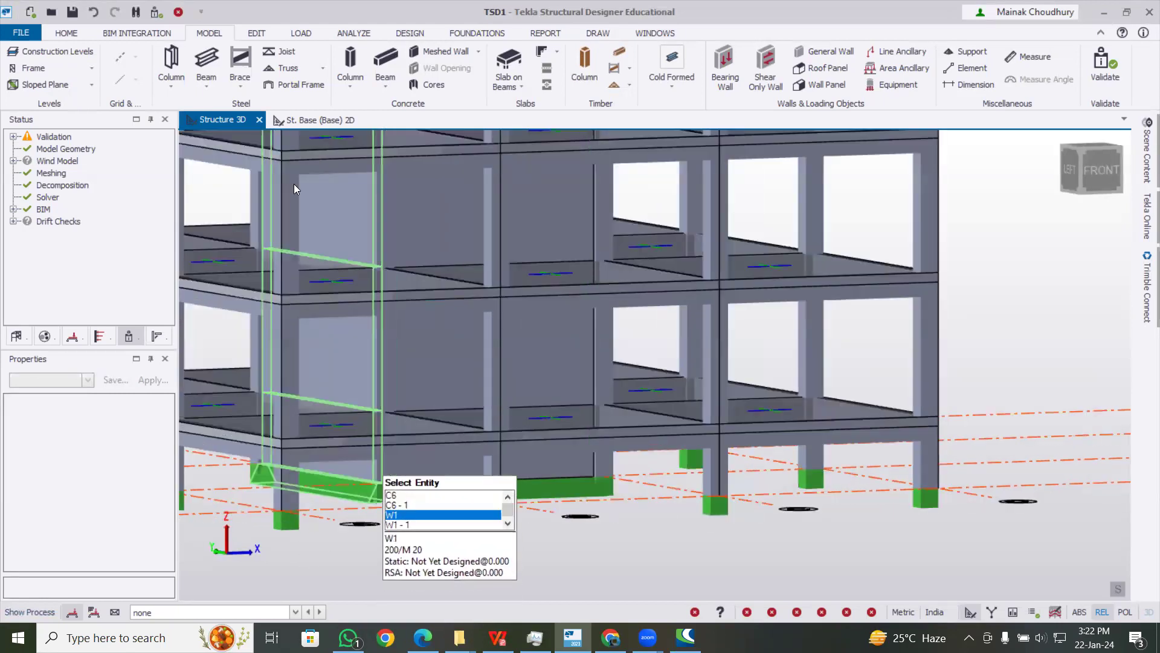
pyautogui.click(289, 119)
pyautogui.scroll(3, 421, 326)
pyautogui.moveTo(400, 279); pyautogui.dragTo(568, 480)
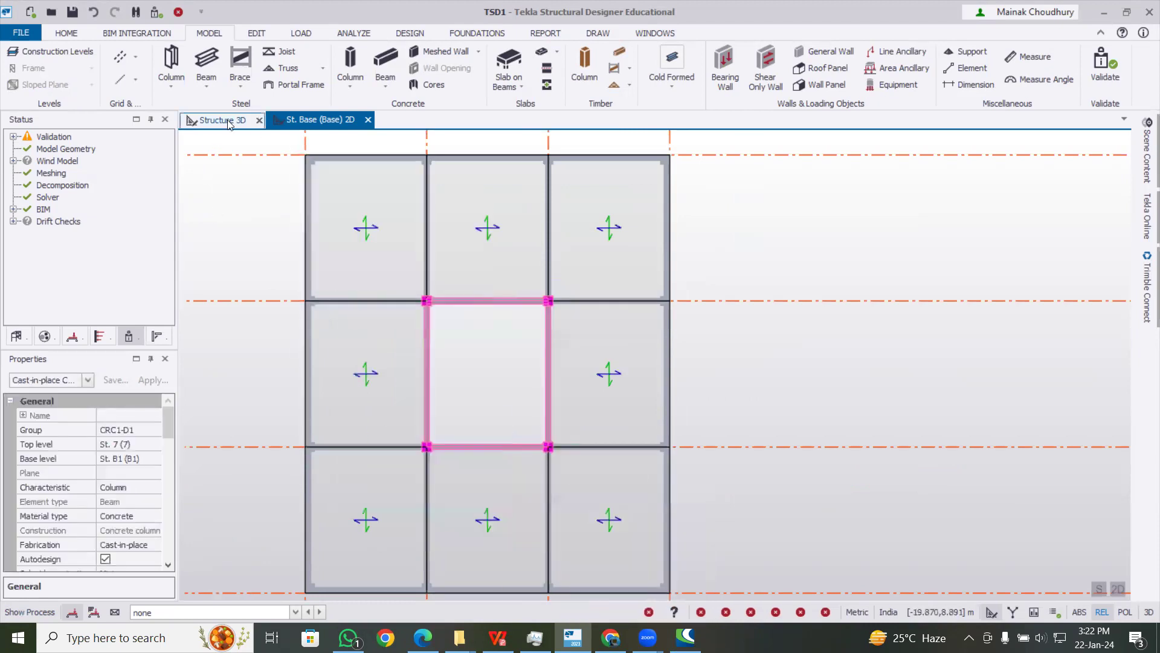
# Narrow the base-plan selection's Properties to the 4 concrete columns
pyautogui.click(223, 120)
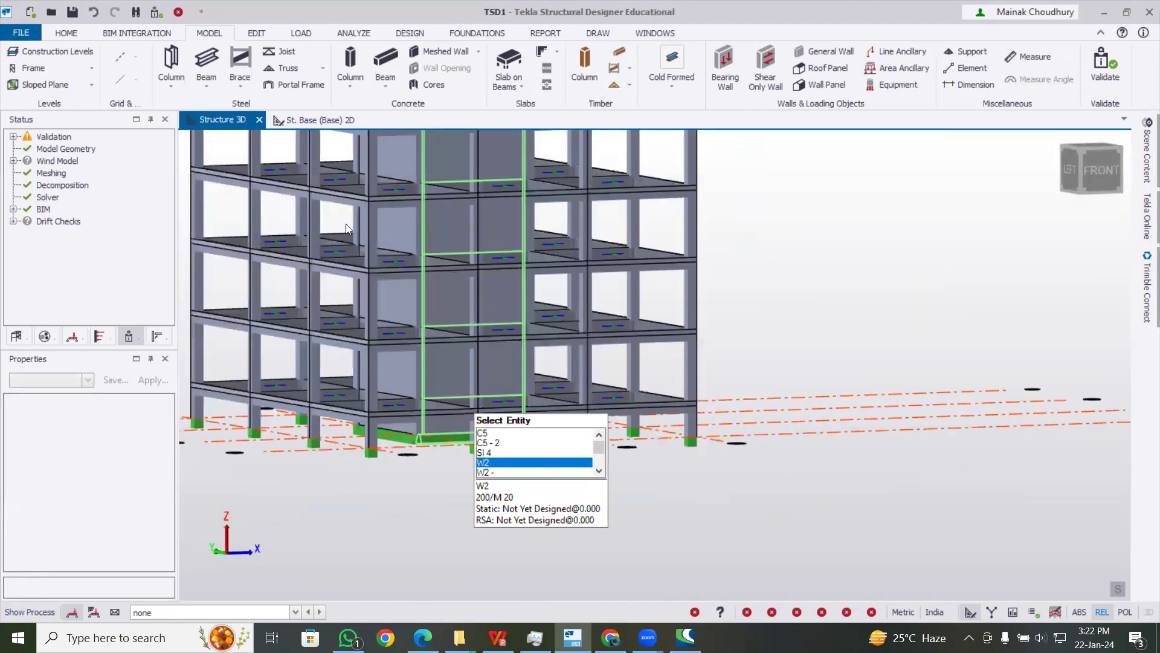
pyautogui.click(318, 119)
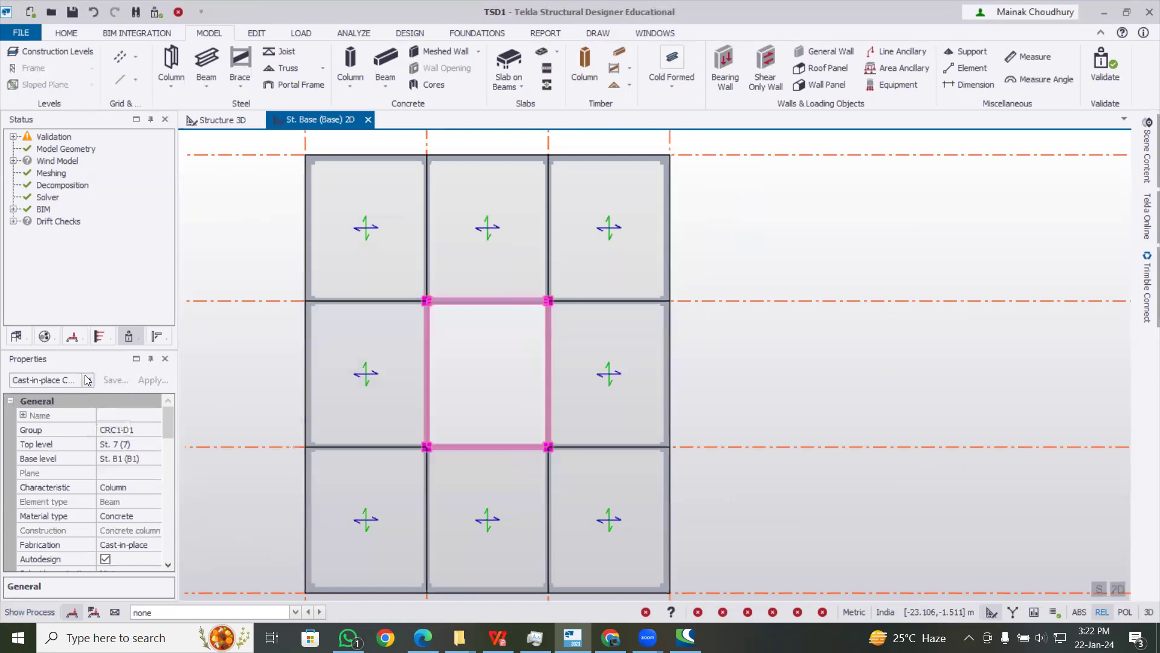
pyautogui.click(88, 380)
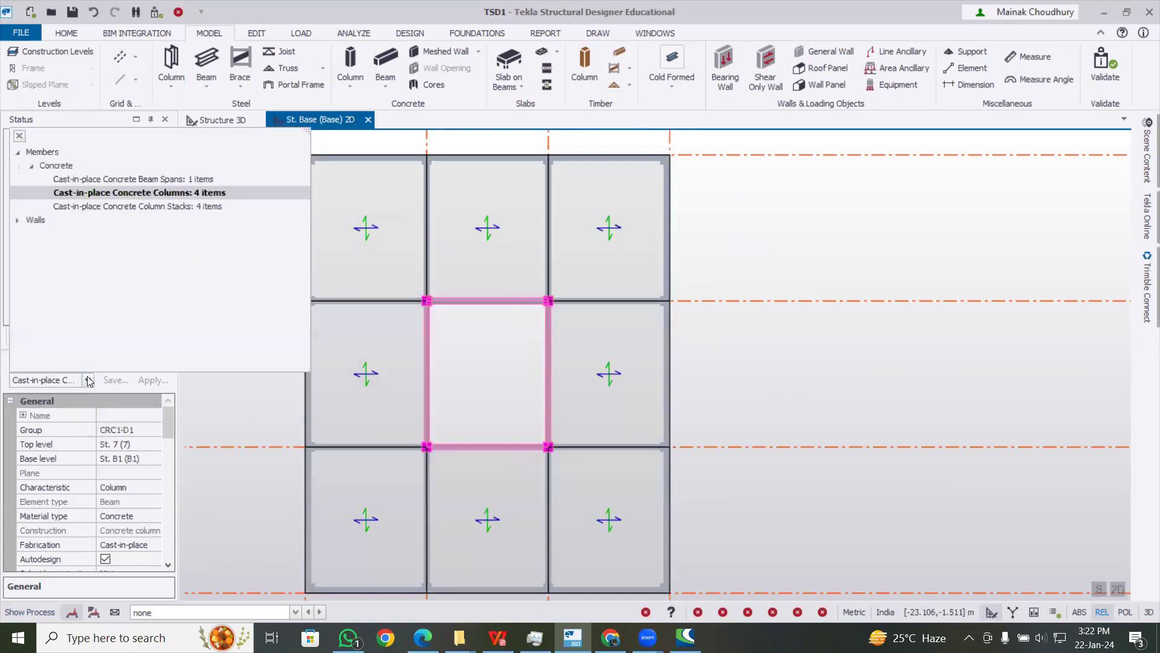
pyautogui.click(160, 193)
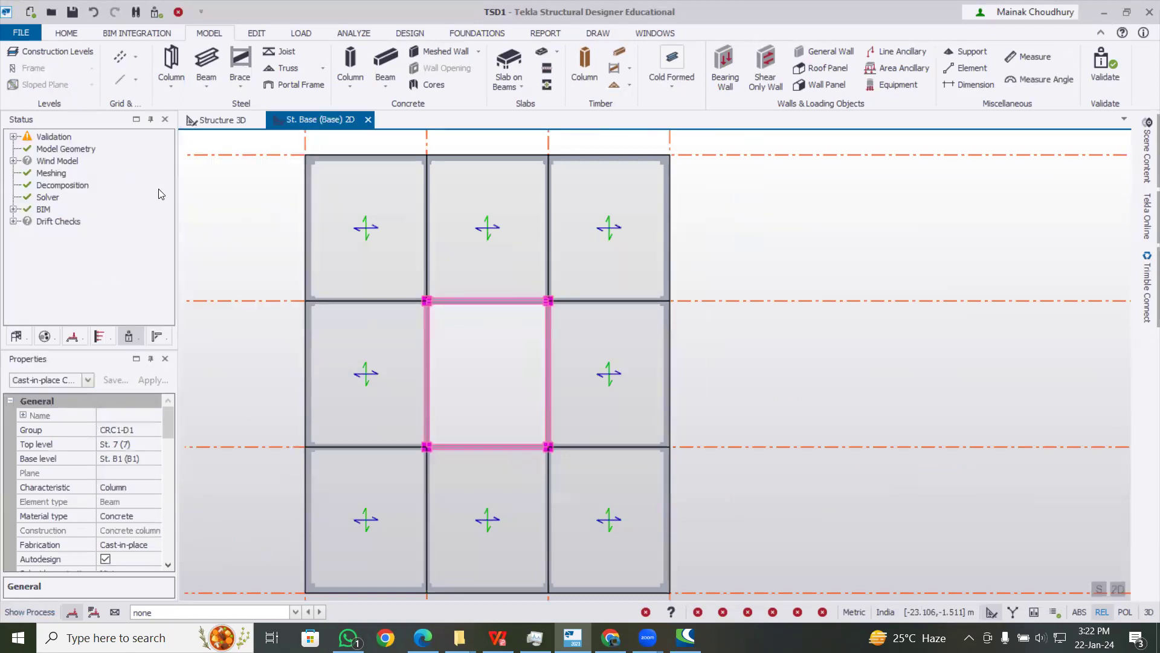
pyautogui.click(146, 445)
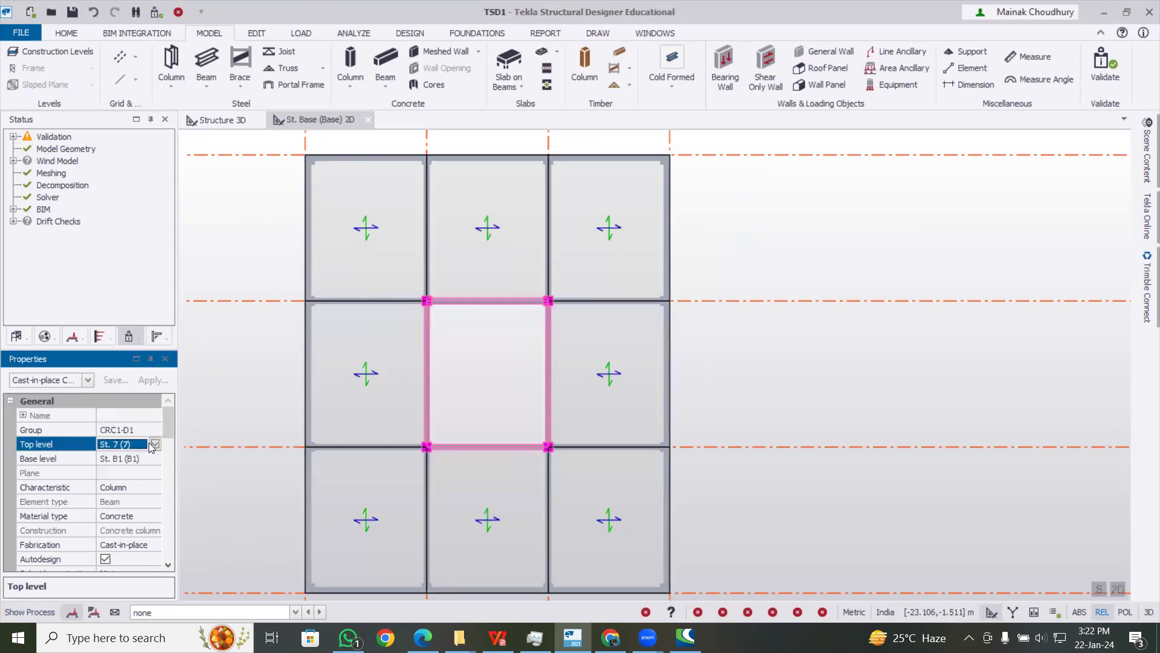
pyautogui.click(154, 444)
pyautogui.click(155, 445)
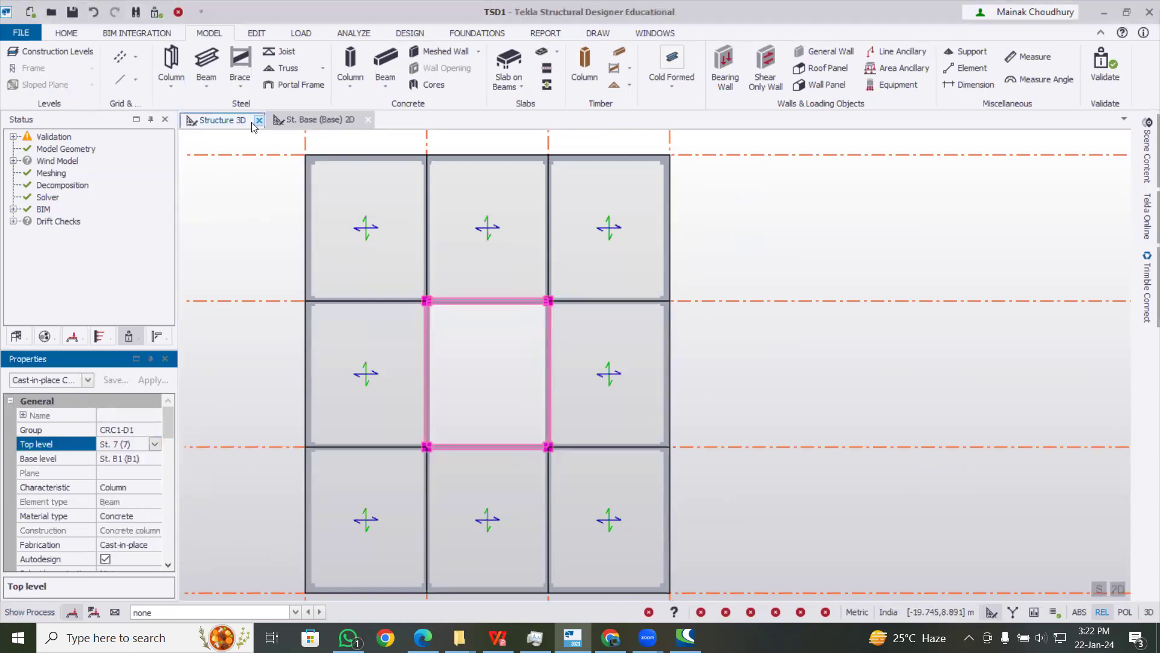
# Set construction level 8's storey spacing to 2.4 m
pyautogui.click(64, 51)
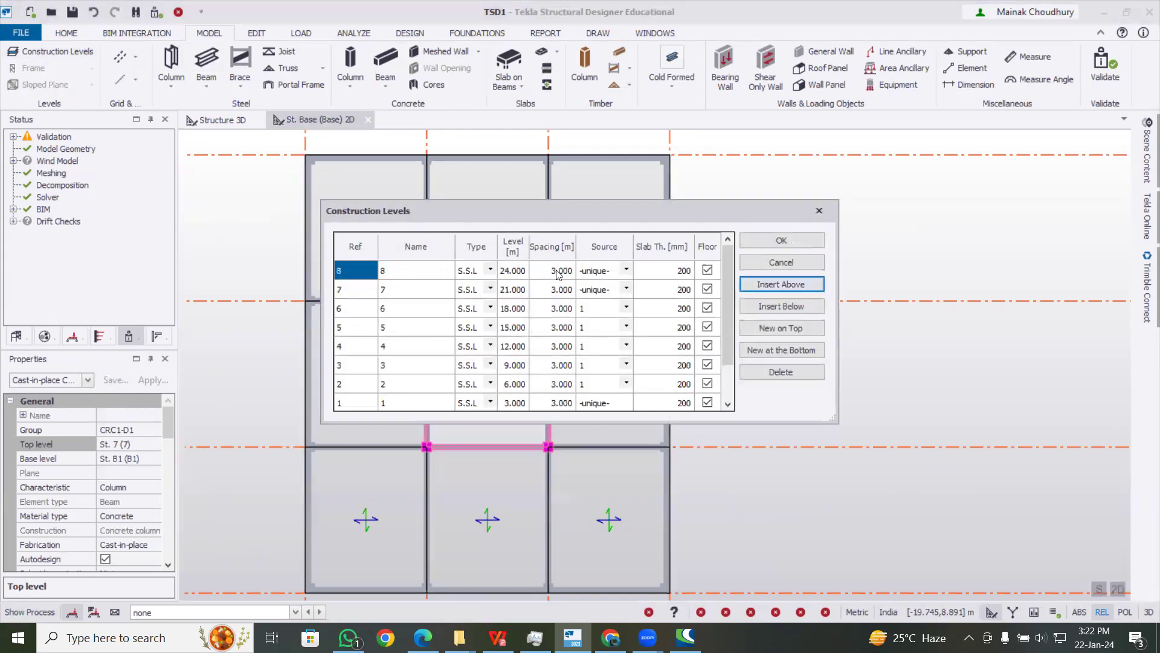
pyautogui.click(556, 274)
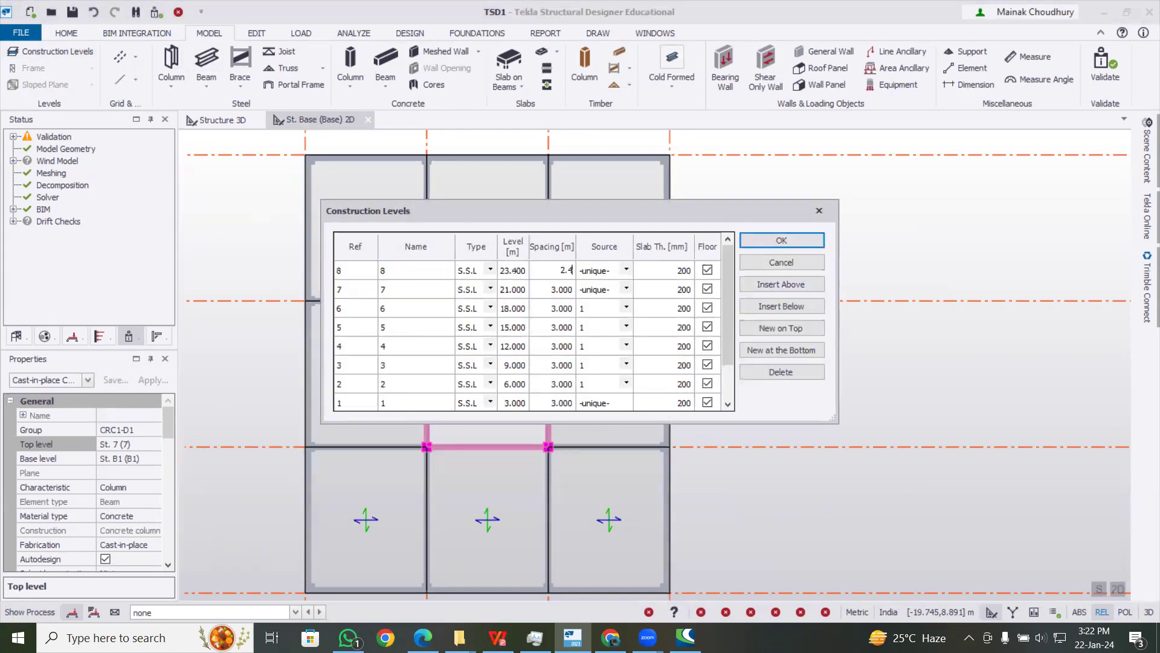
pyautogui.click(781, 240)
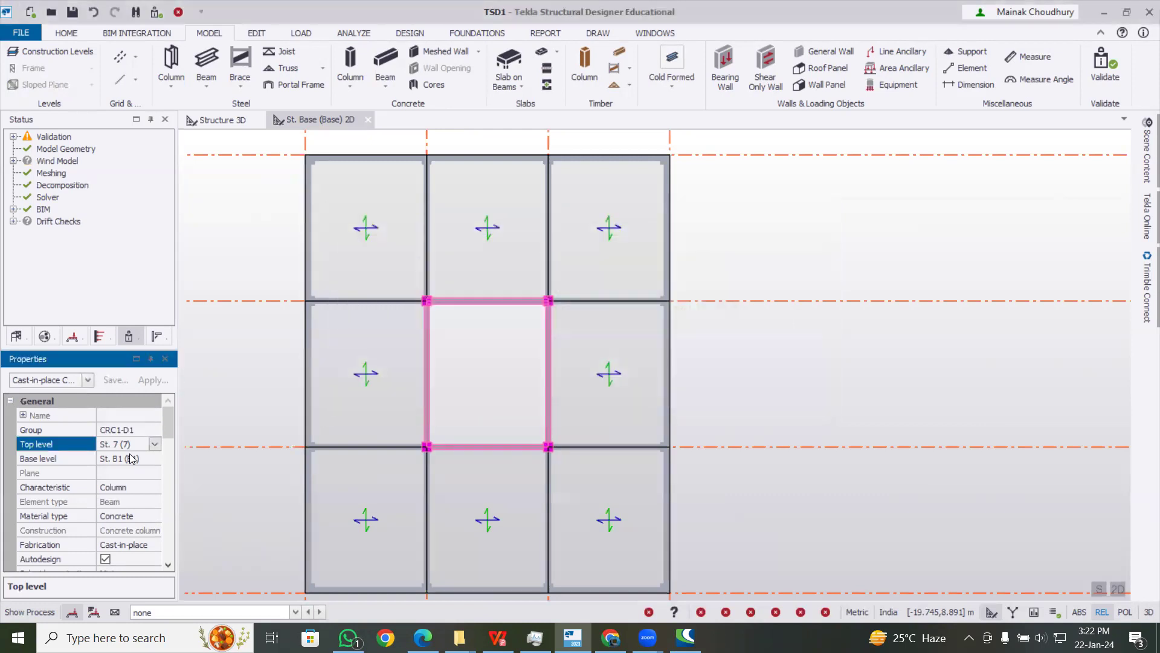
# Extend the four columns' Top level to St. 8 and check them in 3D
pyautogui.click(155, 444)
pyautogui.click(128, 466)
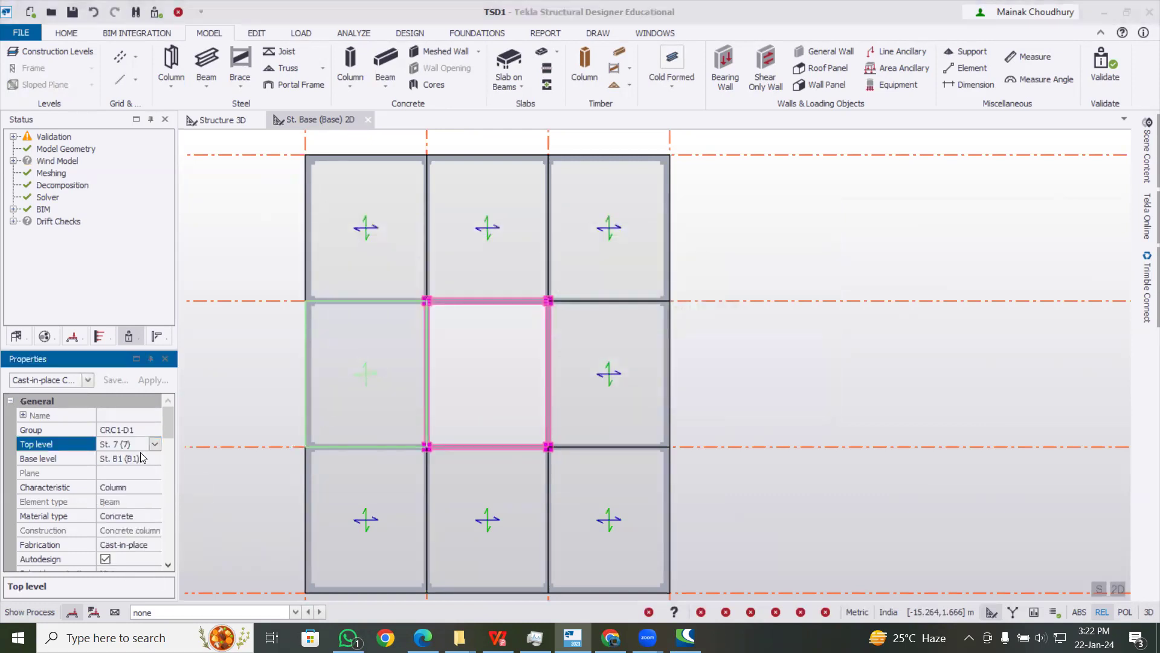
pyautogui.click(212, 119)
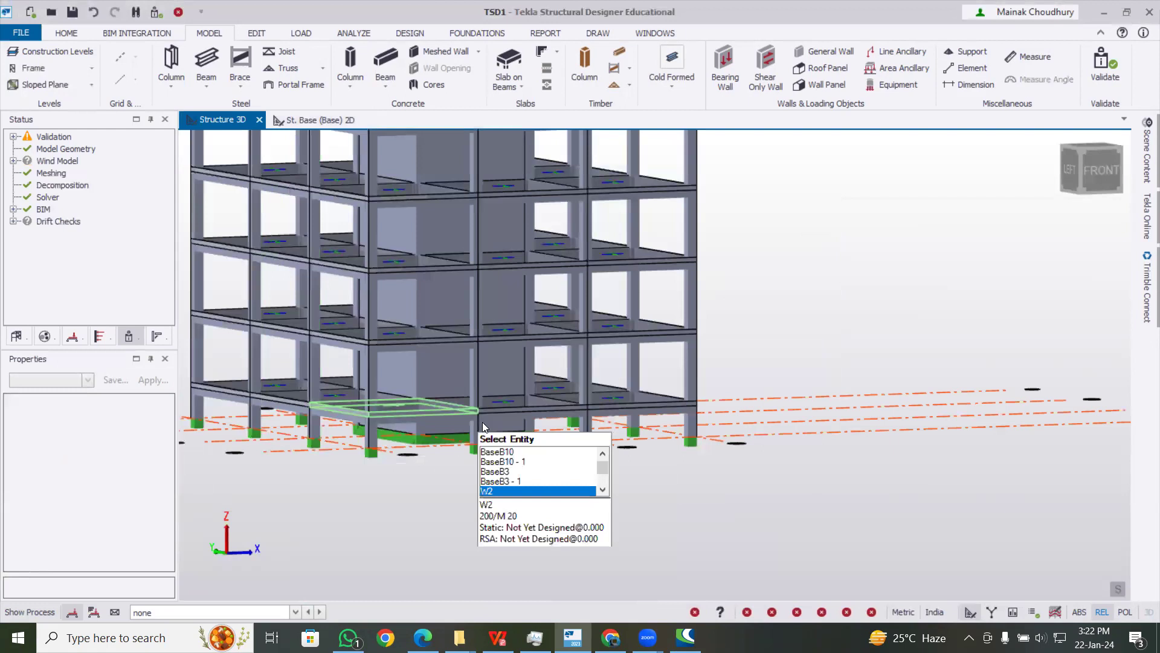
pyautogui.scroll(-5, 483, 419)
pyautogui.scroll(5, 454, 309)
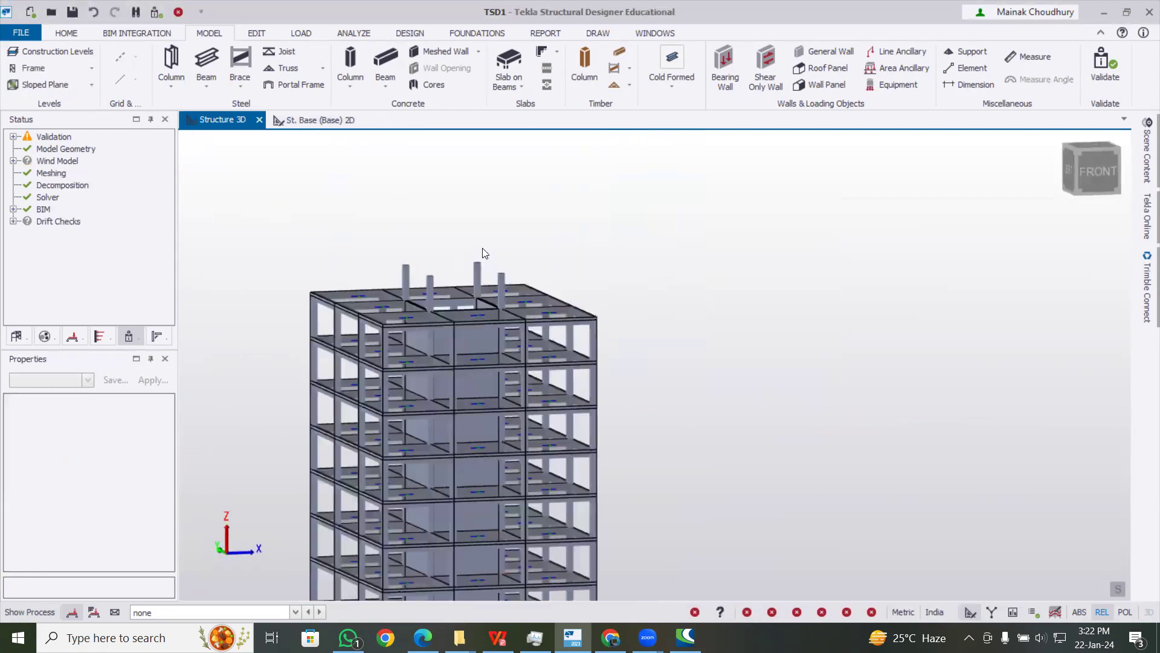
# Validate the model and orbit to a front-right view
pyautogui.click(1118, 70)
pyautogui.moveTo(493, 461)
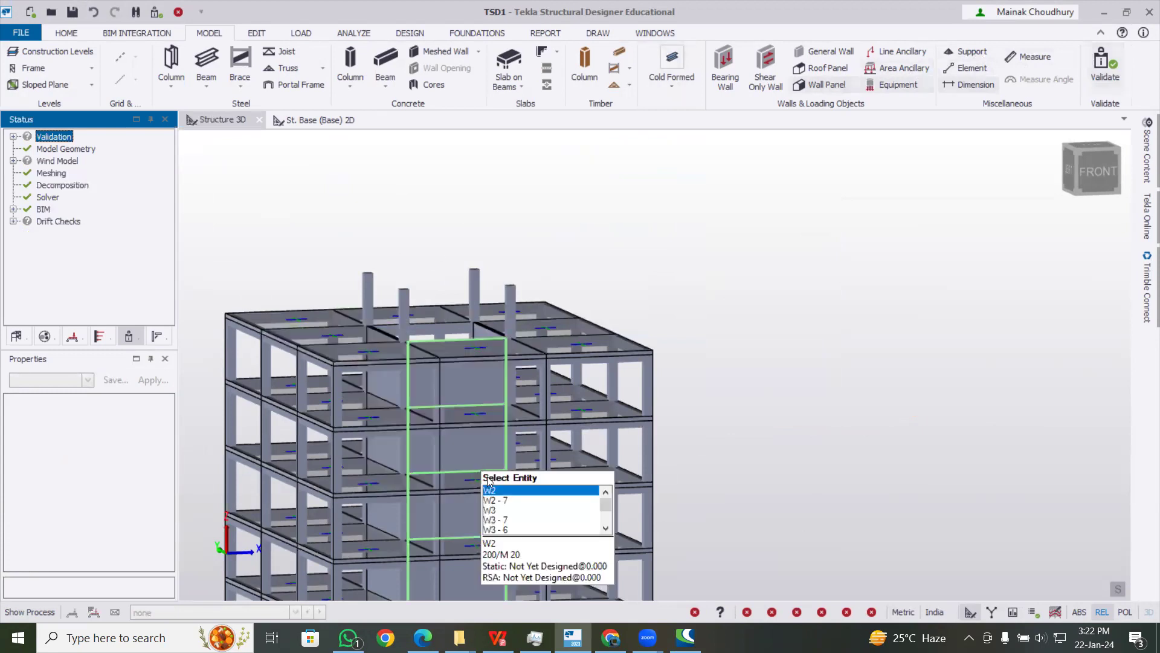
pyautogui.moveTo(760, 479); pyautogui.dragTo(823, 498, button='middle')
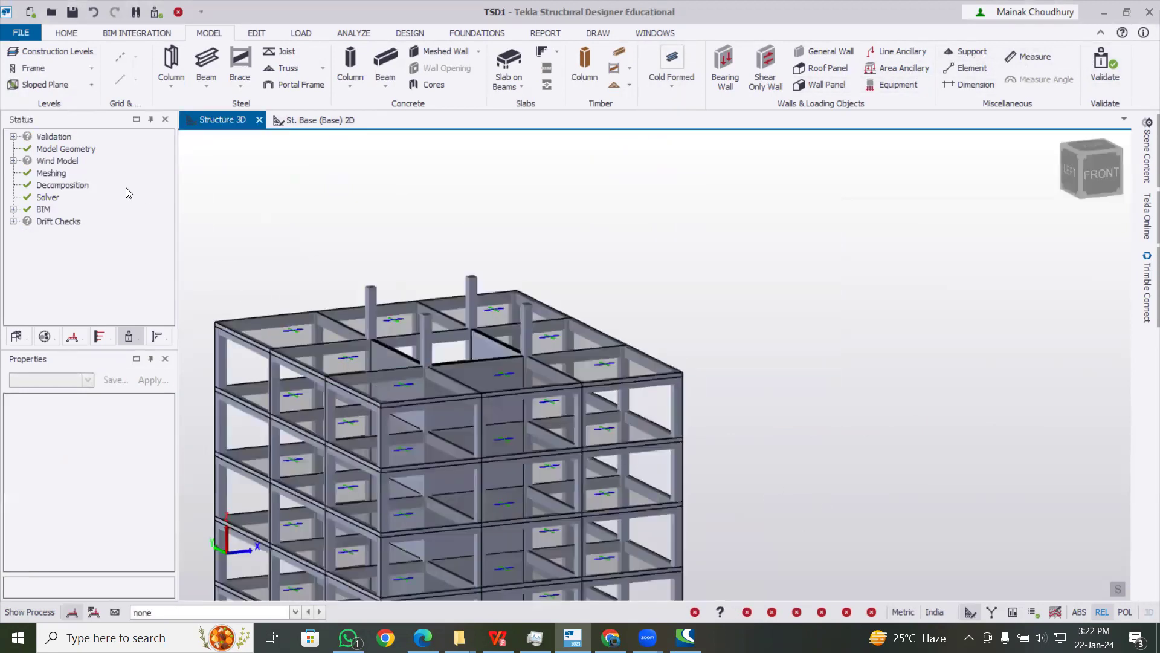
# On the St. 8 plan, window-create beams around bay B–C/2–3, then return to 3D
pyautogui.click(17, 336)
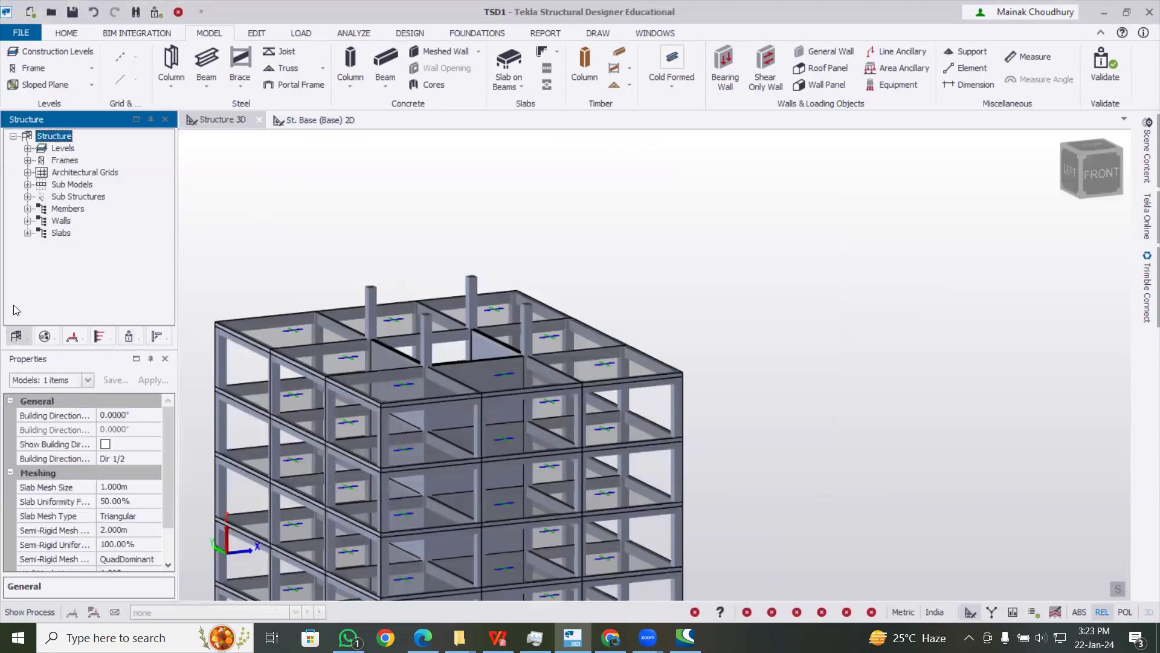
pyautogui.click(27, 148)
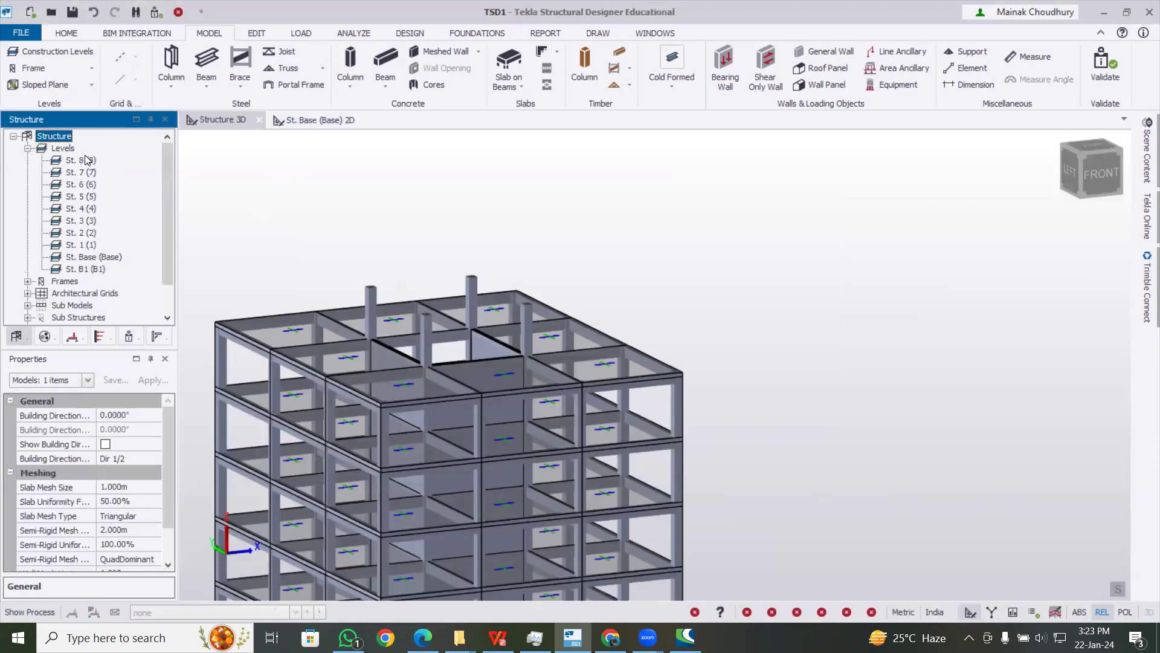
pyautogui.doubleClick(86, 160)
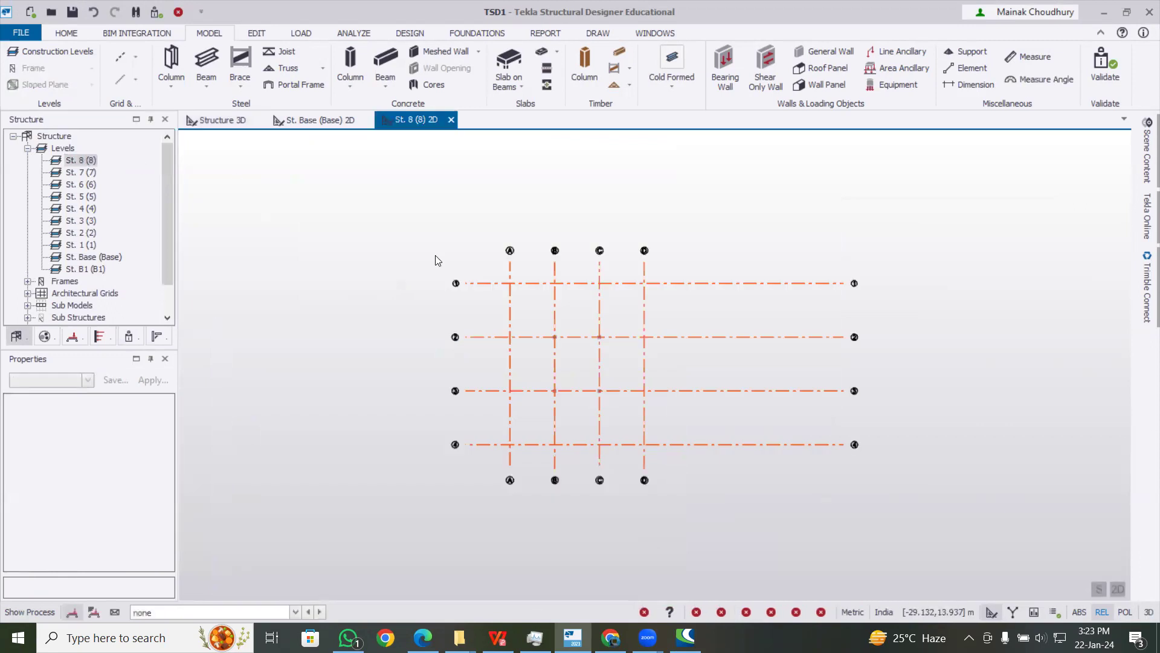
pyautogui.scroll(2, 598, 352)
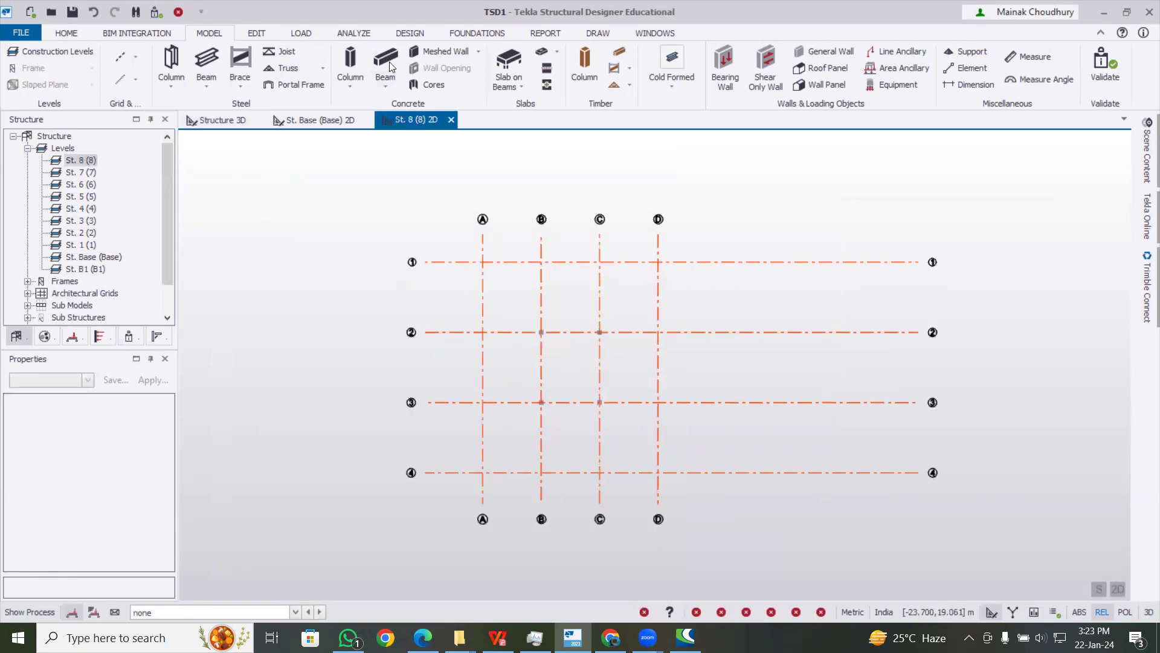
pyautogui.click(386, 68)
pyautogui.moveTo(513, 290); pyautogui.dragTo(640, 428)
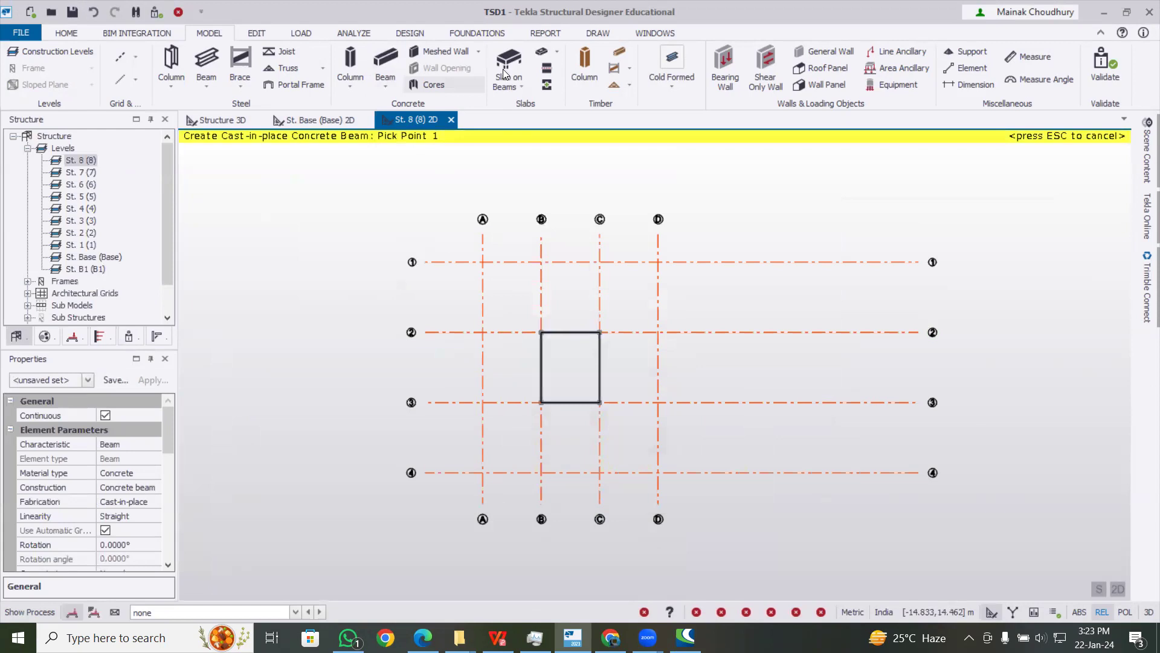
pyautogui.click(223, 120)
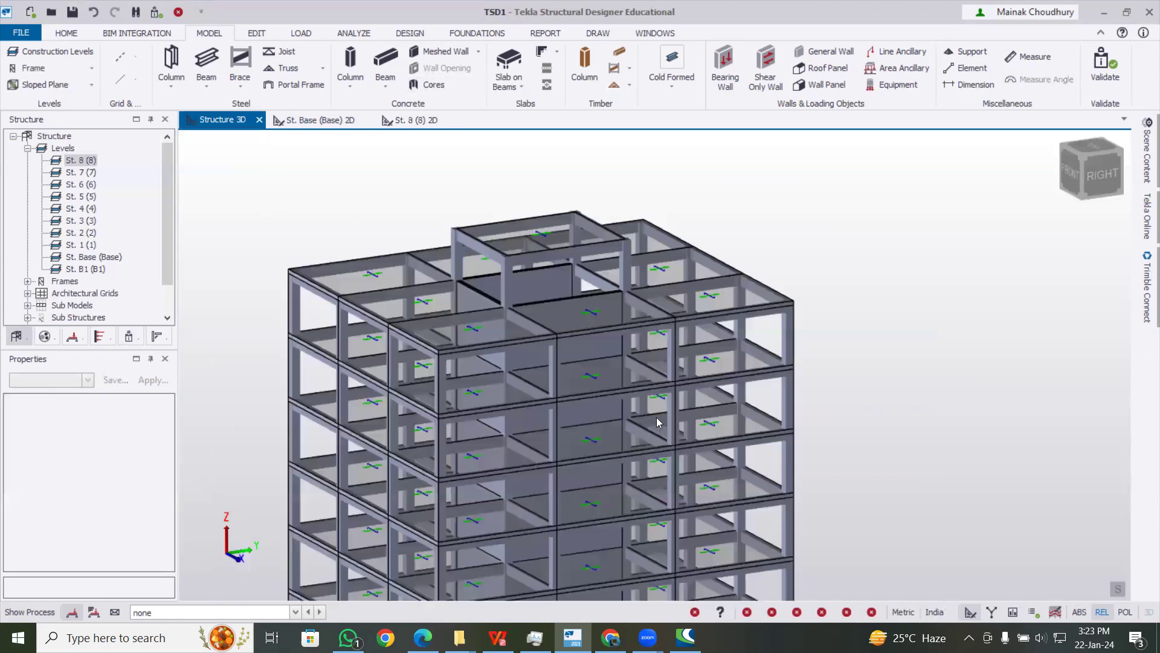
pyautogui.scroll(-3, 736, 447)
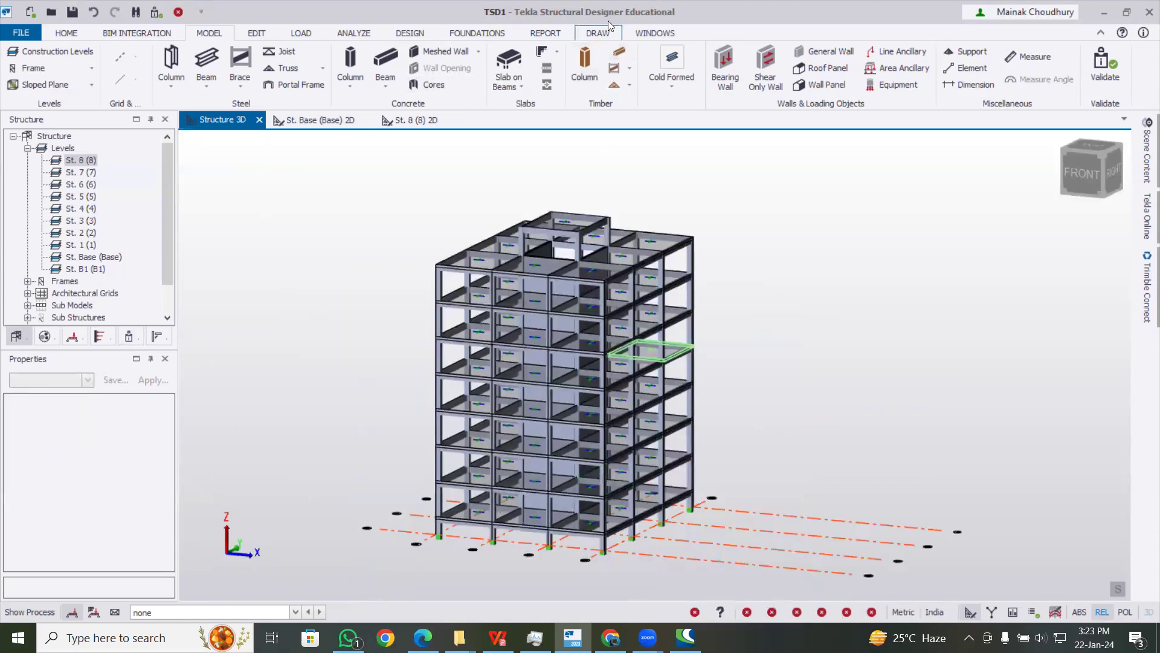
# On the St. Base plan, make 2 Dead the active load case
pyautogui.click(316, 121)
pyautogui.click(246, 612)
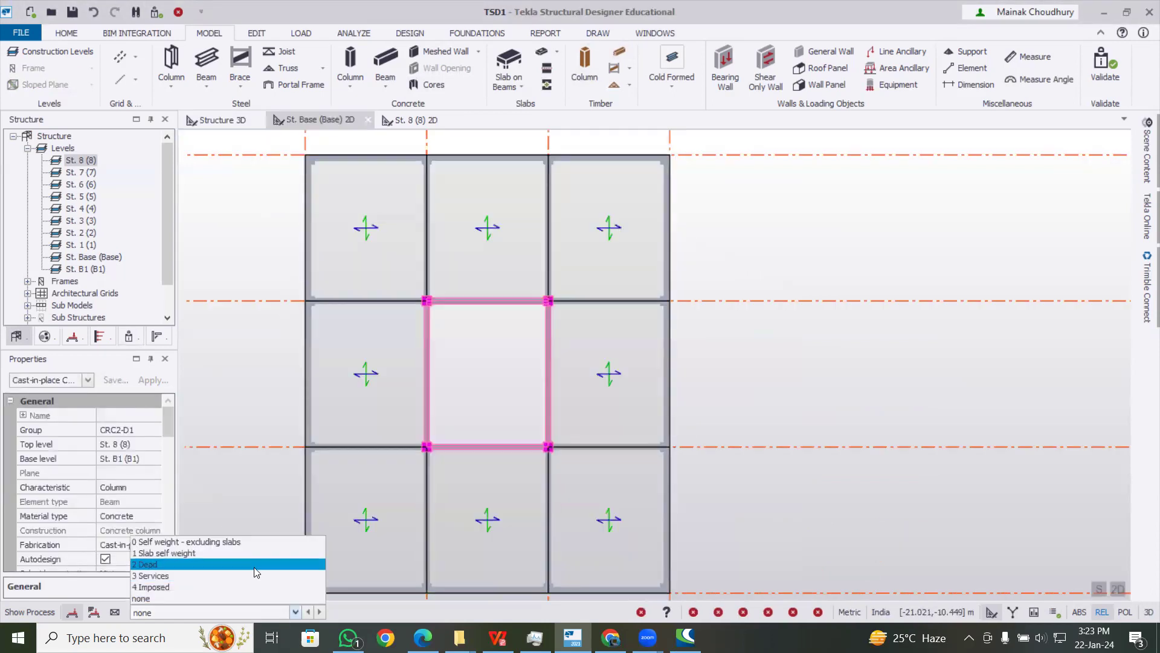
pyautogui.click(181, 565)
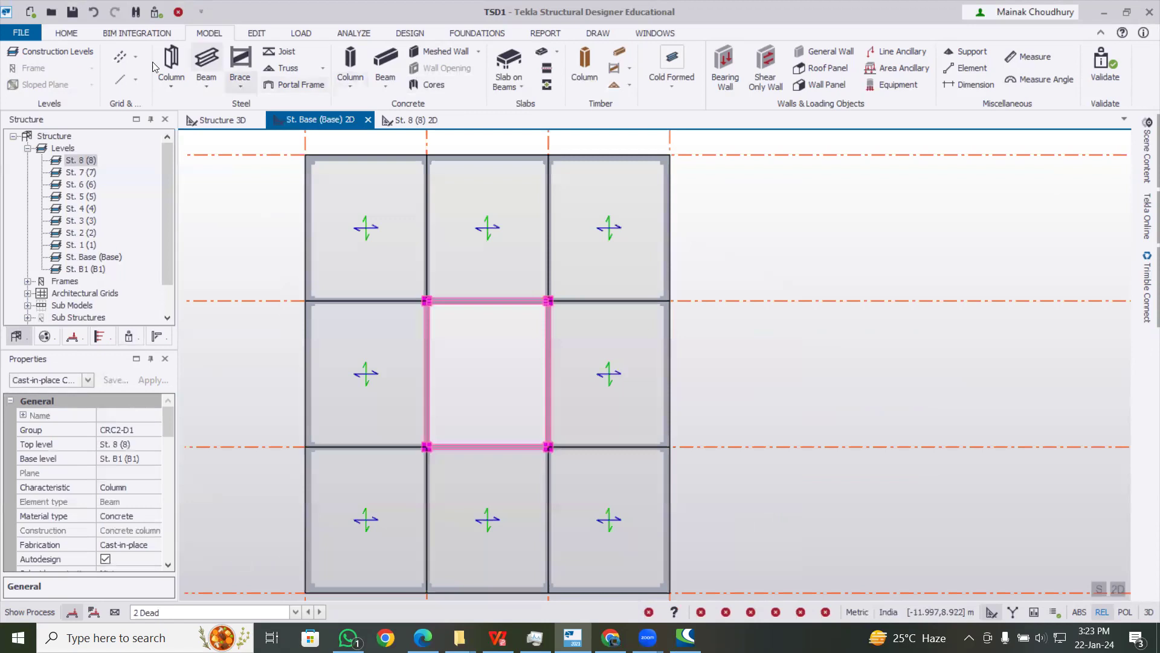
# Start a Full UDL member load with a magnitude of 12 kN/m
pyautogui.click(302, 33)
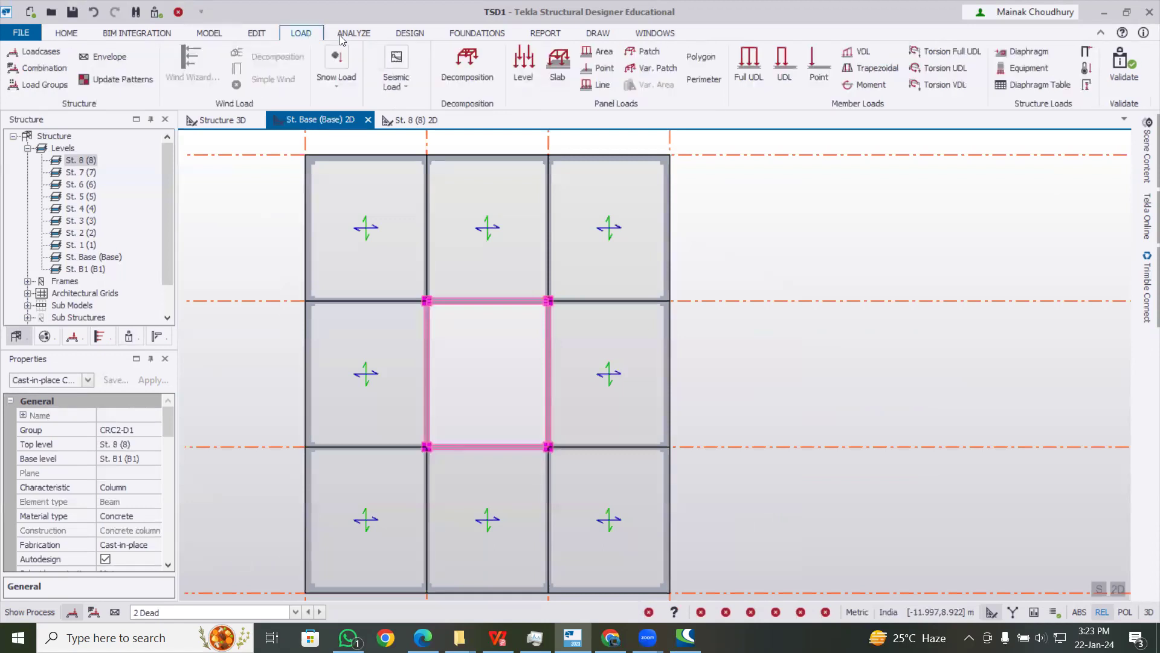
pyautogui.click(752, 64)
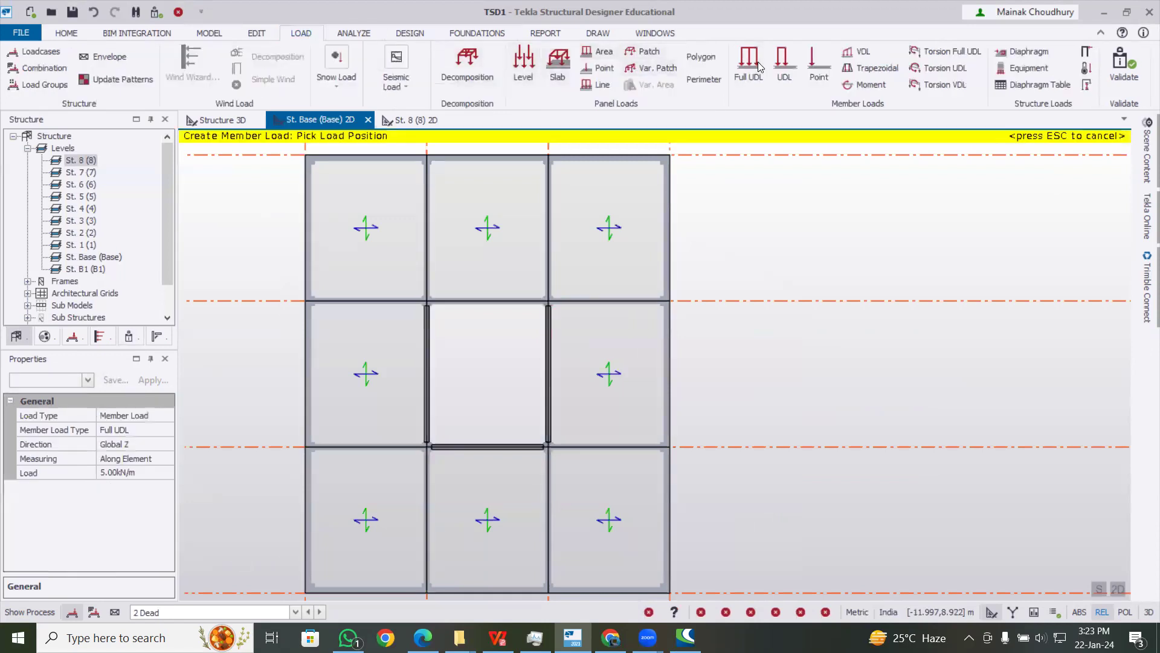
pyautogui.click(136, 471)
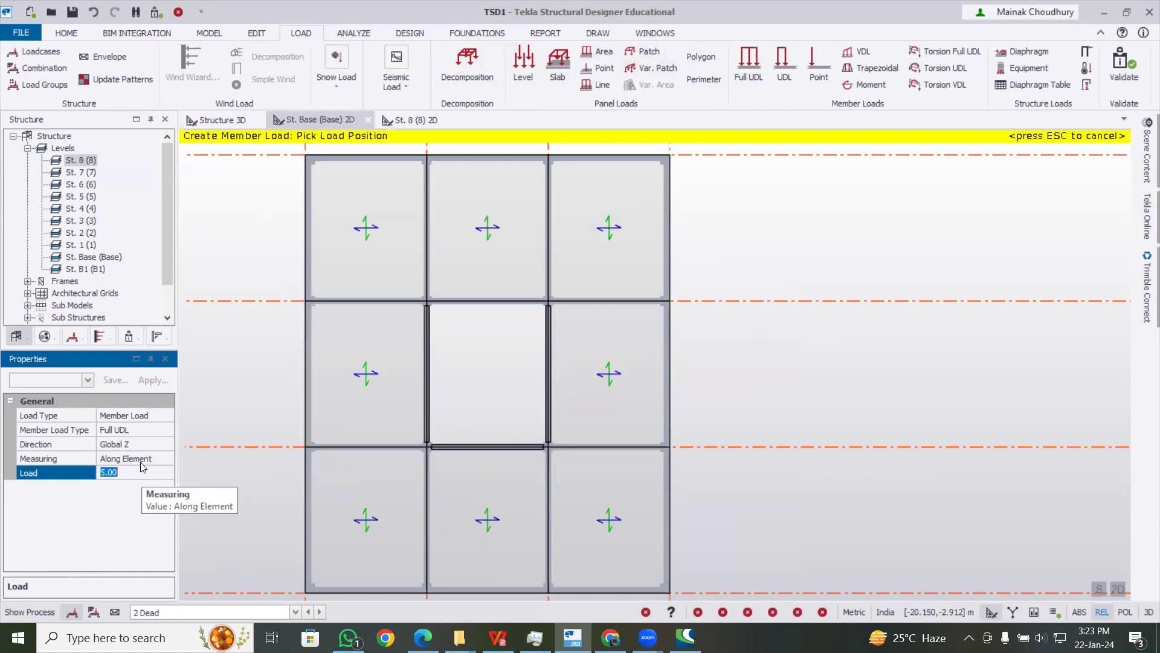
pyautogui.write('11')
pyautogui.scroll(-2, 436, 362)
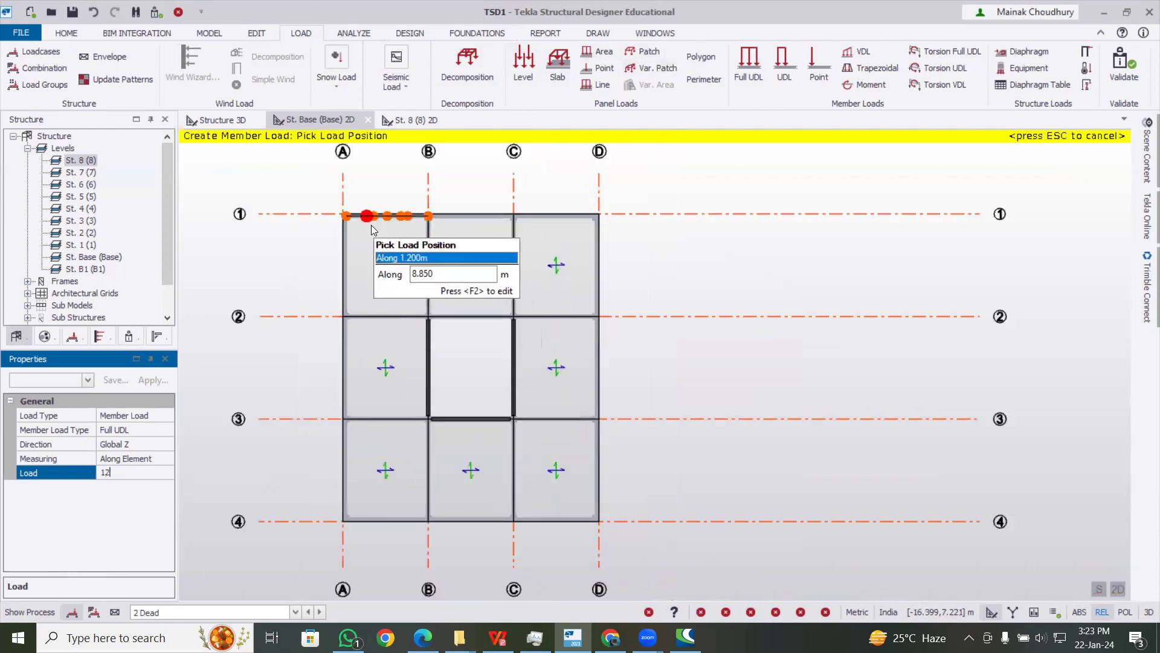
pyautogui.press('Return')
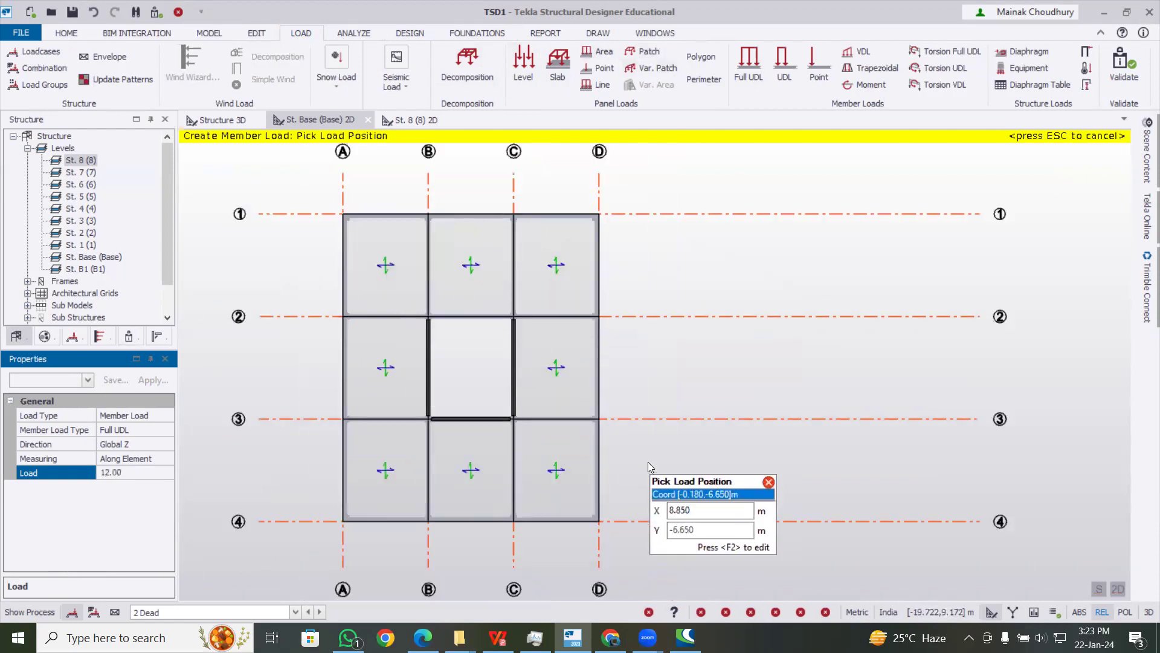
# Place the load on beam B–C along grid 2, then open the St. 1 plan
pyautogui.click(598, 479)
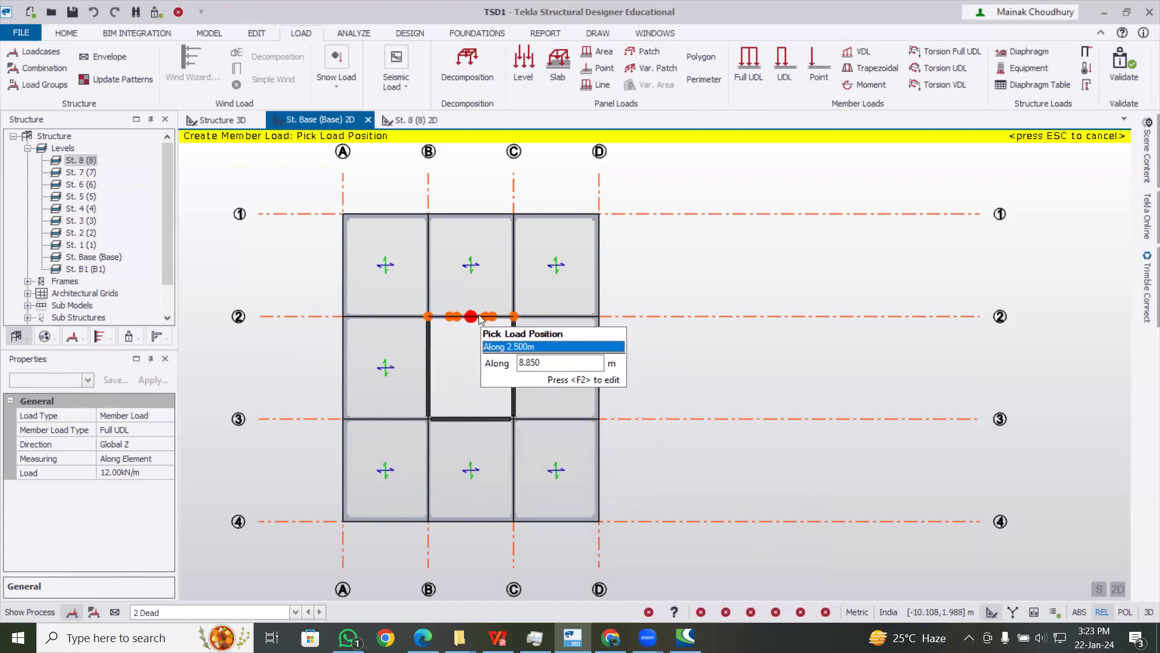
pyautogui.click(474, 316)
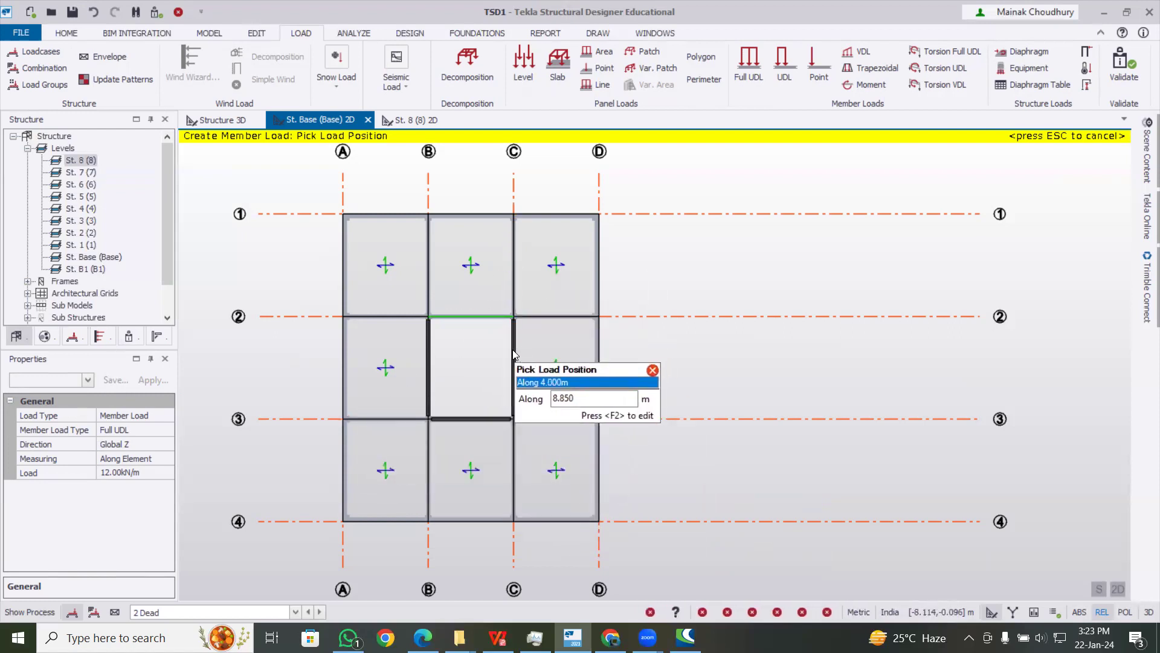
pyautogui.press('Escape')
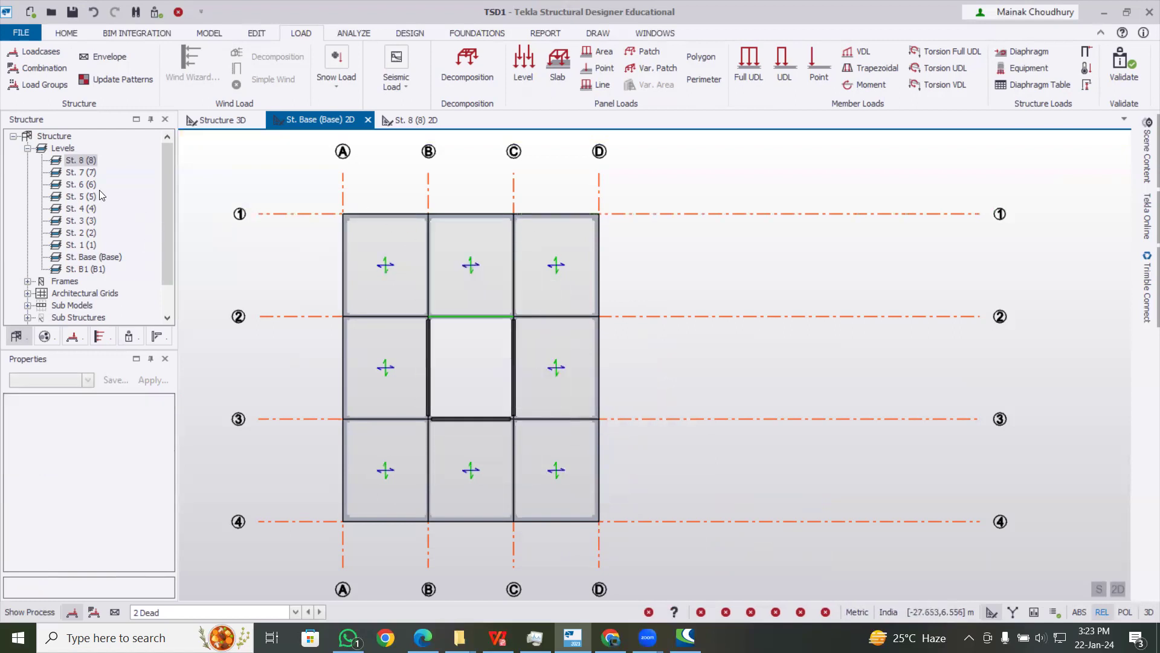
pyautogui.doubleClick(84, 246)
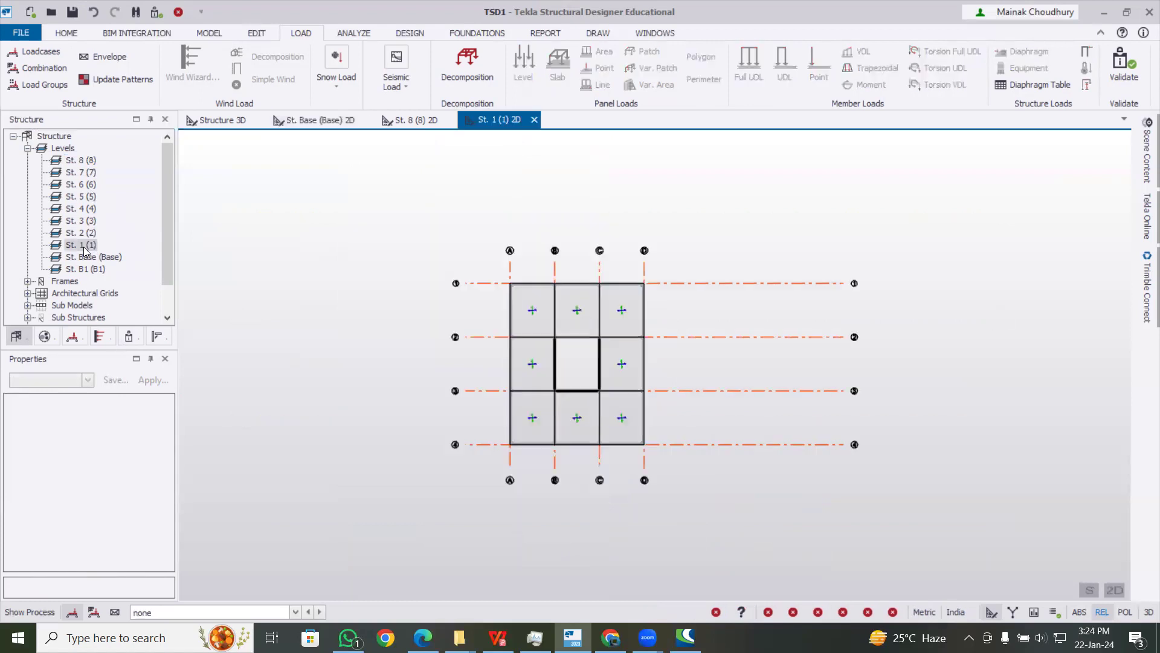
# Make 2 Dead the active load case and start a Full UDL member load
pyautogui.click(295, 611)
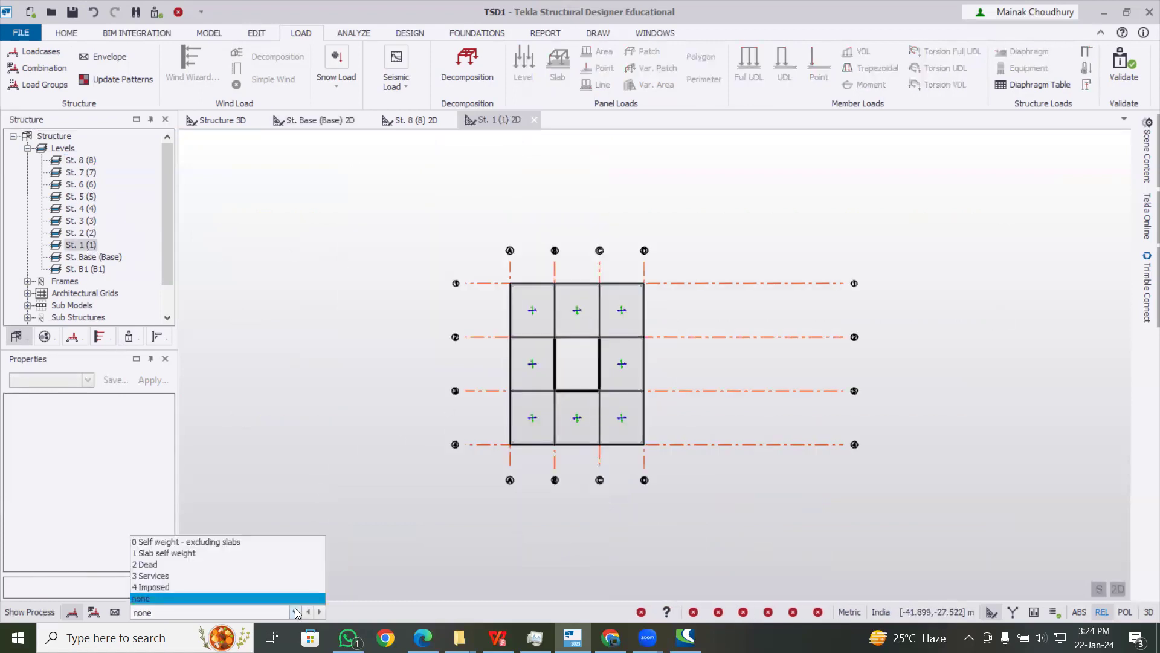
pyautogui.click(283, 562)
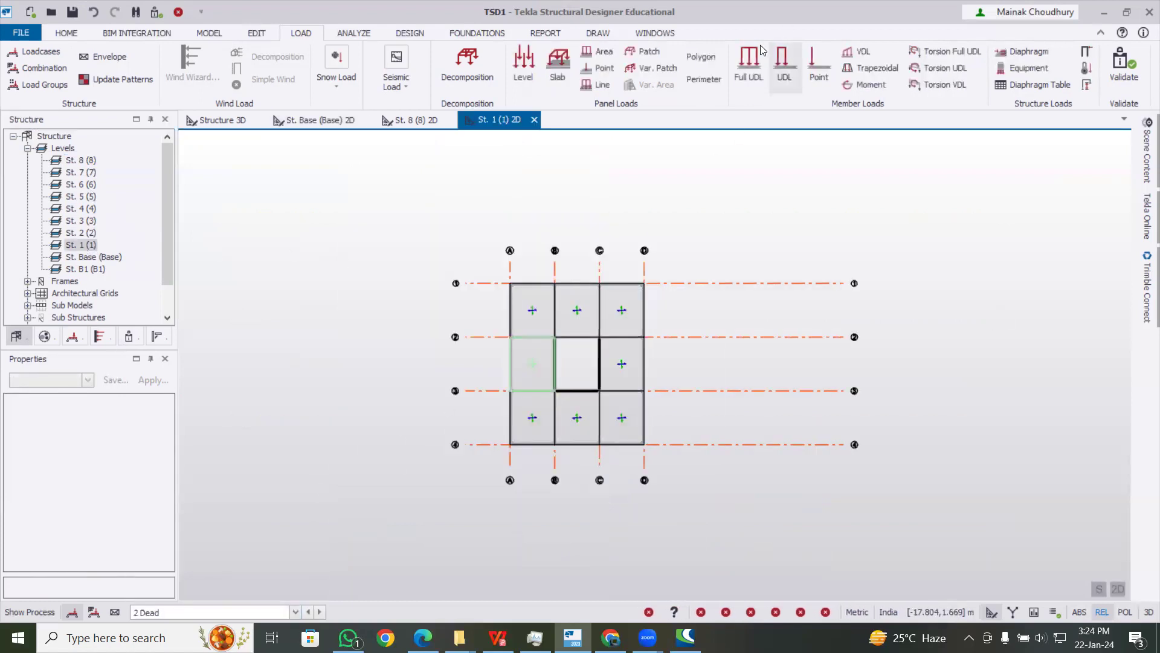
pyautogui.click(749, 61)
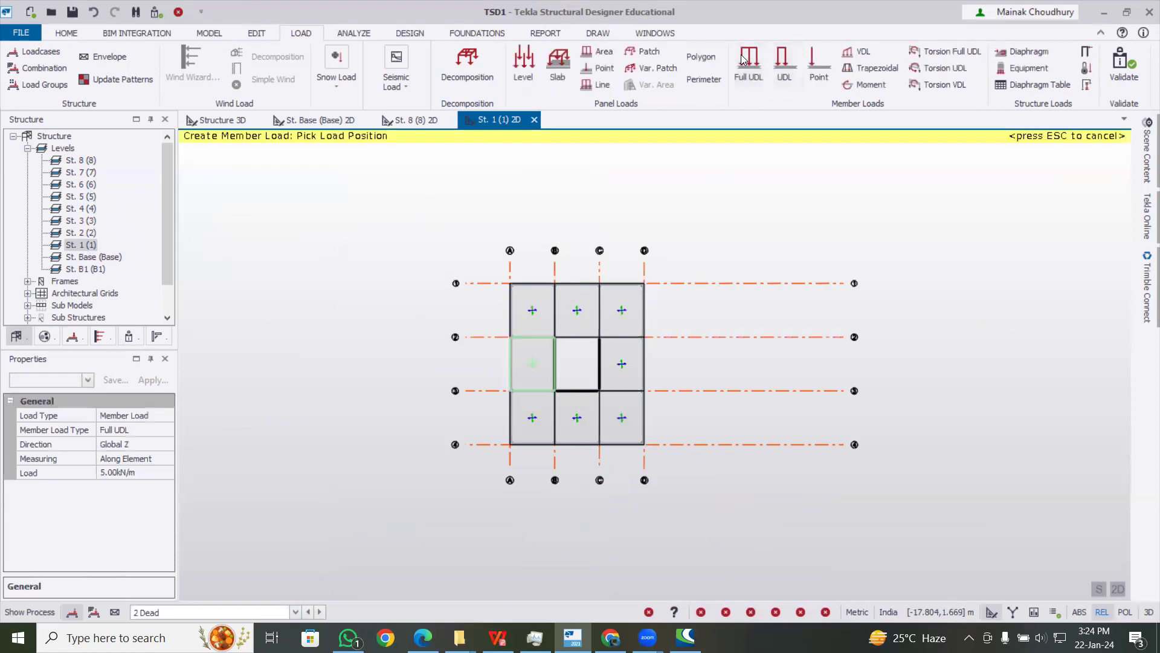
pyautogui.click(135, 470)
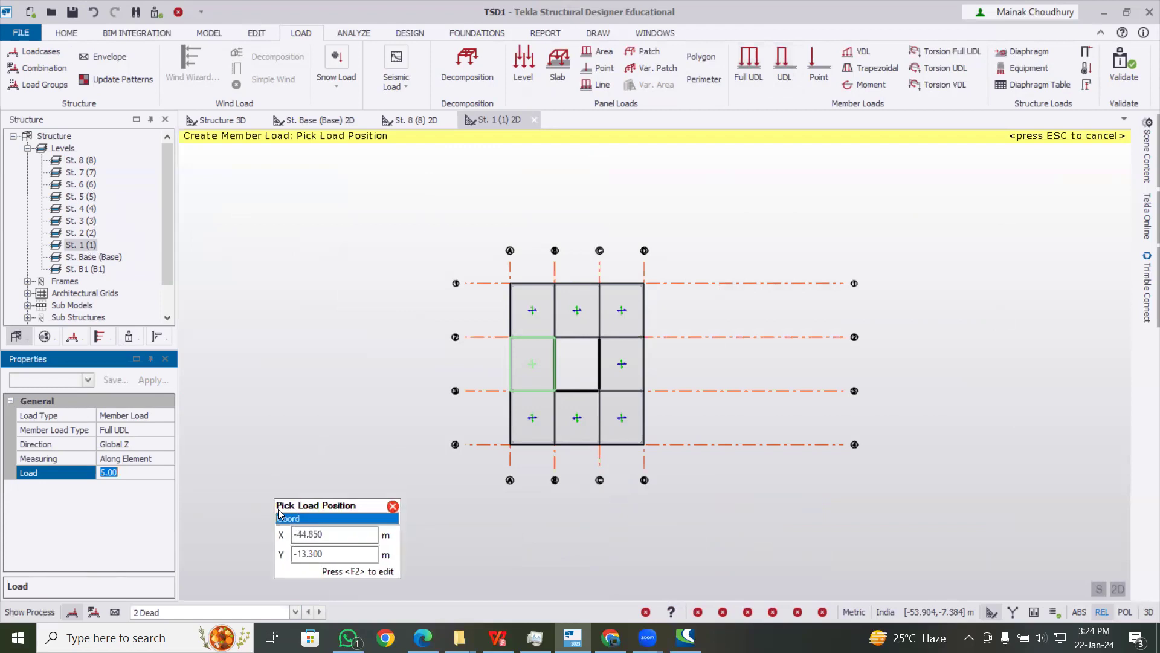
# Switch to the St. 8 plan, toggle 3D, then return to the St. Base plan
pyautogui.click(422, 121)
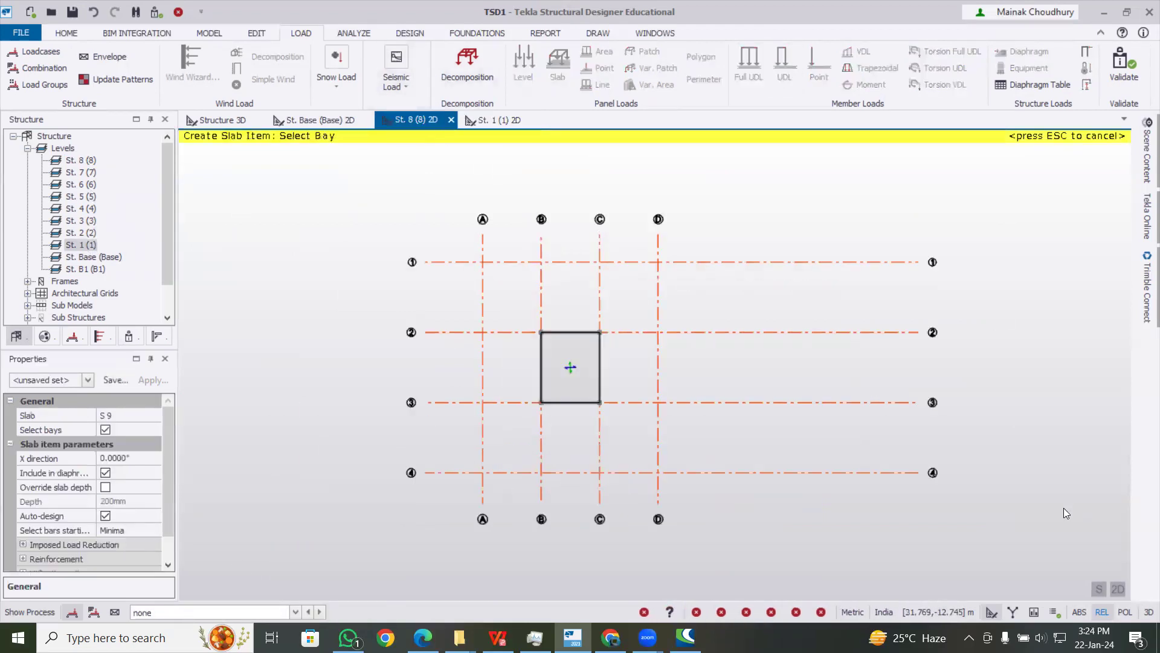
pyautogui.click(1118, 589)
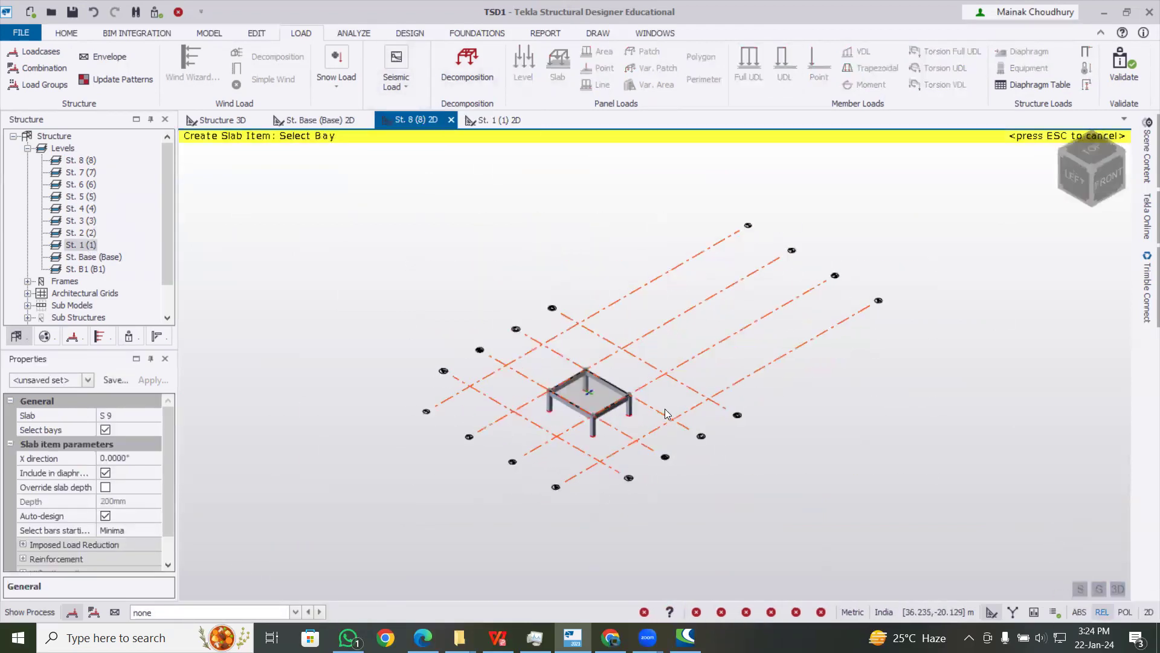
pyautogui.click(324, 121)
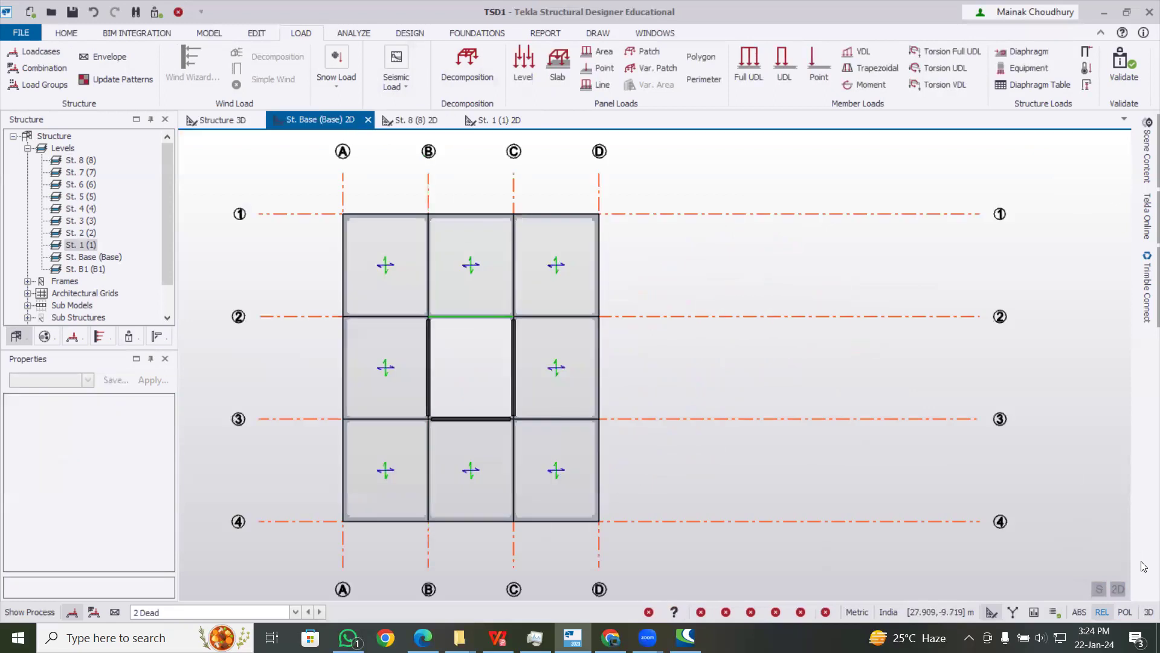
# In 3D, select slabs Sl 7 and Sl 8 beside the core
pyautogui.click(1119, 589)
pyautogui.scroll(5, 566, 371)
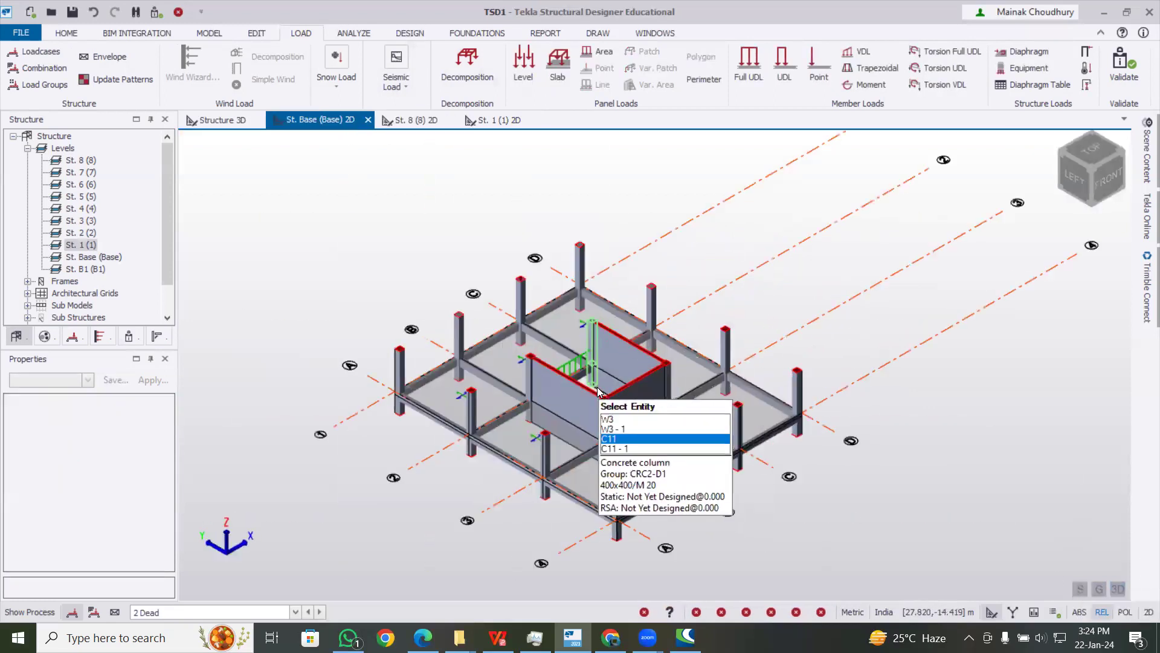
pyautogui.click(580, 350)
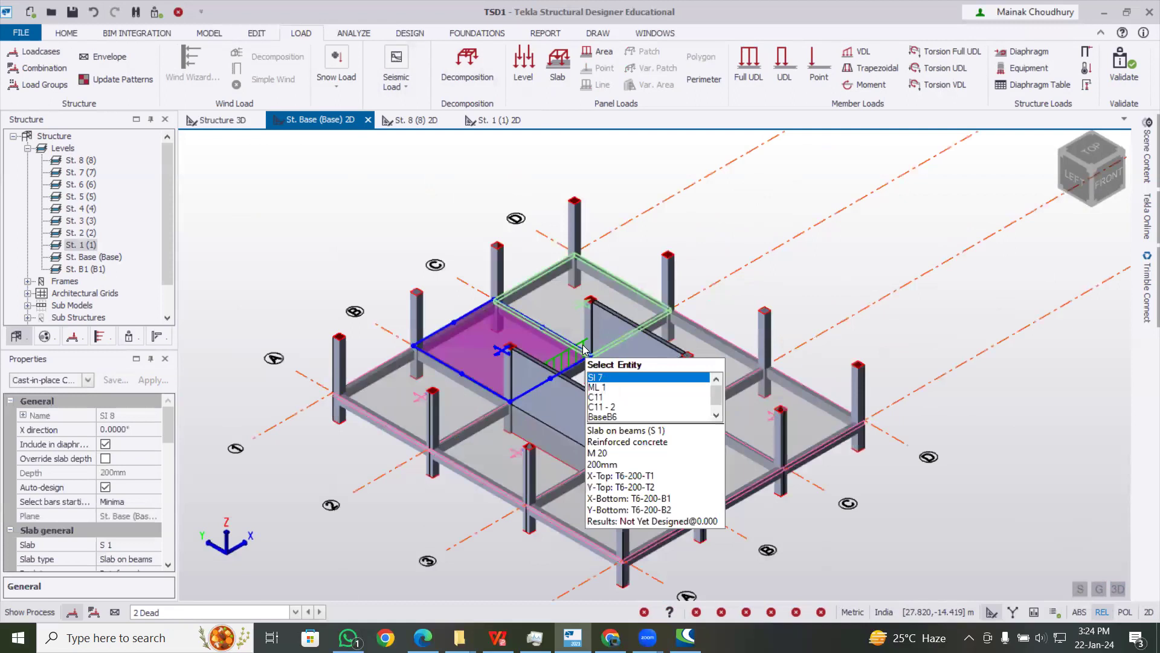
pyautogui.click(582, 349)
pyautogui.scroll(3, 568, 357)
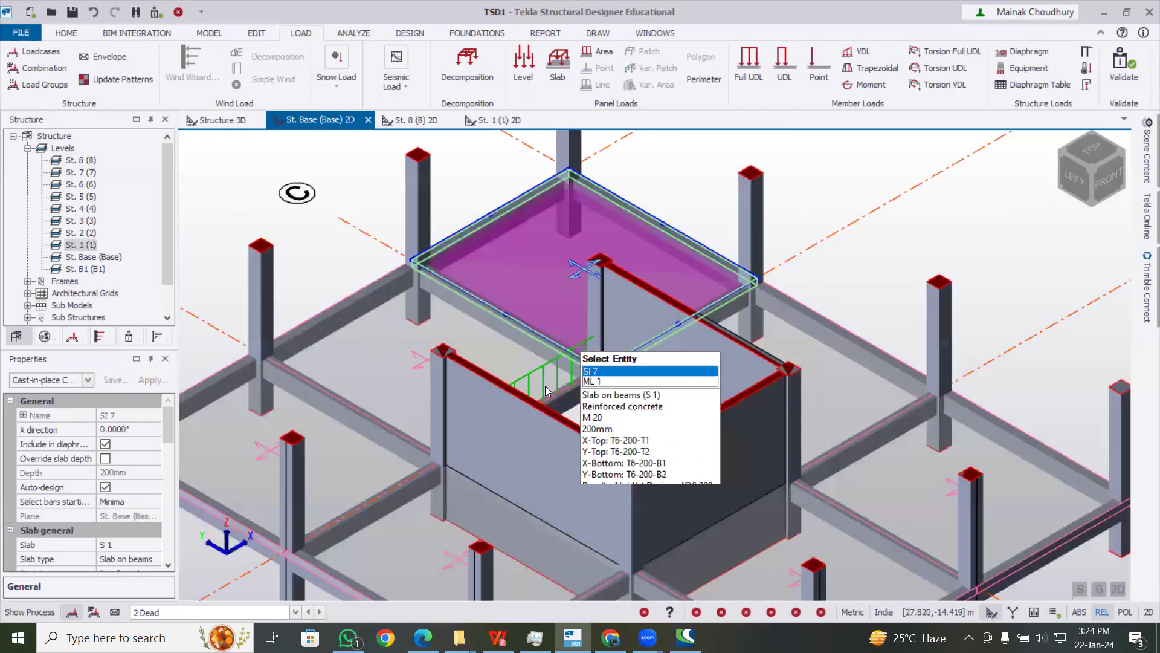
pyautogui.scroll(2, 546, 390)
pyautogui.click(508, 383)
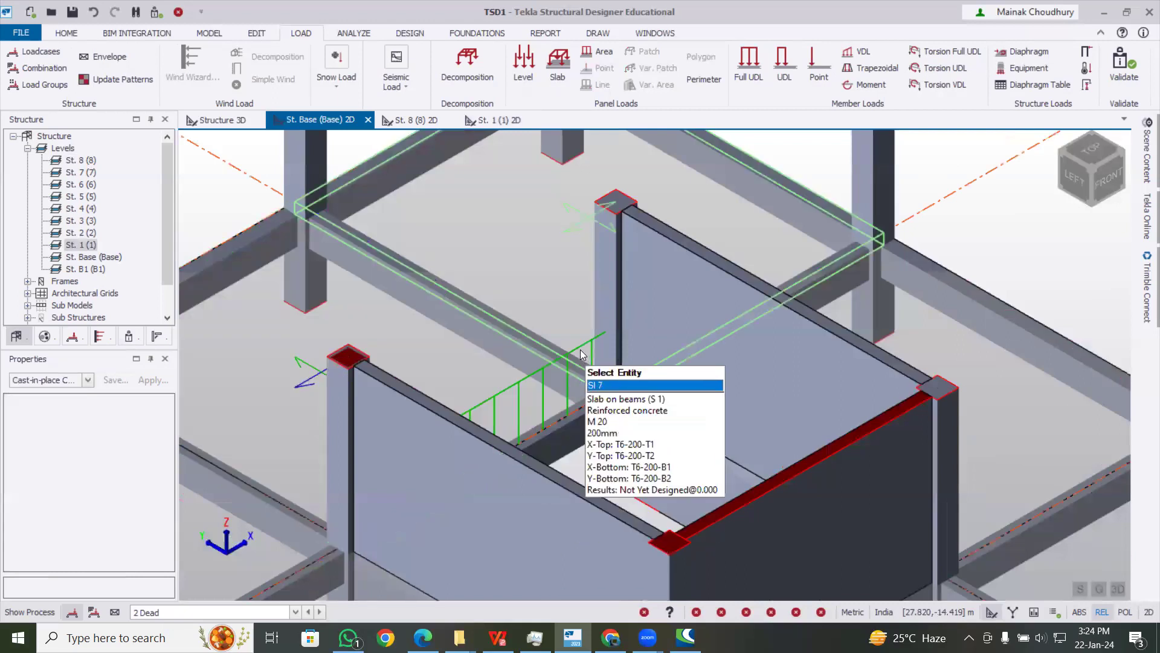
pyautogui.click(582, 347)
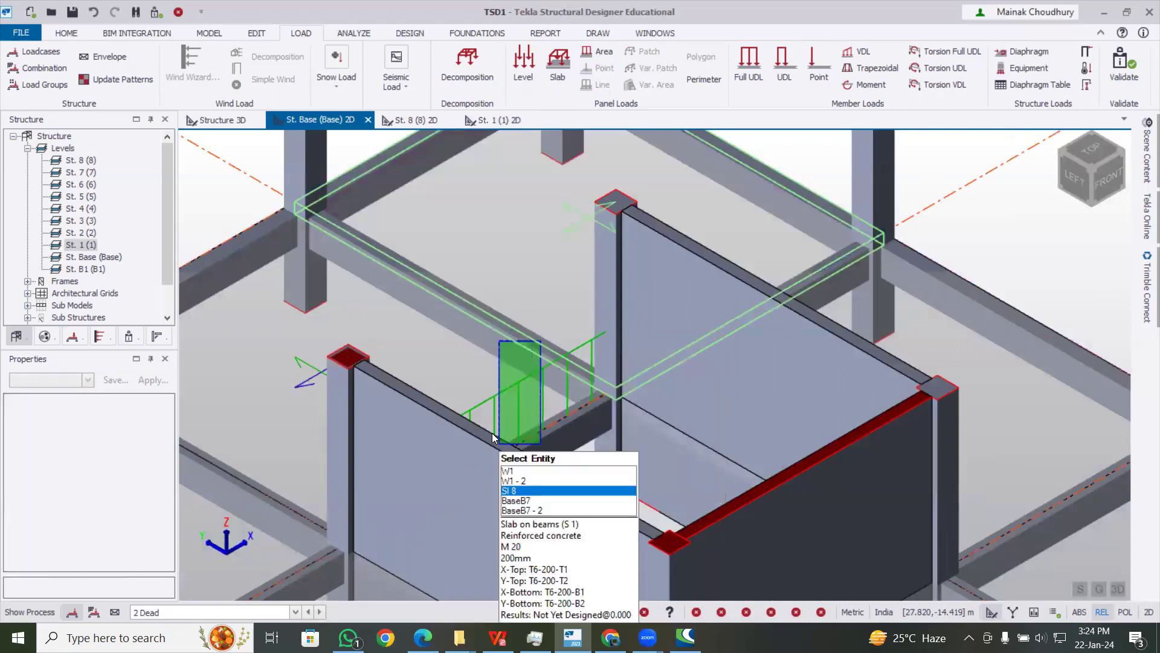
pyautogui.keyDown('ctrl'); pyautogui.click(492, 432); pyautogui.keyUp('ctrl')
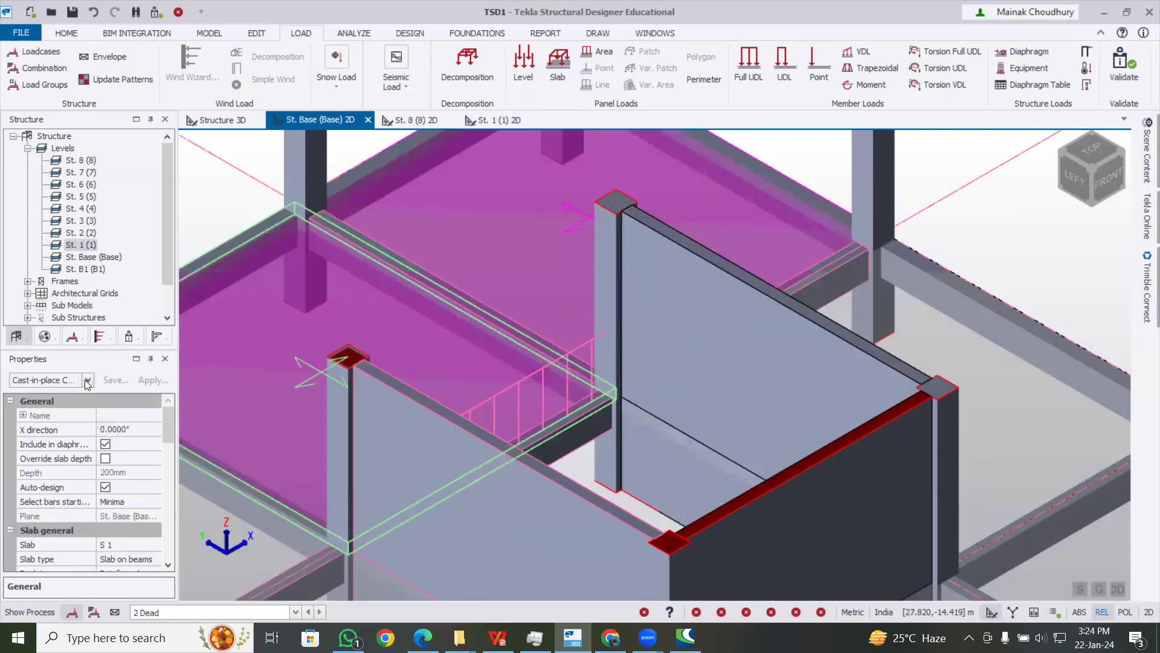
# Filter Properties to the 12 kN/m member load ML 1, then open the St. 1 plan
pyautogui.click(87, 379)
pyautogui.click(106, 327)
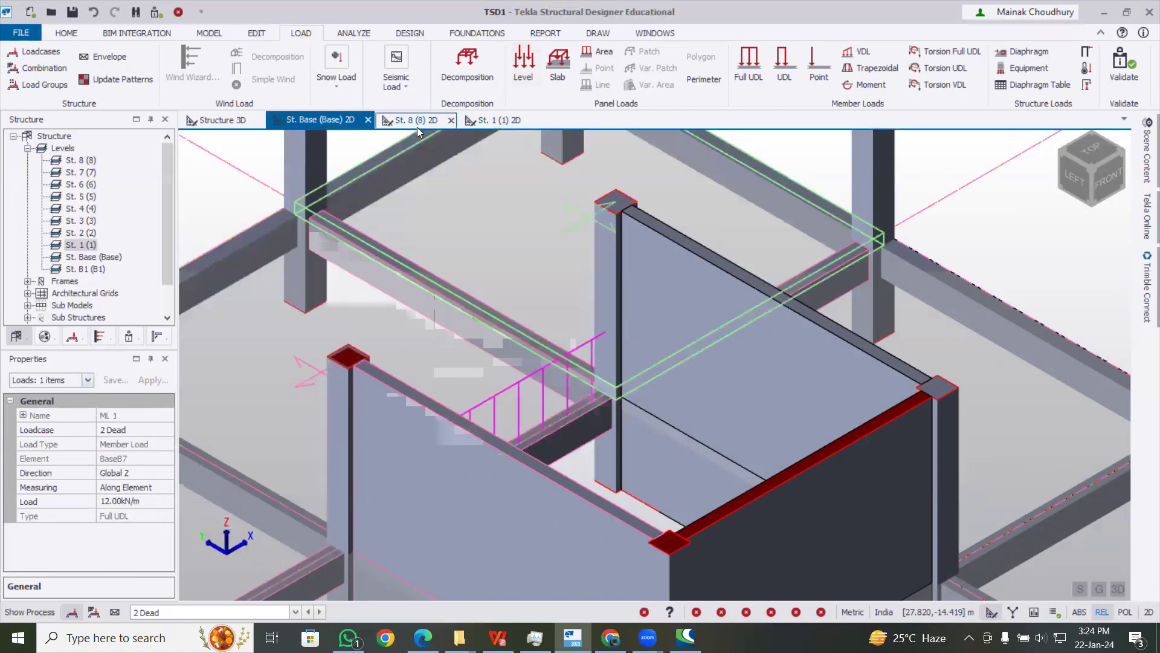
pyautogui.click(490, 120)
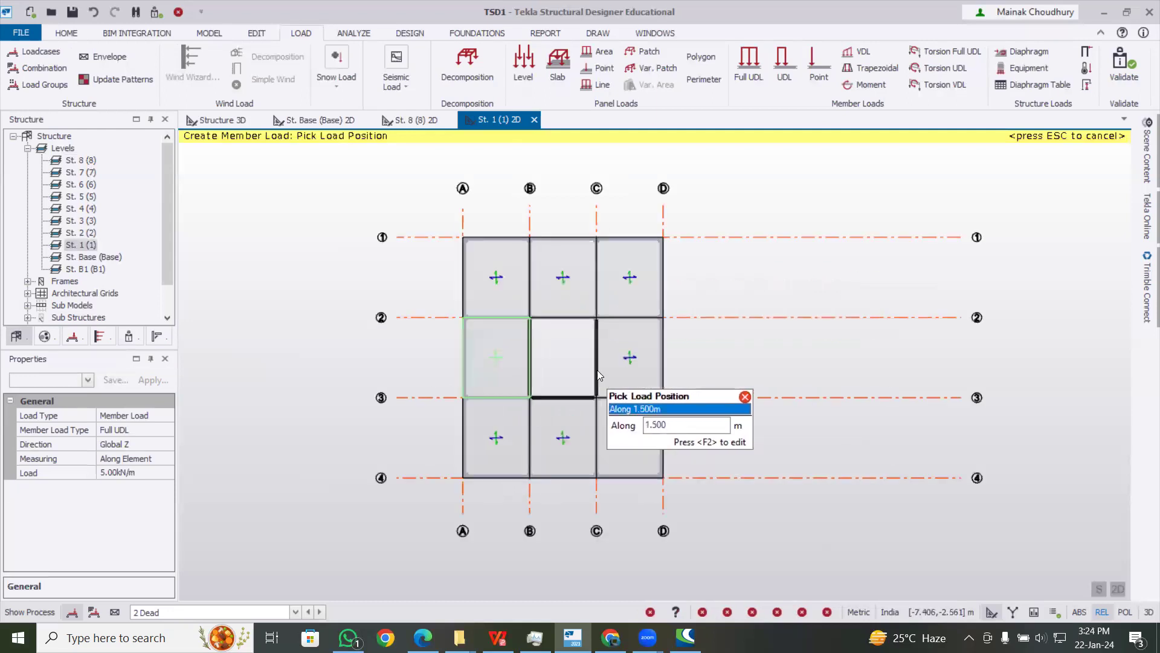
# Set the load to 12 kN/m and load the St. 1 top-edge, grid D and bottom-edge beams
pyautogui.click(139, 472)
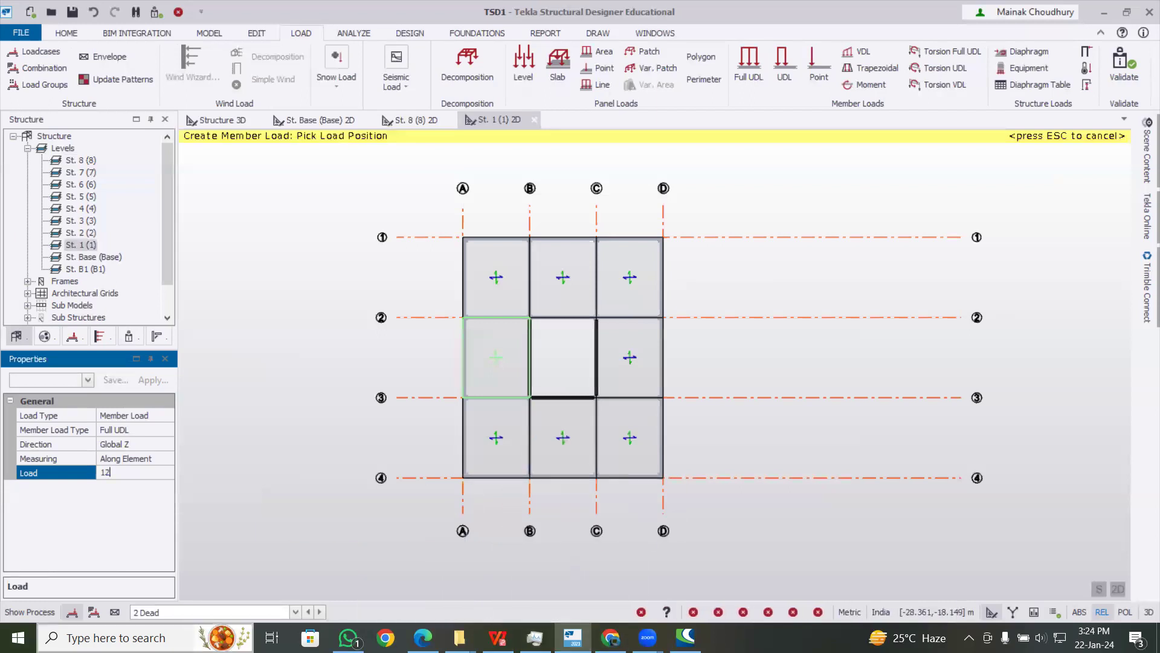
pyautogui.click(115, 637)
pyautogui.click(723, 521)
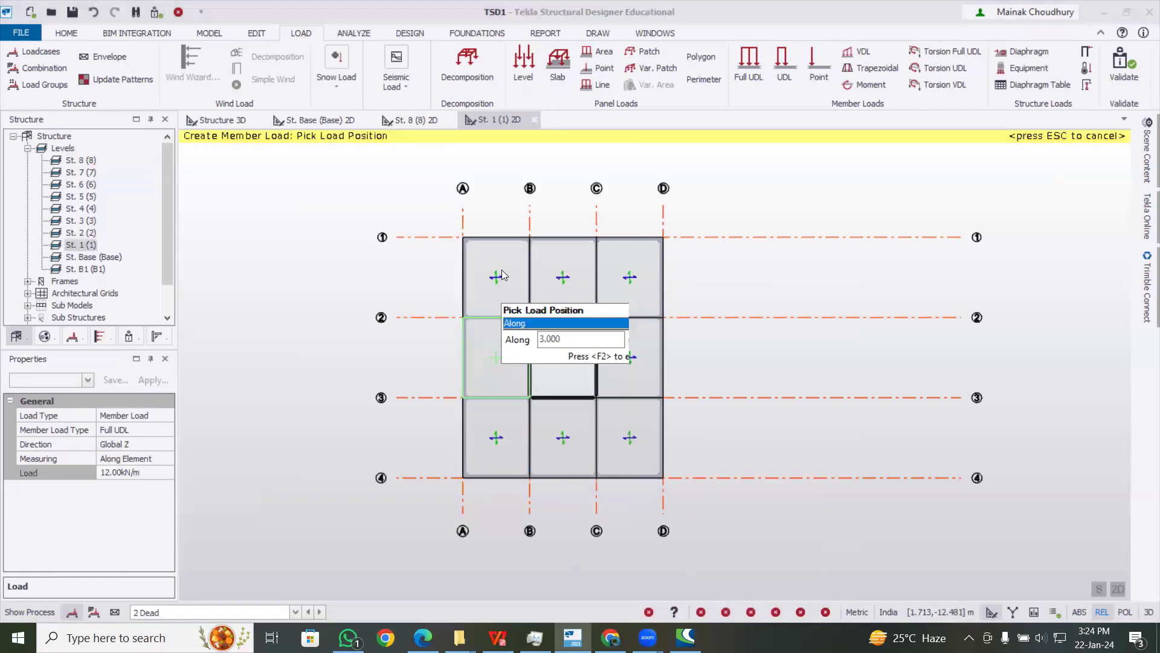
pyautogui.click(579, 241)
pyautogui.click(628, 239)
pyautogui.click(663, 278)
pyautogui.click(662, 378)
pyautogui.click(662, 459)
pyautogui.click(623, 478)
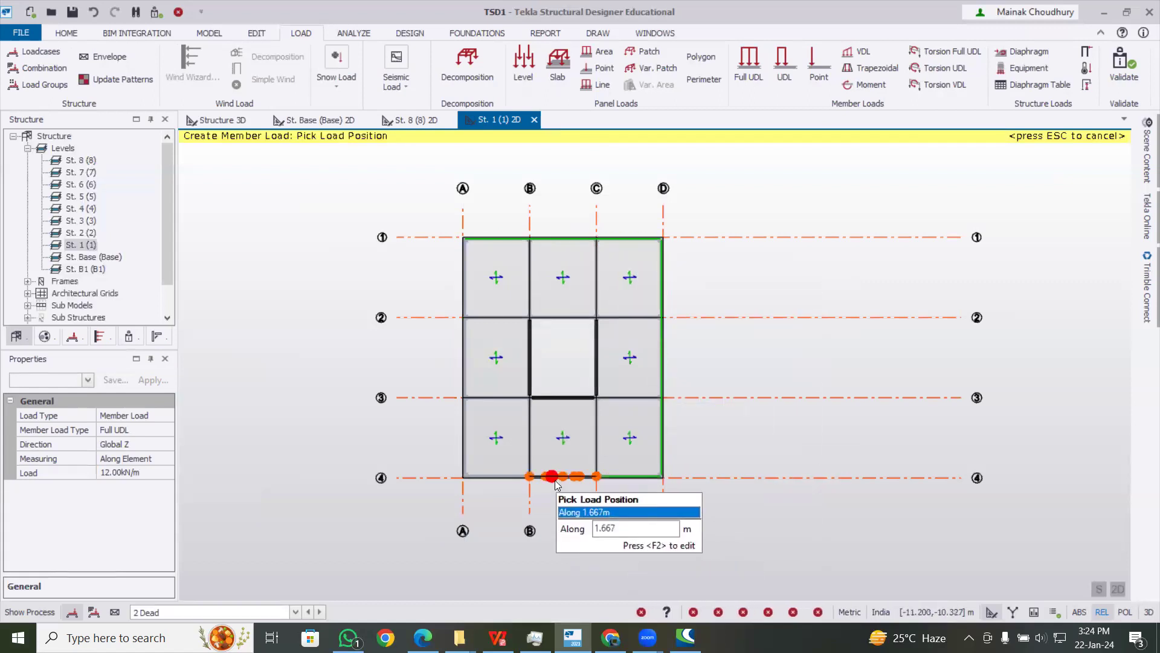
pyautogui.click(556, 478)
pyautogui.click(484, 478)
# Load the grid A beams and the interior beams on grids B, C, 2 and 3
pyautogui.click(464, 430)
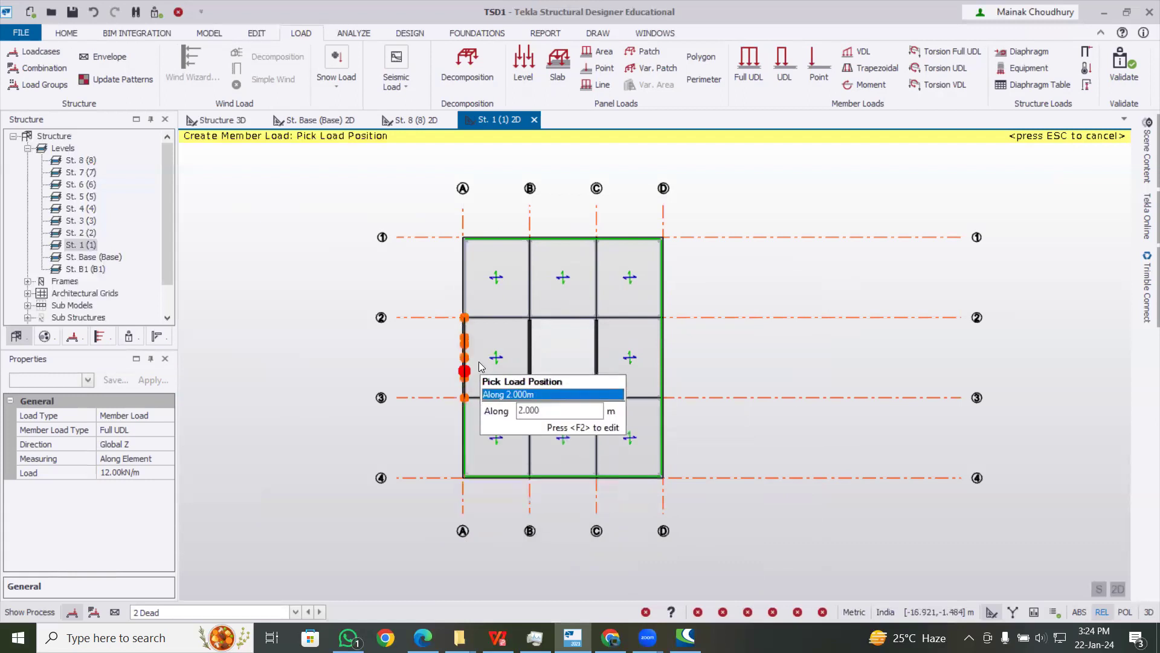
pyautogui.click(475, 366)
pyautogui.click(470, 275)
pyautogui.click(493, 318)
pyautogui.click(542, 273)
pyautogui.click(495, 398)
pyautogui.click(537, 436)
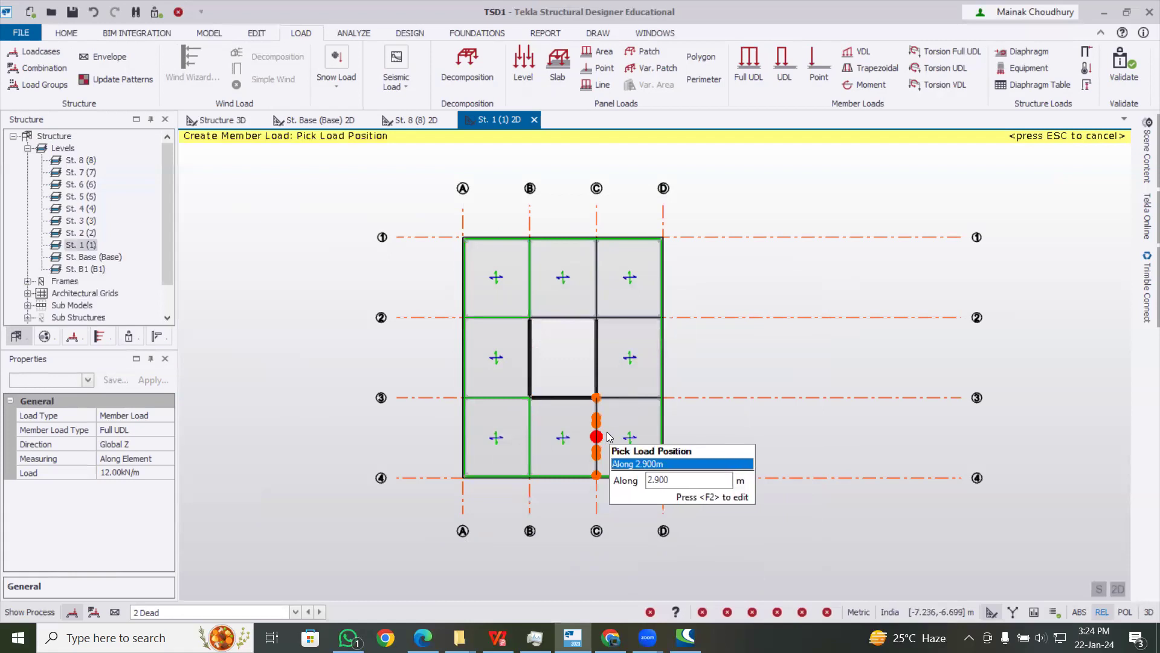
pyautogui.click(604, 436)
pyautogui.click(596, 284)
pyautogui.click(623, 317)
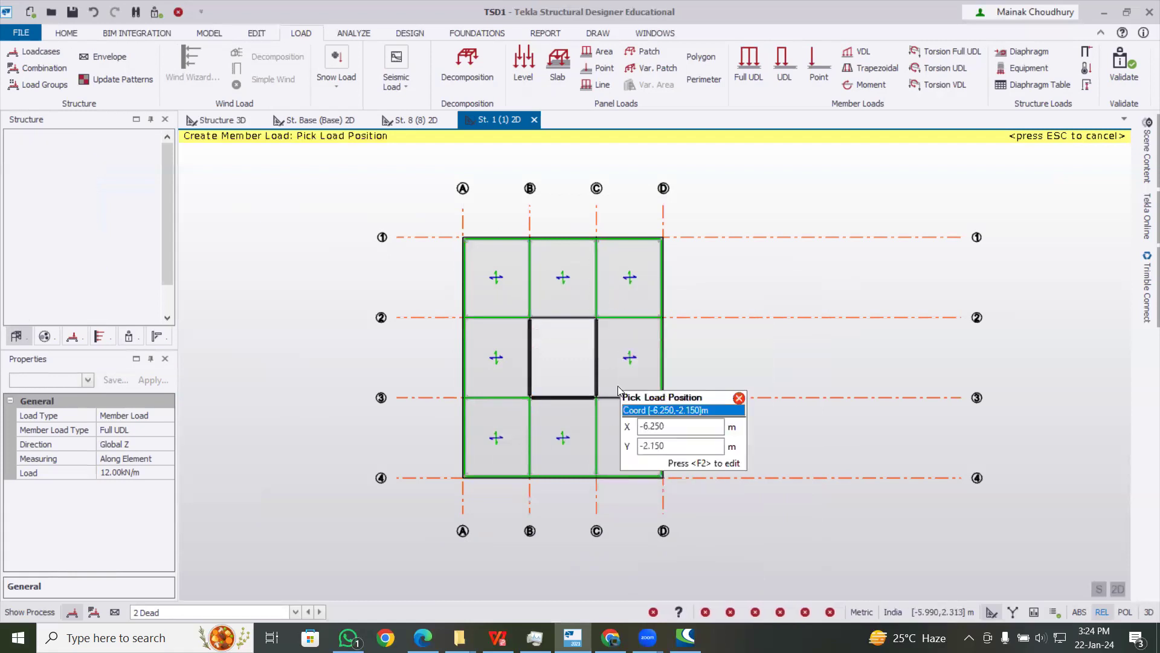
pyautogui.click(617, 396)
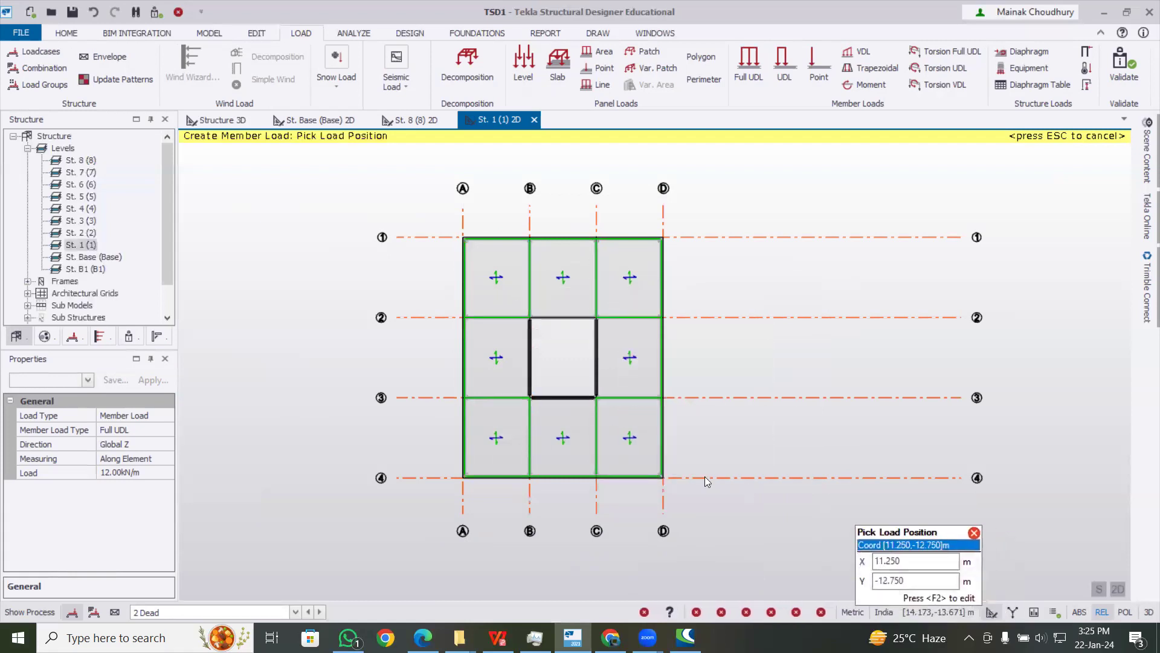
# Apply a 1 kN/m² dead level load to the St. 1 slabs
pyautogui.click(527, 74)
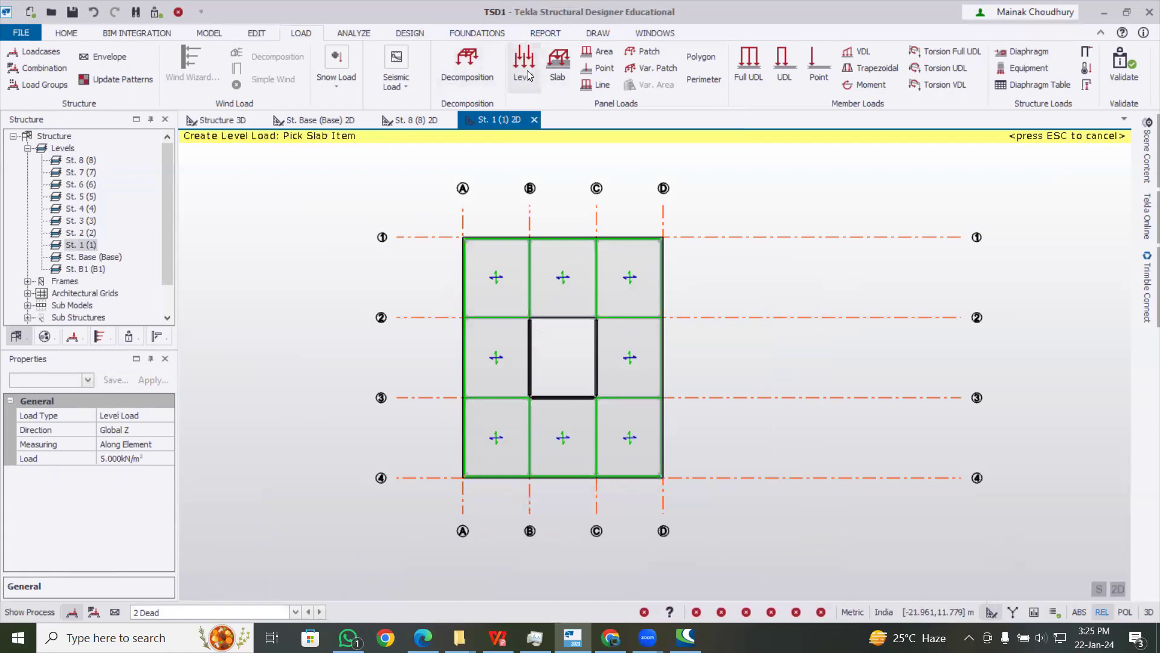
pyautogui.click(143, 459)
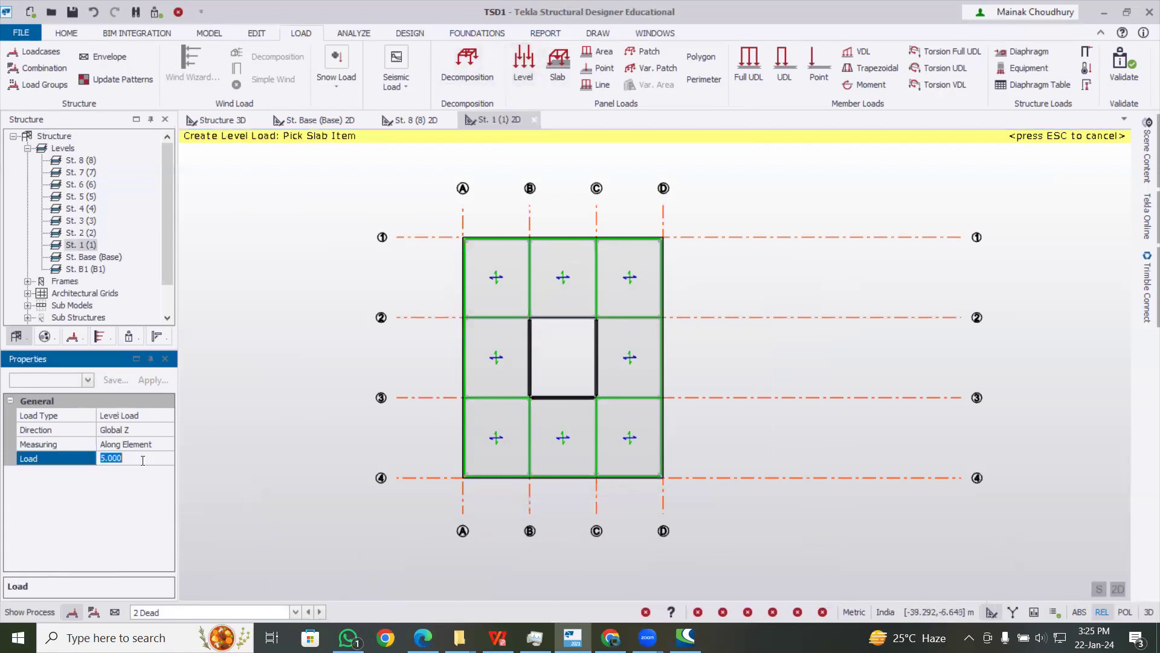
pyautogui.click(496, 439)
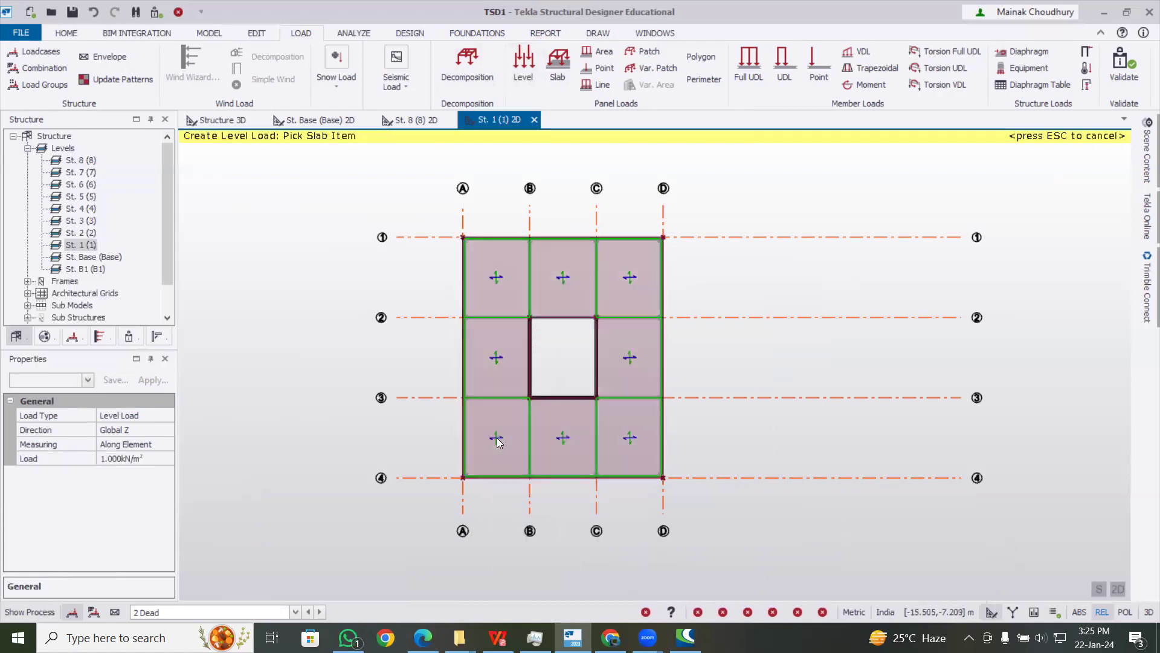
# Switch to the 4 Imposed load case and apply a 2 kN/m² level load to the slabs
pyautogui.click(268, 615)
pyautogui.click(254, 577)
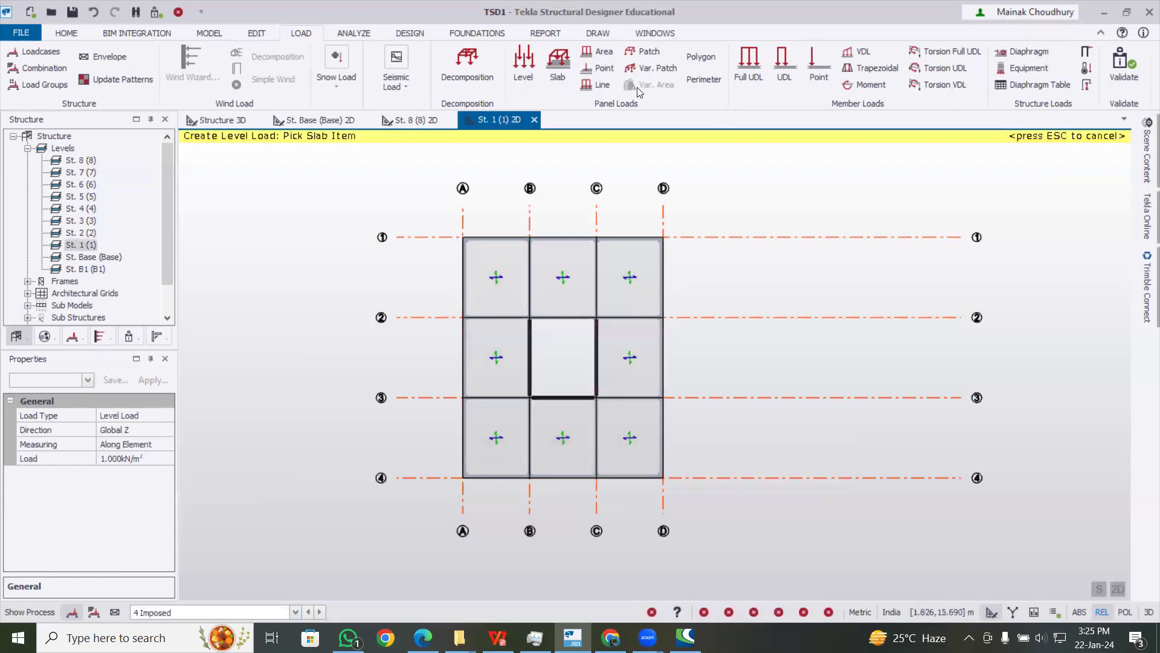
pyautogui.click(117, 461)
pyautogui.write('2')
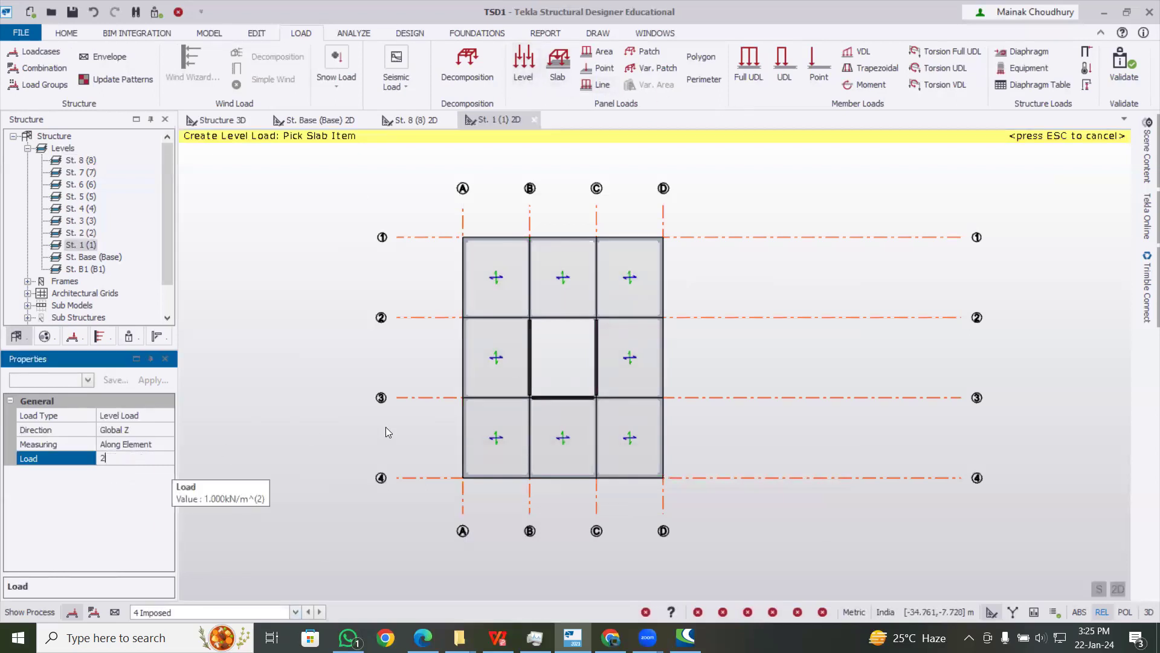
pyautogui.click(517, 436)
# Check the 2 Dead and 4 Imposed loads on the 3D building, then open the St. 8 level
pyautogui.click(212, 122)
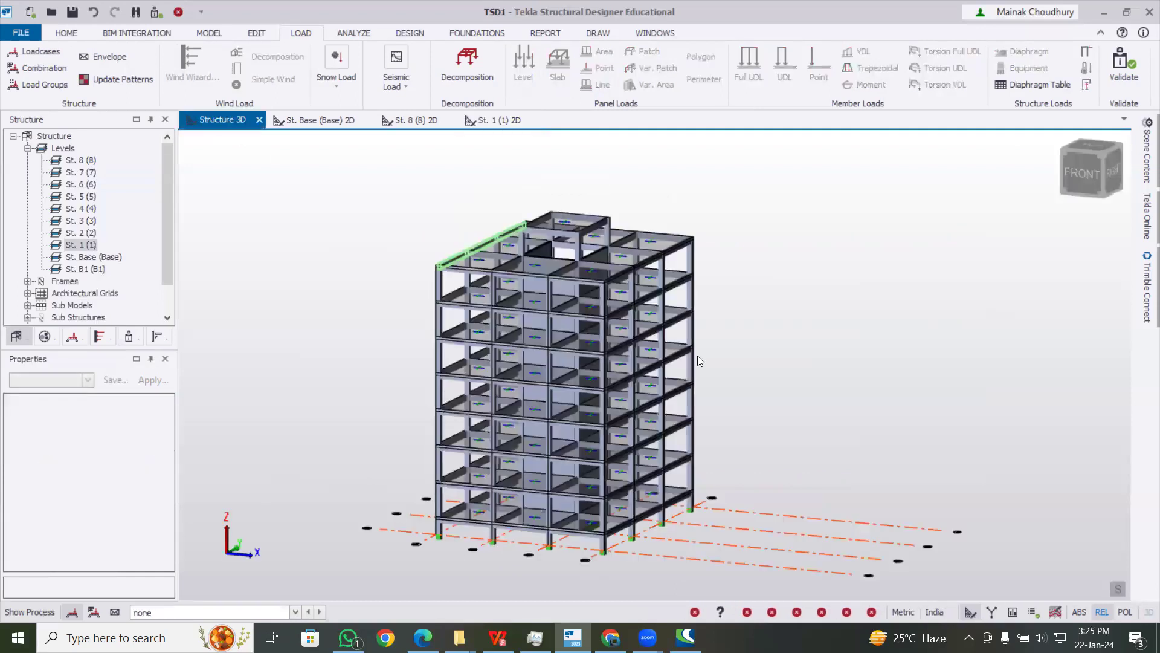
pyautogui.click(220, 611)
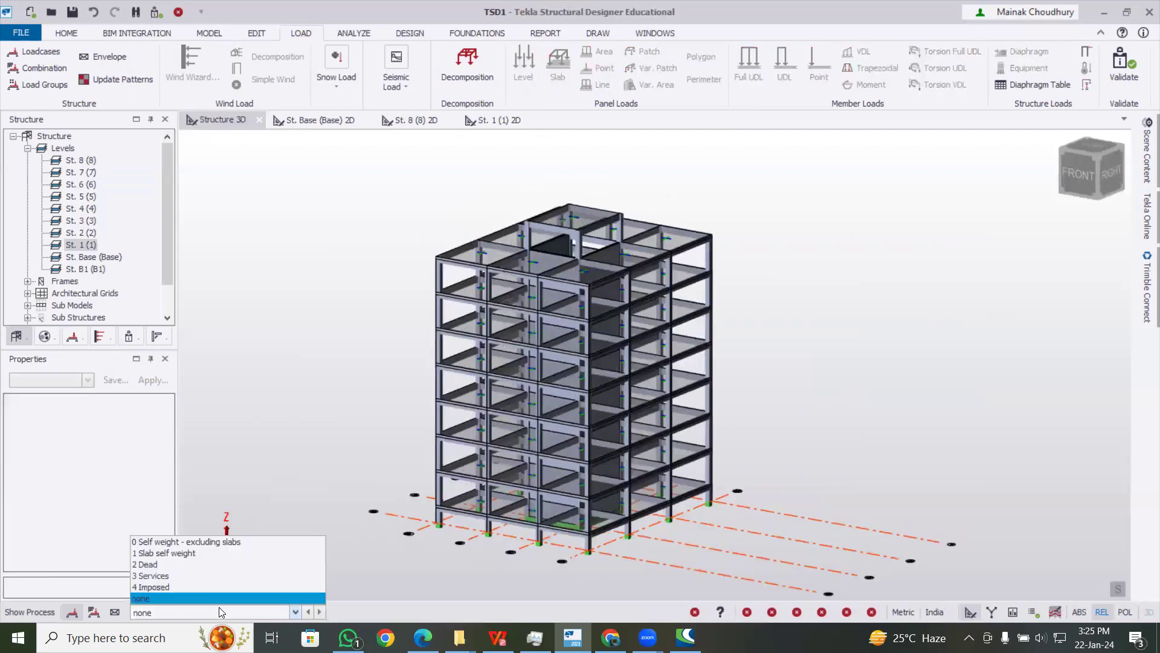
pyautogui.click(233, 564)
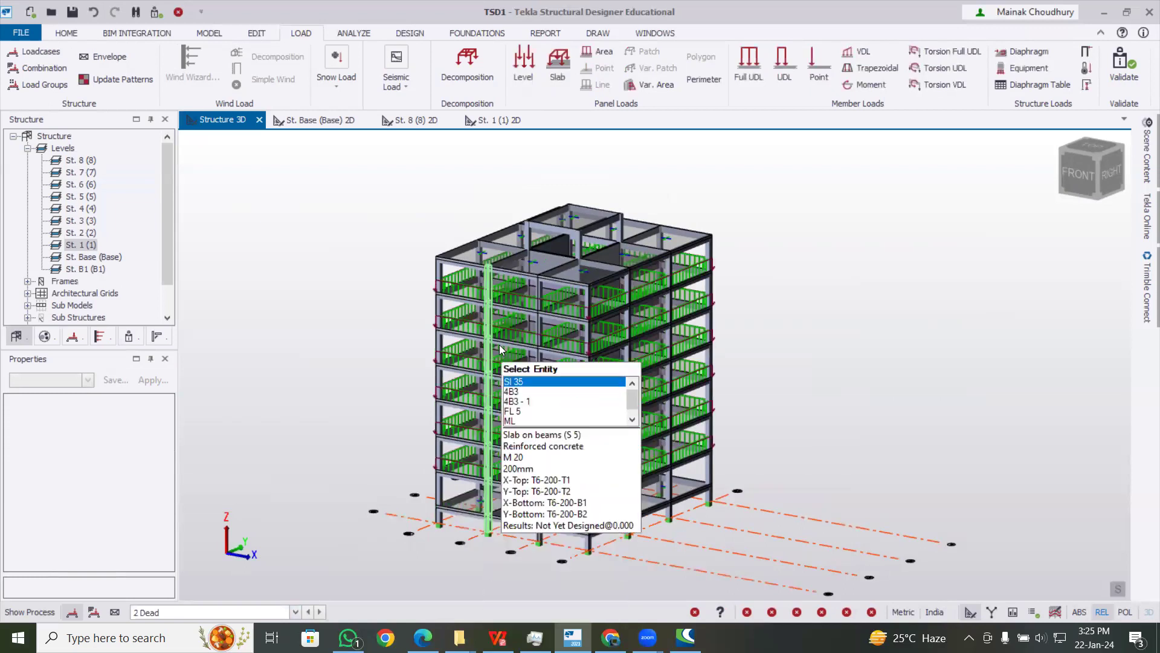
pyautogui.click(209, 612)
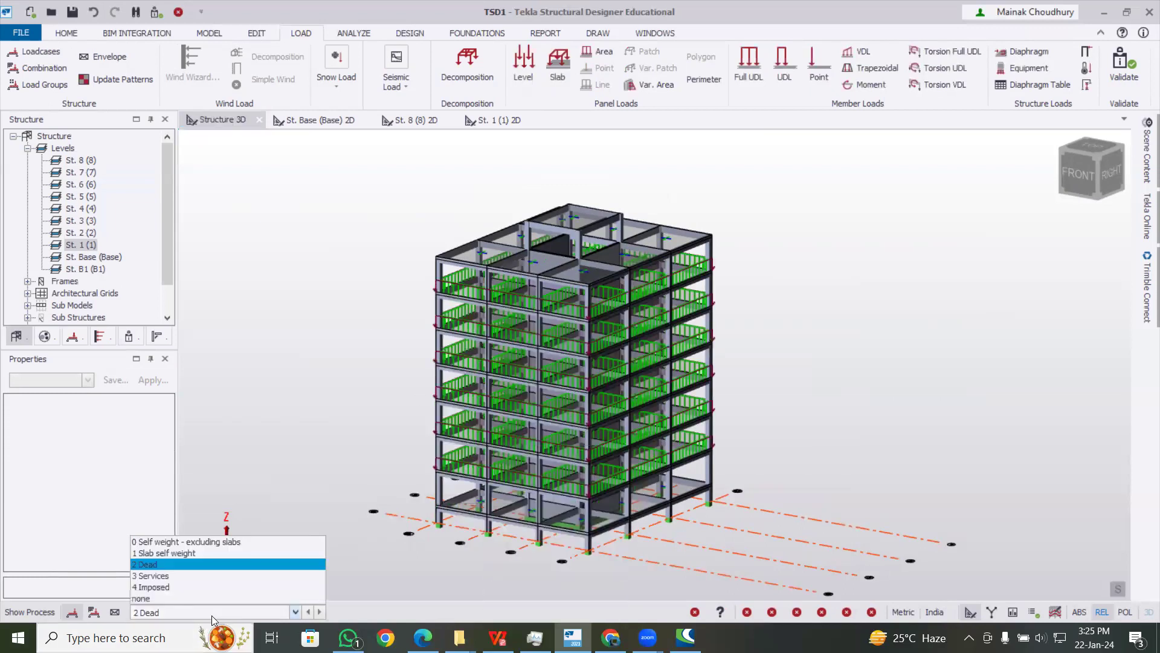
pyautogui.click(220, 591)
pyautogui.keyDown('shift'); pyautogui.moveTo(282, 541); pyautogui.dragTo(320, 428, button='middle'); pyautogui.keyUp('shift')
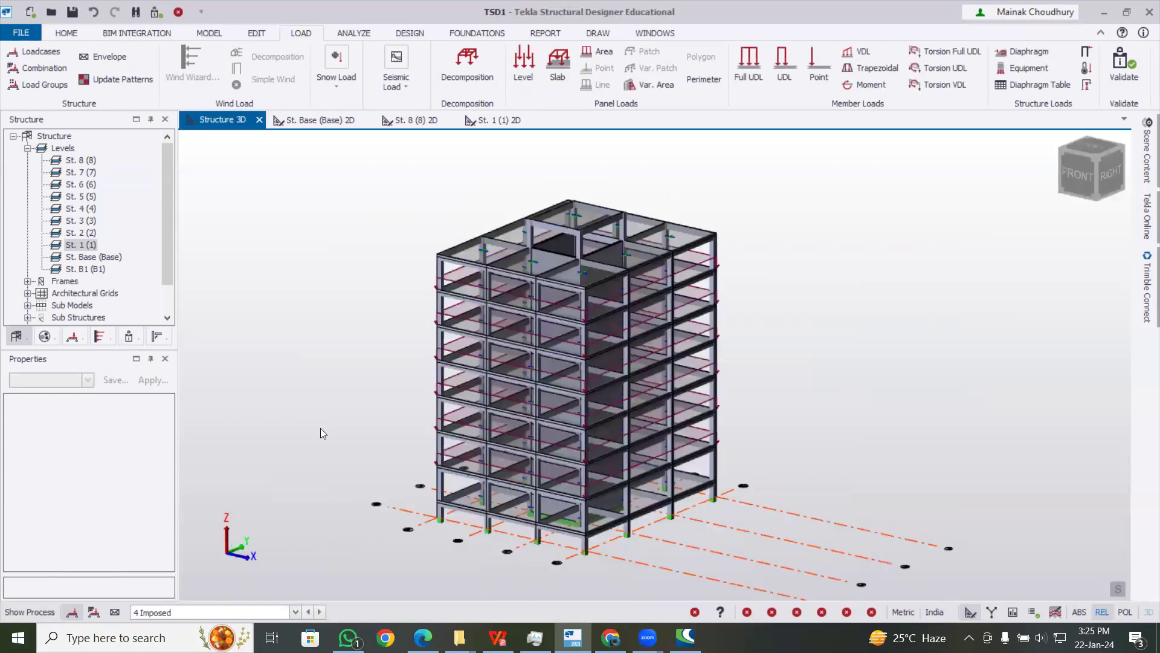
pyautogui.doubleClick(82, 161)
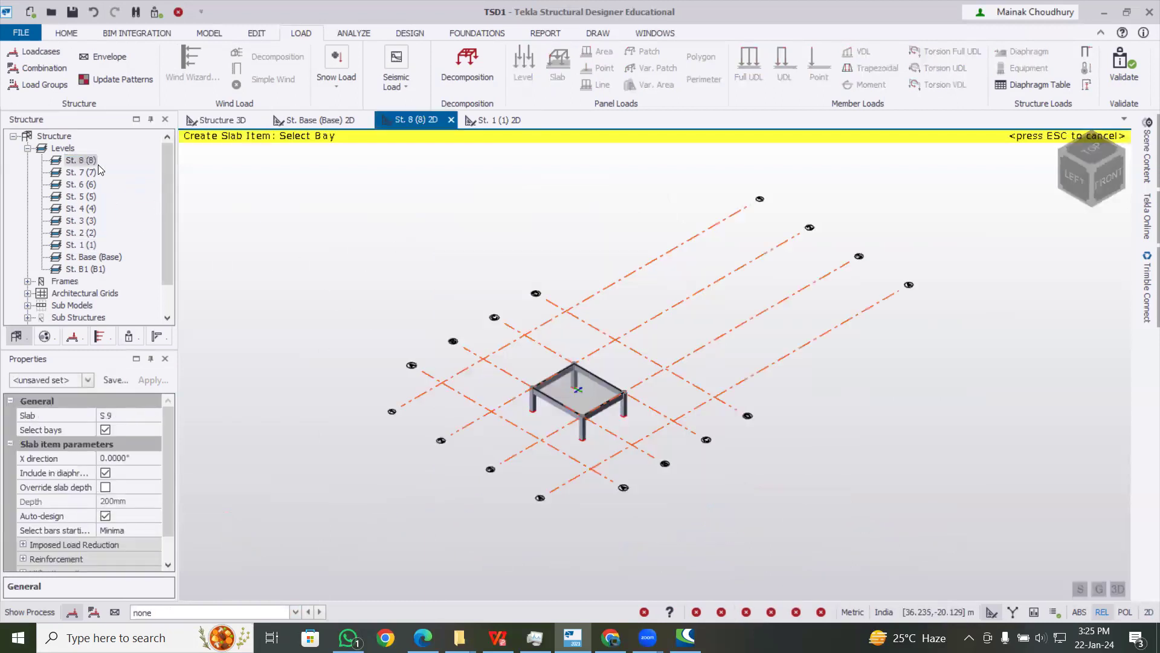
# Open the St. 7 plan and apply a 2 kN/m² Services level load to its slabs
pyautogui.doubleClick(83, 172)
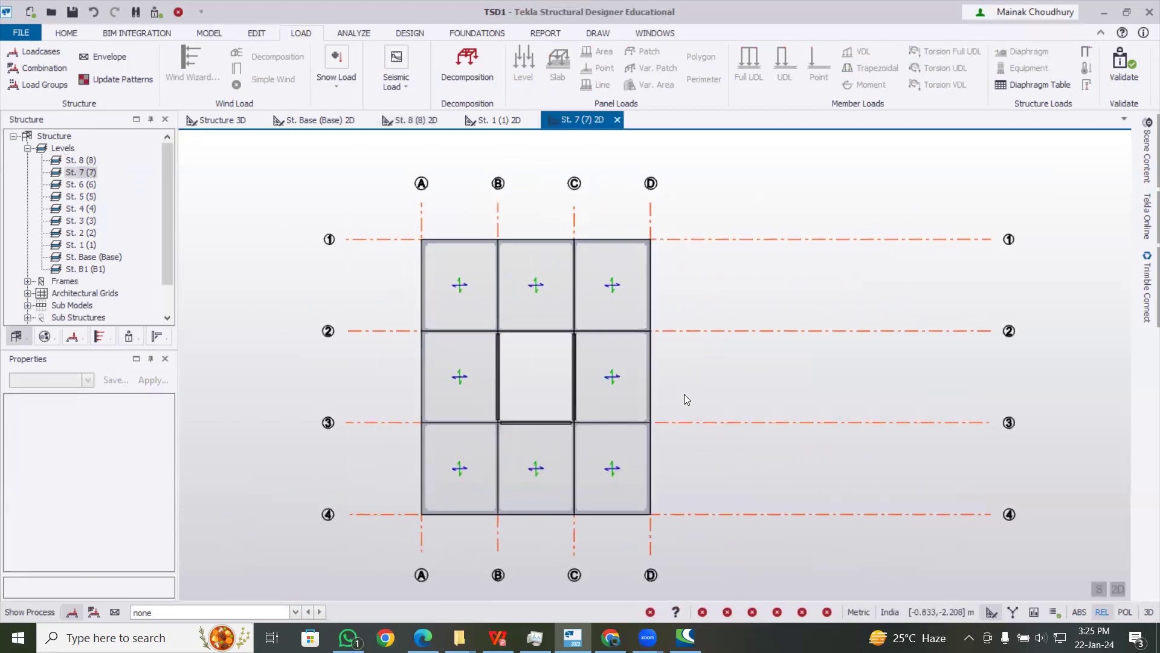
pyautogui.click(264, 611)
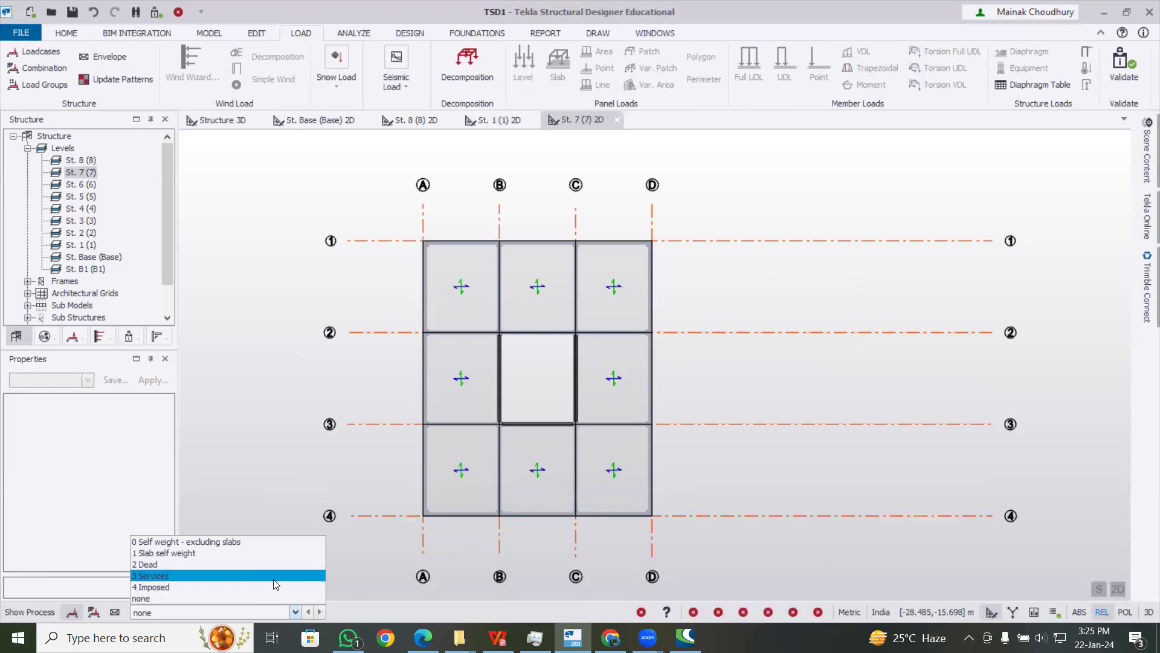
pyautogui.click(274, 578)
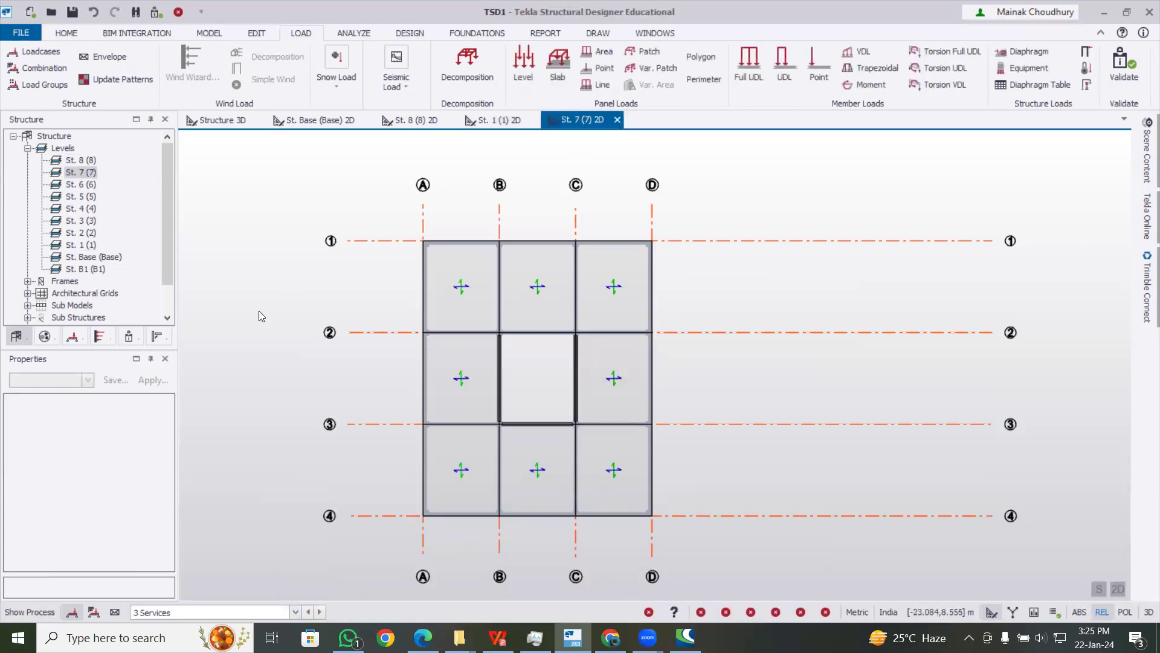
pyautogui.click(522, 69)
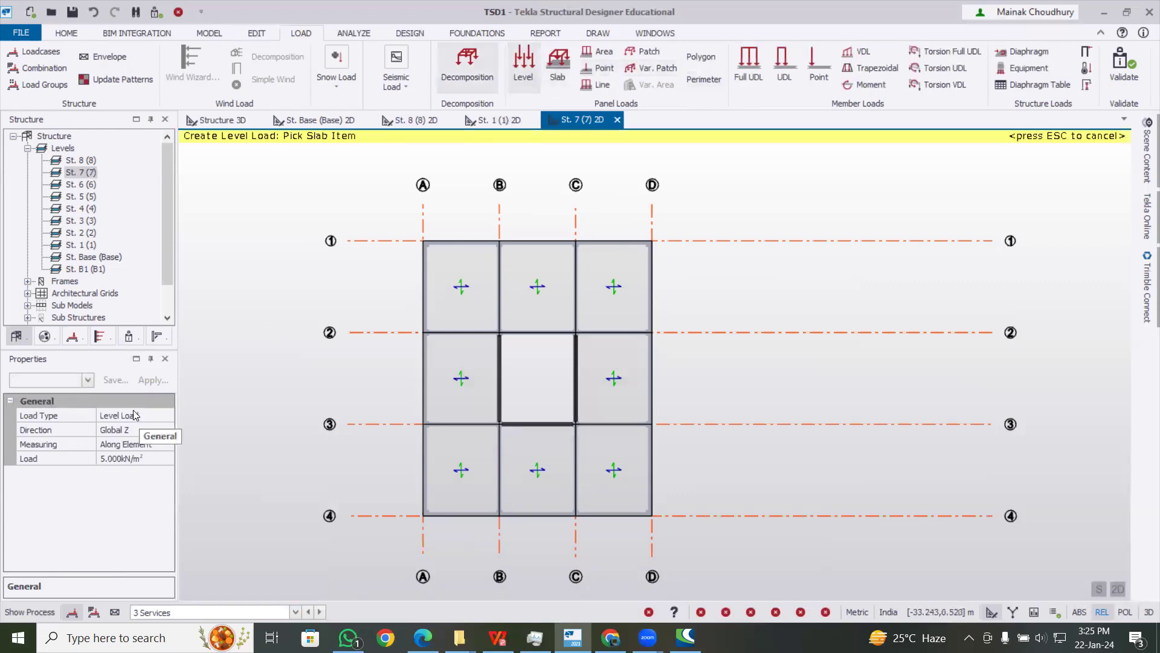
pyautogui.click(128, 454)
pyautogui.write('2')
pyautogui.click(474, 415)
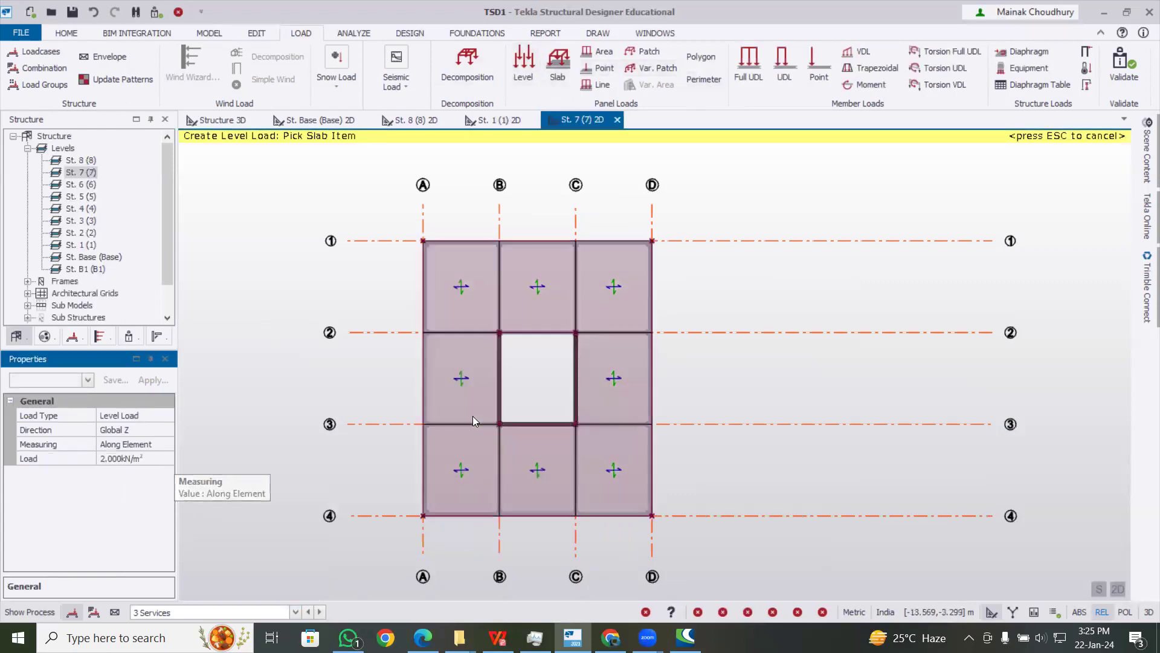
pyautogui.click(248, 612)
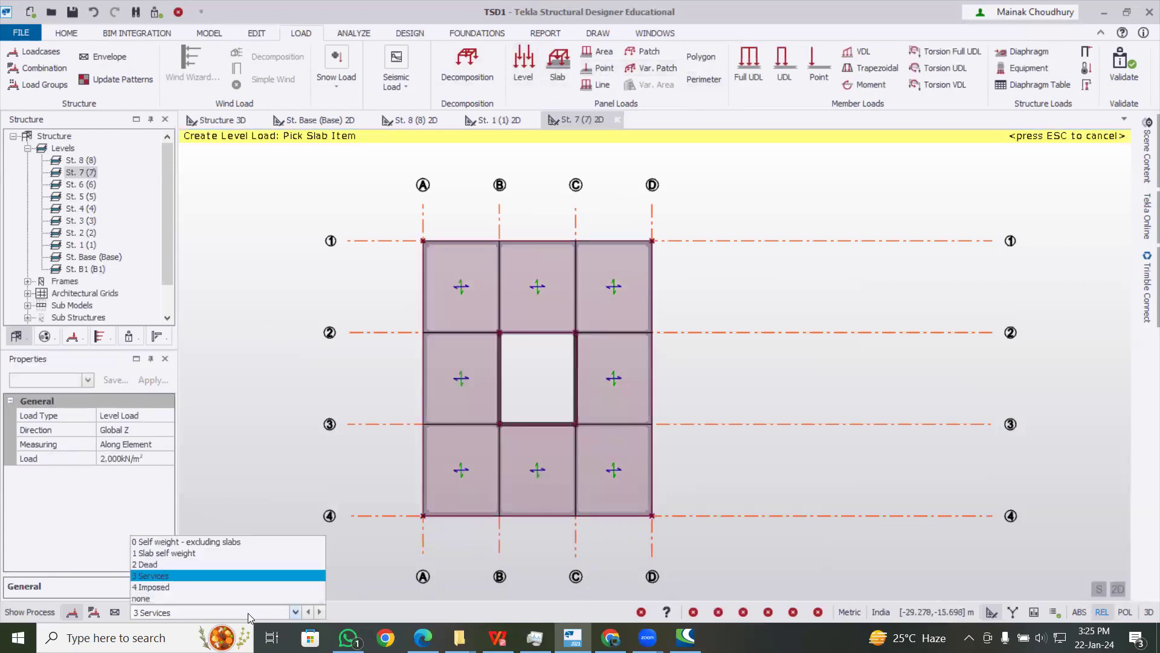
# Make 2 Dead active and apply a 2 kN/m² level load to all St. 7 slabs
pyautogui.click(273, 563)
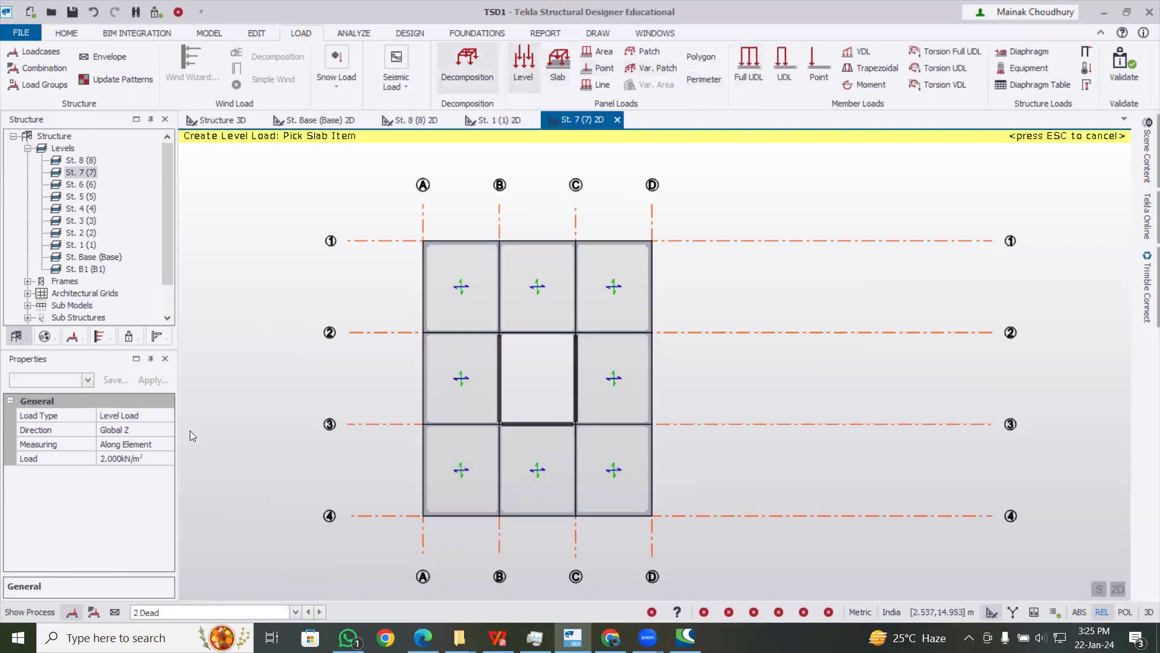
pyautogui.click(159, 459)
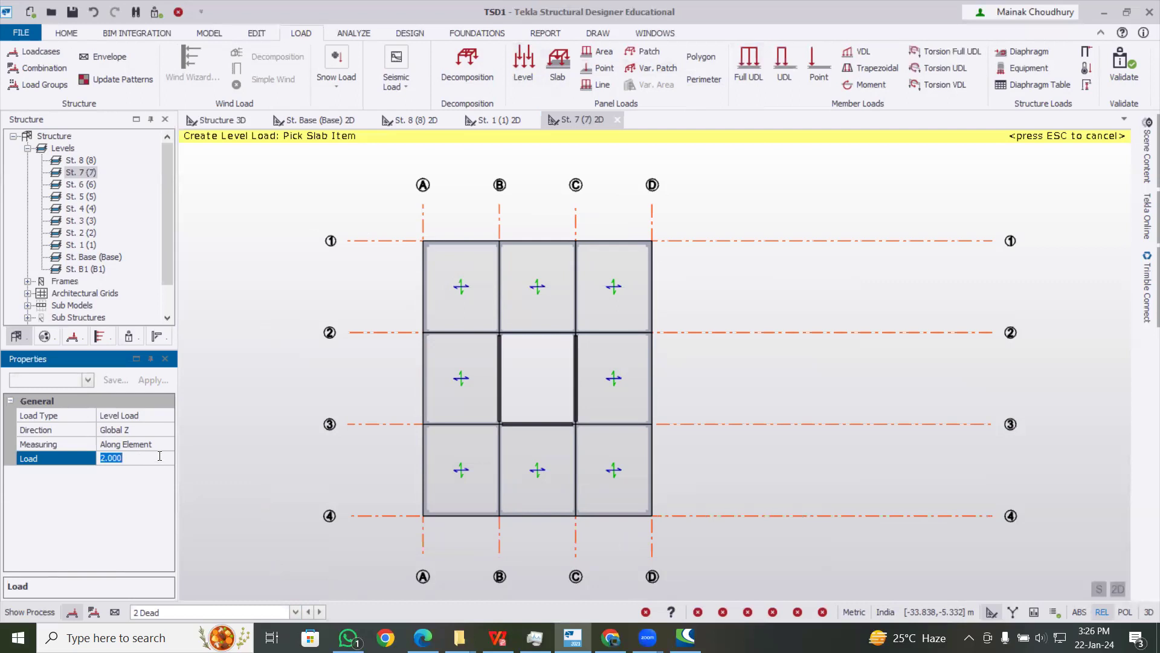
pyautogui.click(458, 316)
pyautogui.click(243, 610)
pyautogui.click(243, 611)
# Place 4 kN/m full UDLs on the St. 7 perimeter beams along grids 1, D, 4 and A
pyautogui.click(766, 77)
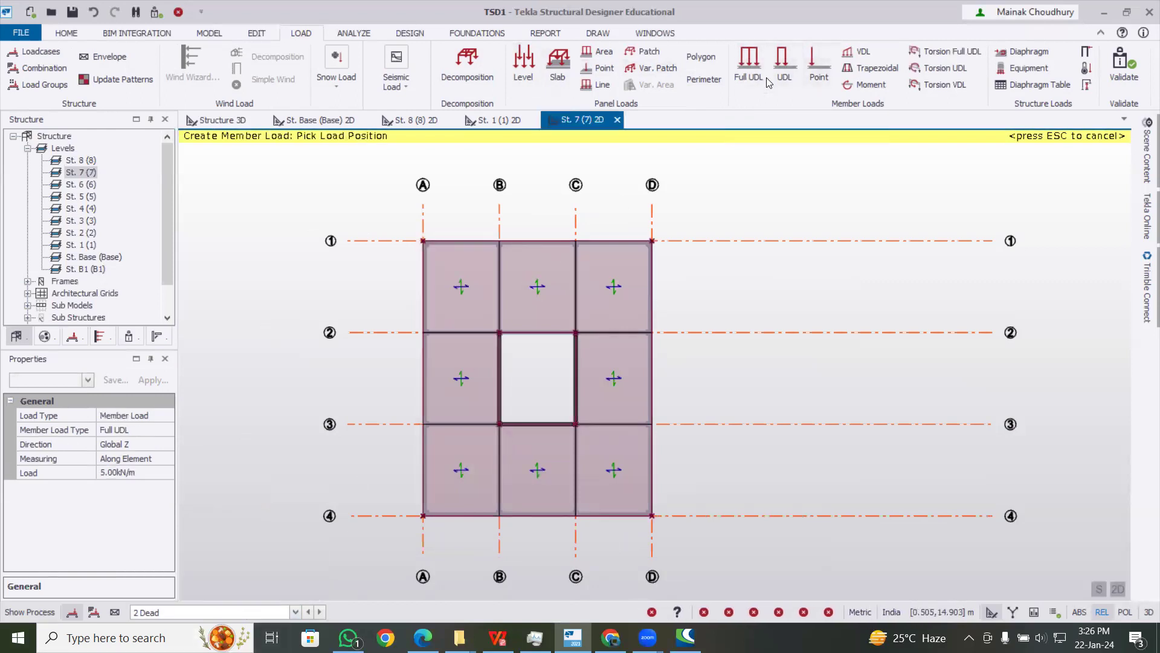
pyautogui.click(151, 472)
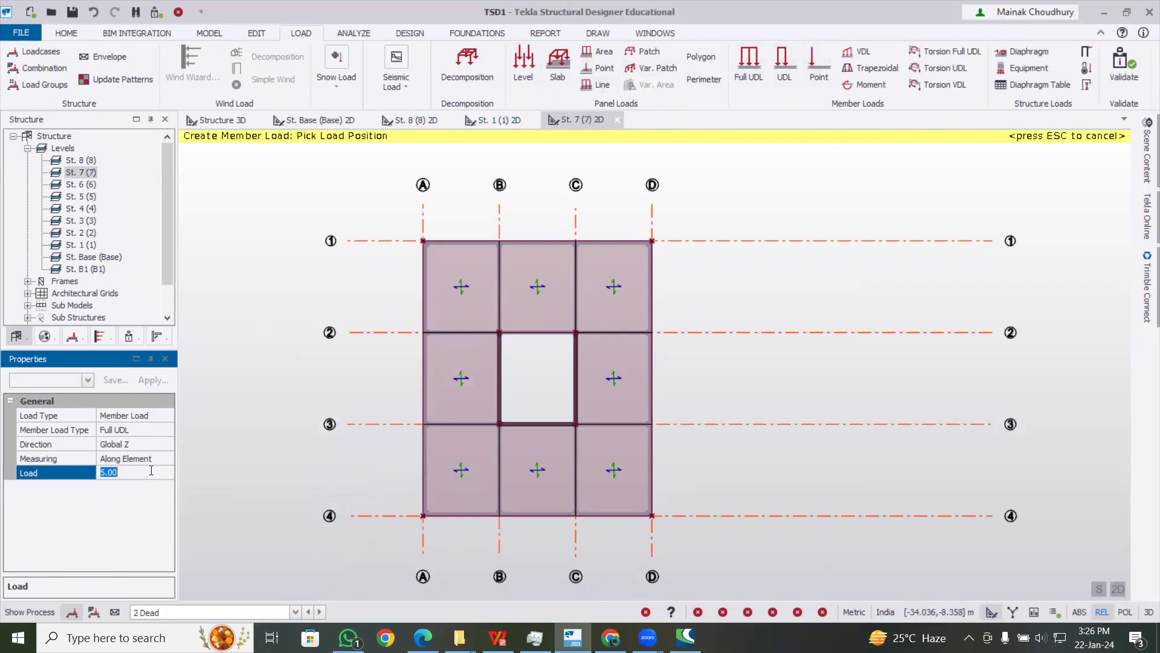
pyautogui.write('4')
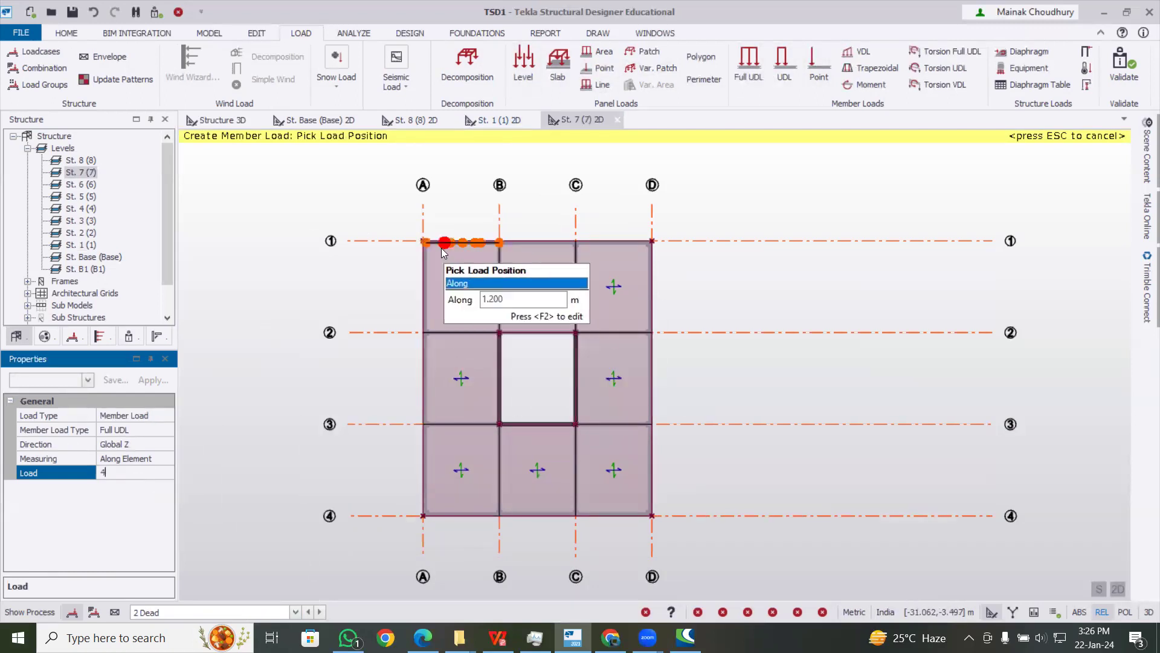
pyautogui.click(465, 242)
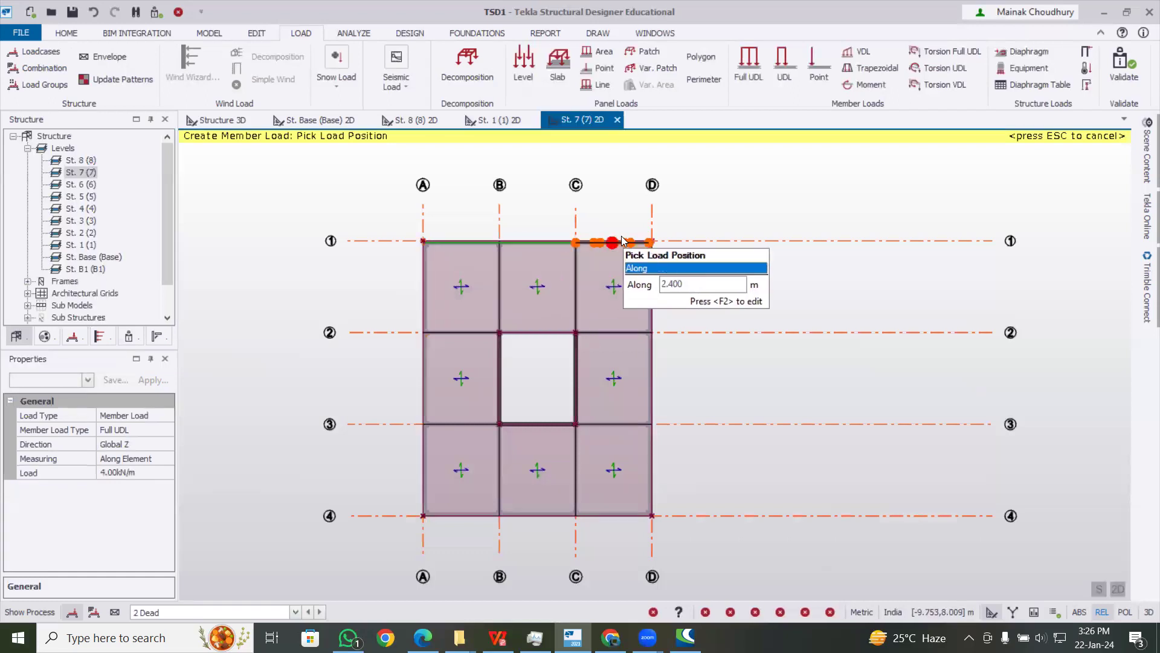
pyautogui.click(644, 289)
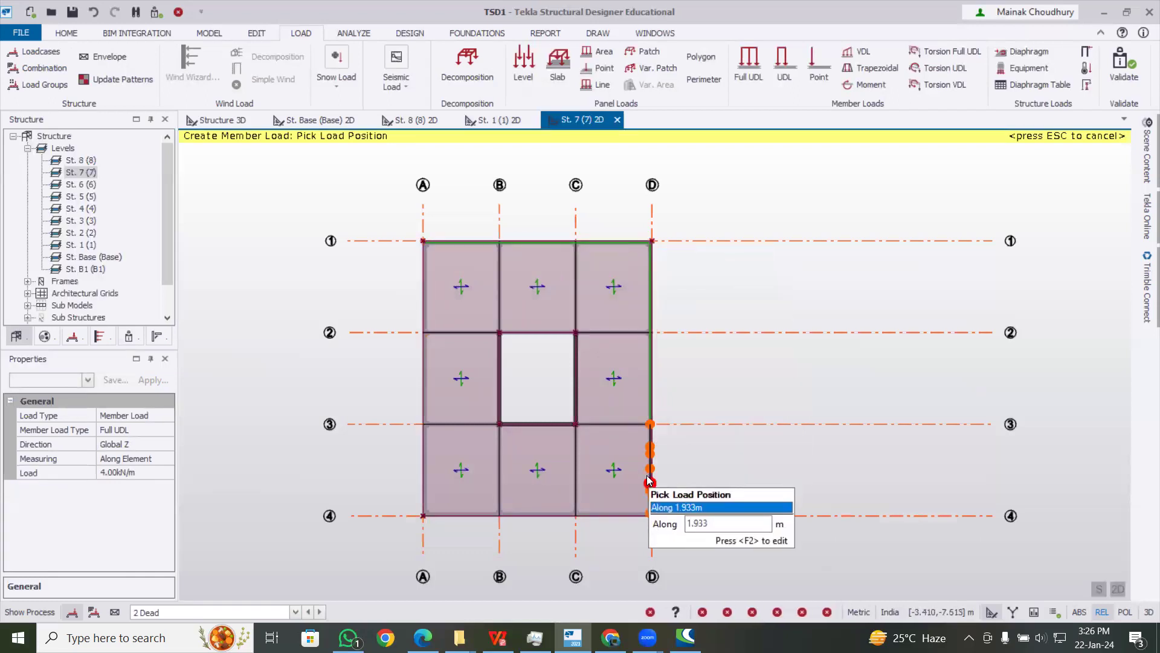
pyautogui.click(613, 519)
pyautogui.click(425, 493)
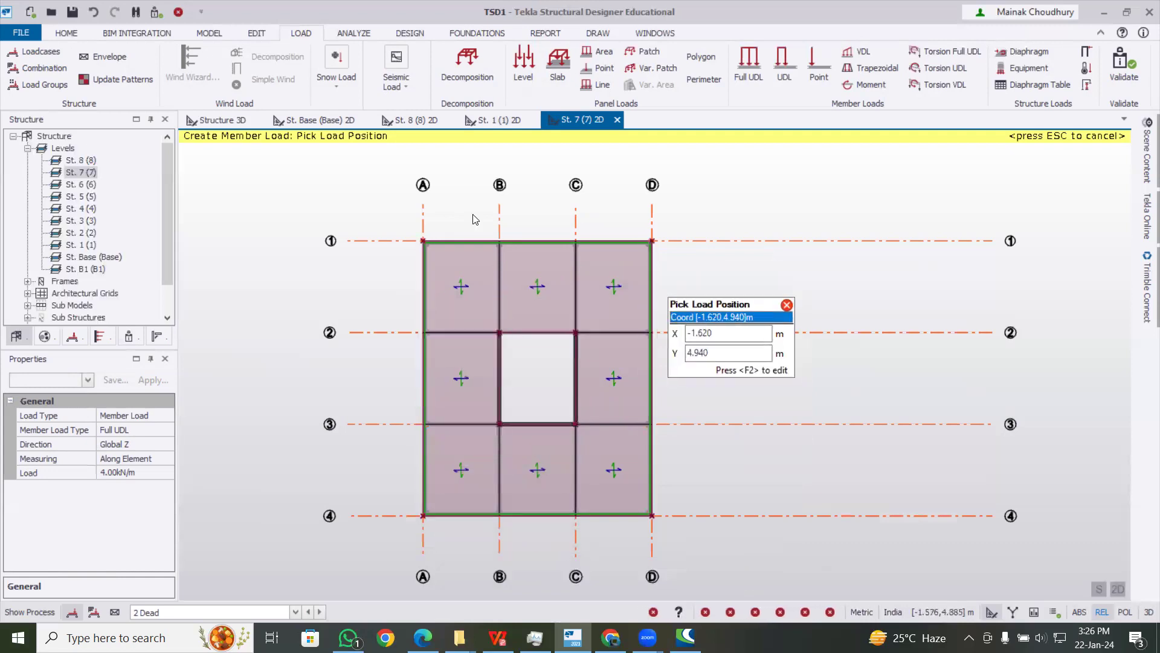
pyautogui.click(80, 160)
# On level St. 8, apply a 5 kN/m² level load in 2 Dead to the slab
pyautogui.doubleClick(80, 160)
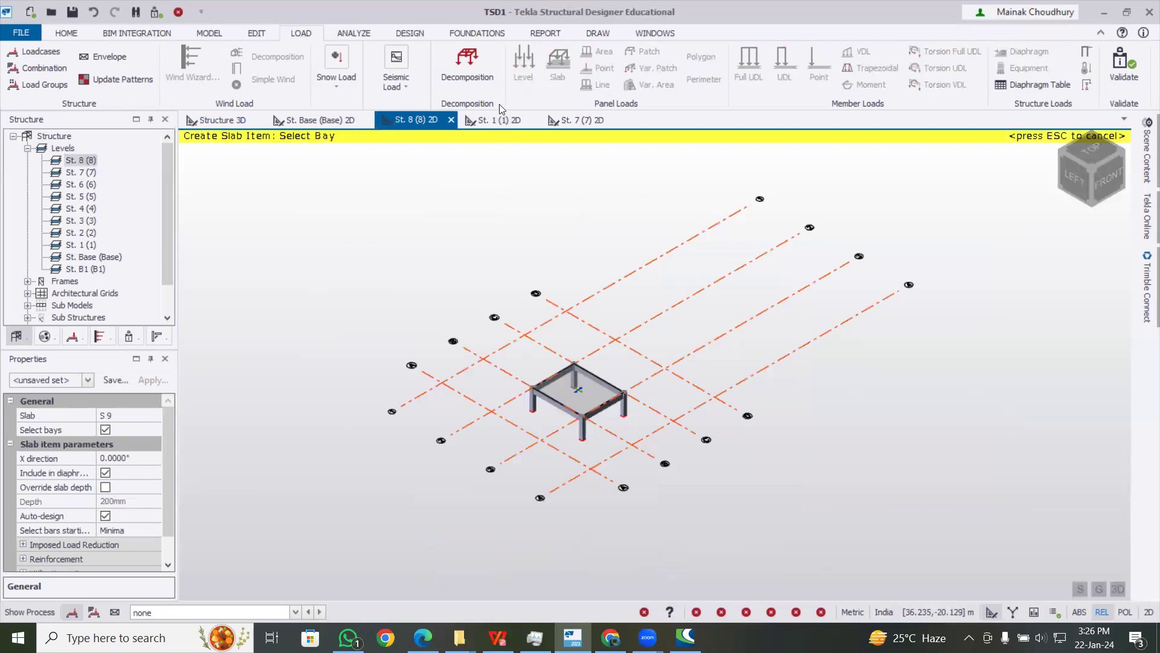
pyautogui.click(224, 612)
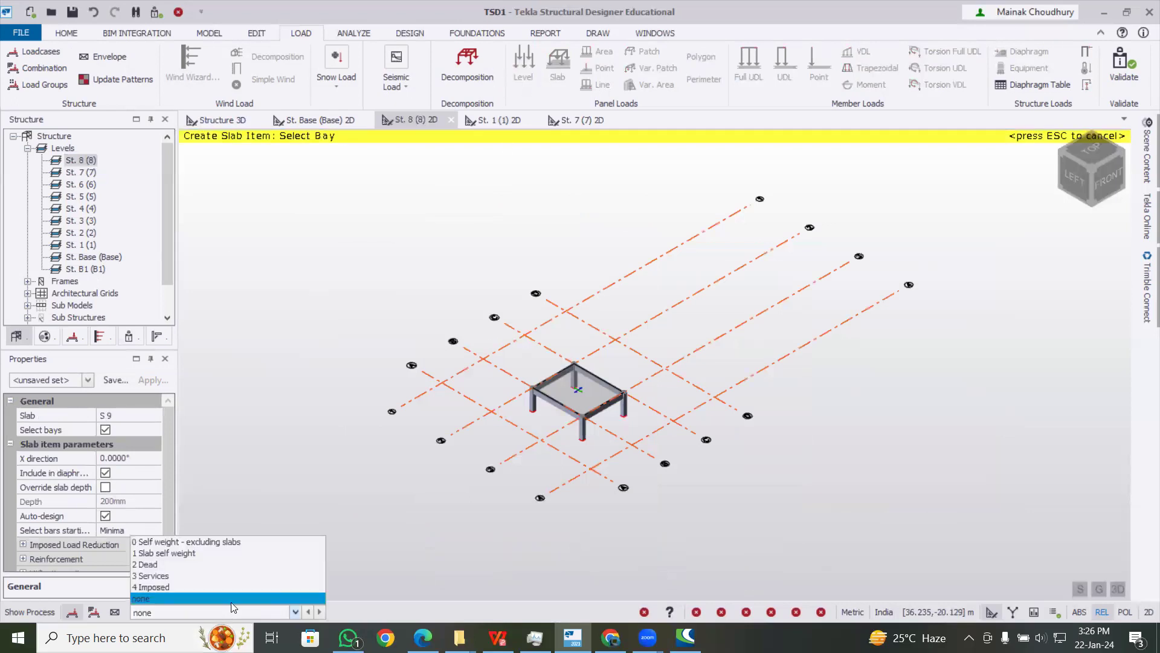
pyautogui.click(242, 565)
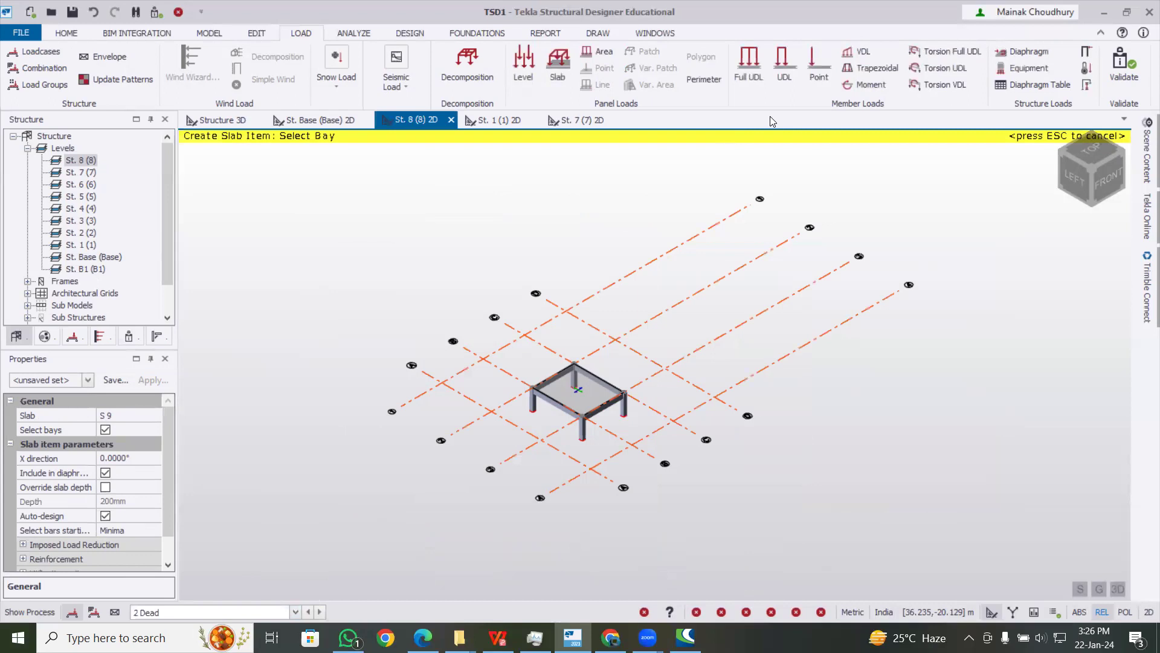
pyautogui.click(525, 70)
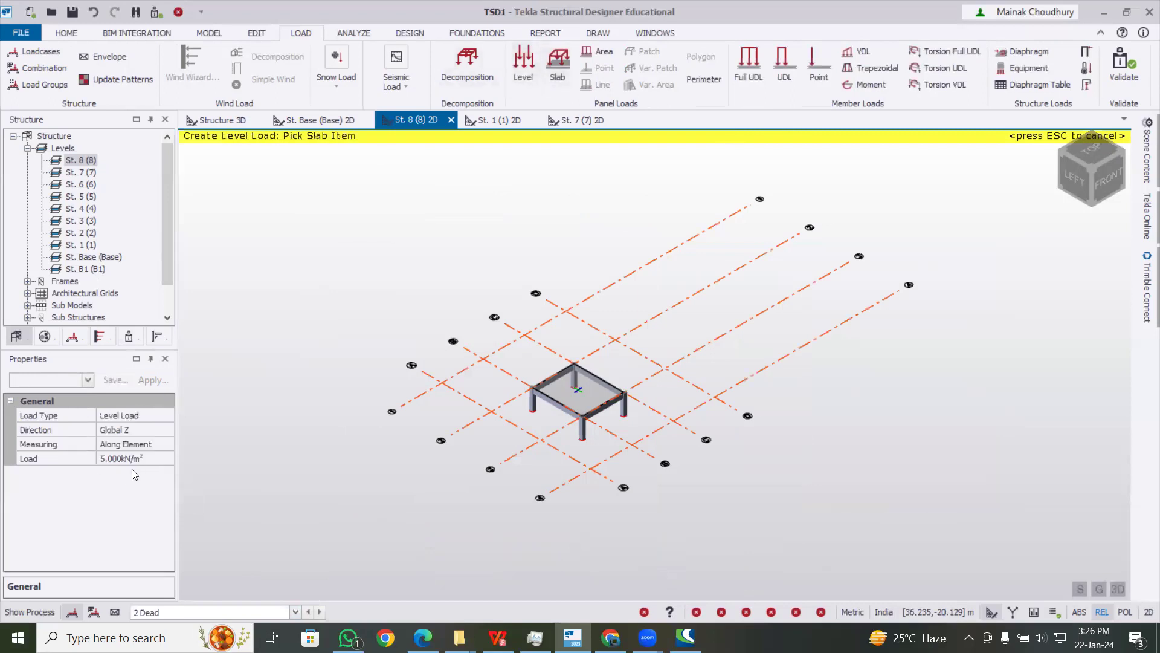
pyautogui.click(569, 388)
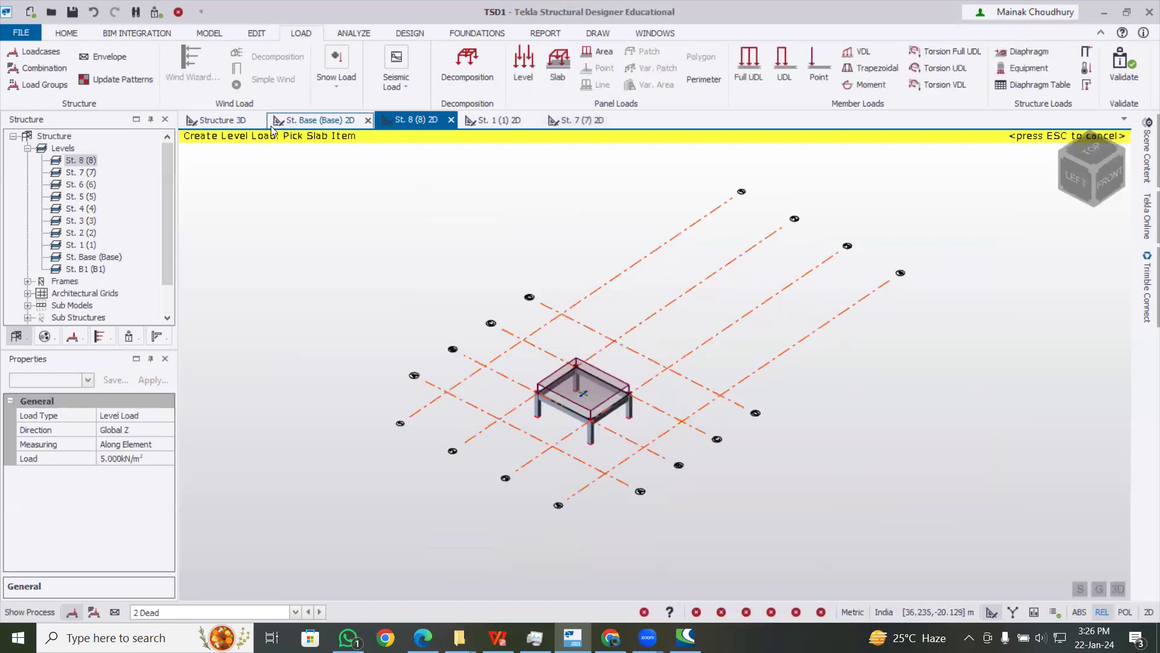
pyautogui.click(223, 124)
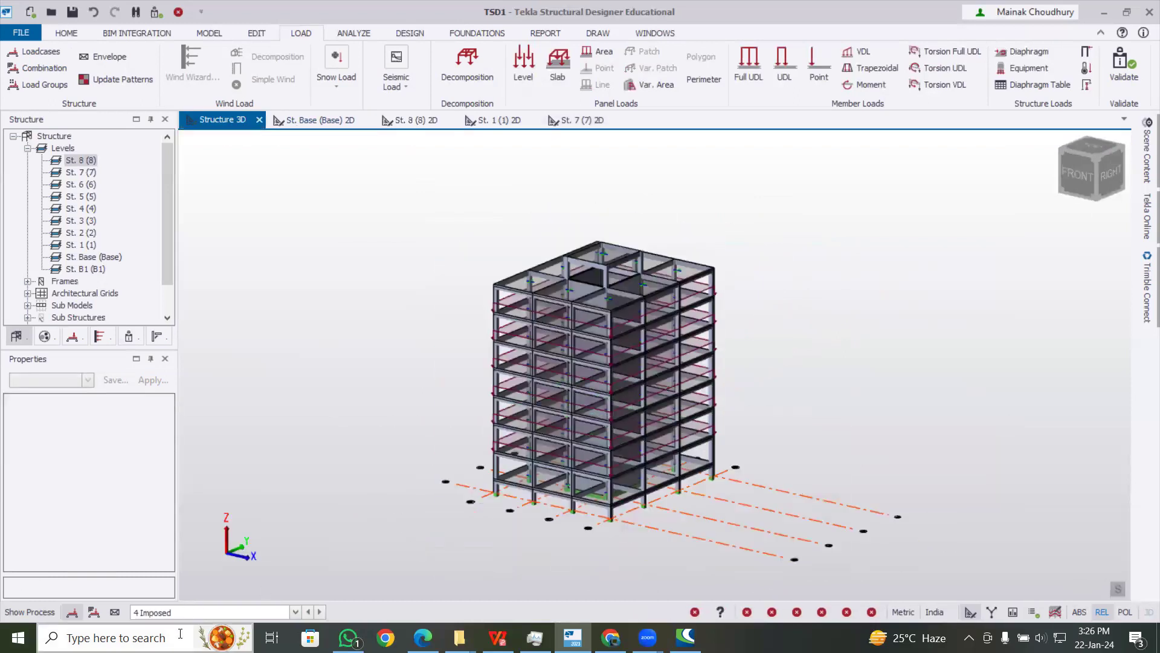
# Show the 2 Dead loads on the 3D building and launch the Seismic Wizard
pyautogui.click(196, 615)
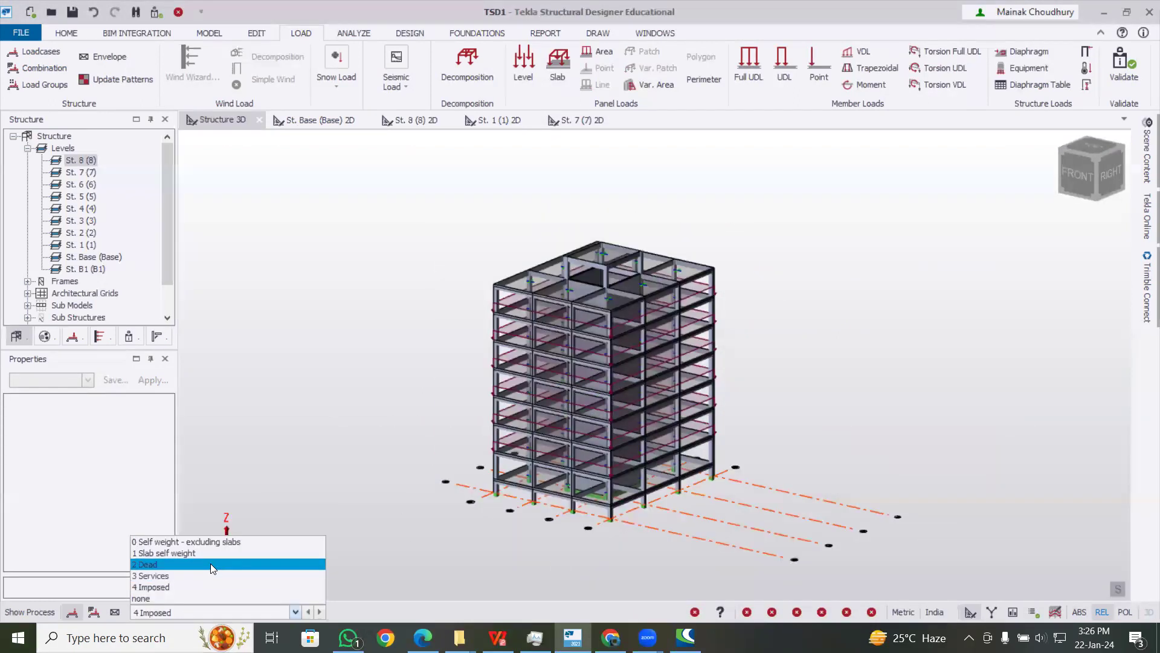
pyautogui.click(212, 563)
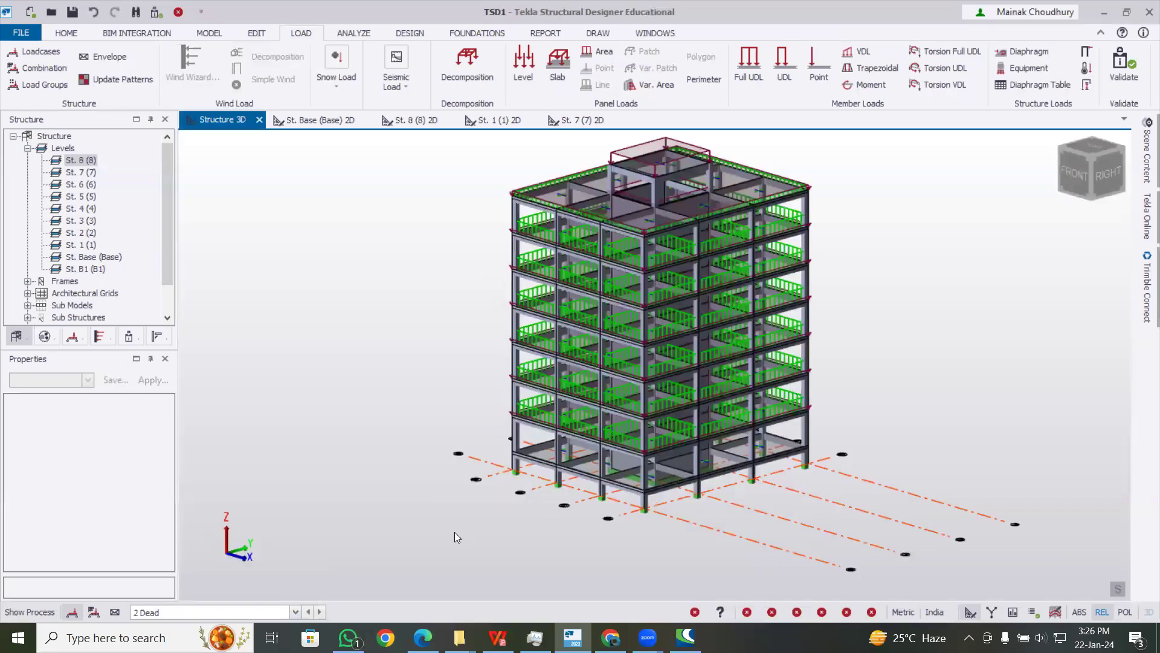
pyautogui.click(405, 35)
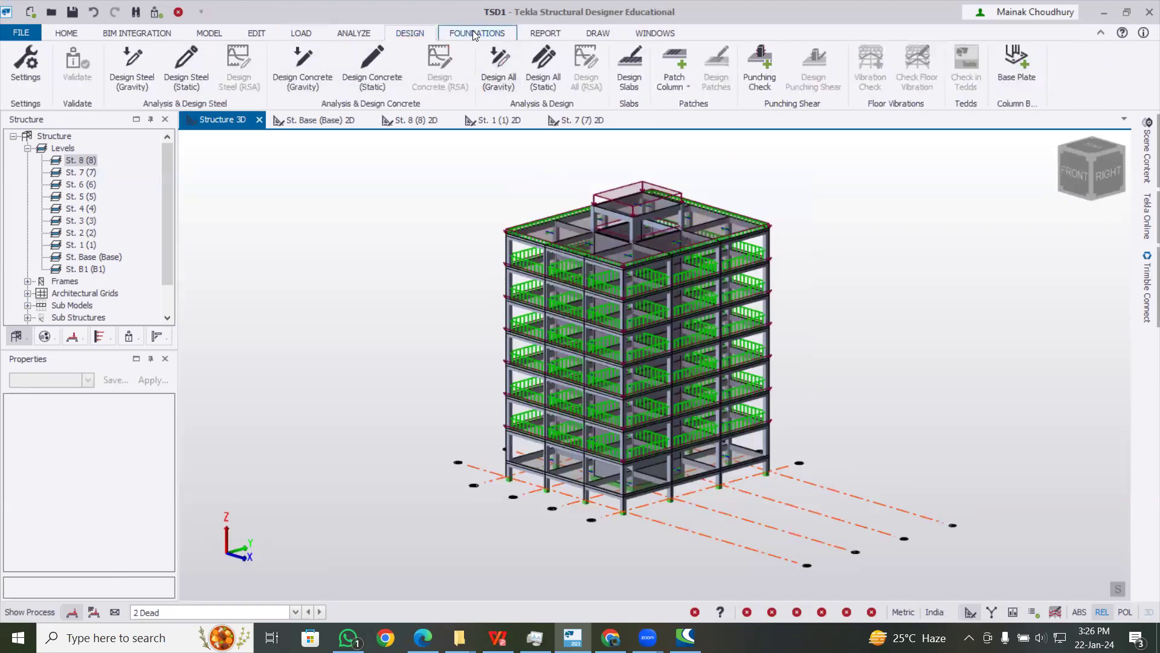
pyautogui.click(301, 34)
pyautogui.click(390, 90)
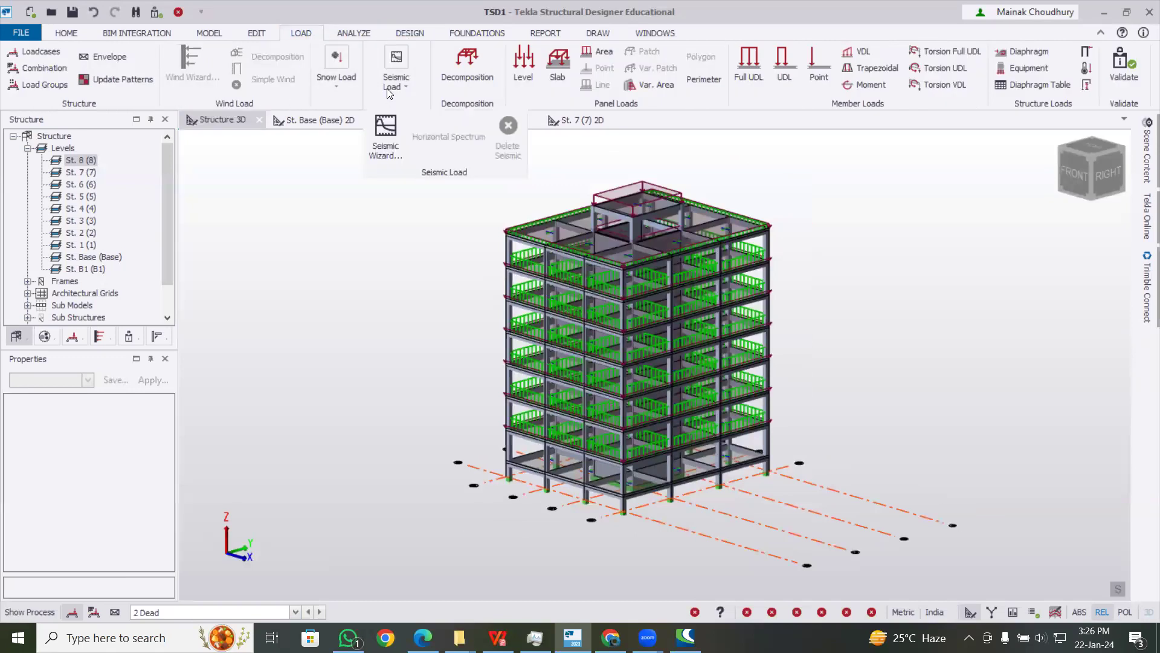
pyautogui.click(384, 134)
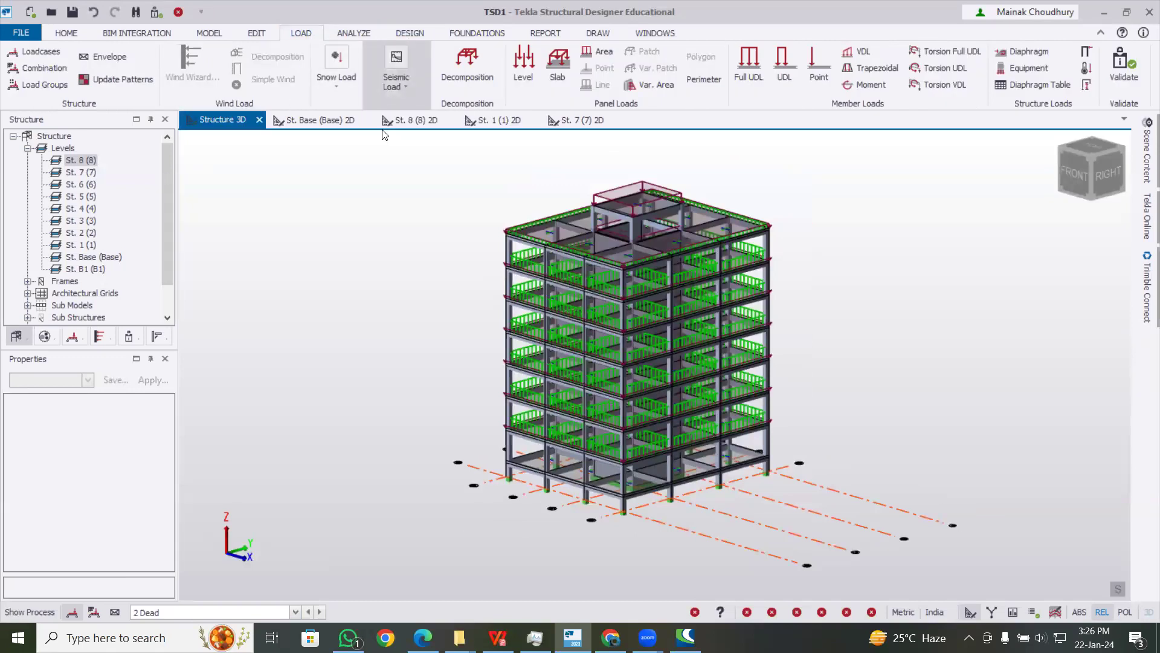
# Set seismic to ignore St. Base (Base) and below, with Zone V and importance factor 1.0
pyautogui.click(726, 499)
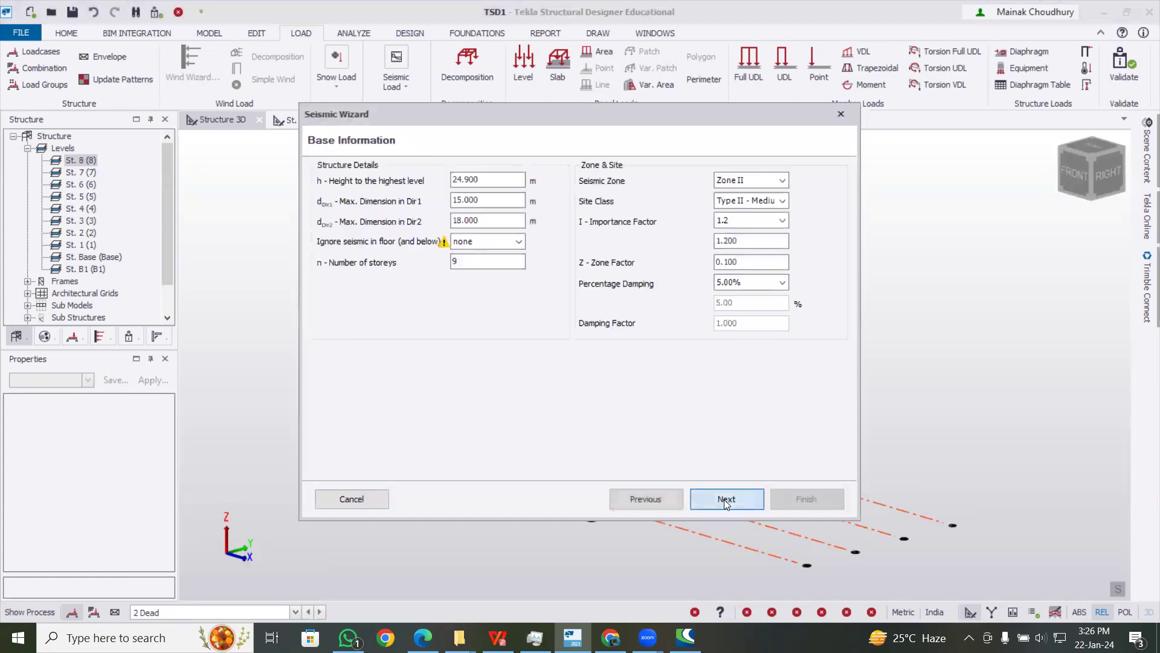
pyautogui.click(519, 241)
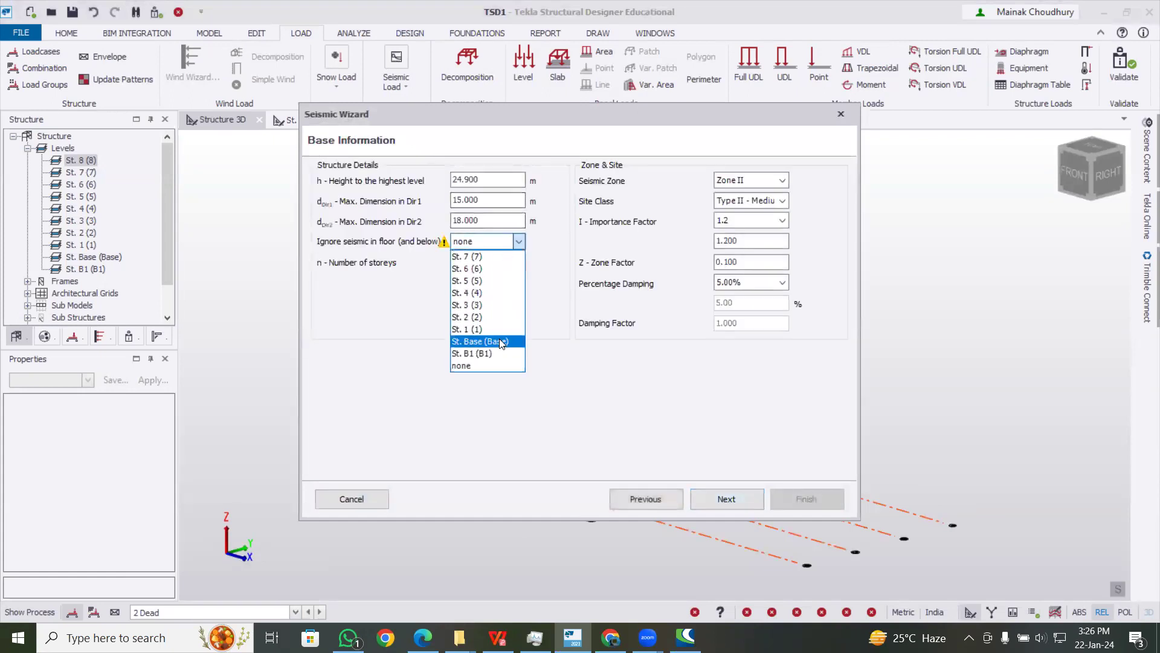
pyautogui.click(481, 341)
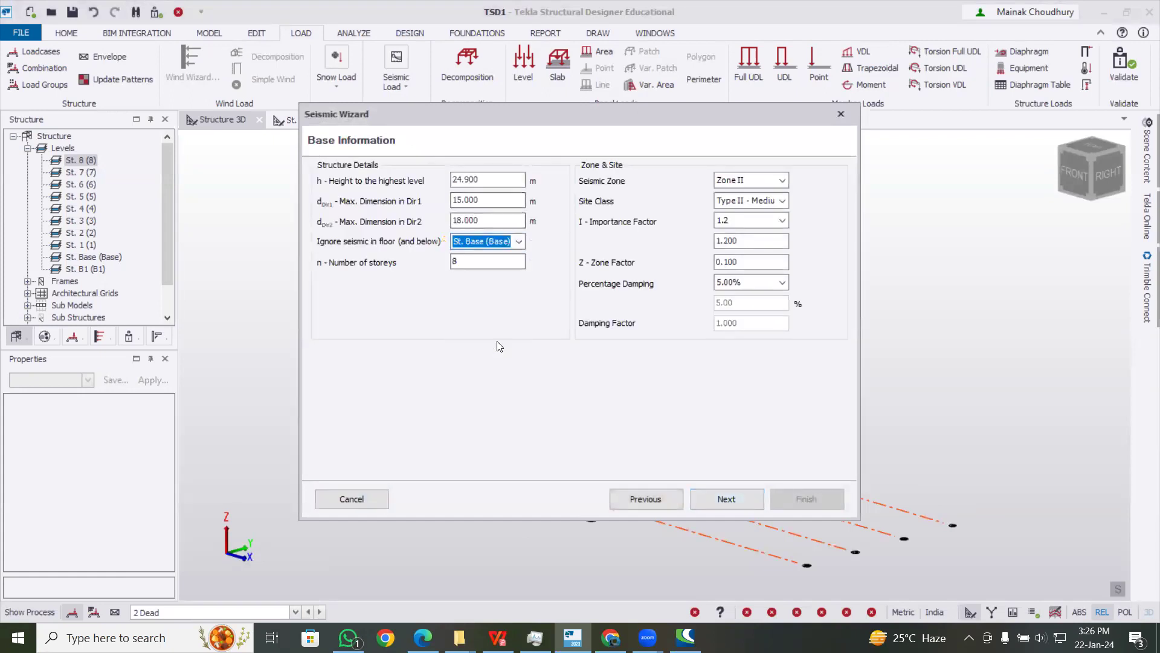
pyautogui.click(749, 182)
pyautogui.click(749, 232)
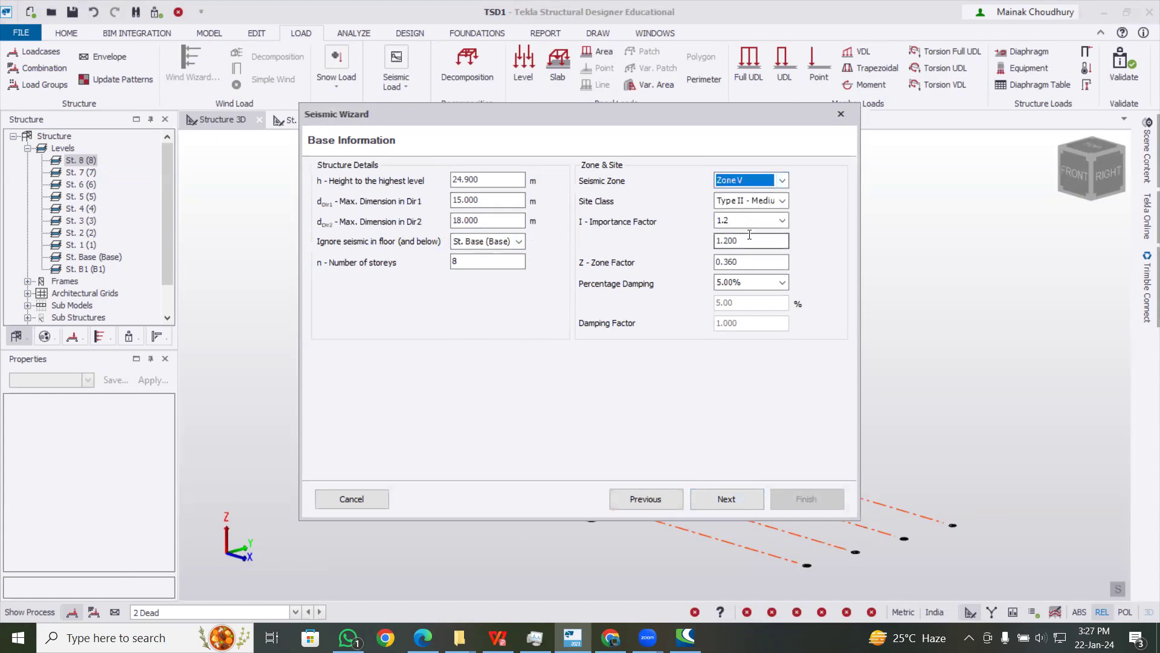
pyautogui.click(782, 220)
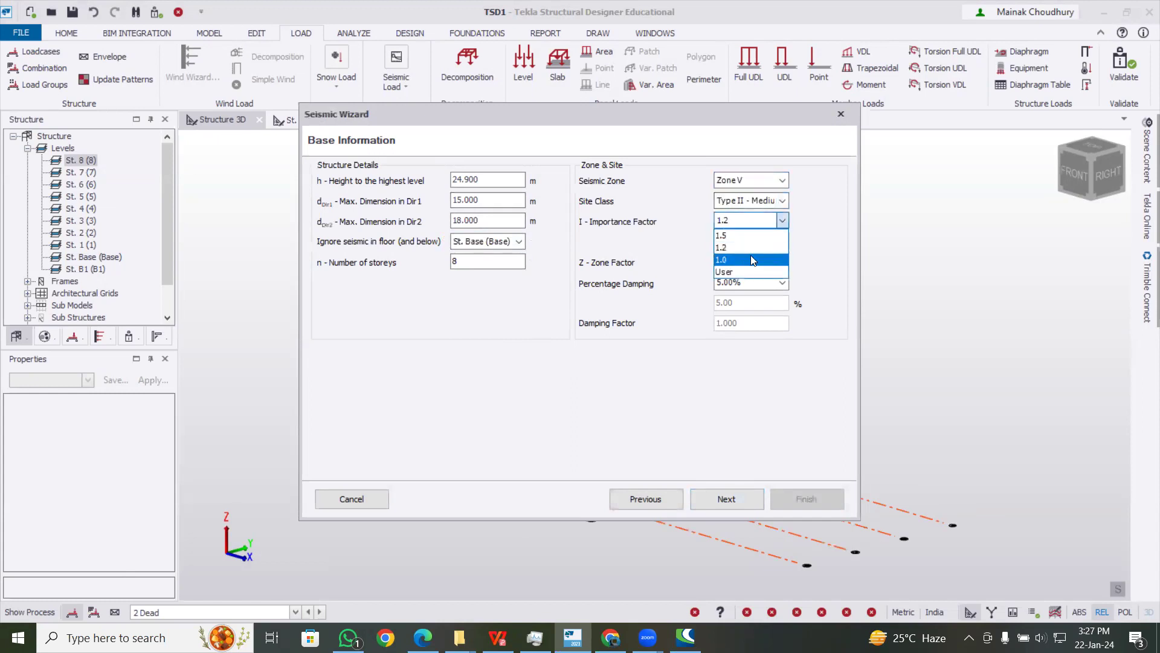
pyautogui.click(751, 256)
pyautogui.click(781, 221)
pyautogui.click(782, 222)
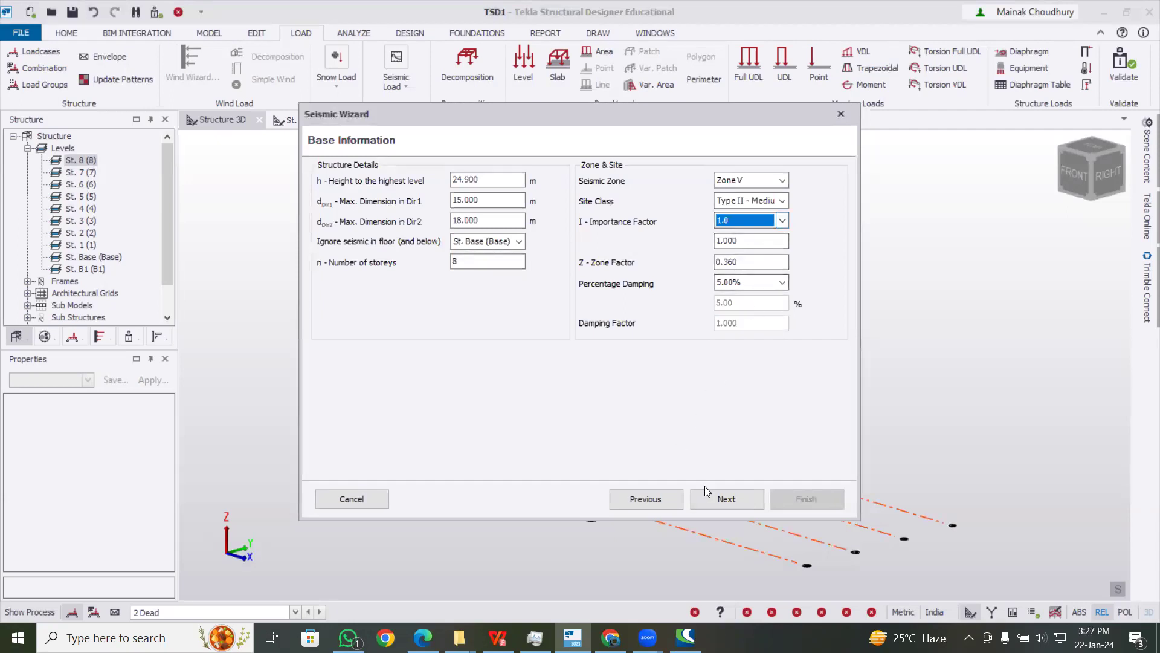
pyautogui.click(719, 499)
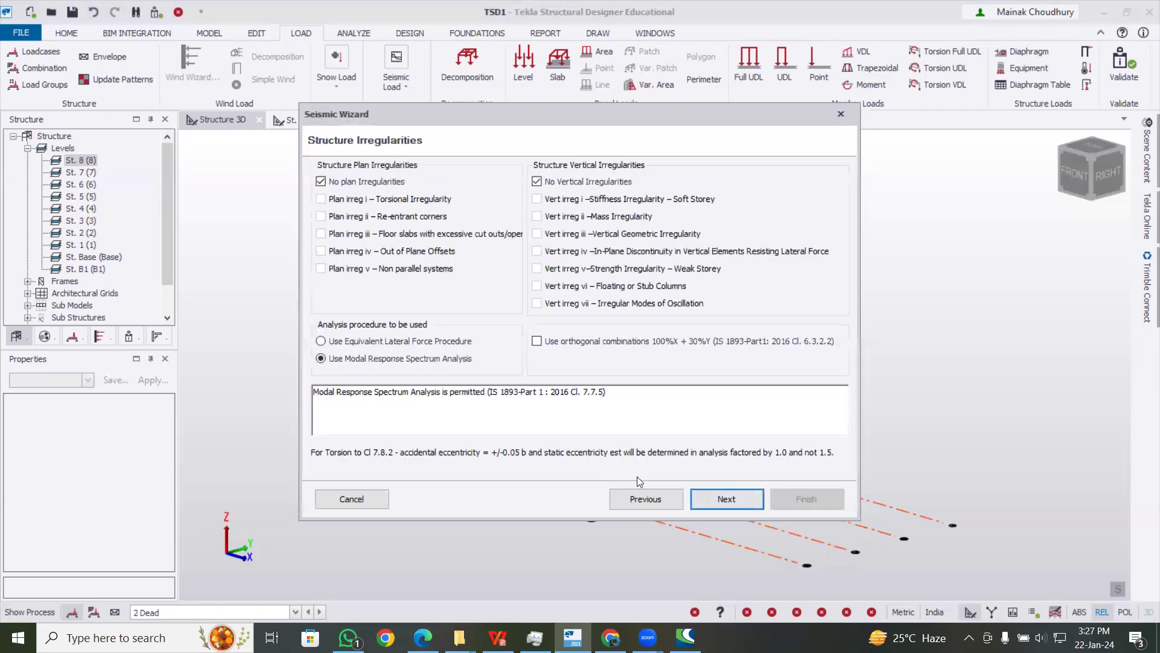
# Set the structure type to All other buildings for both directions 1 and 2
pyautogui.click(737, 500)
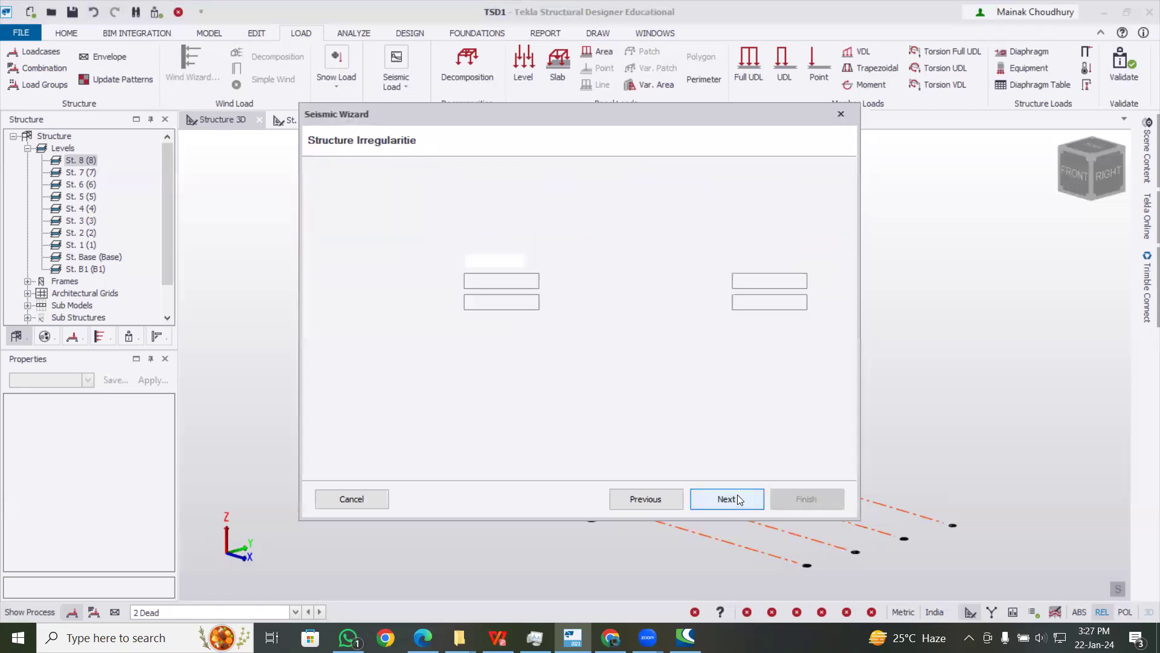
pyautogui.click(527, 260)
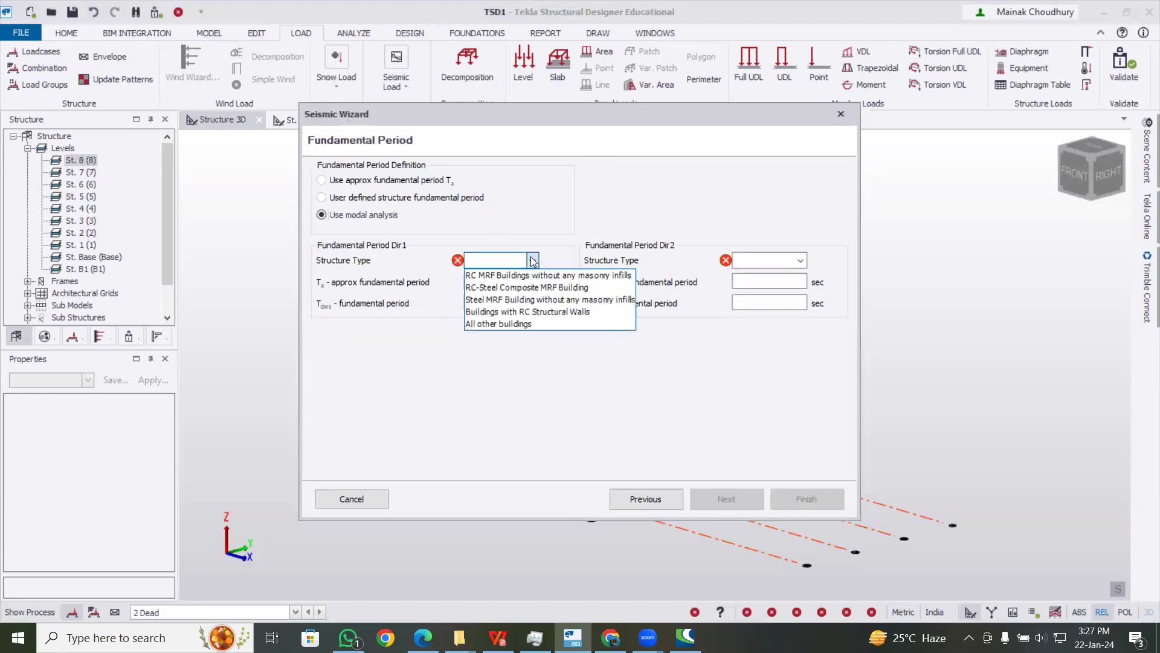
pyautogui.click(532, 273)
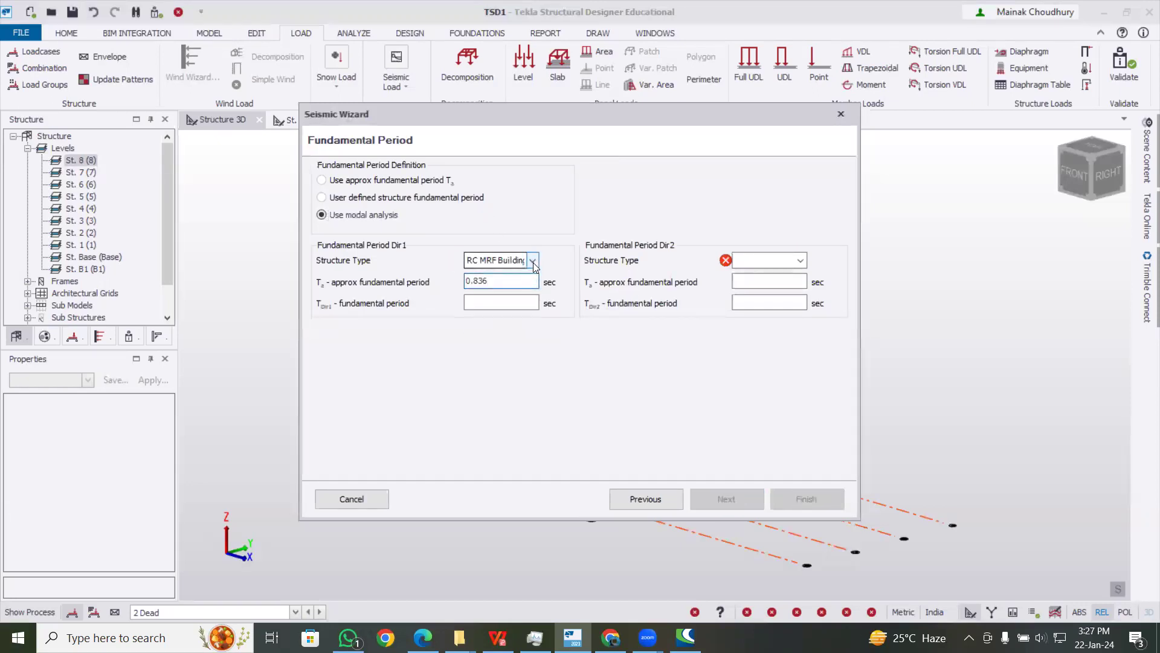
pyautogui.click(533, 262)
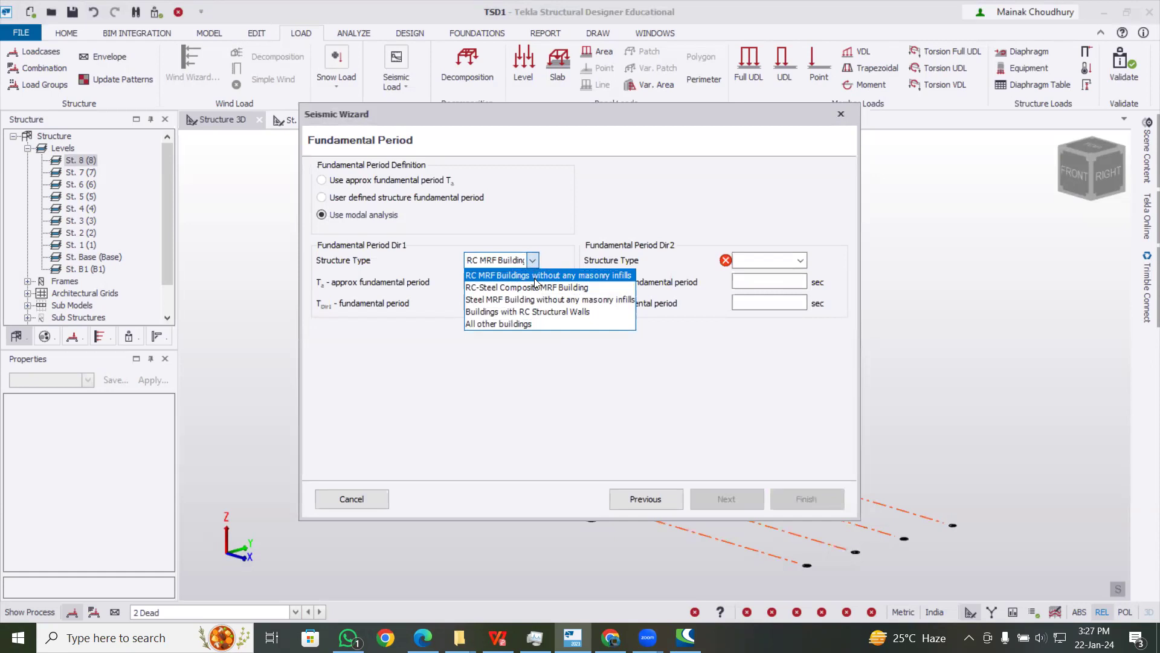
pyautogui.click(551, 325)
pyautogui.click(785, 260)
pyautogui.click(756, 325)
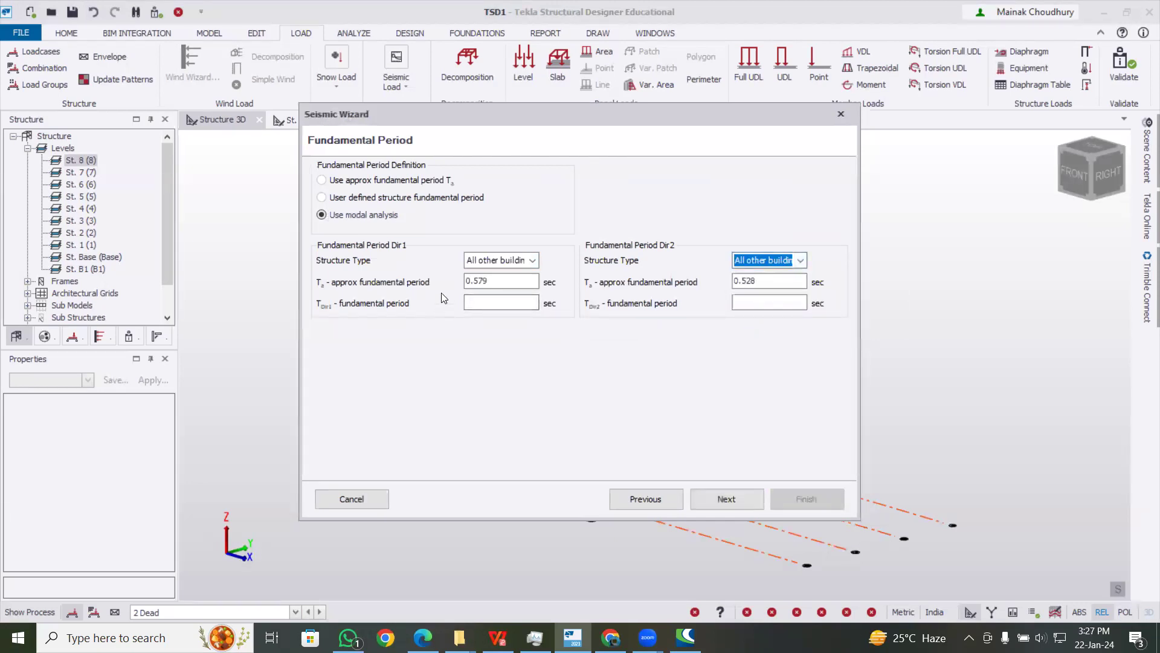
pyautogui.click(709, 503)
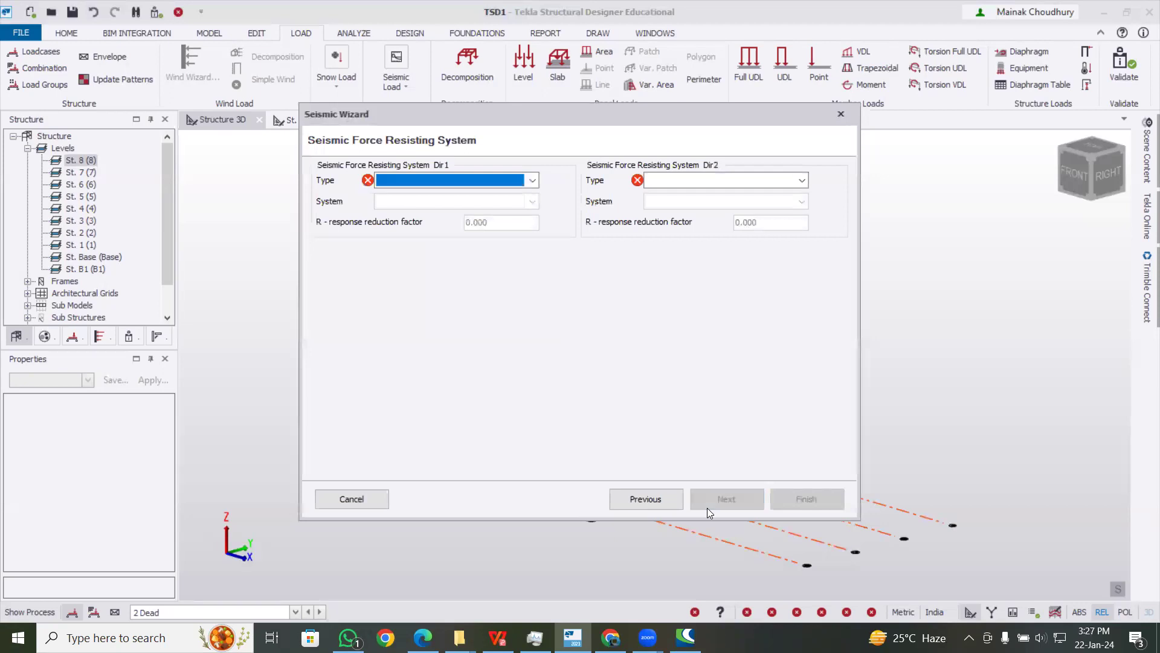
# Choose Moment Frame Systems with RC building with SMRF in both directions
pyautogui.click(532, 180)
pyautogui.click(526, 192)
pyautogui.click(533, 201)
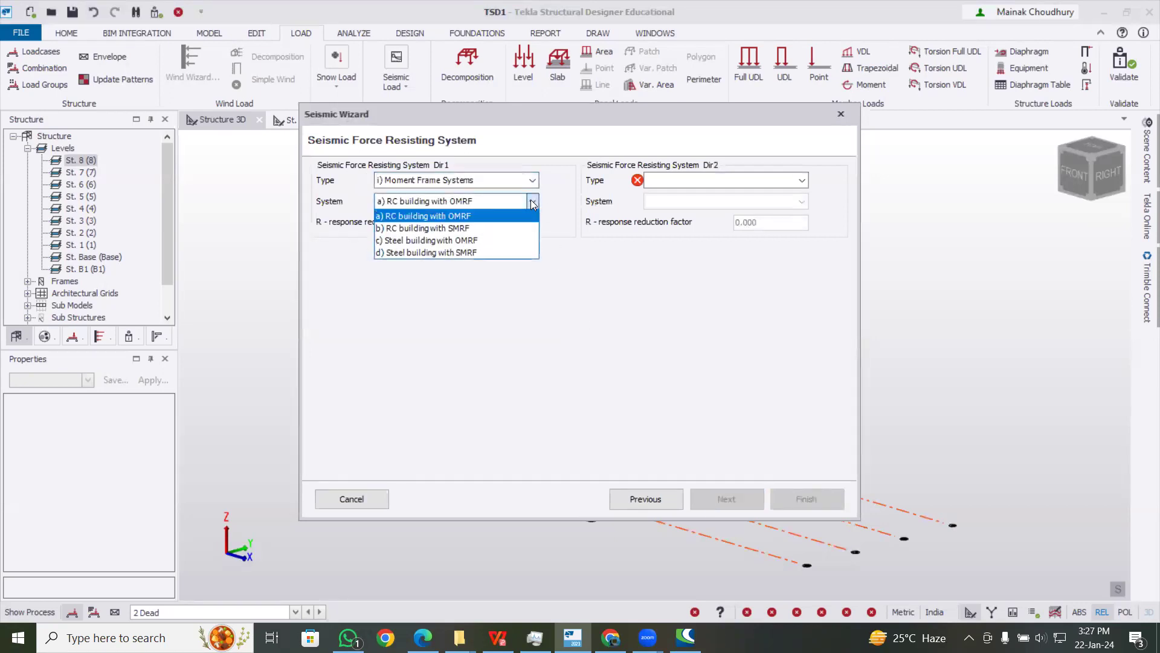
pyautogui.click(508, 229)
pyautogui.click(677, 180)
pyautogui.click(697, 195)
pyautogui.click(695, 201)
pyautogui.click(690, 225)
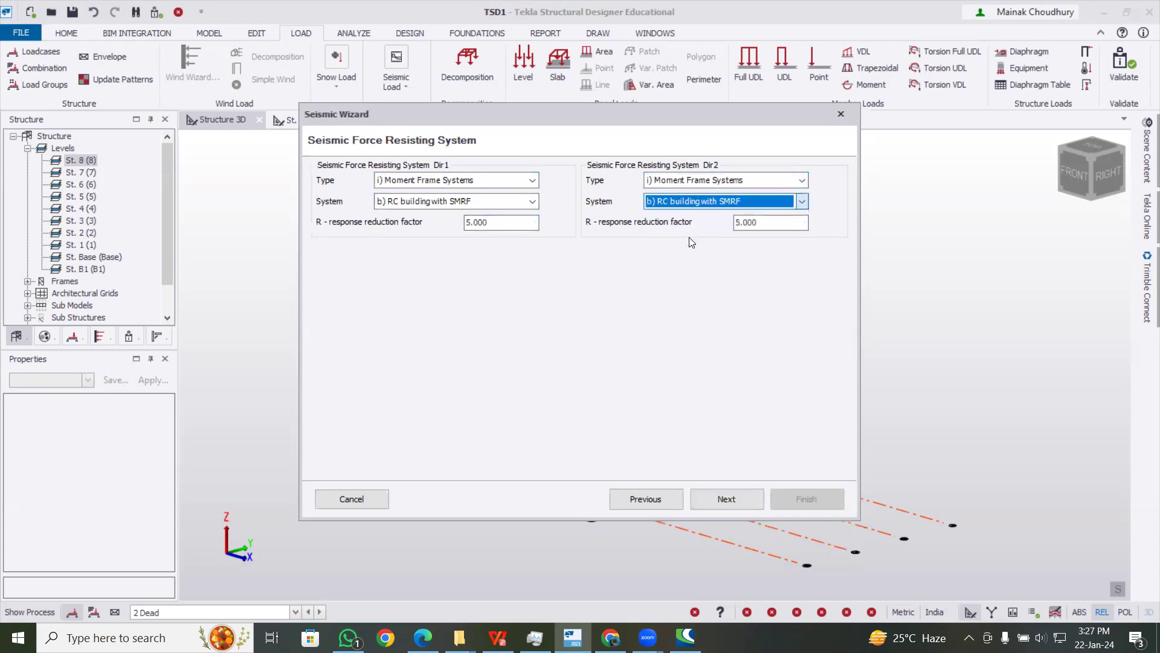
pyautogui.click(729, 496)
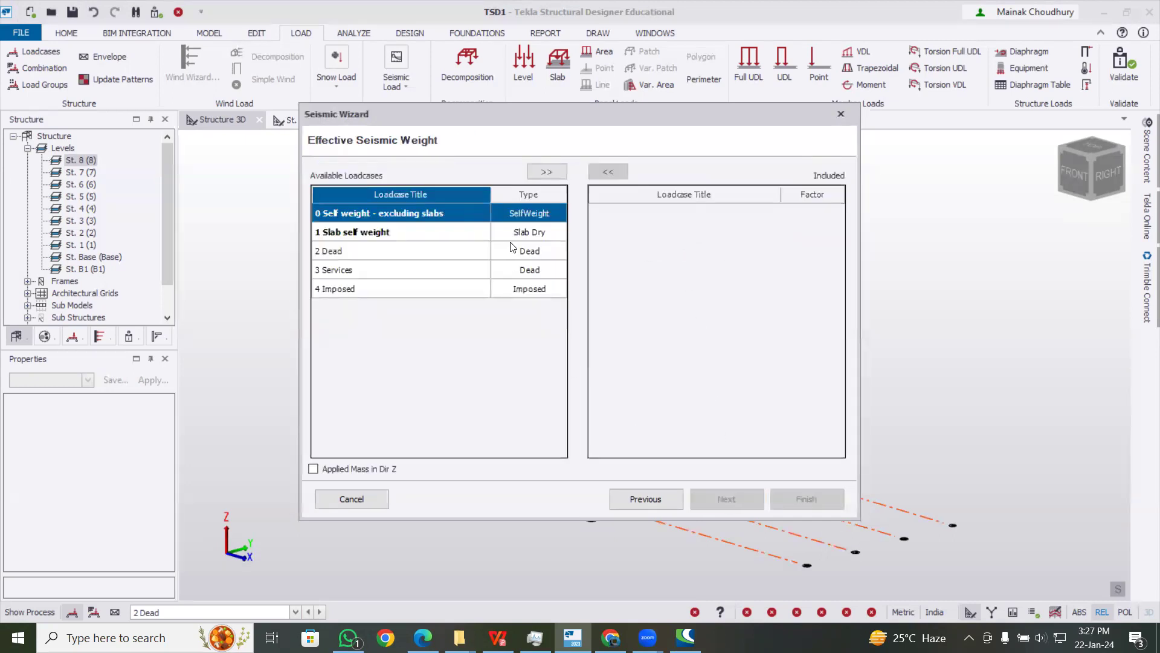
# Add all five loadcases to the seismic weight with Imposed at 0.250, then finish the wizard
pyautogui.moveTo(405, 223); pyautogui.dragTo(410, 296)
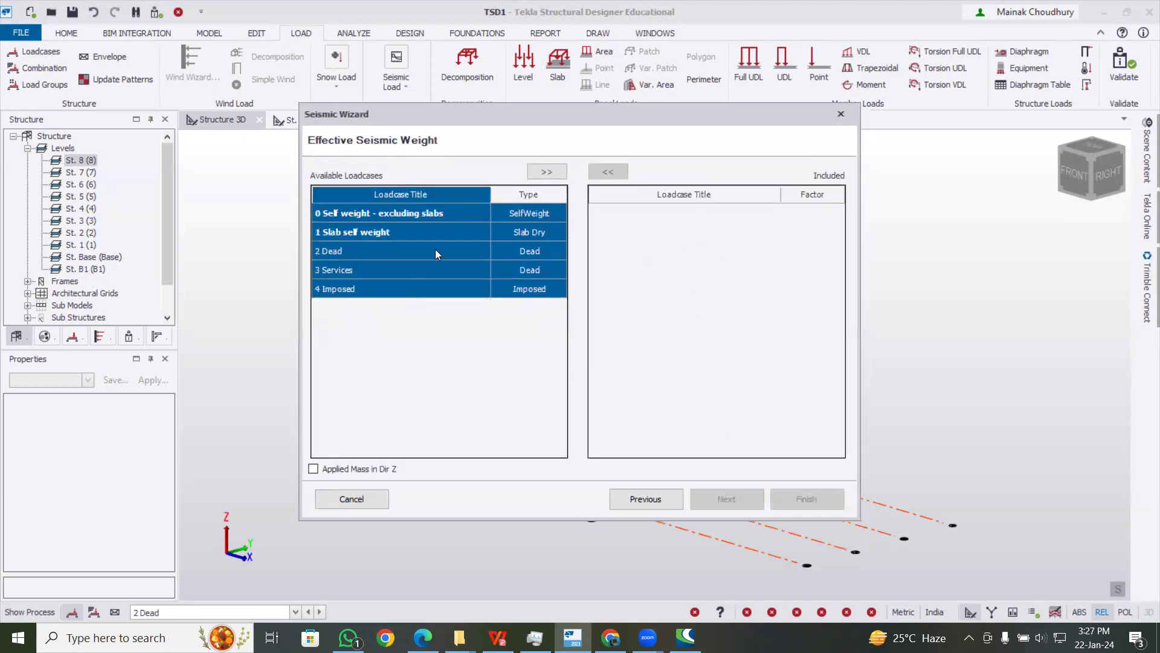
pyautogui.click(547, 172)
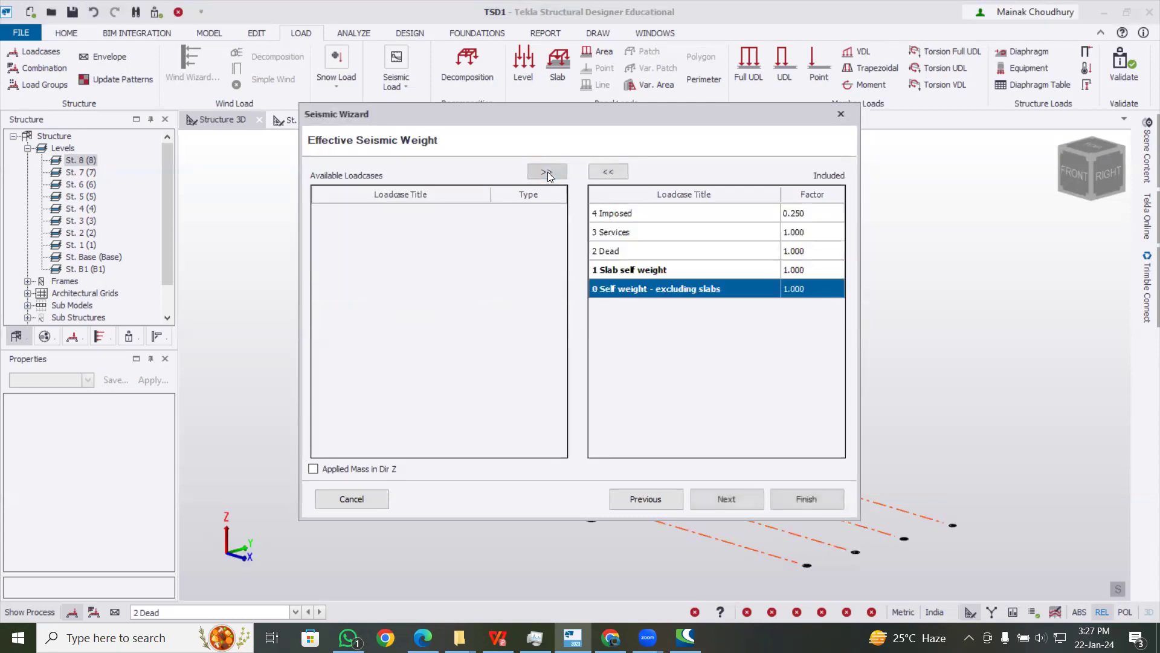
pyautogui.click(808, 214)
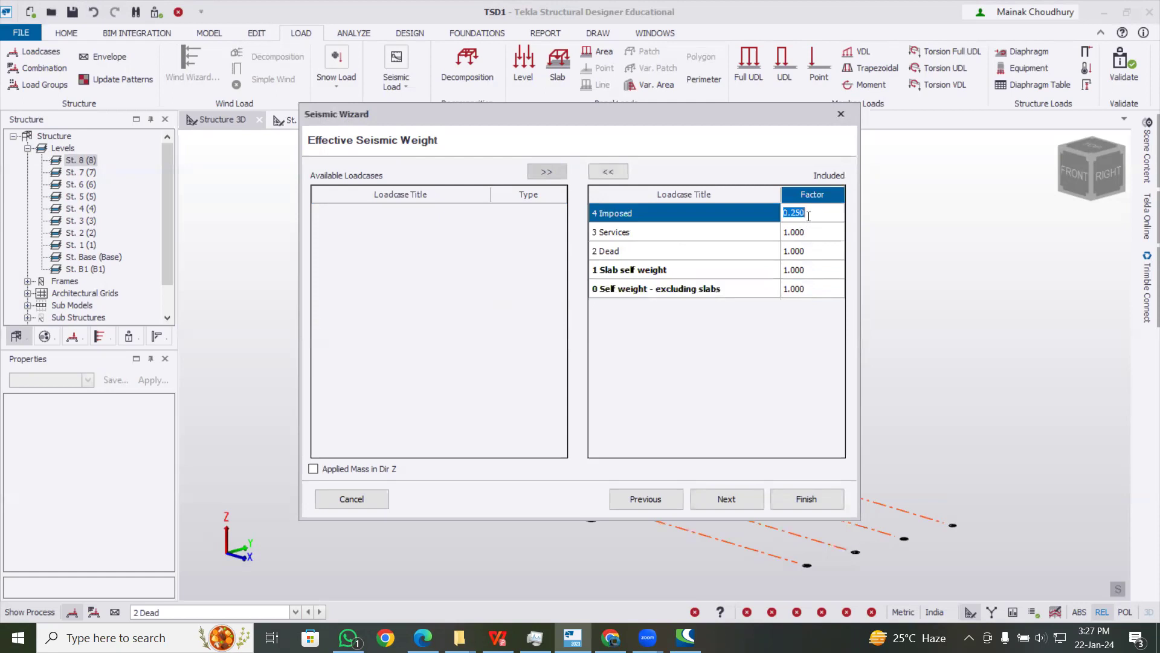
pyautogui.click(721, 219)
pyautogui.click(722, 230)
pyautogui.click(730, 221)
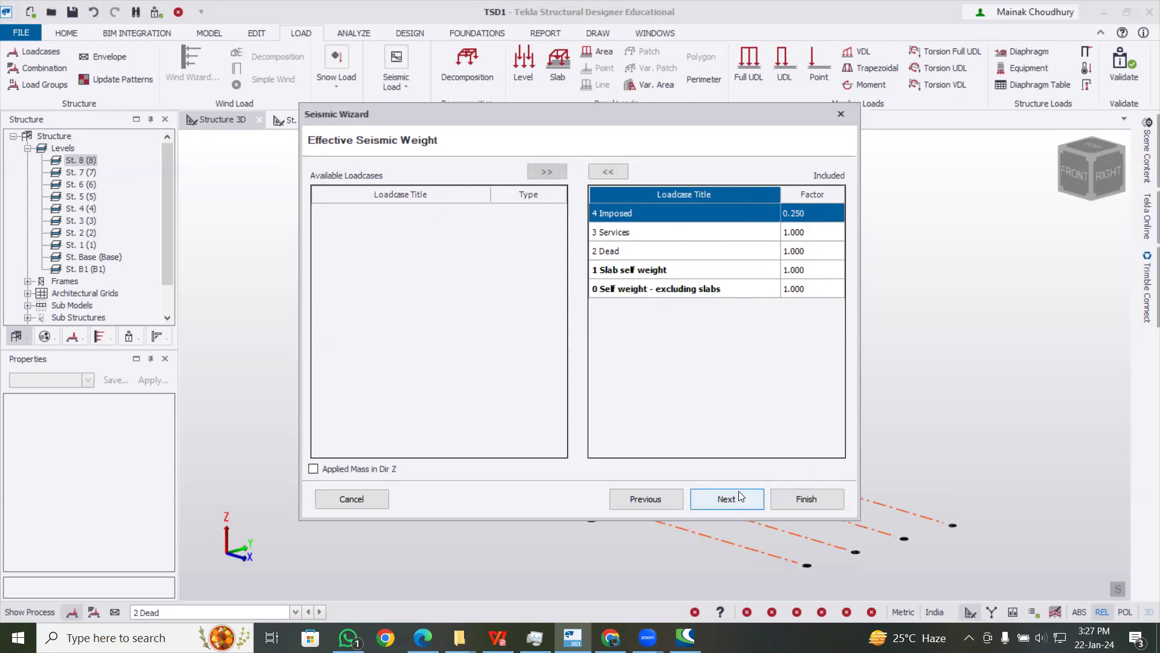
pyautogui.click(756, 502)
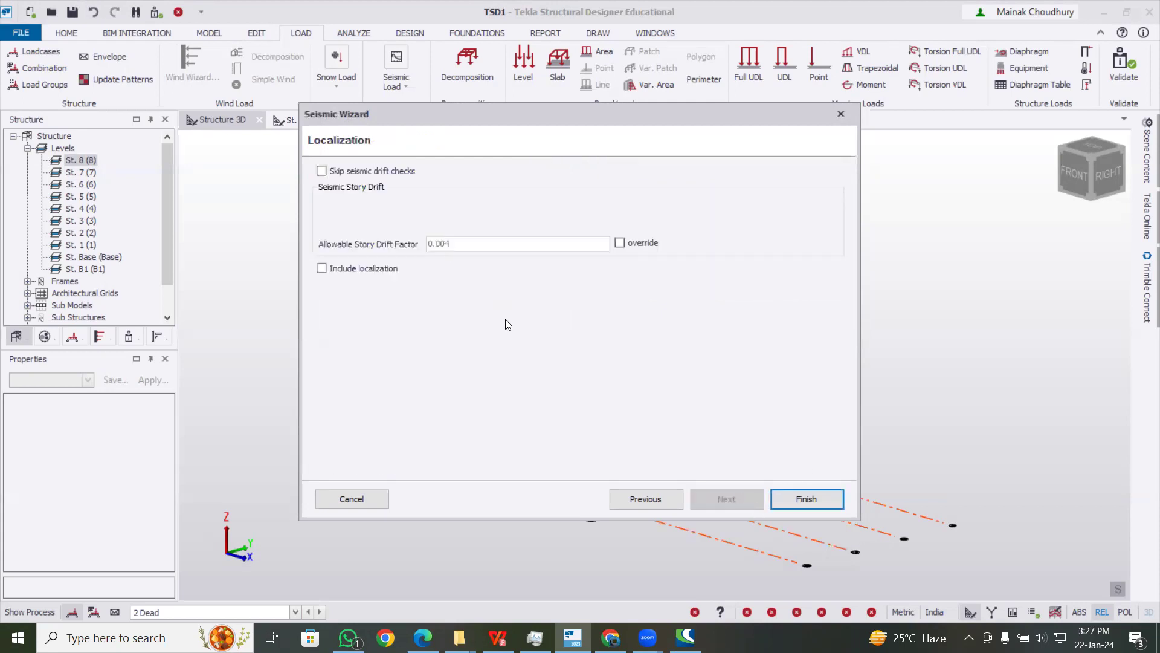
pyautogui.click(808, 499)
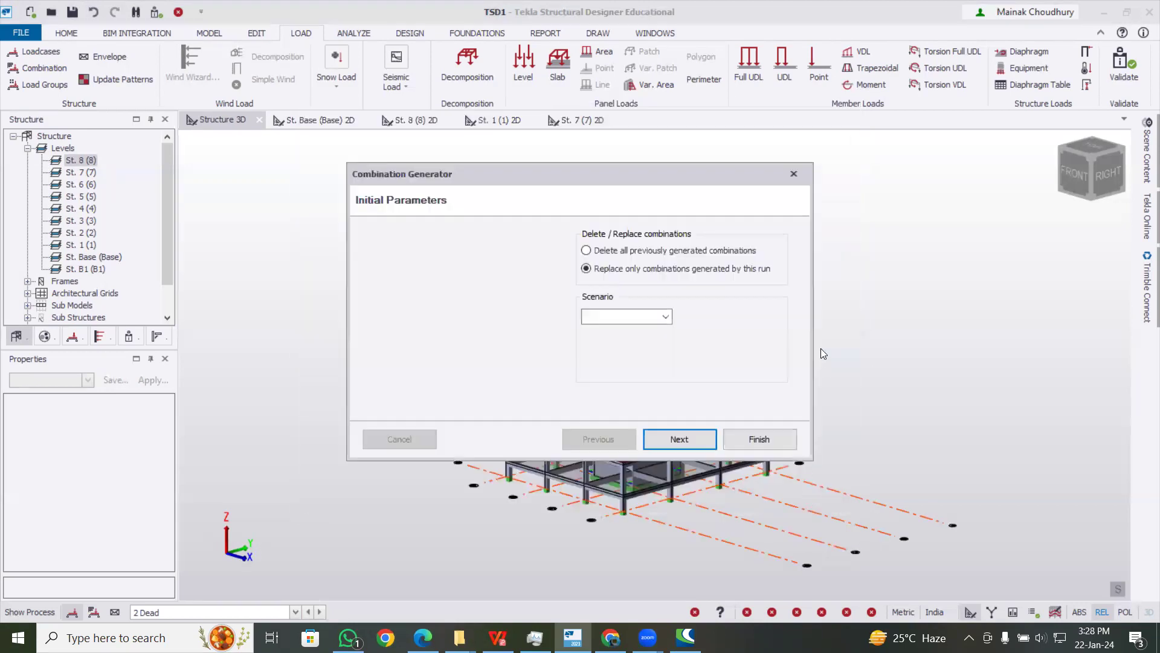
# Generate the Operating-scenario combinations, including three LS seismic combinations
pyautogui.click(665, 318)
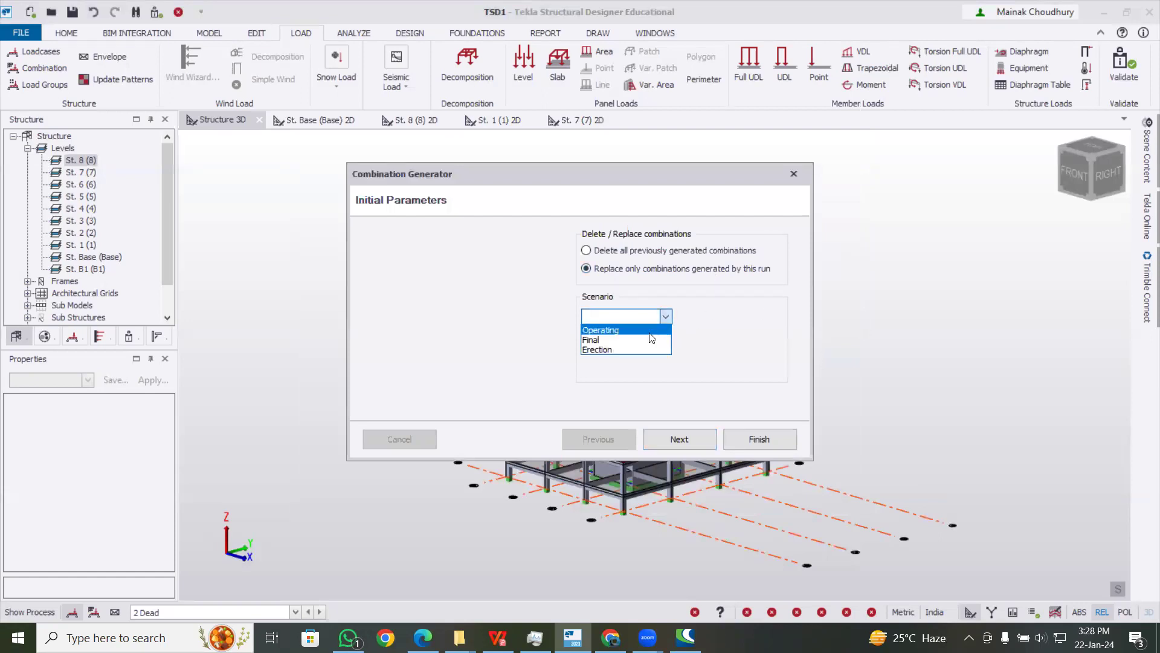
pyautogui.click(599, 330)
pyautogui.click(684, 435)
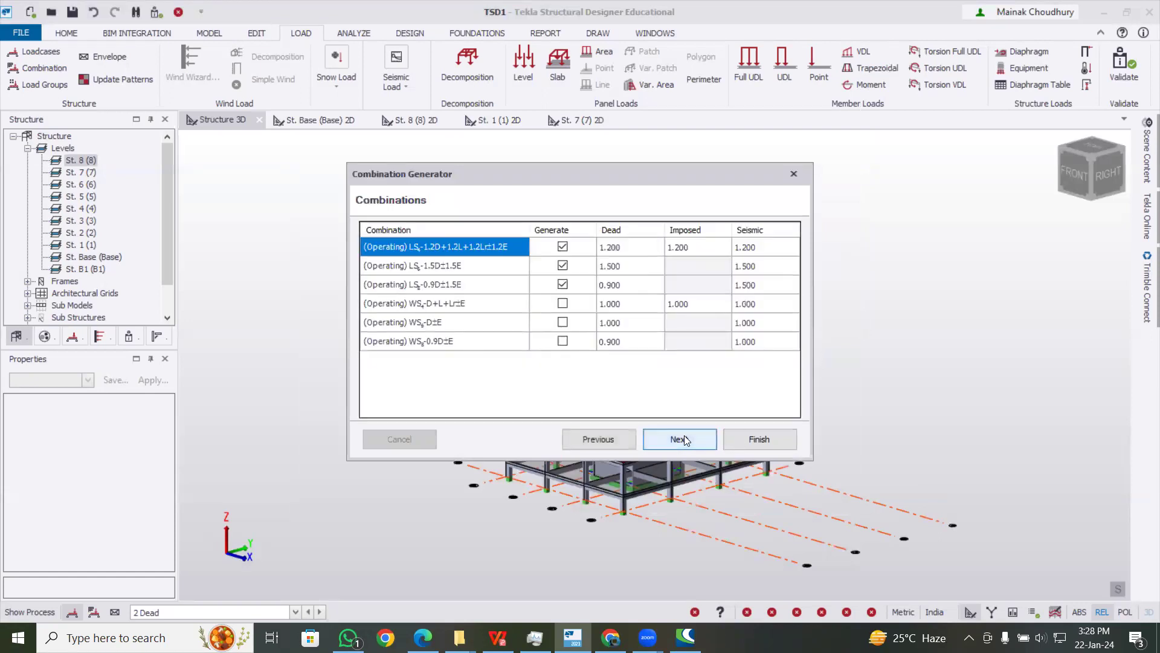
pyautogui.click(685, 436)
pyautogui.click(769, 437)
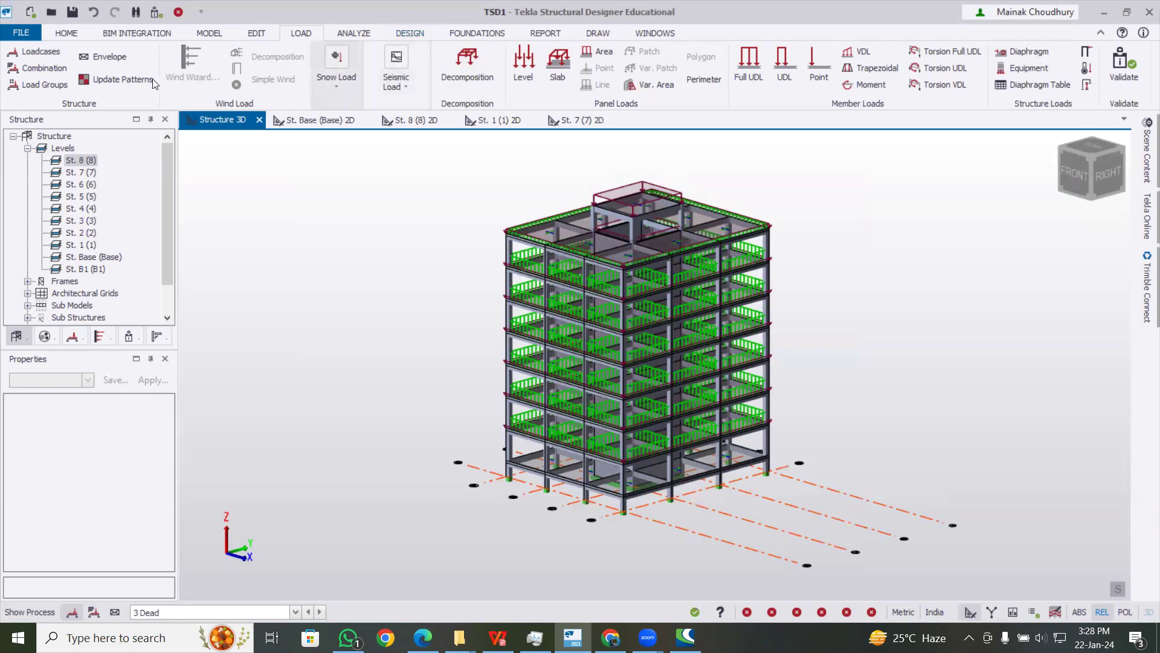
# Regenerate the load combinations with the LS-1.5D gravity combination ticked
pyautogui.click(46, 69)
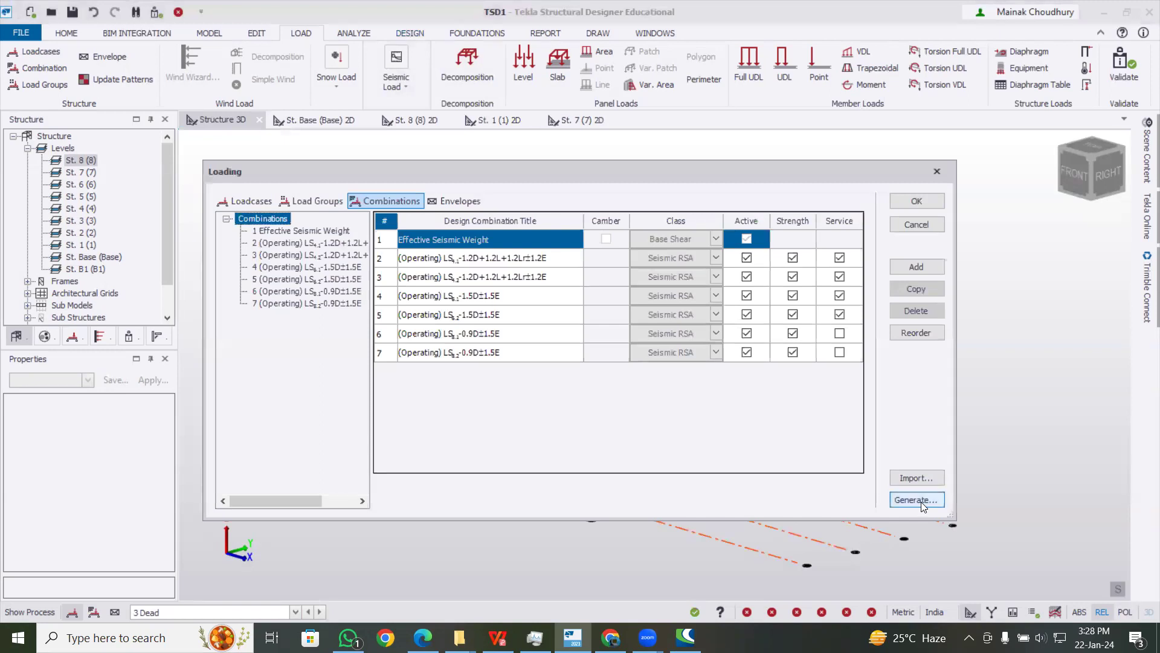
pyautogui.click(921, 502)
pyautogui.click(692, 438)
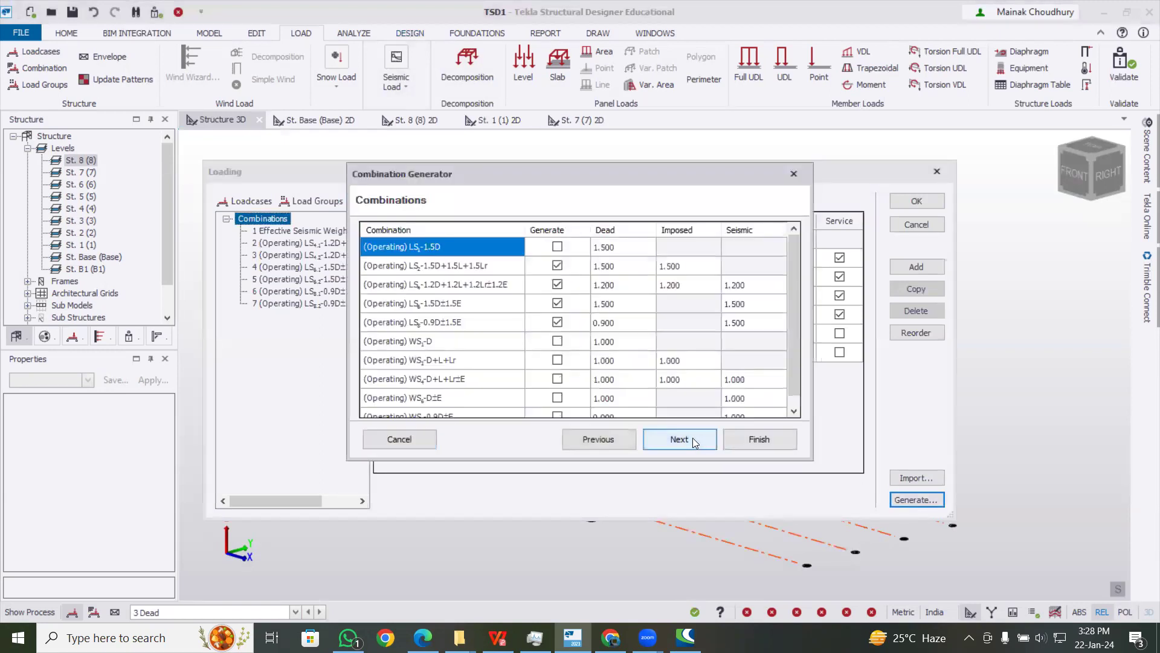
pyautogui.click(558, 250)
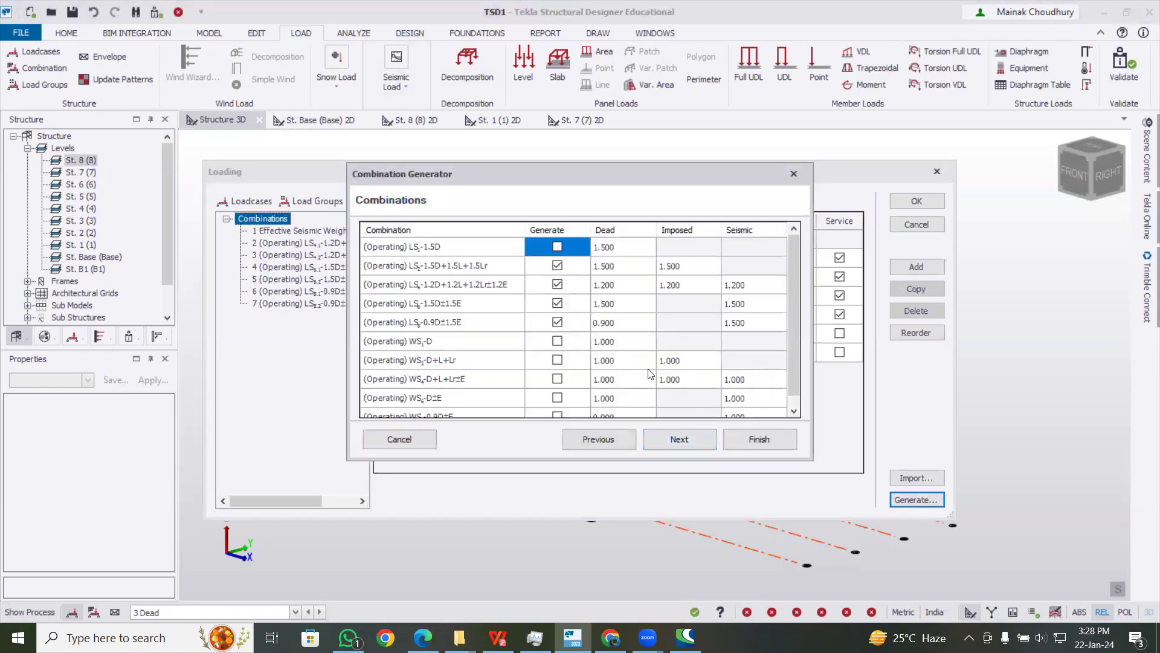
# Finish generating the nine combinations, then run Design All (Static)
pyautogui.click(699, 435)
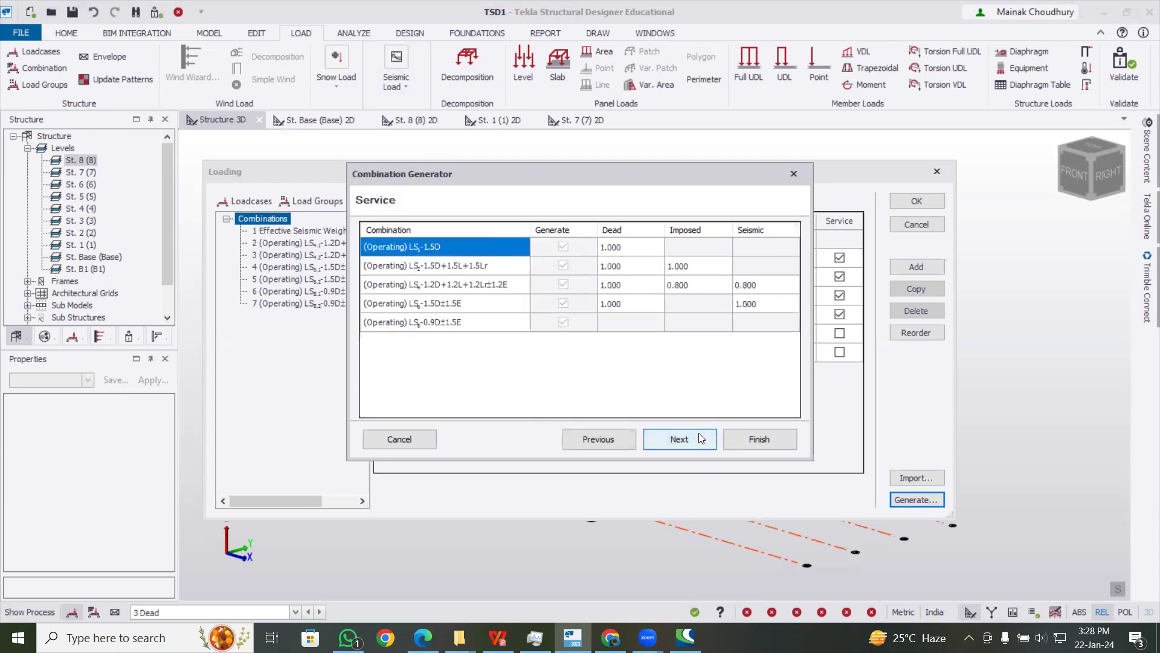
pyautogui.click(699, 434)
pyautogui.click(760, 439)
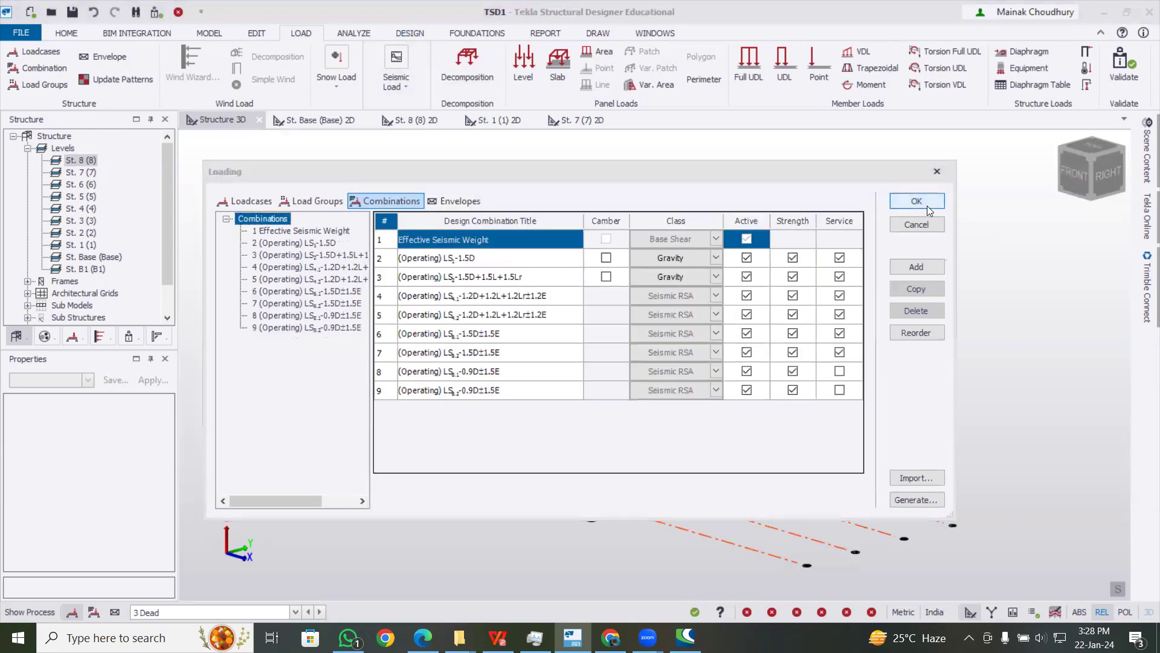
pyautogui.click(926, 204)
pyautogui.click(414, 32)
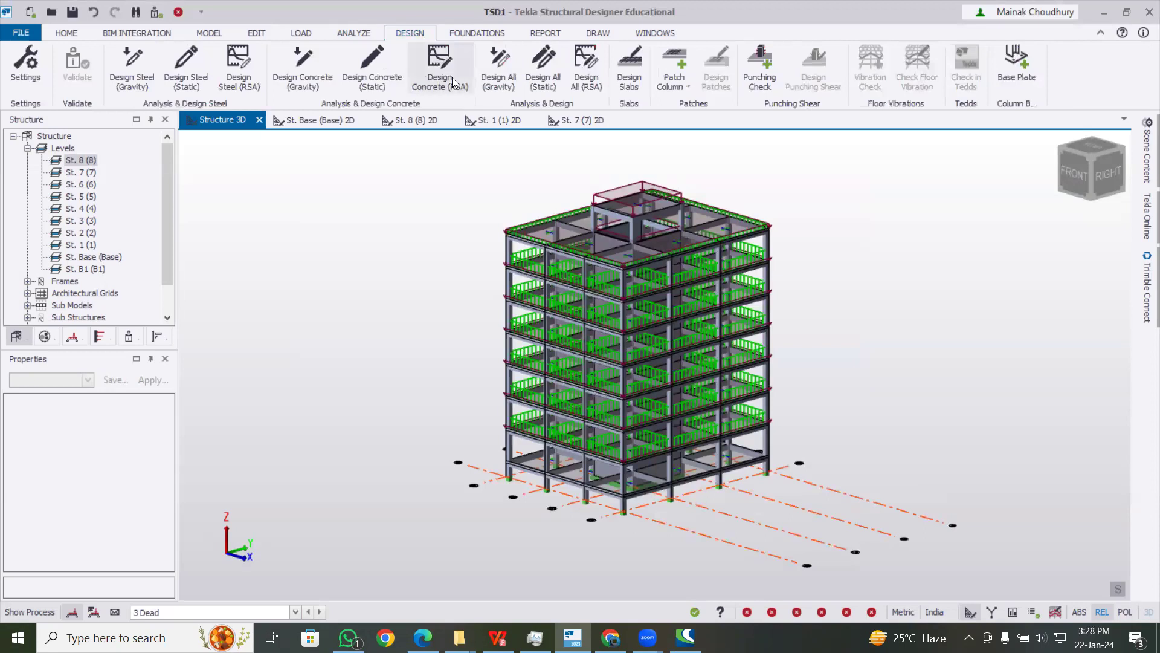
pyautogui.click(545, 77)
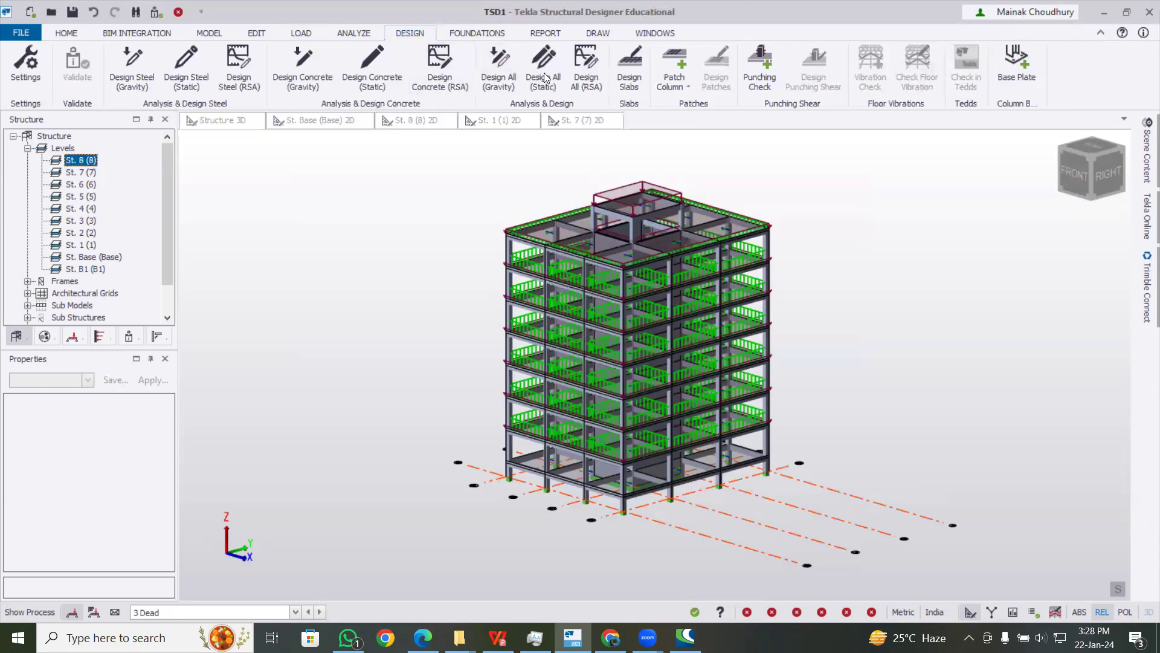
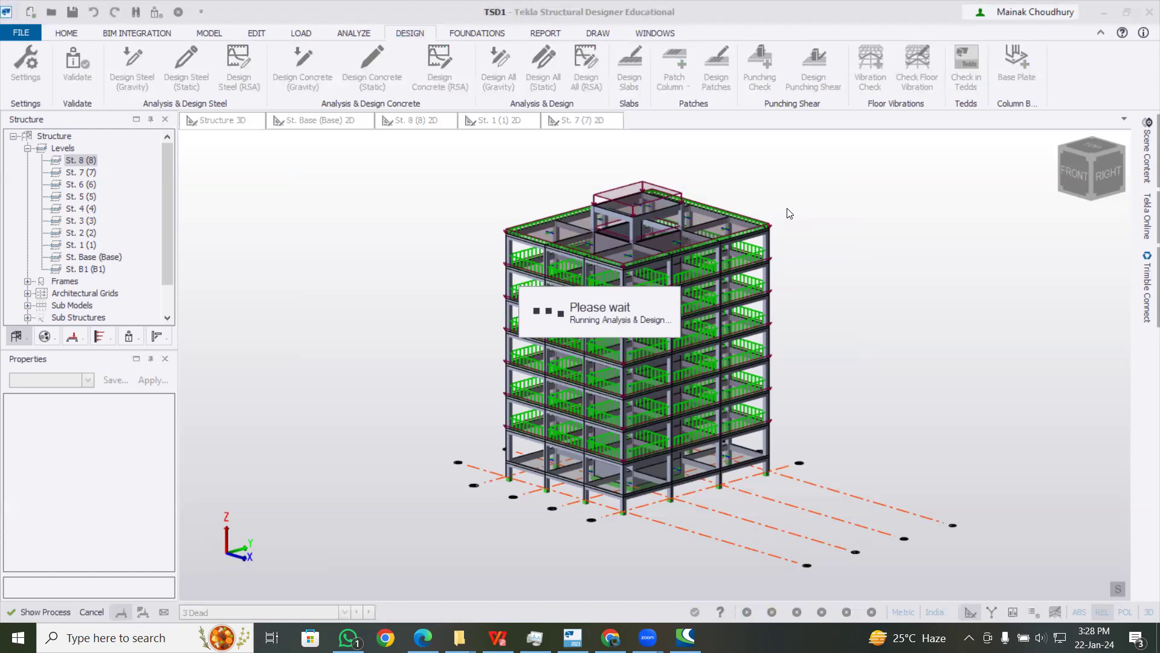
# Orbit the model to view the design status of 26 failing and 302 passing members
pyautogui.moveTo(854, 275); pyautogui.dragTo(790, 312, button='middle')
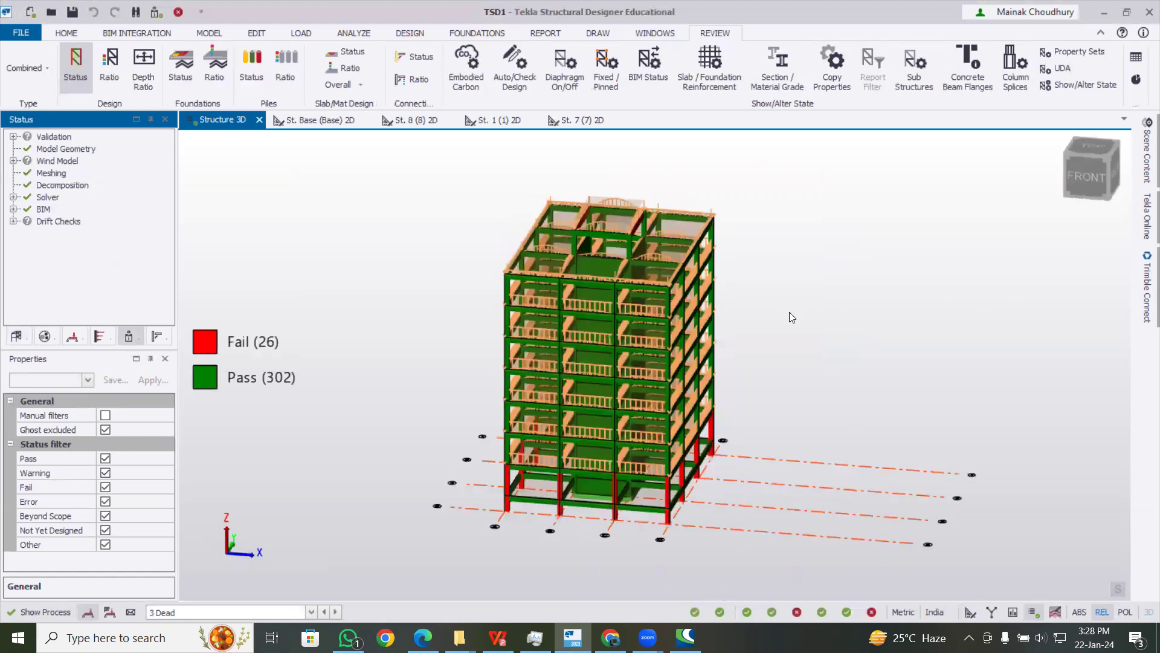
# Orbit and zoom in, then select the red failing ground-floor columns C1, C9, C13 and C15
pyautogui.moveTo(1024, 299); pyautogui.dragTo(459, 279, button='middle')
pyautogui.moveTo(739, 496); pyautogui.dragTo(604, 472, button='middle')
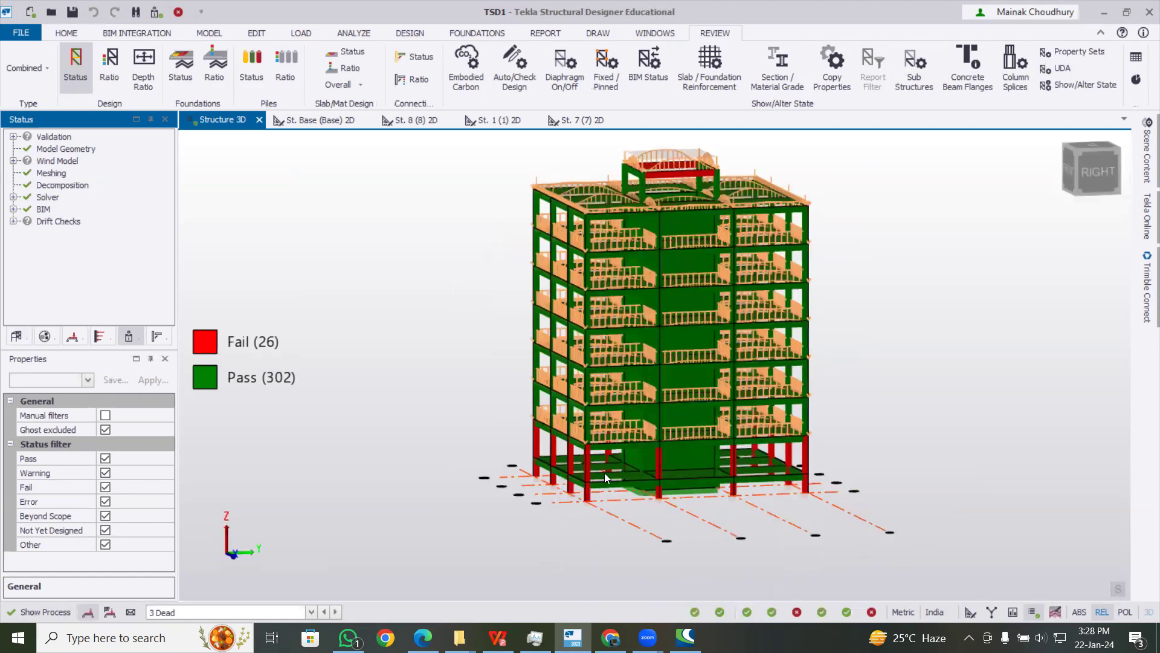
pyautogui.scroll(3, 550, 472)
pyautogui.scroll(3, 474, 425)
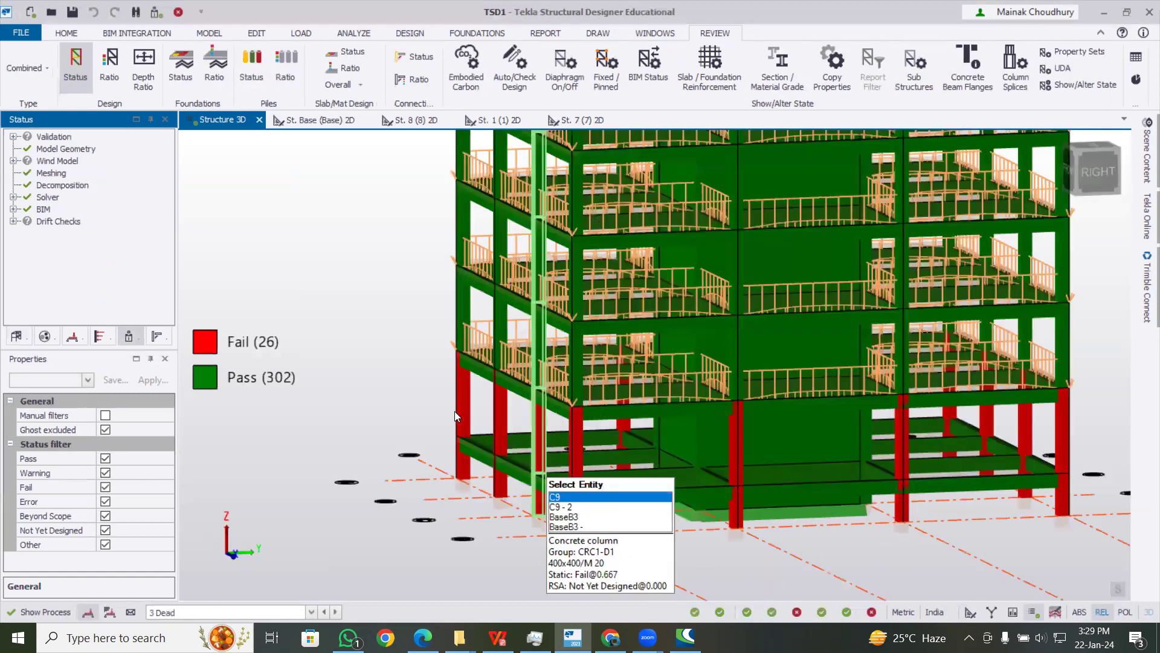
pyautogui.scroll(2, 455, 412)
pyautogui.click(456, 415)
pyautogui.click(496, 423)
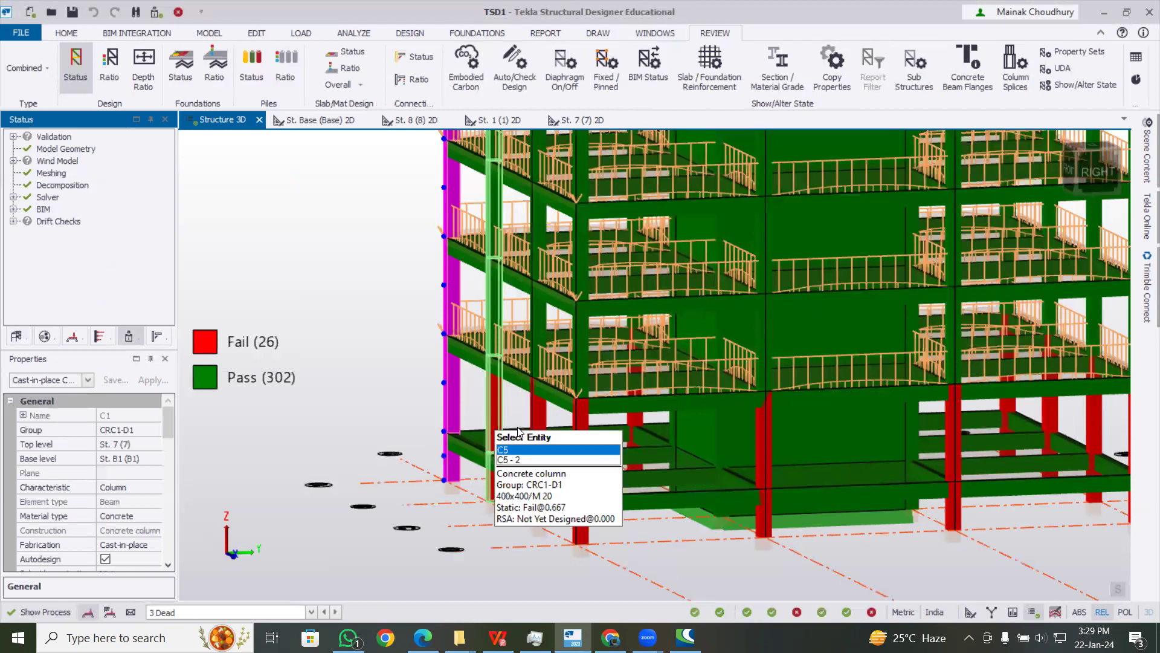
pyautogui.click(562, 432)
pyautogui.click(581, 431)
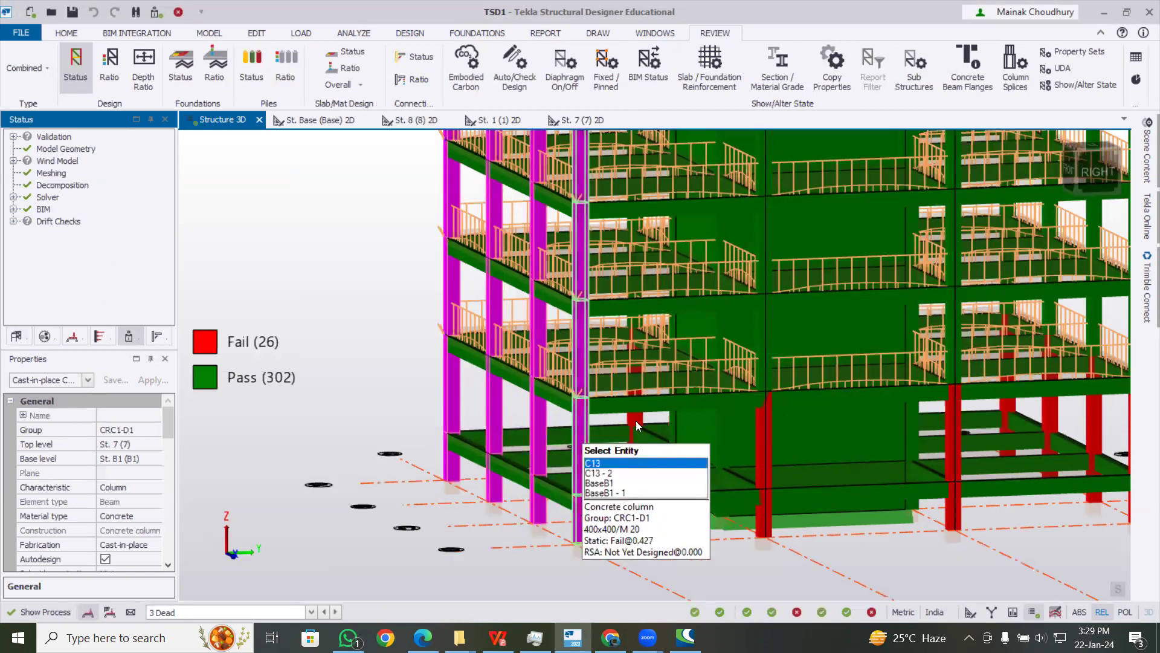
pyautogui.click(765, 527)
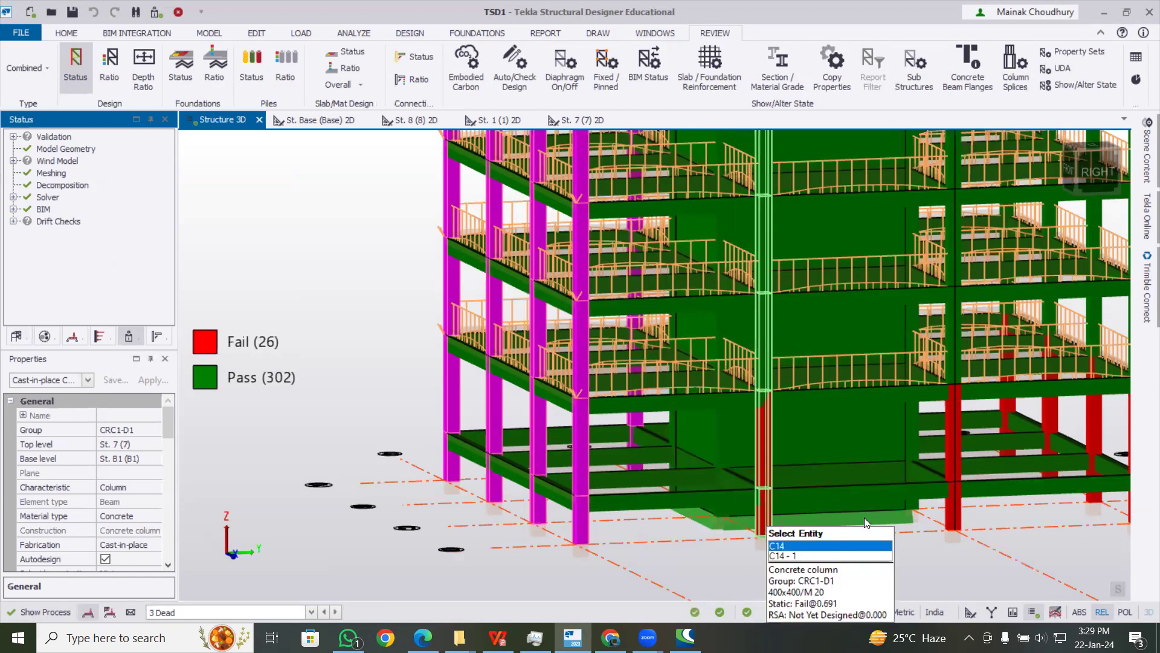
pyautogui.click(950, 520)
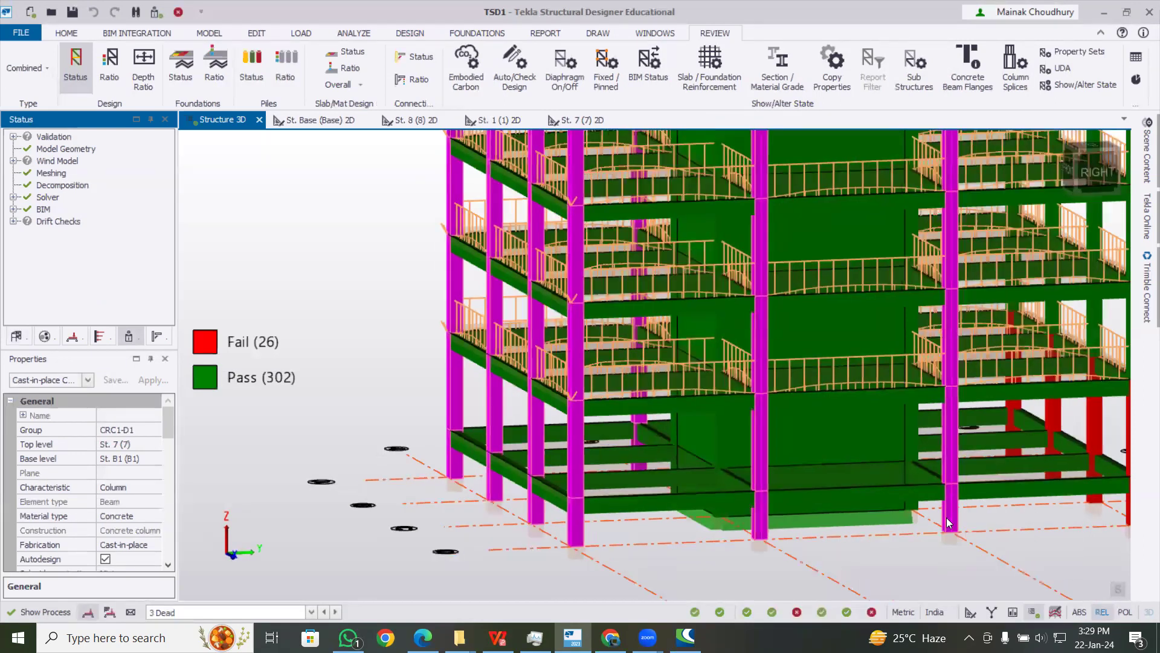
# Clear the column selection and select column C6 to view its properties
pyautogui.scroll(-5, 679, 454)
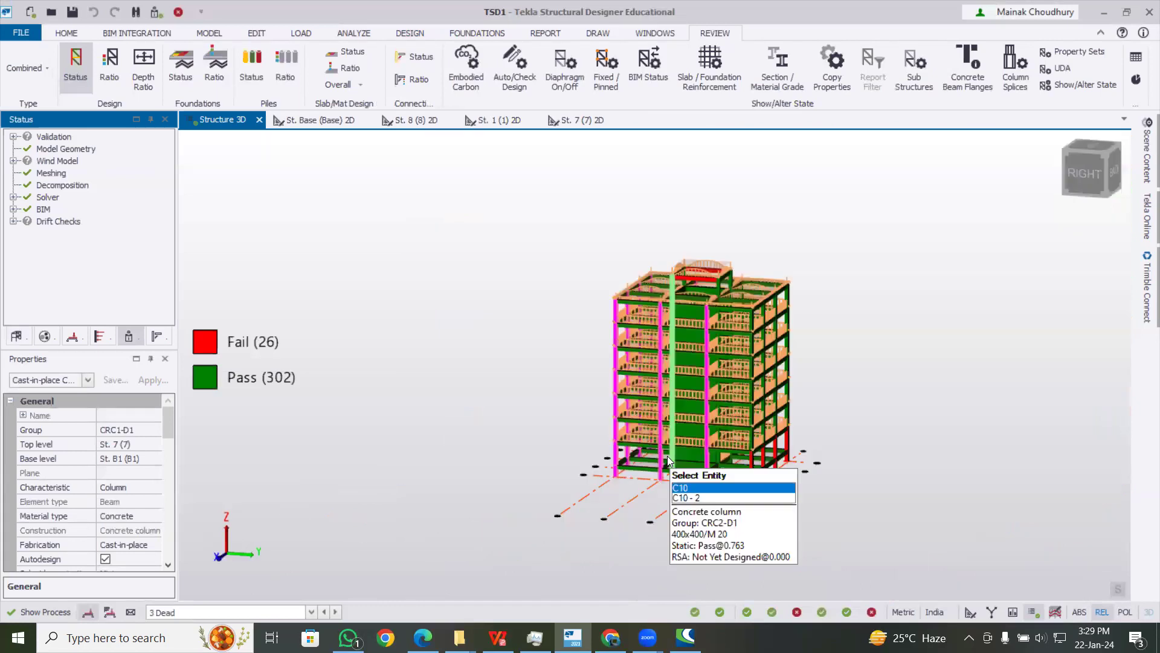
pyautogui.scroll(-2, 623, 390)
pyautogui.click(856, 512)
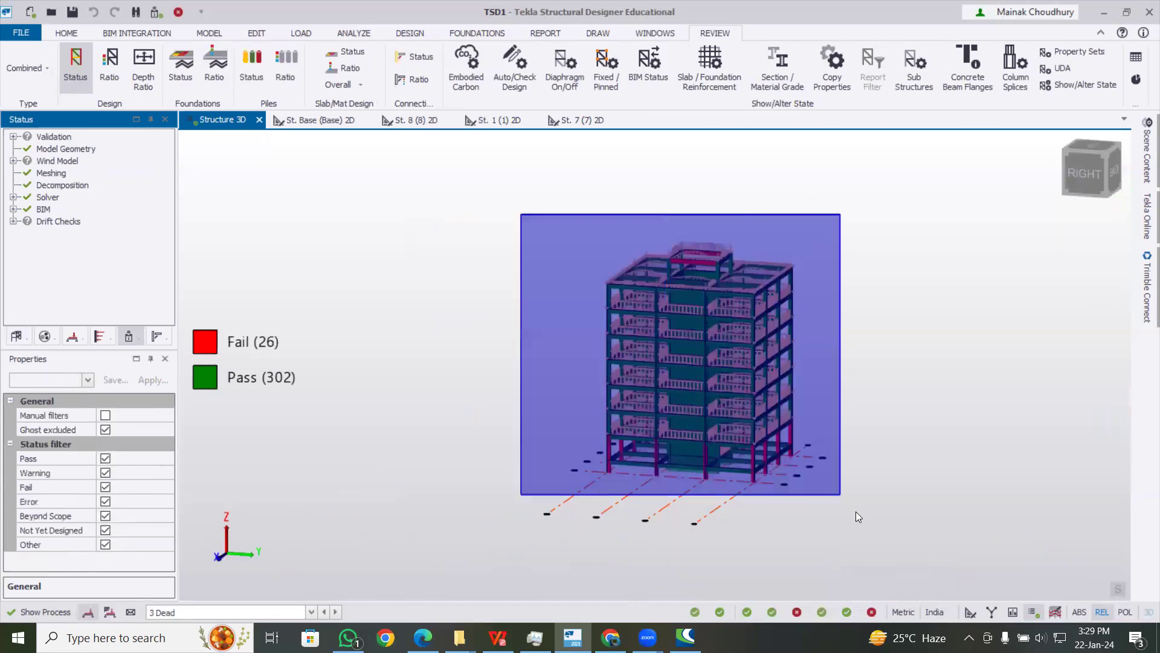
pyautogui.moveTo(653, 347)
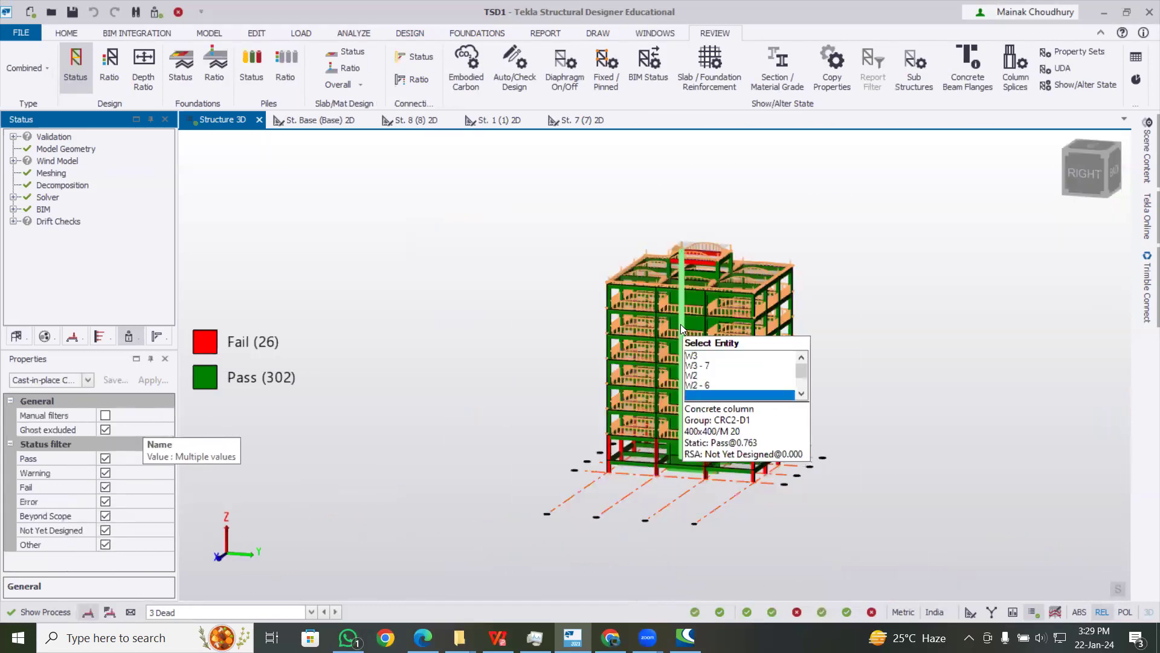
pyautogui.click(684, 323)
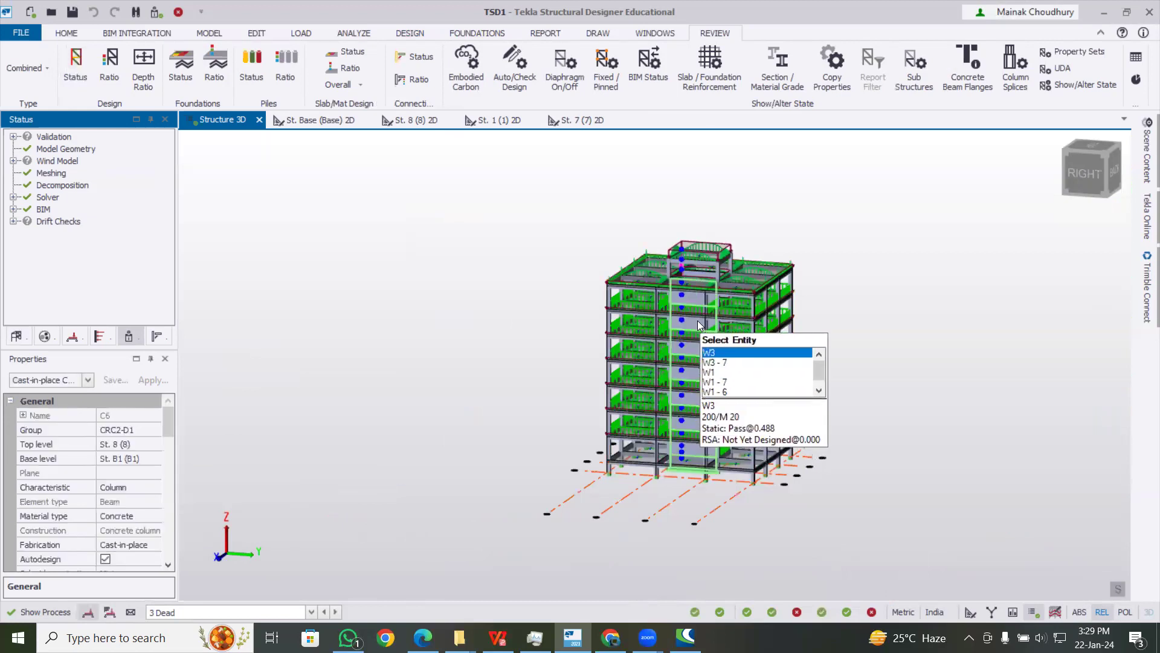
pyautogui.scroll(2, 695, 327)
pyautogui.moveTo(678, 322)
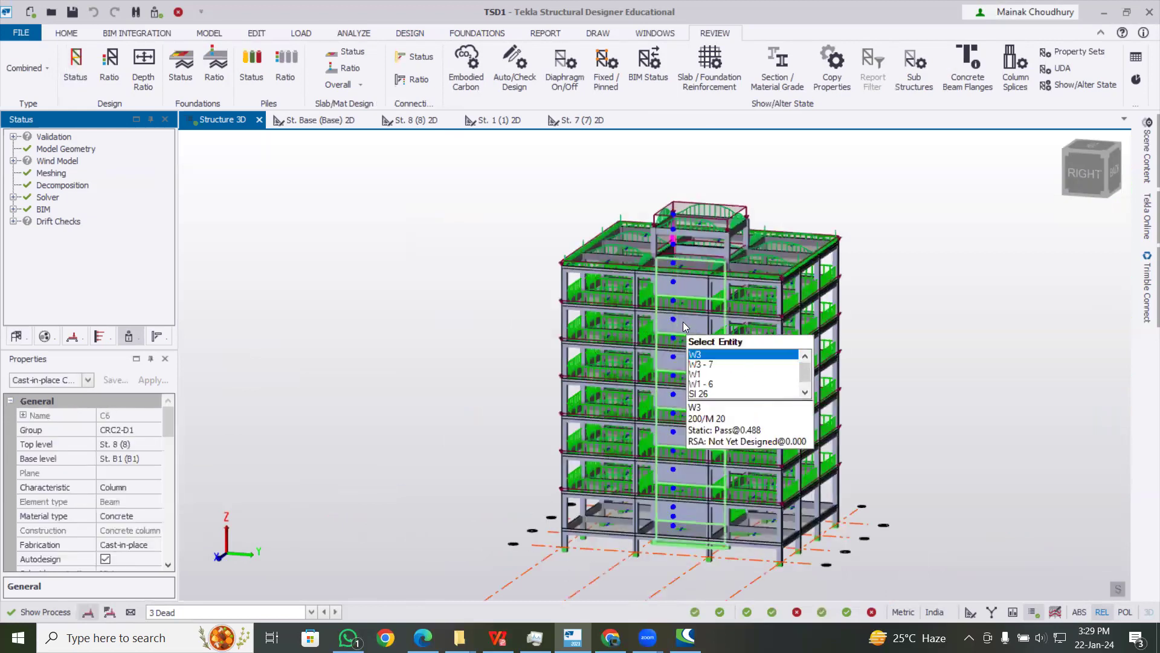
# Open the member report for wall W3 and view its Static Design summary
pyautogui.rightClick(683, 322)
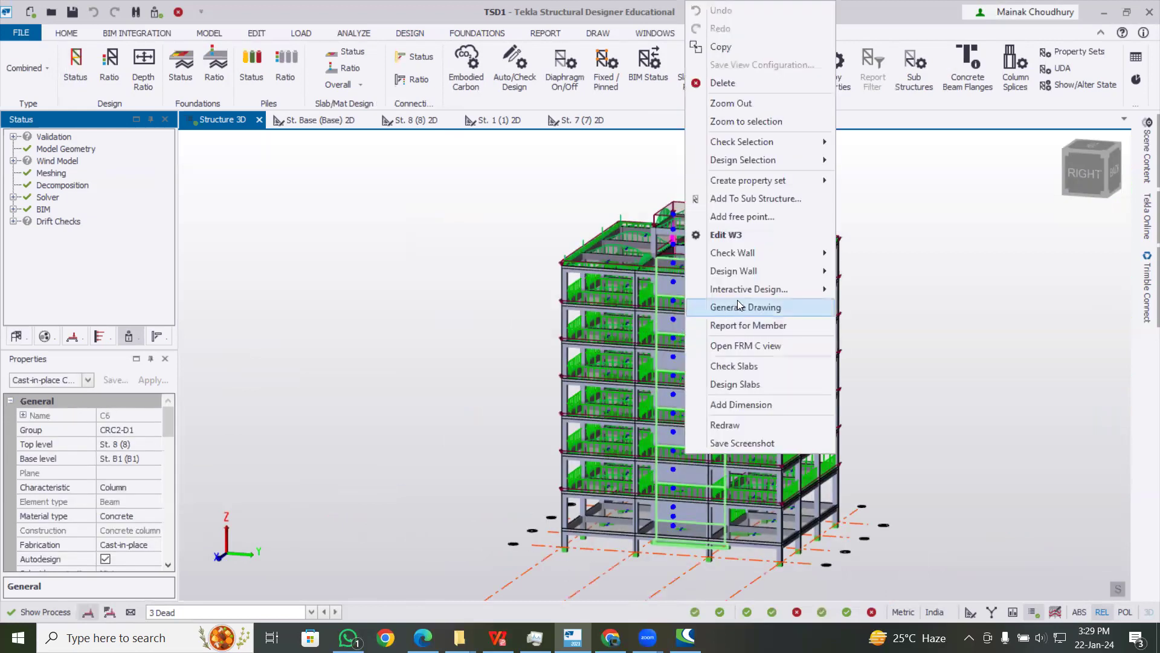
pyautogui.click(761, 326)
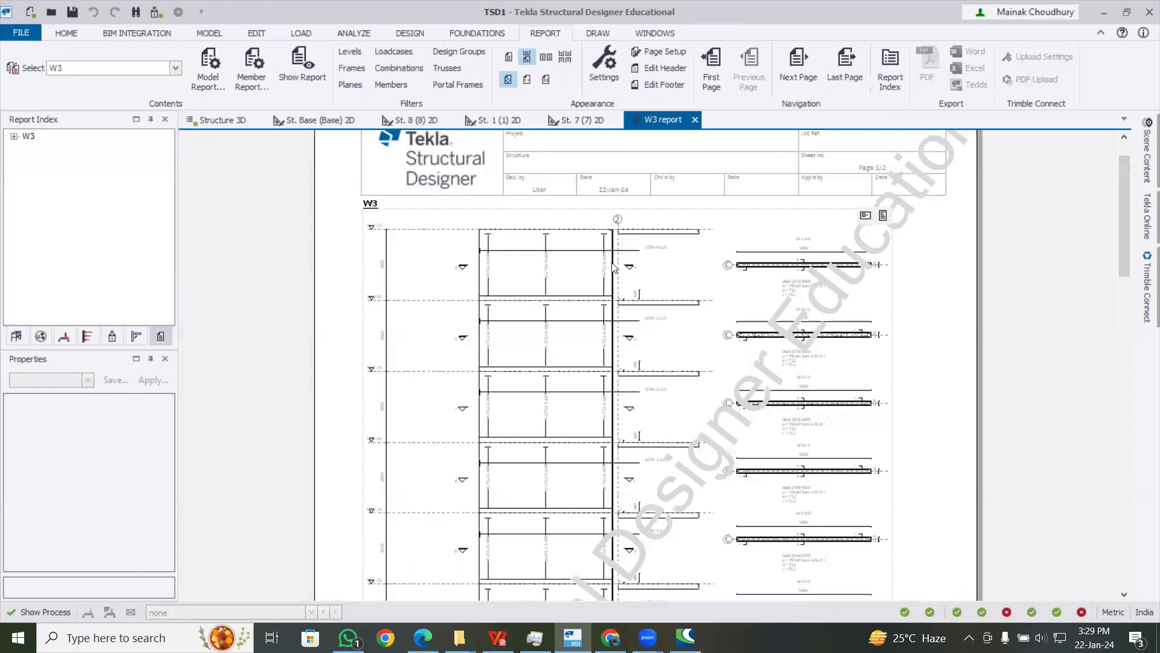
pyautogui.scroll(-5, 616, 338)
pyautogui.keyDown('ctrl'); pyautogui.scroll(4, 611, 382); pyautogui.keyUp('ctrl')
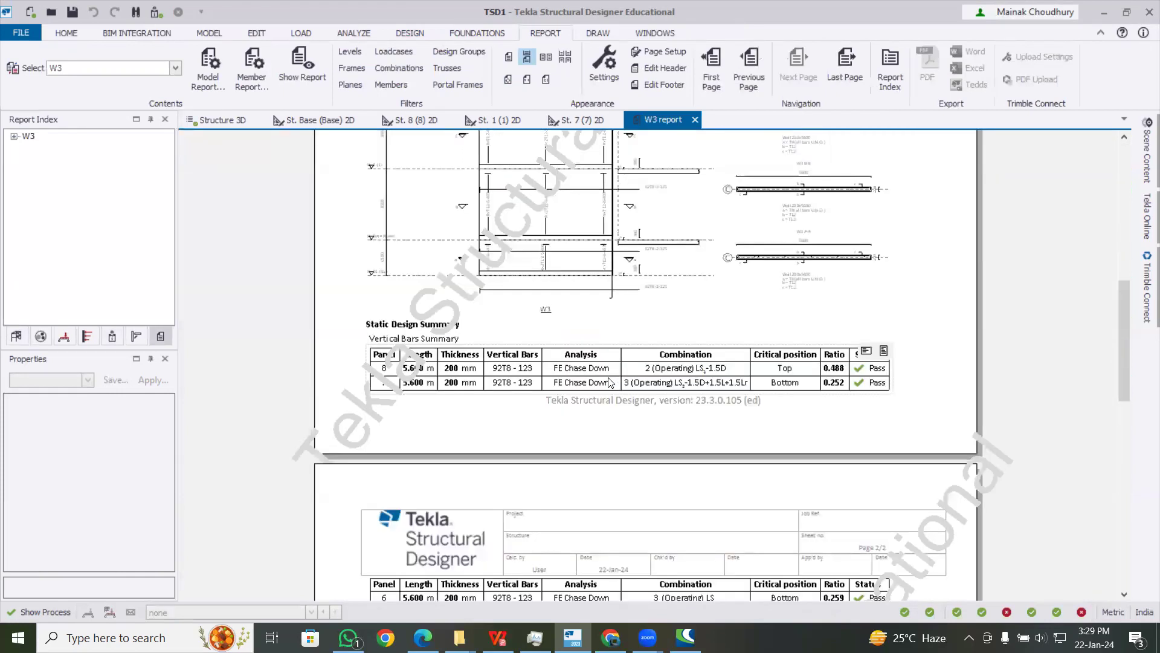
pyautogui.keyDown('ctrl'); pyautogui.scroll(1, 610, 382); pyautogui.keyUp('ctrl')
pyautogui.scroll(-2, 778, 394)
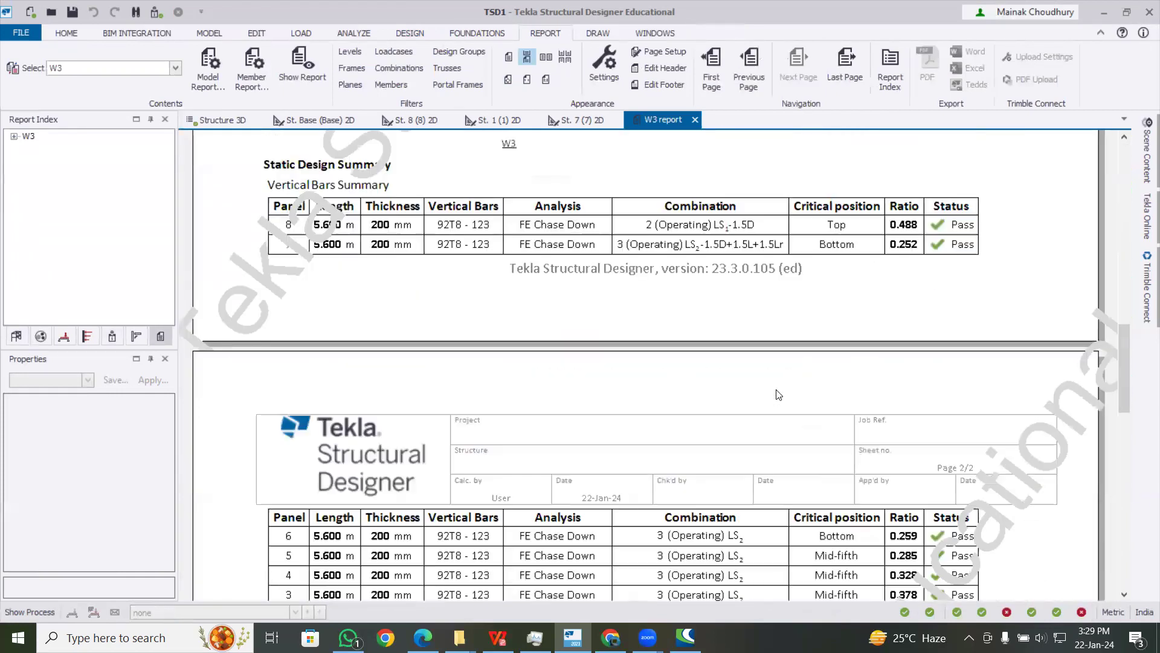
# Scroll through W3's Shear and RSA summaries: eight panels pass, ratios up to 0.285
pyautogui.scroll(-4, 778, 394)
pyautogui.scroll(-2, 771, 356)
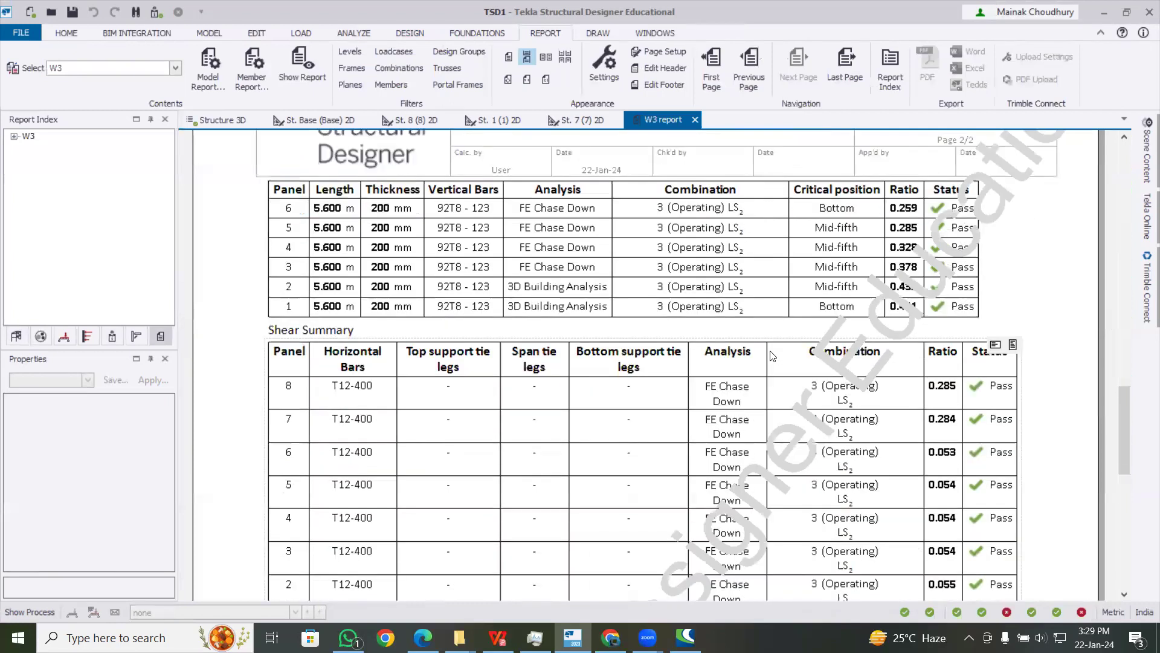
pyautogui.scroll(-3, 771, 357)
pyautogui.scroll(4, 772, 355)
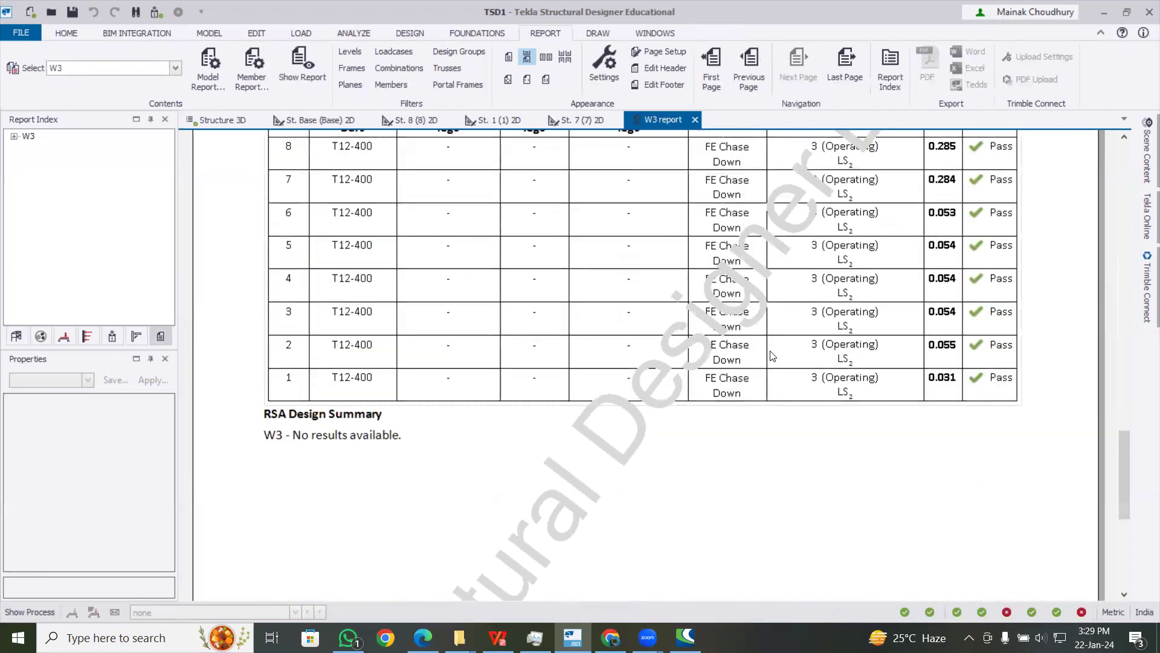
pyautogui.scroll(1, 771, 354)
pyautogui.scroll(-3, 545, 330)
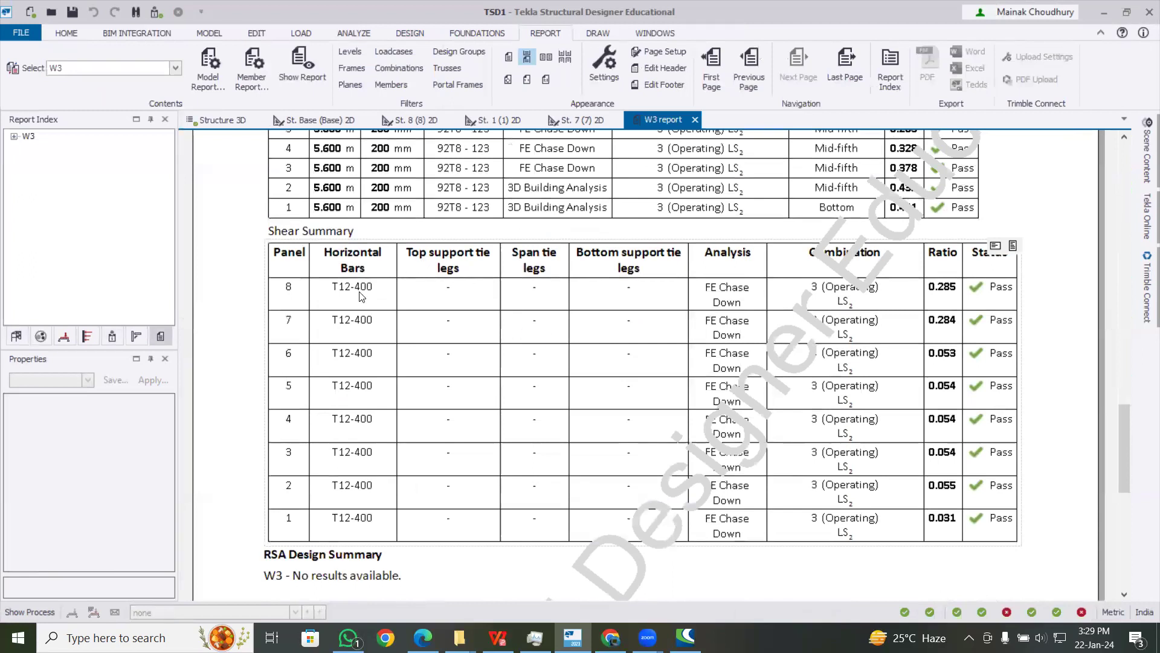
pyautogui.scroll(-3, 371, 505)
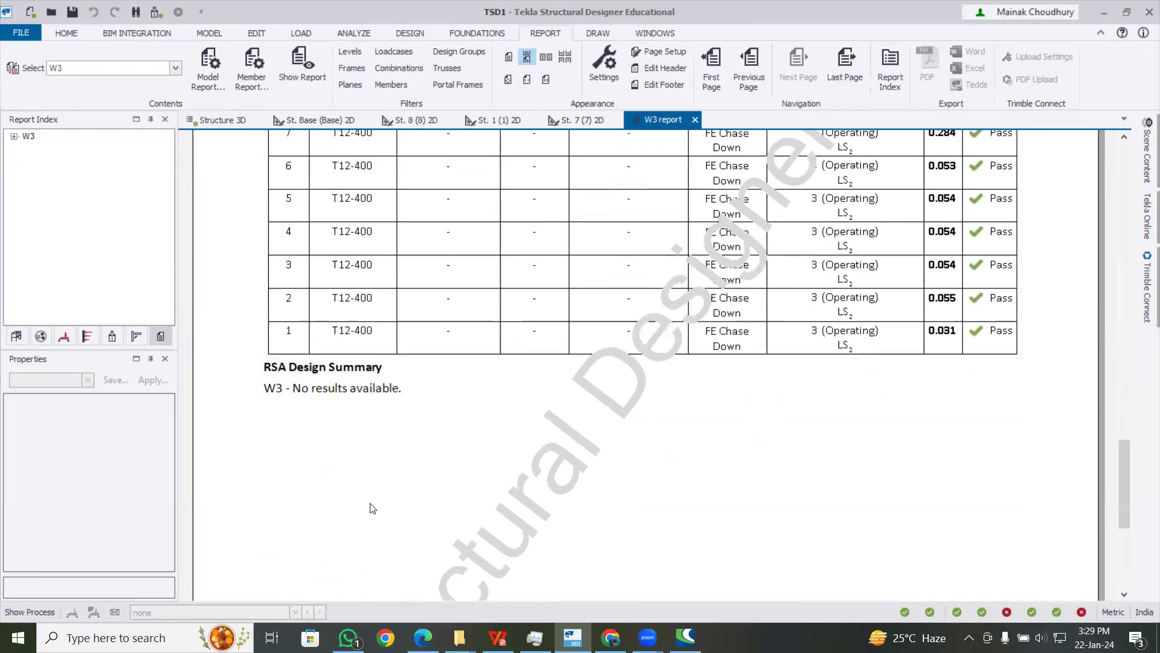
pyautogui.scroll(4, 375, 492)
pyautogui.scroll(10, 381, 491)
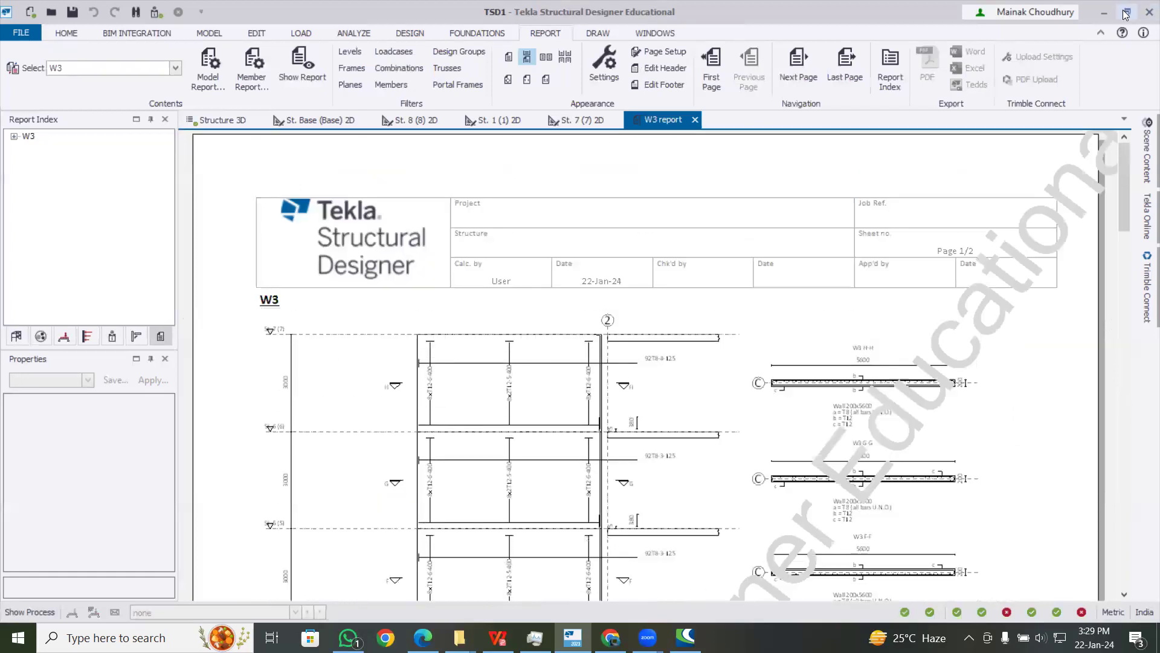
# Return to the 3D structure view and orbit to a top-back-left angle
pyautogui.click(221, 120)
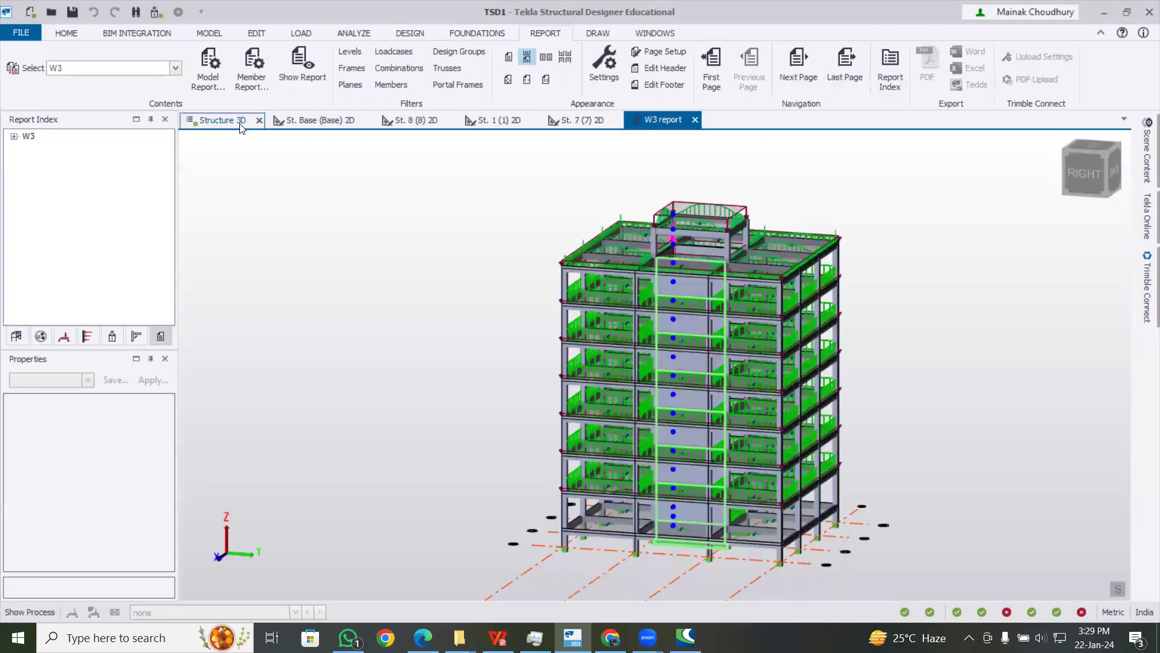
pyautogui.click(833, 393)
pyautogui.moveTo(860, 427); pyautogui.dragTo(651, 437, button='middle')
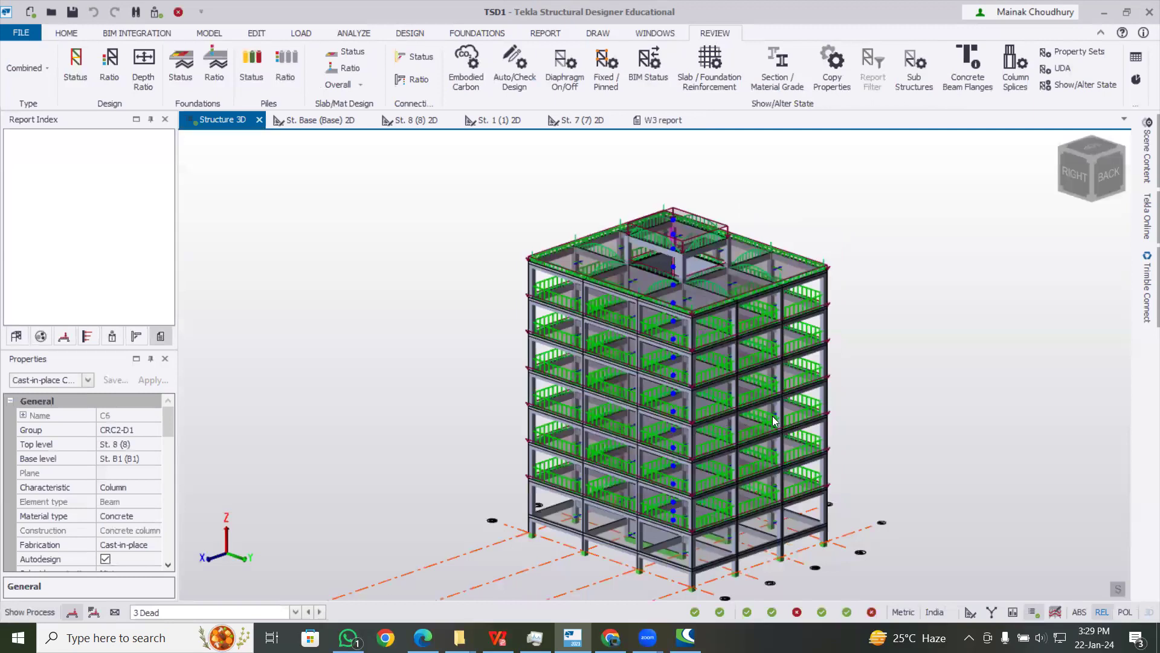
pyautogui.press('Escape')
pyautogui.moveTo(774, 421); pyautogui.dragTo(567, 423, button='middle')
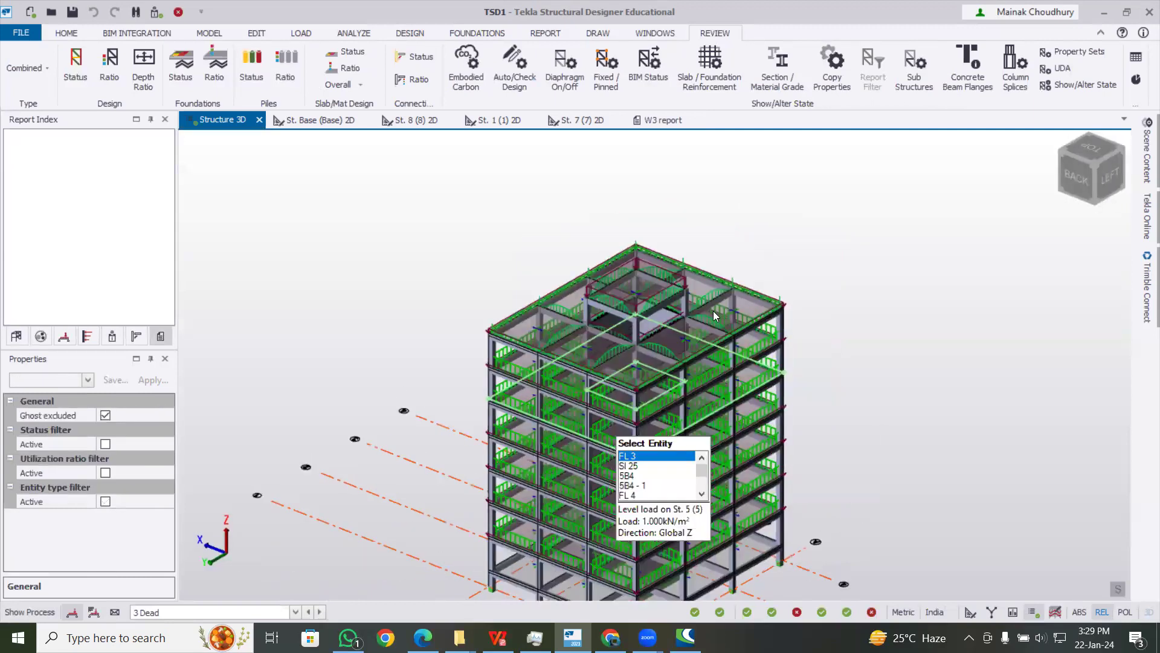
pyautogui.scroll(3, 713, 330)
# Hide slab items, set the load case display to none, and pick wall W1
pyautogui.click(1144, 183)
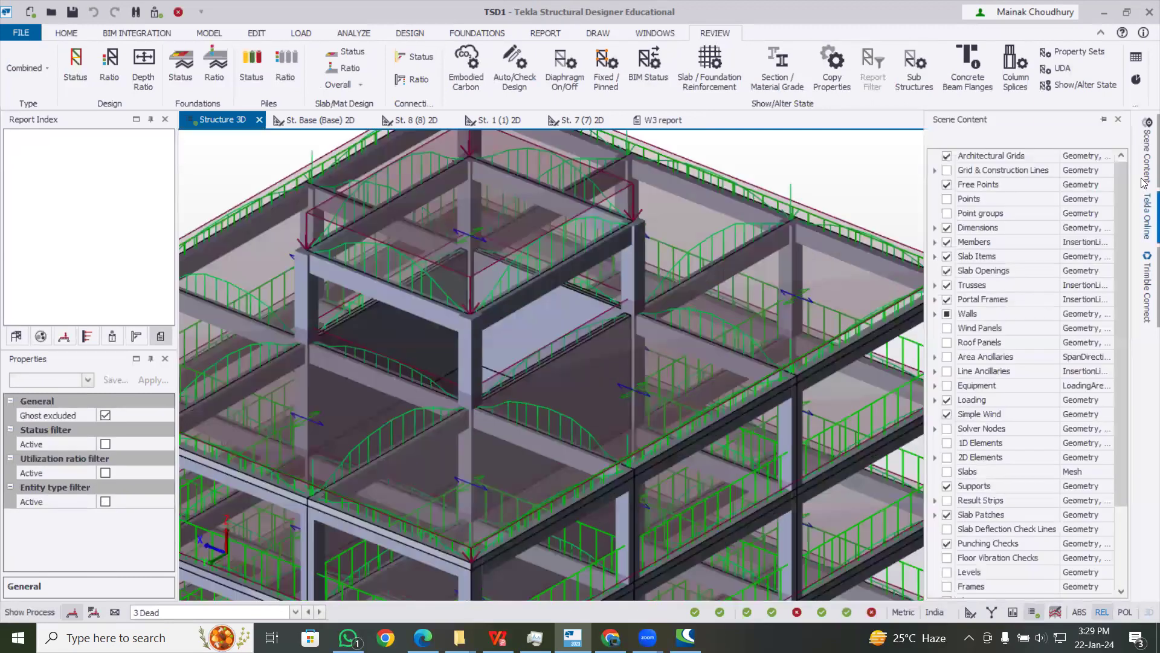
pyautogui.click(948, 256)
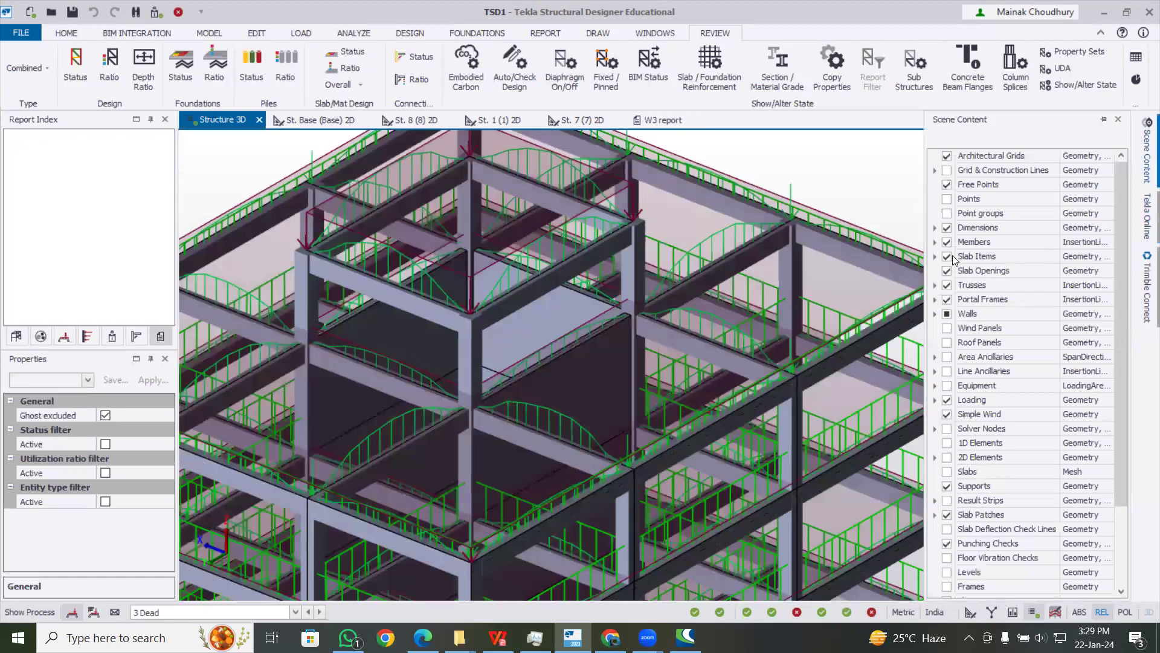
pyautogui.click(261, 613)
pyautogui.click(262, 597)
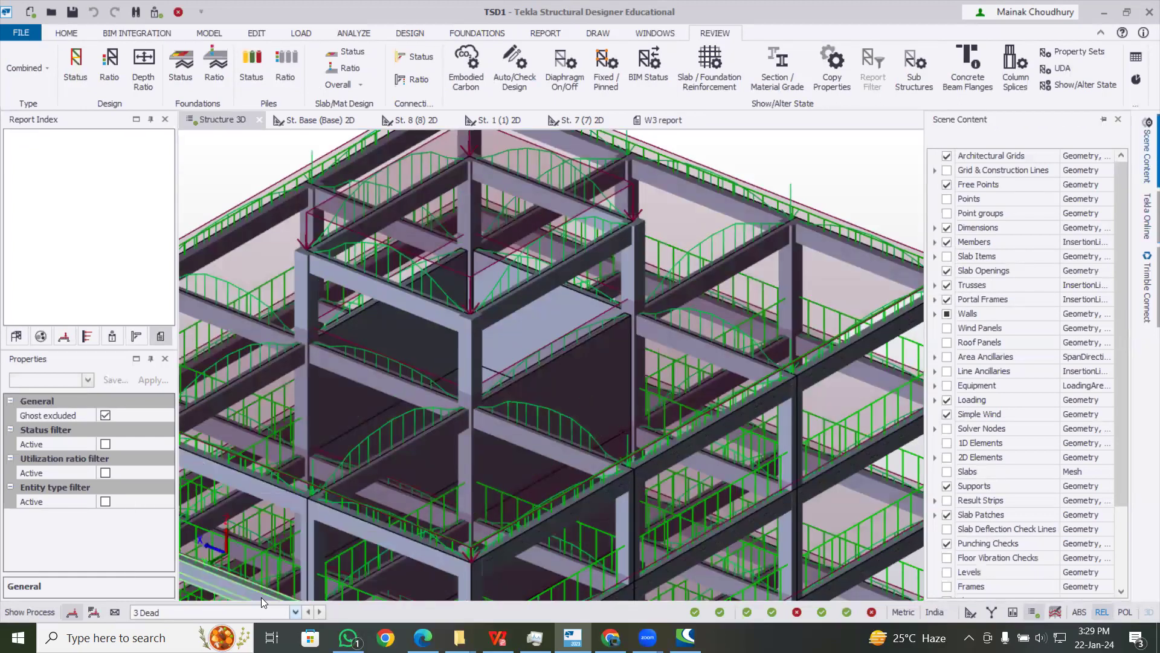
pyautogui.click(578, 394)
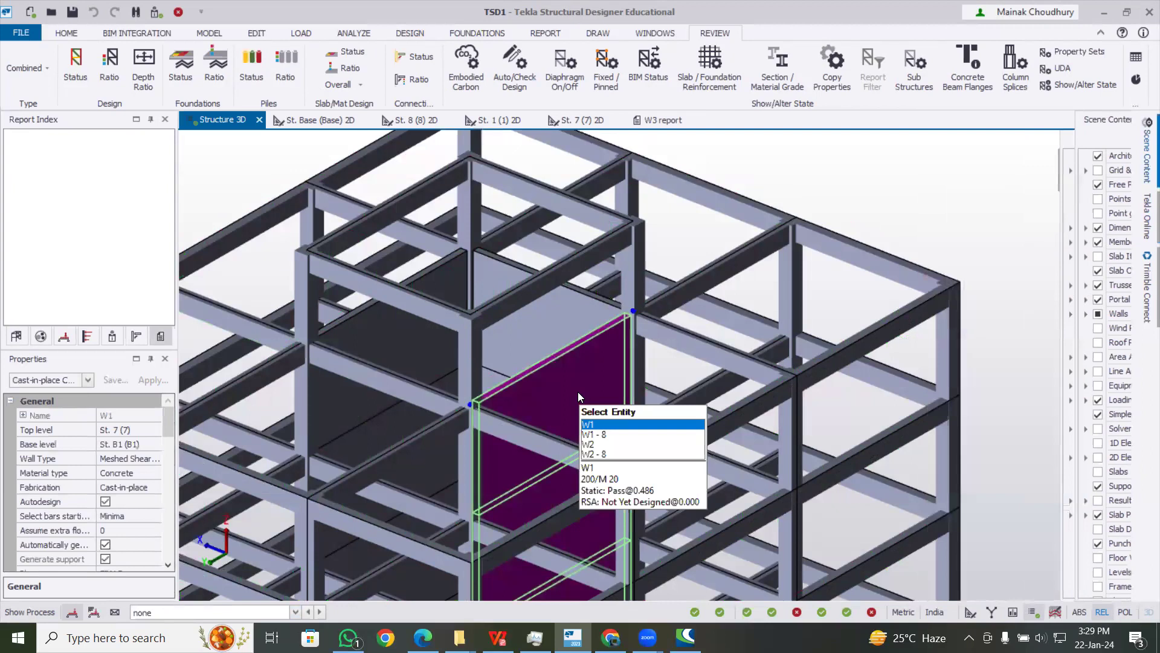
# Run a static wall check on W1
pyautogui.rightClick(579, 394)
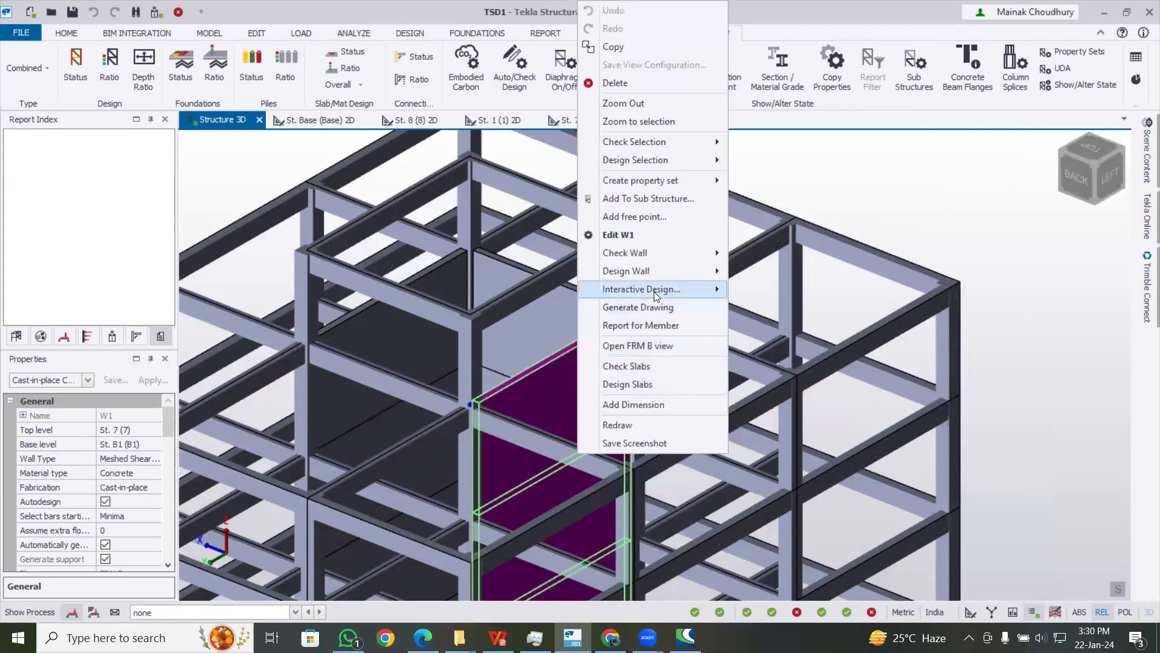
pyautogui.moveTo(654, 294)
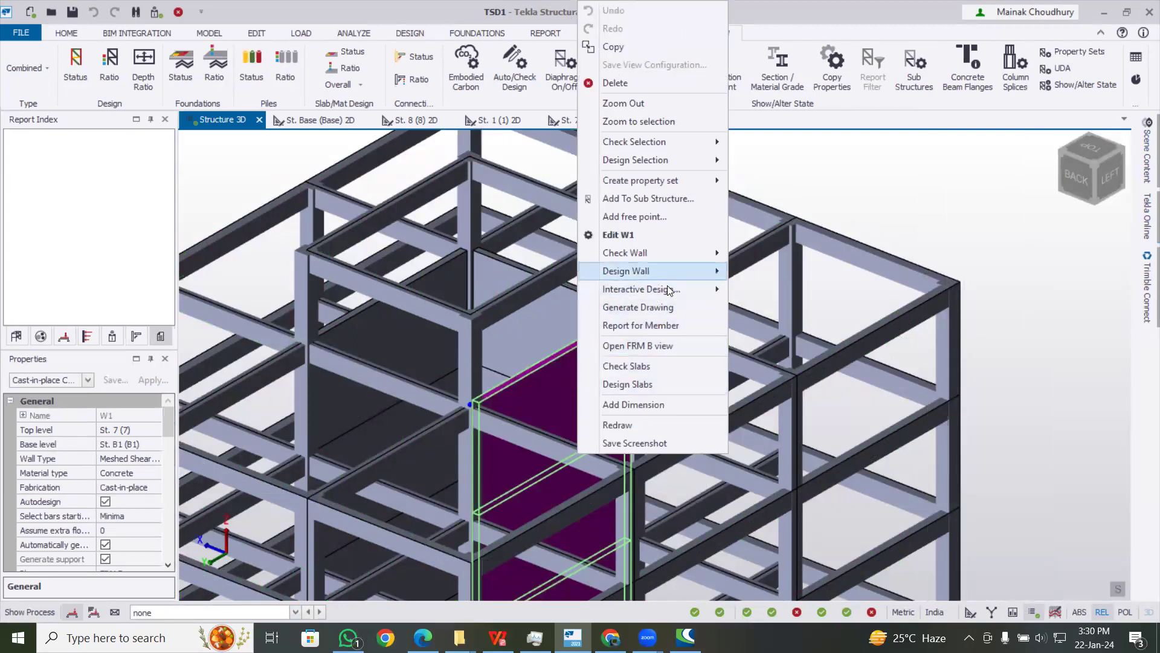
pyautogui.moveTo(692, 252)
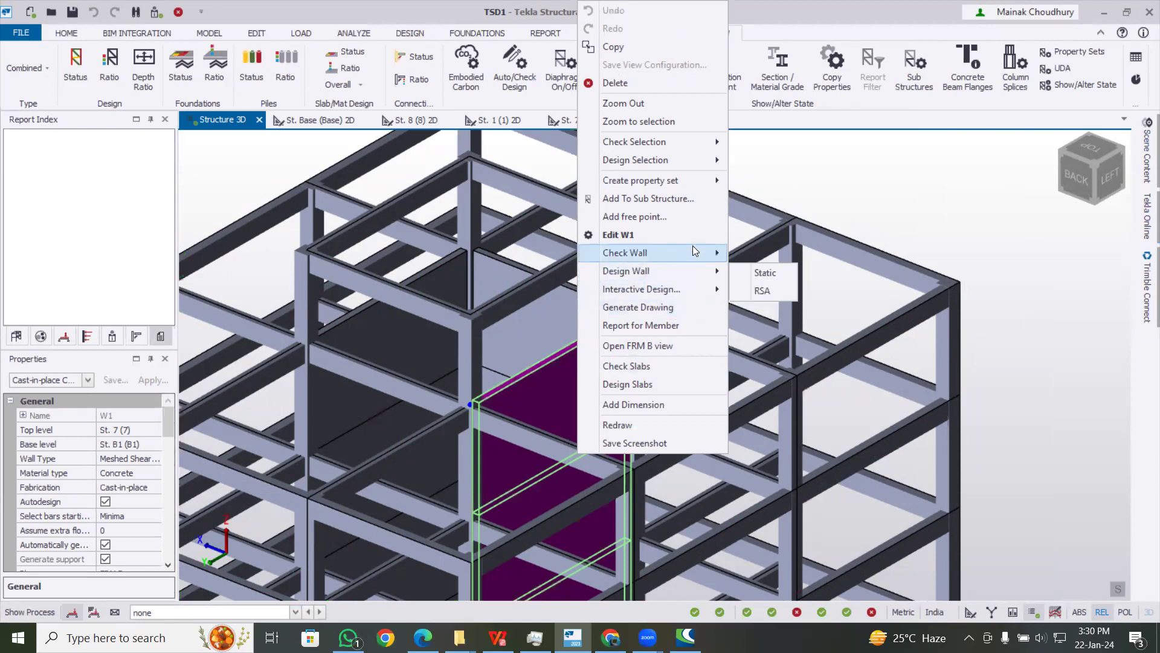
pyautogui.click(738, 250)
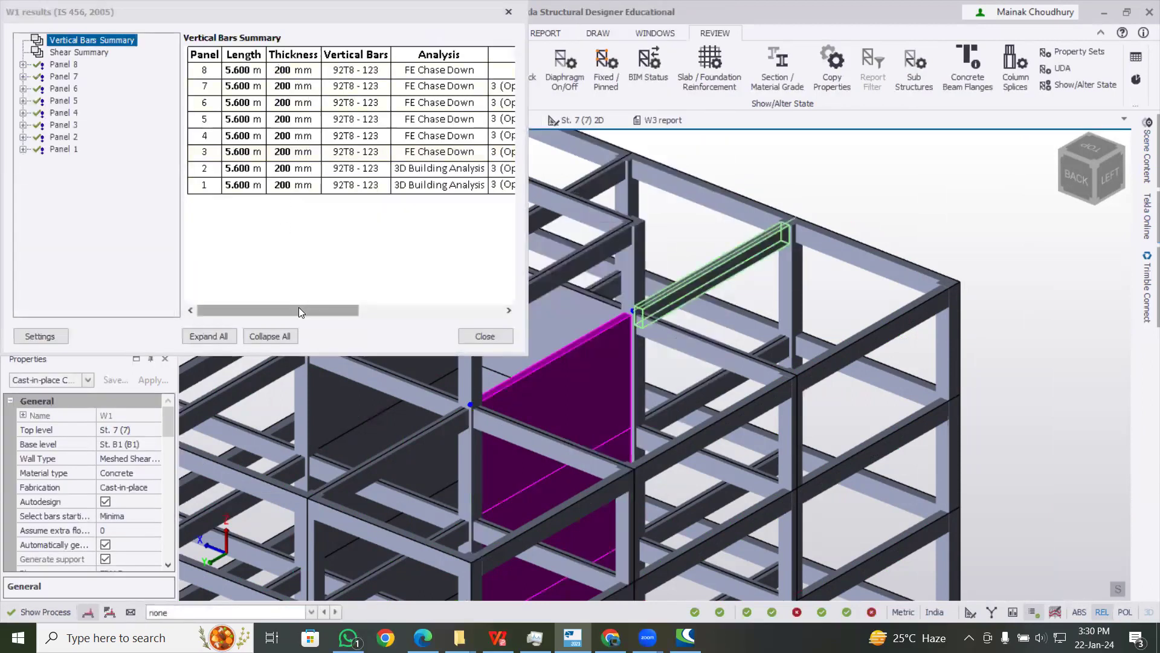
# Review W1's vertical bar, shear and Panel 8 check results, then close them
pyautogui.moveTo(298, 310); pyautogui.dragTo(445, 310)
pyautogui.click(483, 311)
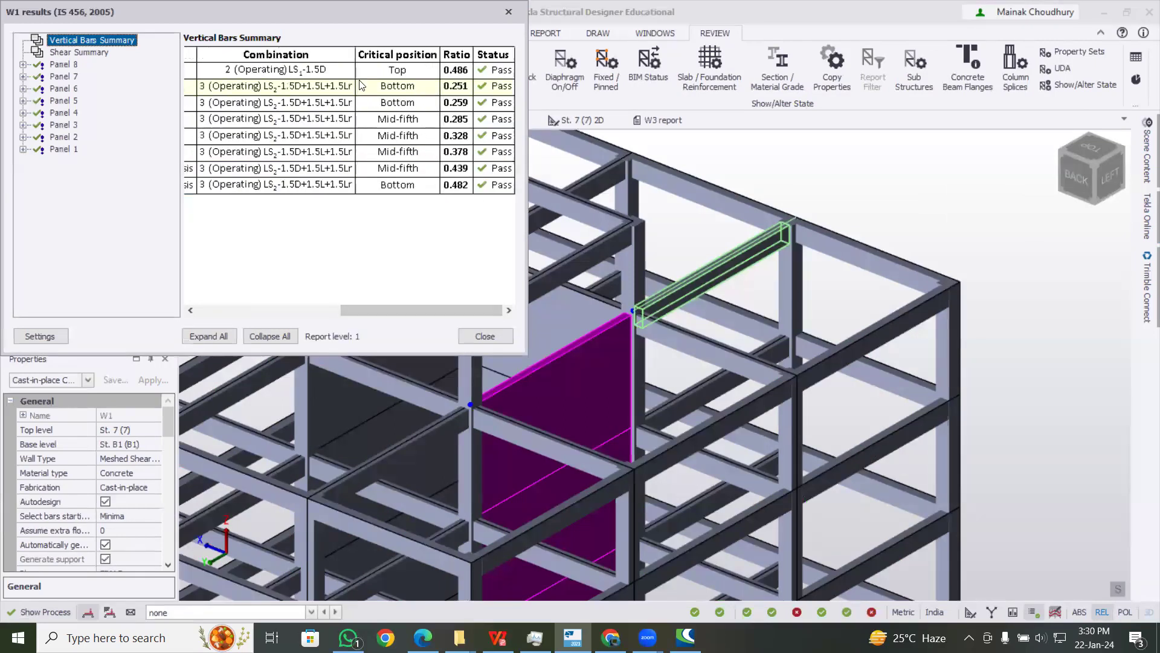
pyautogui.moveTo(469, 306); pyautogui.dragTo(115, 101)
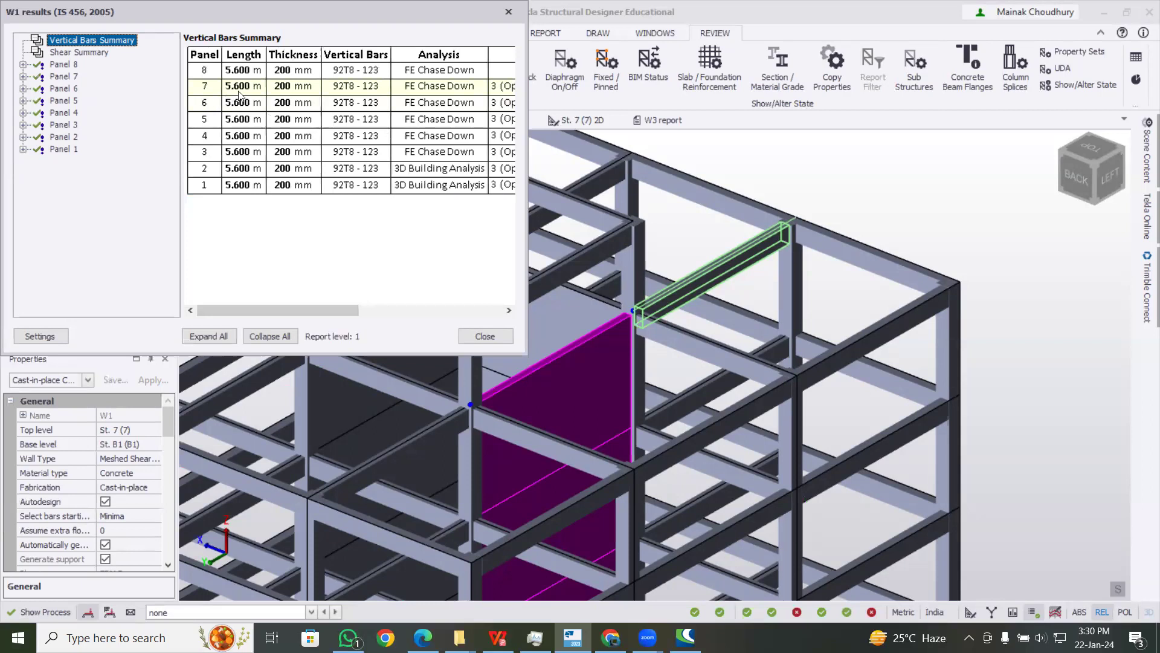
pyautogui.click(36, 53)
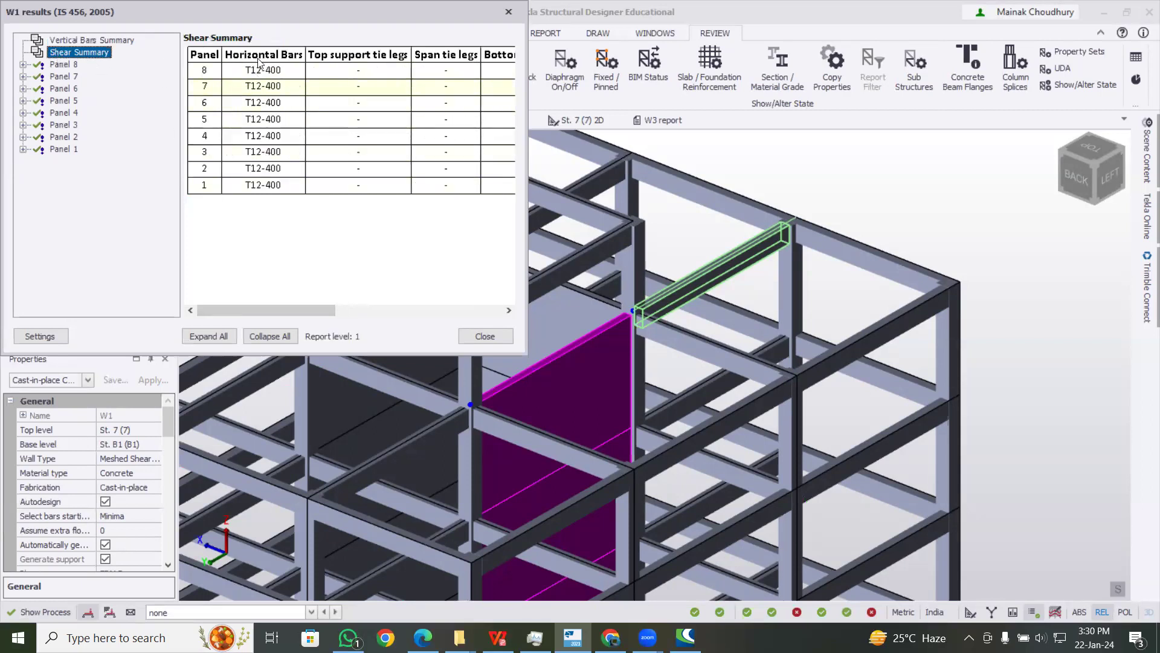
pyautogui.moveTo(268, 307); pyautogui.dragTo(116, 304)
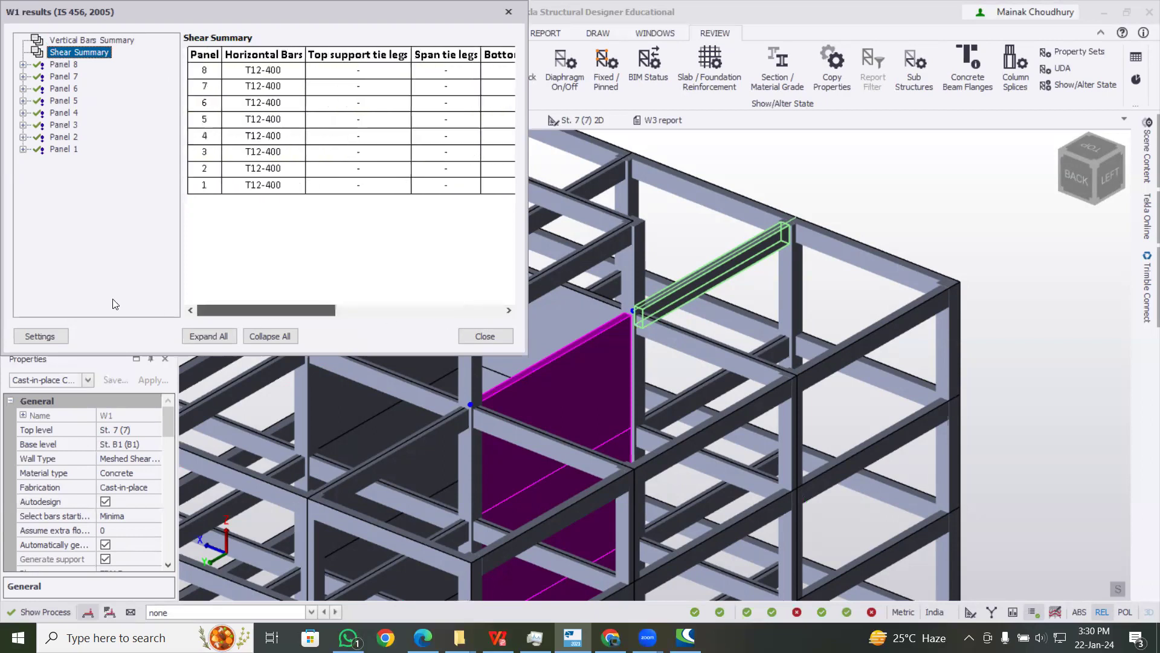
pyautogui.click(23, 64)
pyautogui.click(80, 77)
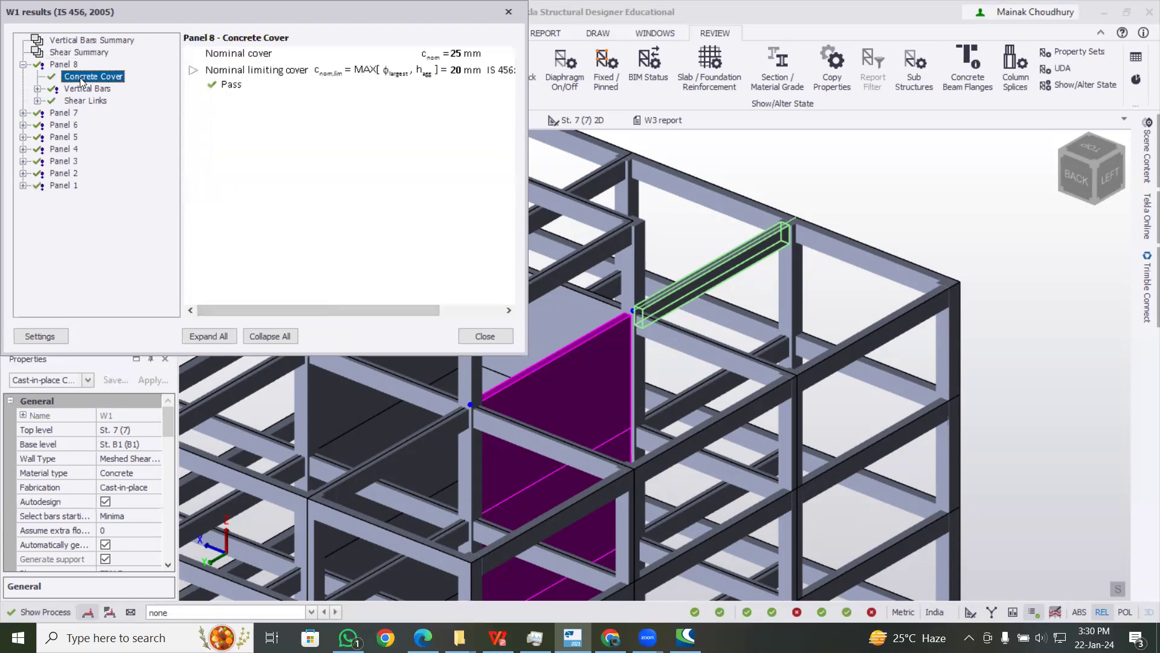
pyautogui.click(88, 88)
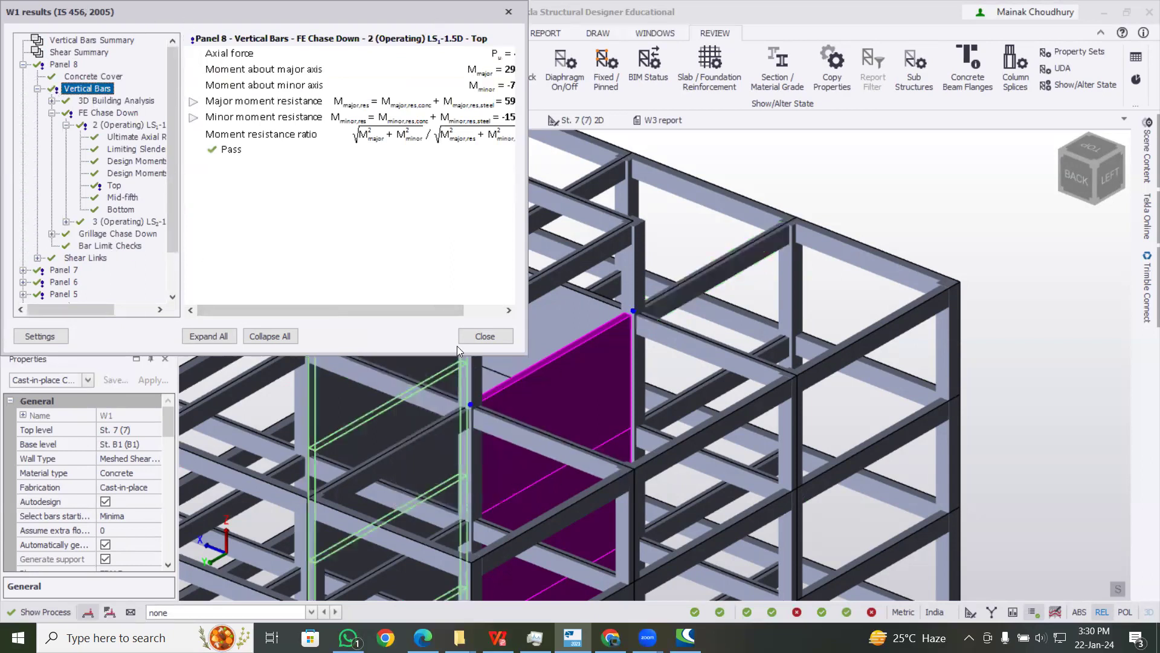
pyautogui.click(487, 336)
# Generate a drawing of wall W1 using the default DXF export preferences
pyautogui.rightClick(582, 391)
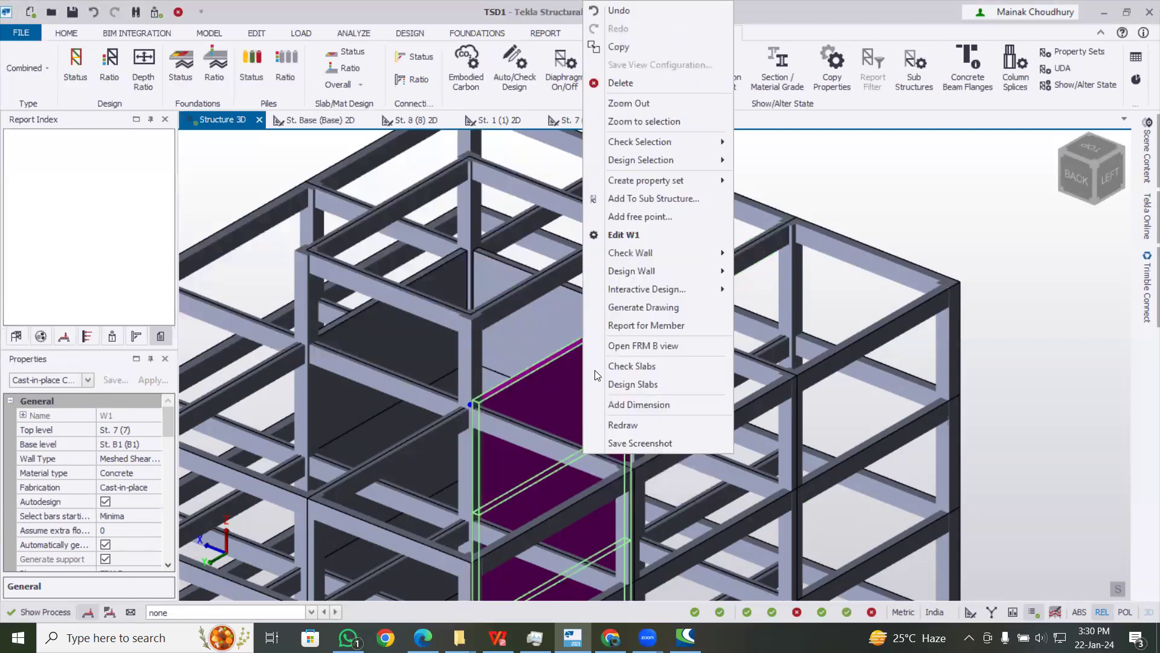
pyautogui.moveTo(687, 268)
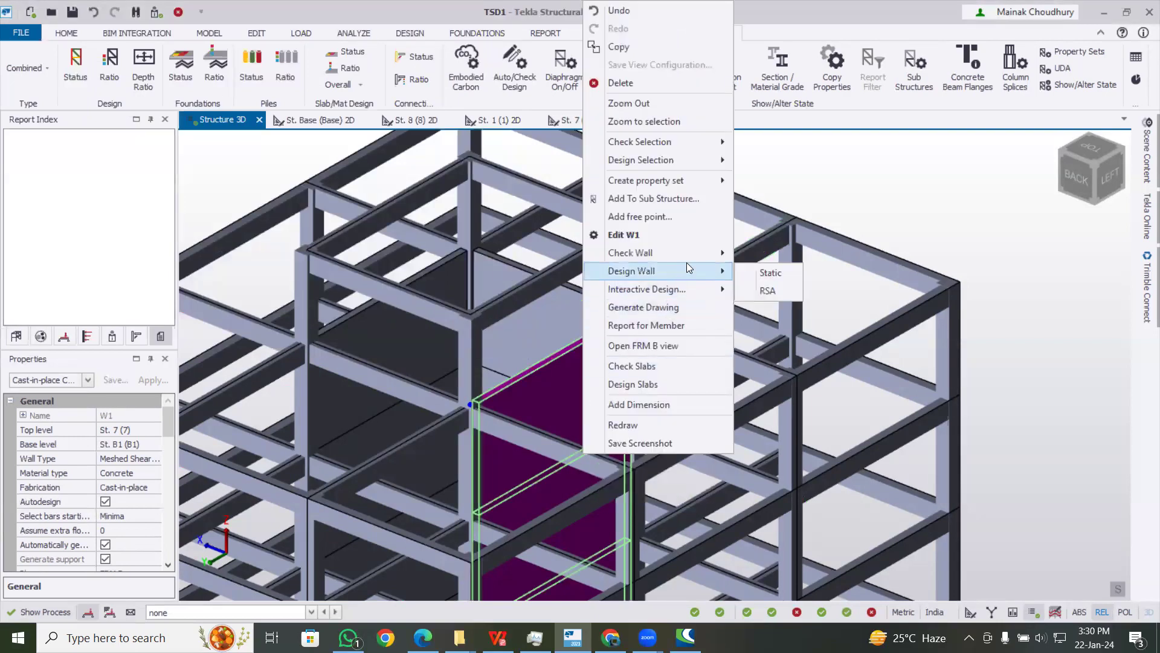
pyautogui.click(684, 307)
pyautogui.click(712, 231)
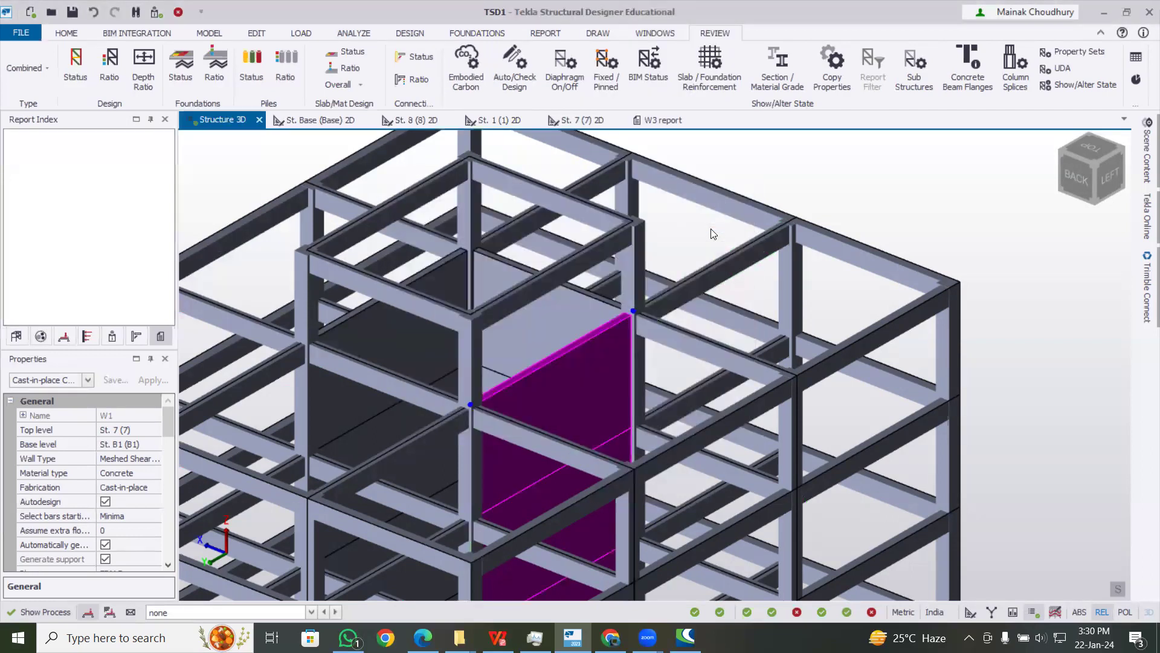
pyautogui.scroll(-2, 756, 266)
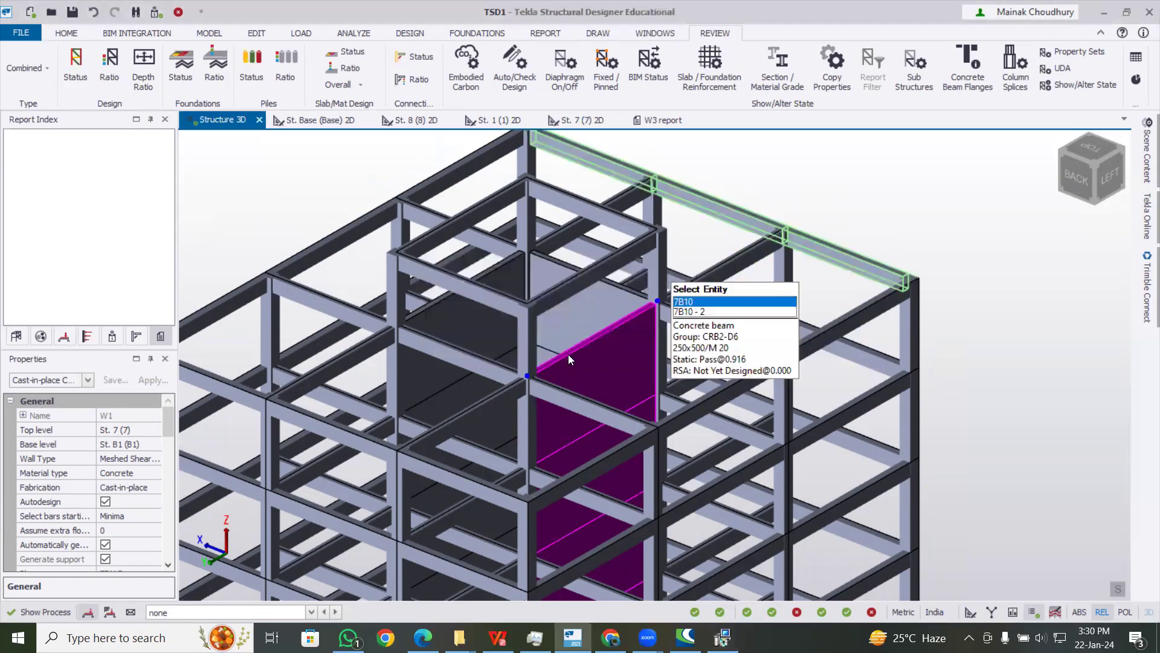
pyautogui.rightClick(593, 354)
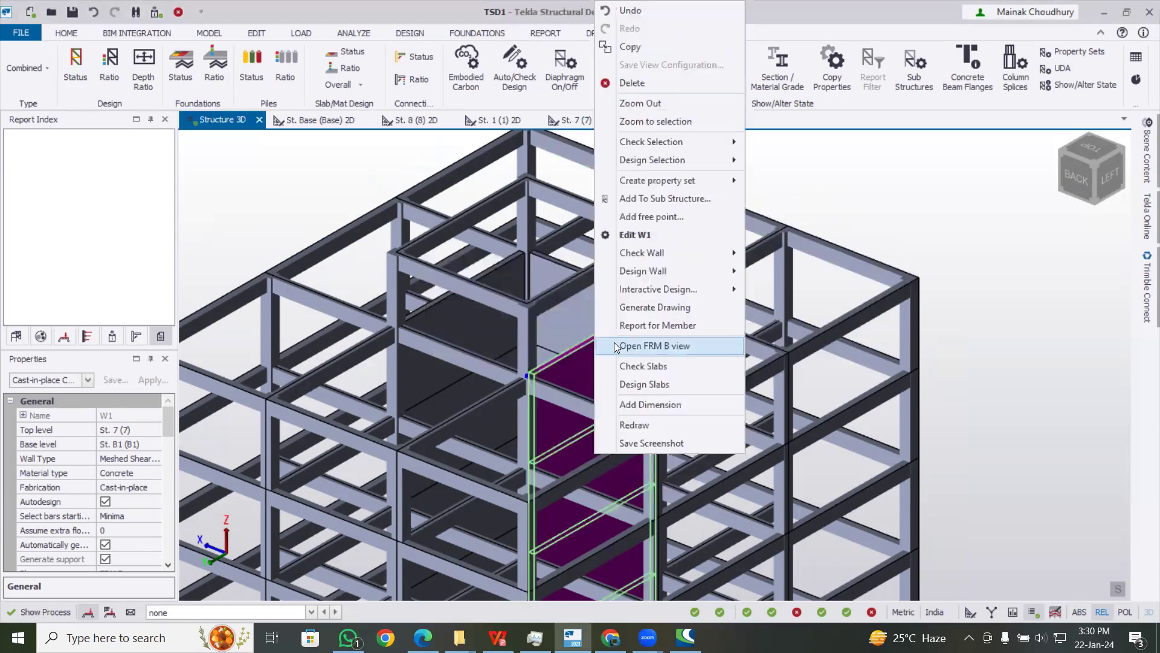
# Create a report for wall W1 and zoom out on its reinforcement elevation
pyautogui.click(654, 325)
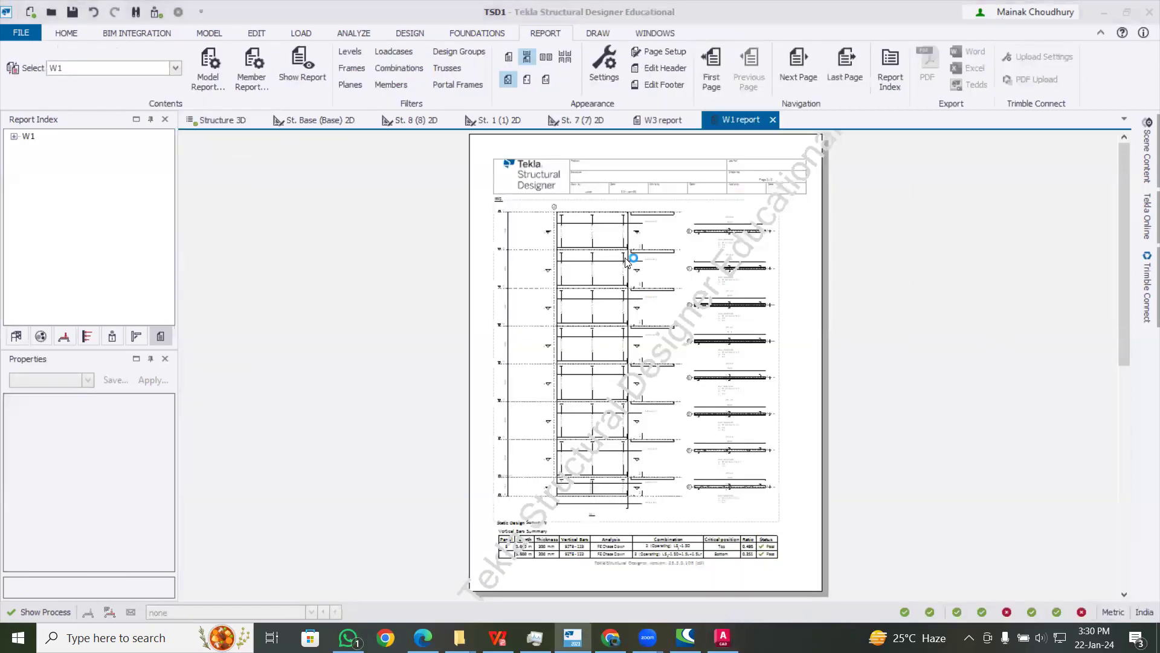
pyautogui.keyDown('ctrl'); pyautogui.scroll(4, 629, 254); pyautogui.keyUp('ctrl')
pyautogui.keyDown('ctrl'); pyautogui.scroll(2, 544, 238); pyautogui.keyUp('ctrl')
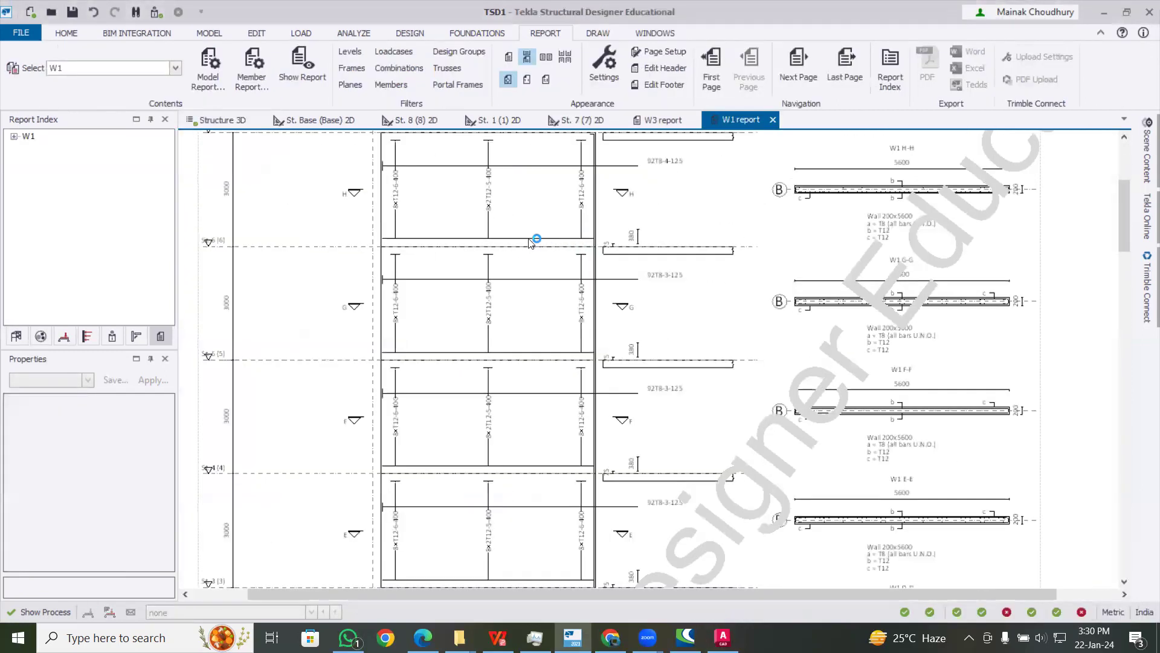
pyautogui.keyDown('ctrl'); pyautogui.scroll(2, 296, 234); pyautogui.keyUp('ctrl')
pyautogui.scroll(3, 294, 234)
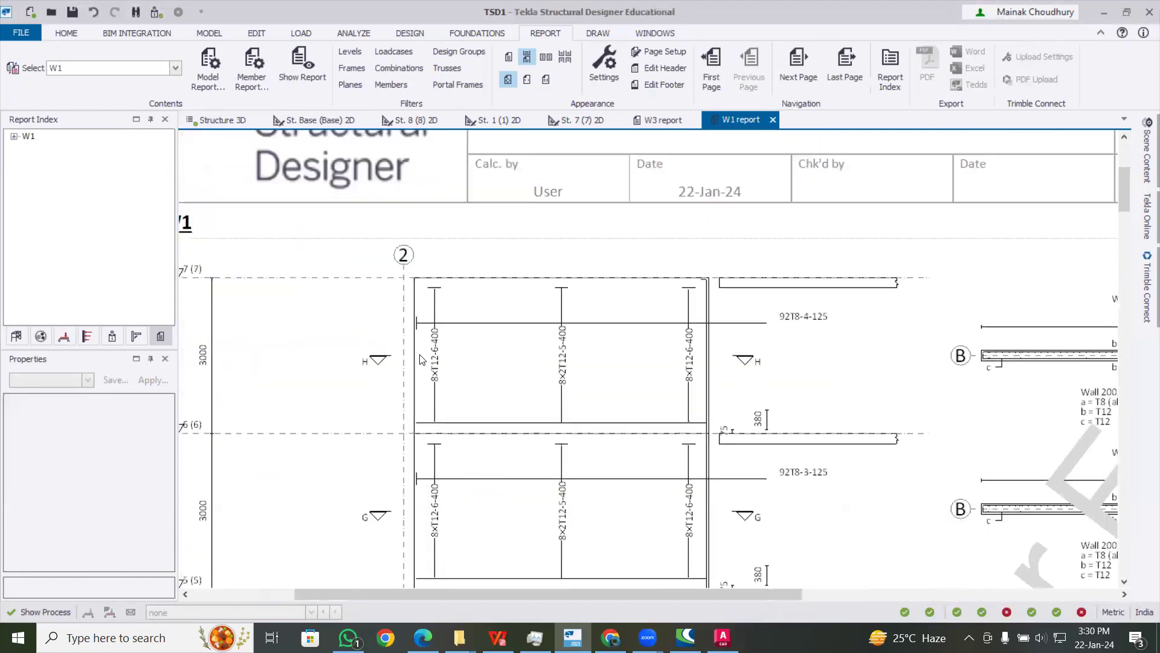
pyautogui.keyDown('ctrl'); pyautogui.scroll(1, 454, 402); pyautogui.keyUp('ctrl')
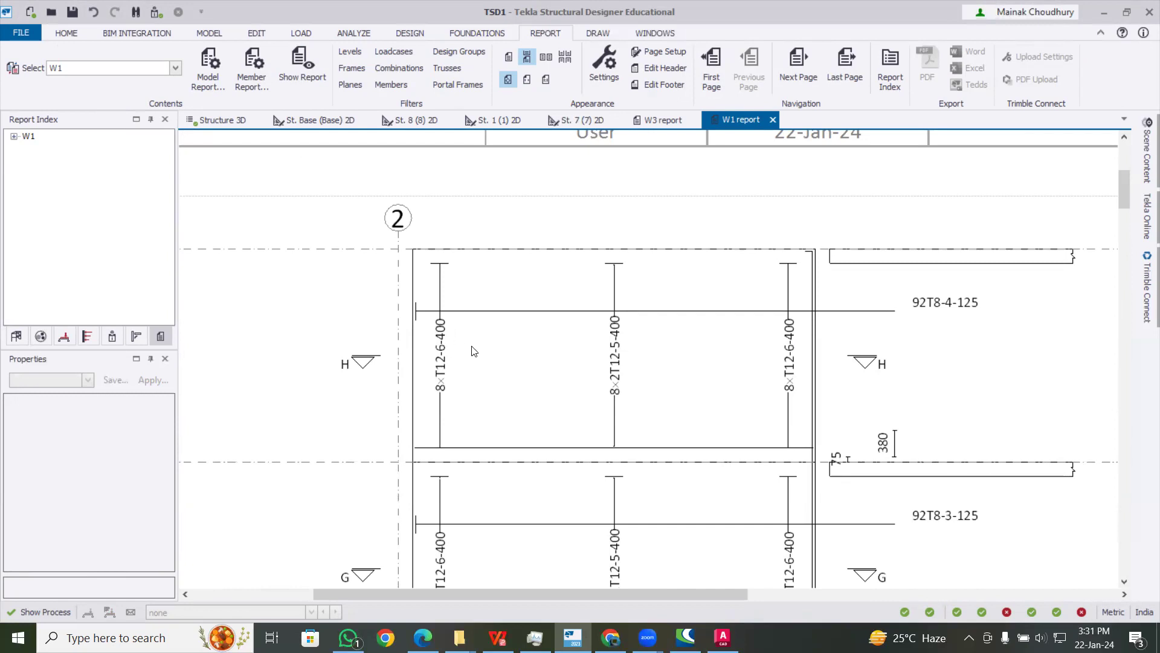
# Adjust the elevation view across the lower storeys showing 92T8-3-125 bars, then switch to AutoCAD
pyautogui.keyDown('ctrl'); pyautogui.scroll(-2, 474, 351); pyautogui.keyUp('ctrl')
pyautogui.keyDown('ctrl'); pyautogui.scroll(1, 473, 351); pyautogui.keyUp('ctrl')
pyautogui.scroll(-2, 474, 351)
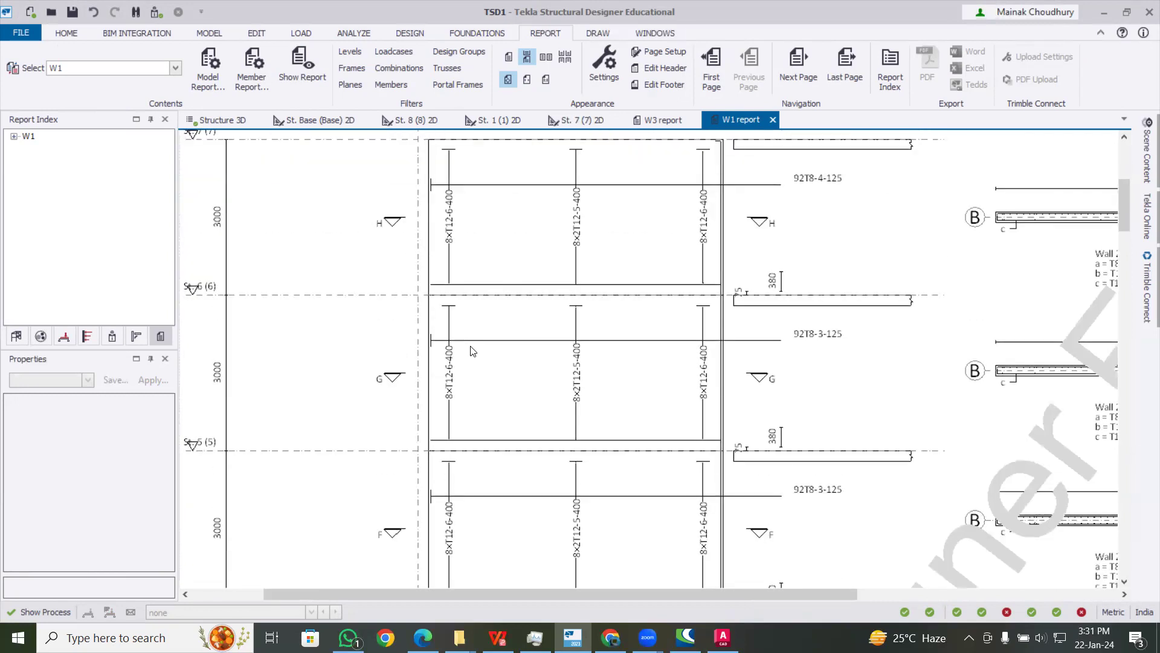
pyautogui.keyDown('ctrl'); pyautogui.scroll(3, 827, 341); pyautogui.keyUp('ctrl')
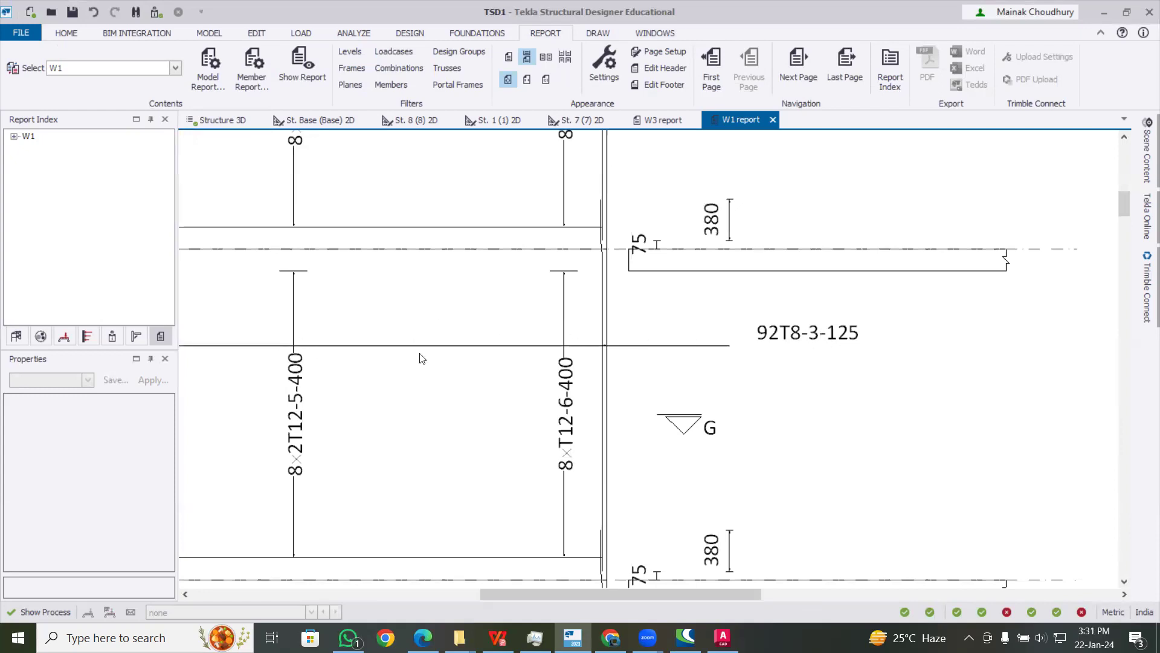
pyautogui.keyDown('ctrl'); pyautogui.scroll(-1, 687, 362); pyautogui.keyUp('ctrl')
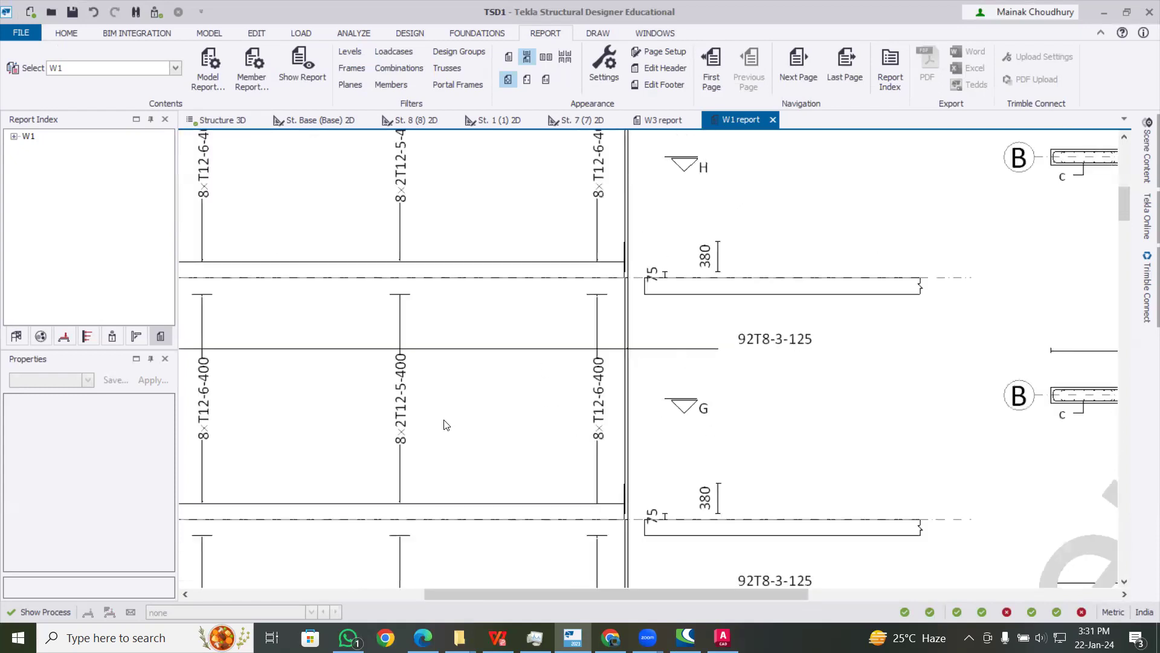
pyautogui.scroll(-10, 446, 424)
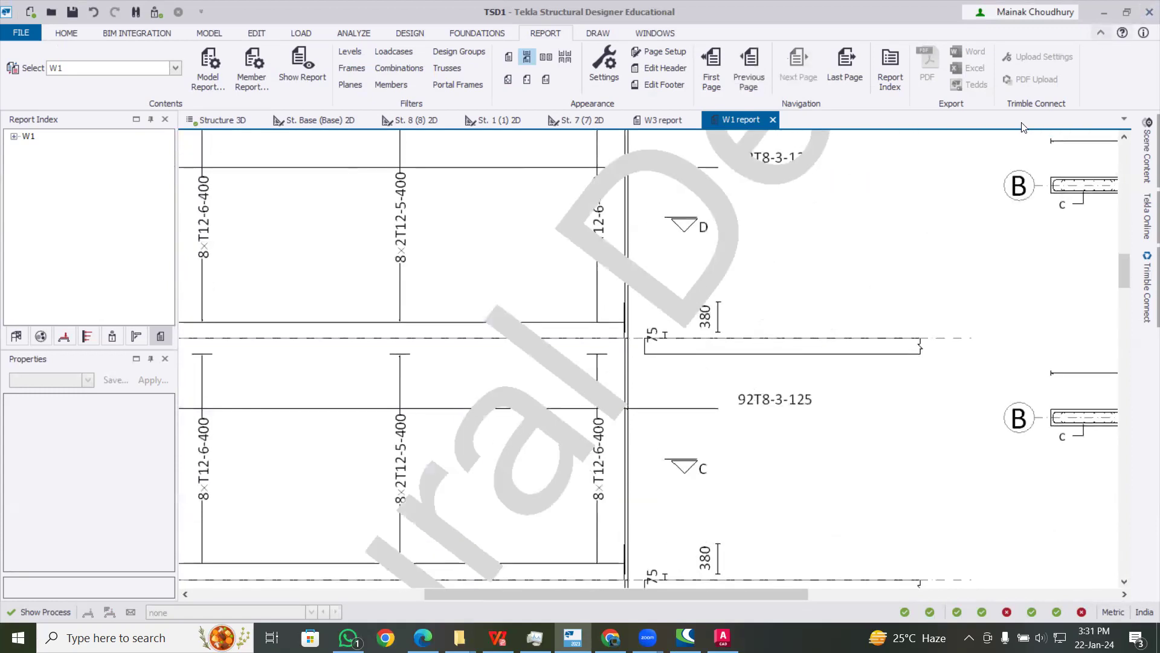
pyautogui.keyDown('ctrl'); pyautogui.scroll(-2, 894, 254); pyautogui.keyUp('ctrl')
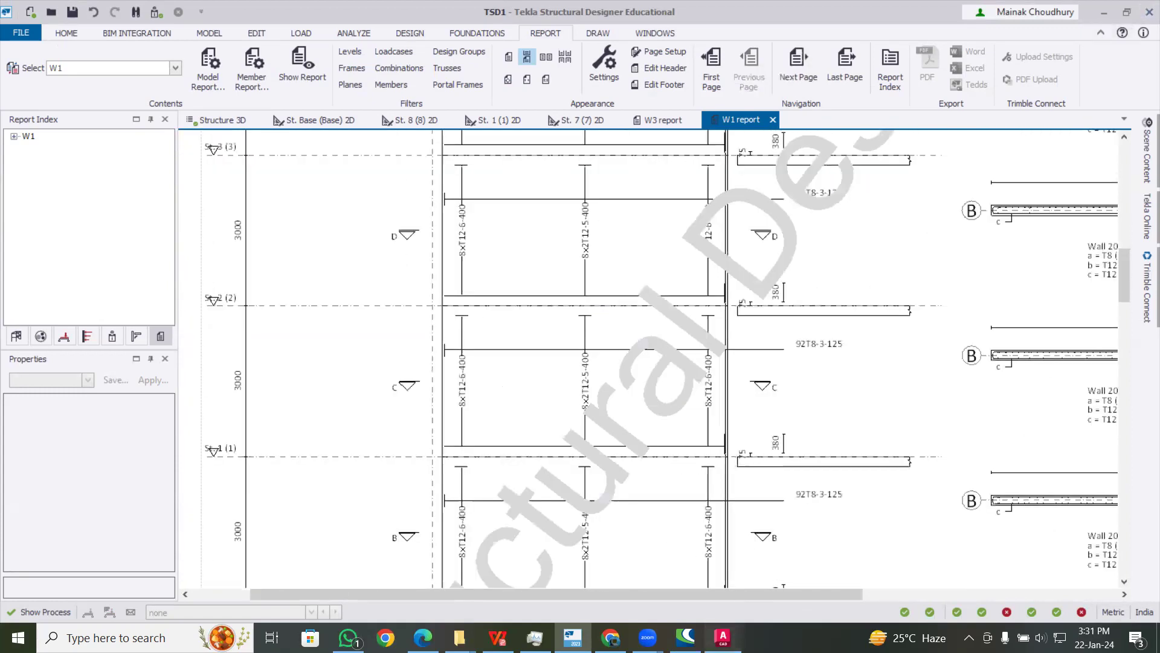
pyautogui.click(723, 637)
# Minimize the Autodesk sign-in page, dismiss the browser notice, and scroll the W1 report to Shear Summary
pyautogui.click(615, 426)
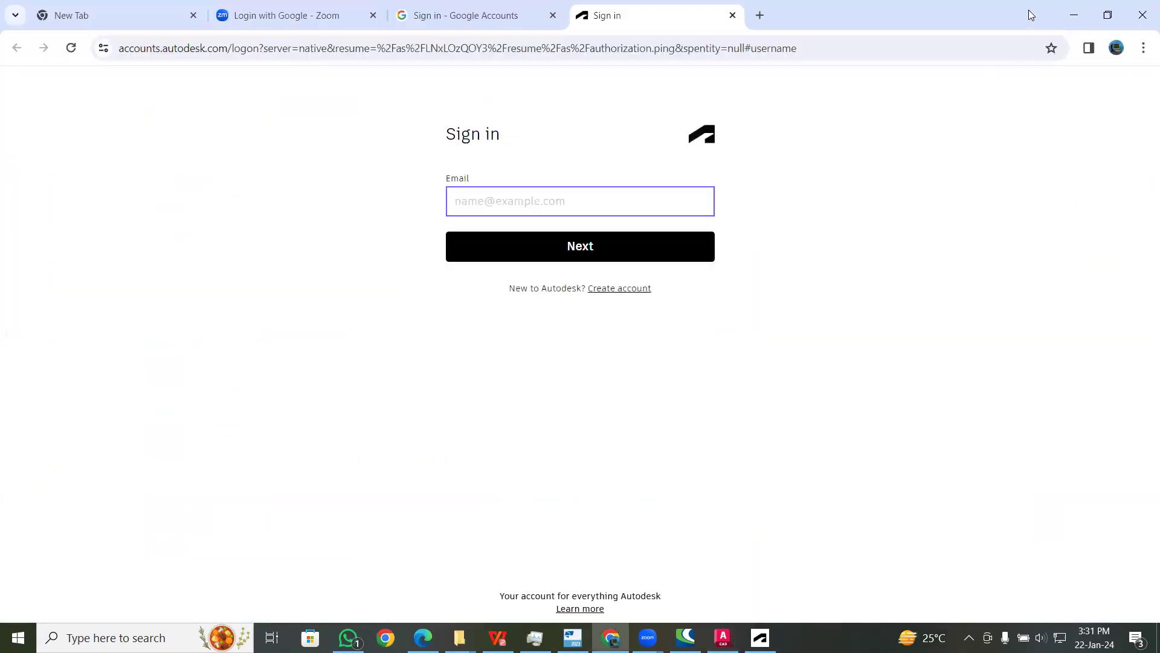
pyautogui.click(1074, 15)
pyautogui.click(818, 200)
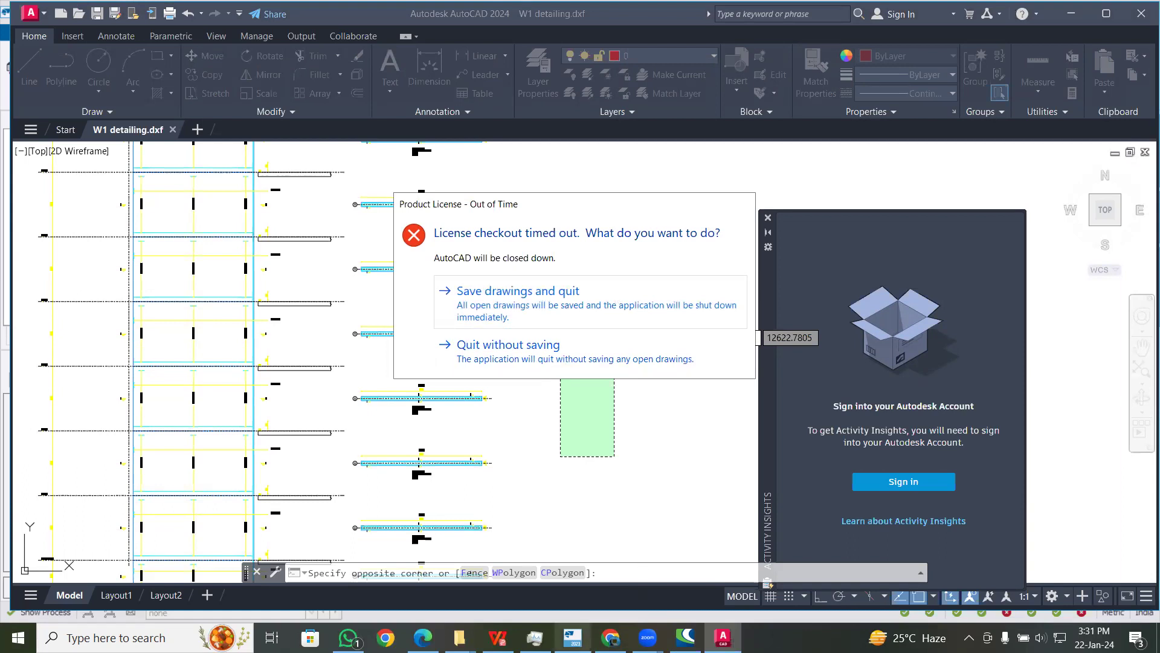
pyautogui.click(572, 638)
pyautogui.scroll(-20, 689, 343)
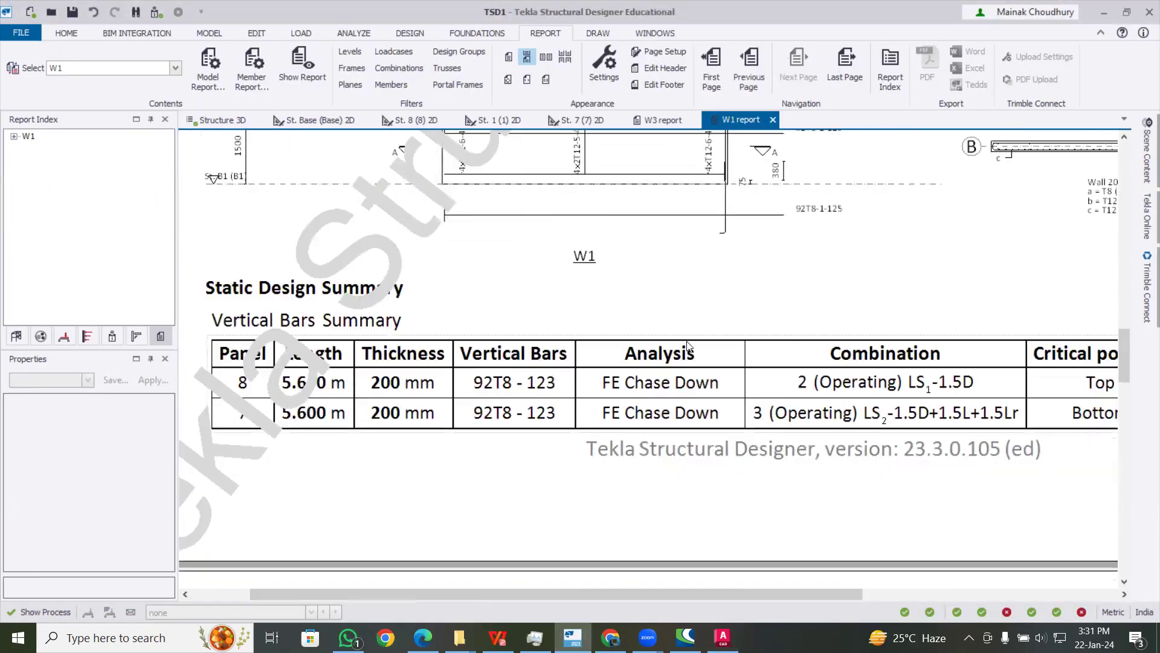
# In the 3D structure view, box-select the whole building: 92 beams, 16 columns, 3 walls, 16 supports
pyautogui.click(208, 120)
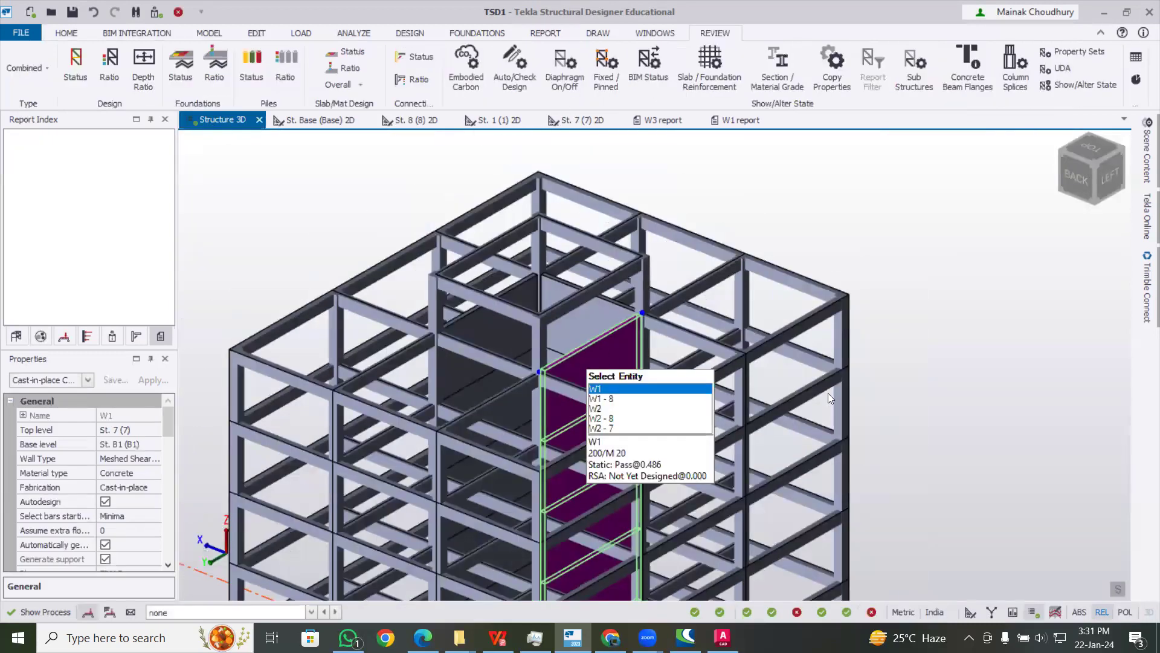
pyautogui.scroll(-5, 828, 392)
pyautogui.moveTo(828, 392); pyautogui.dragTo(925, 390, button='middle')
pyautogui.click(924, 390)
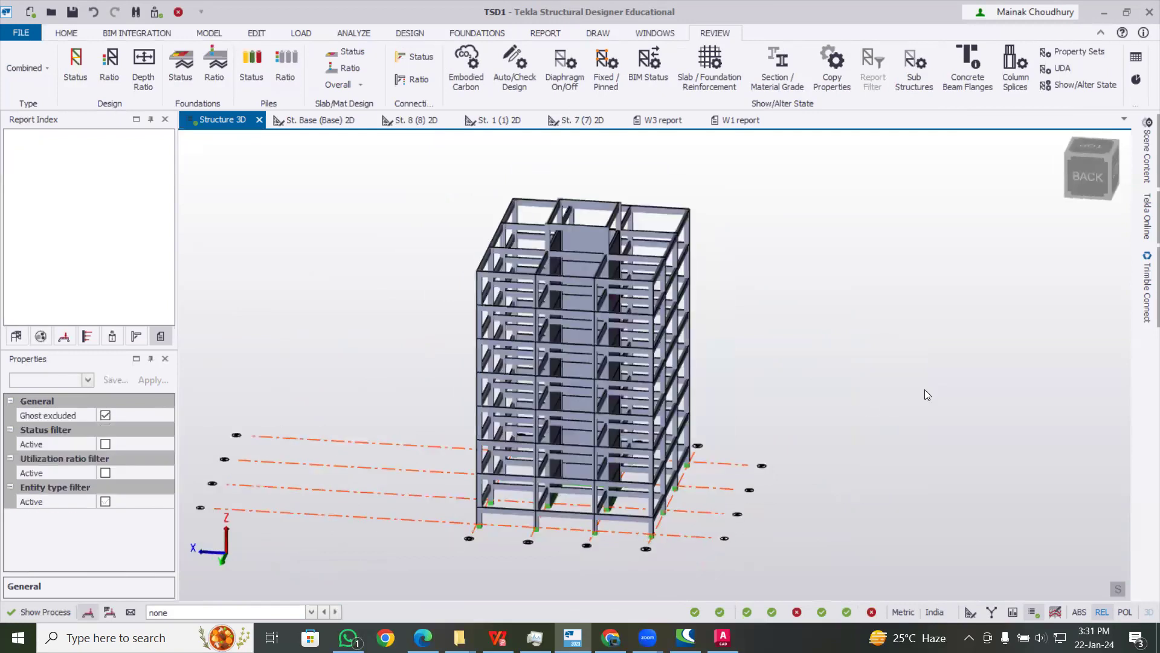
pyautogui.moveTo(772, 401); pyautogui.dragTo(695, 254, button='middle')
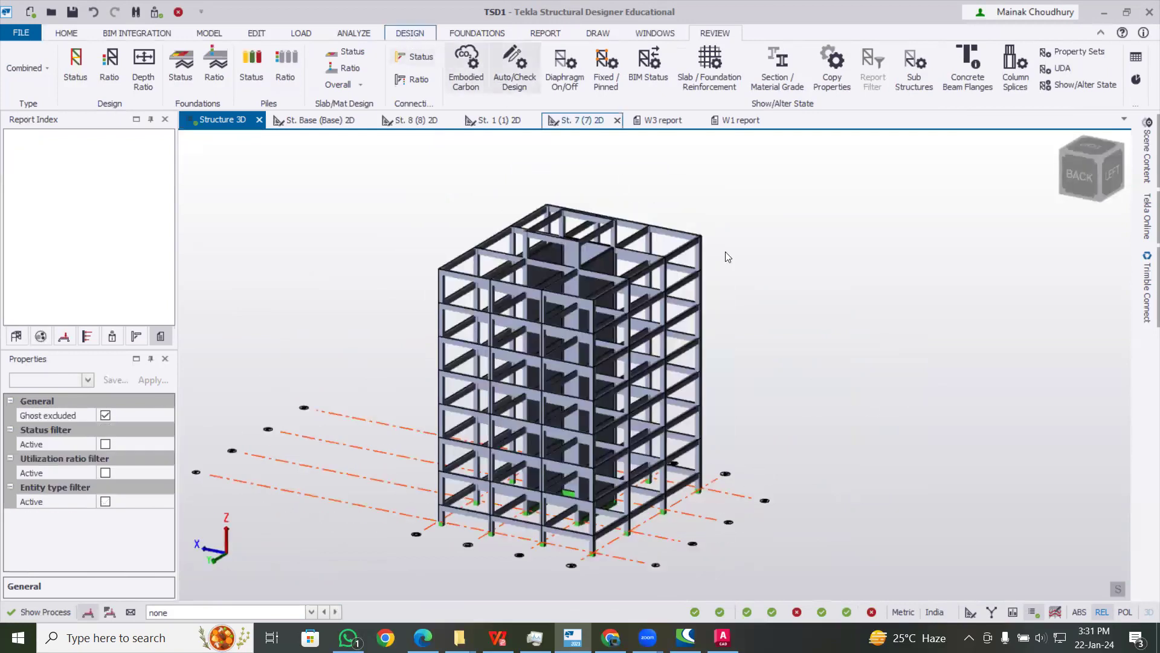
pyautogui.moveTo(378, 173); pyautogui.dragTo(866, 595)
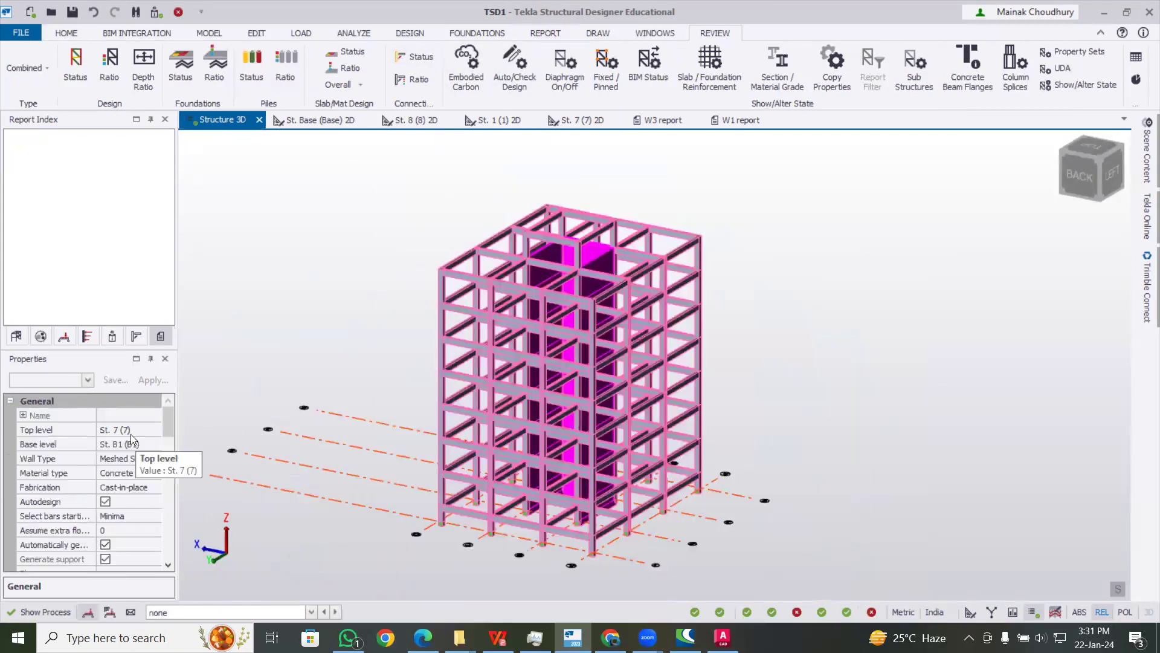
pyautogui.click(89, 380)
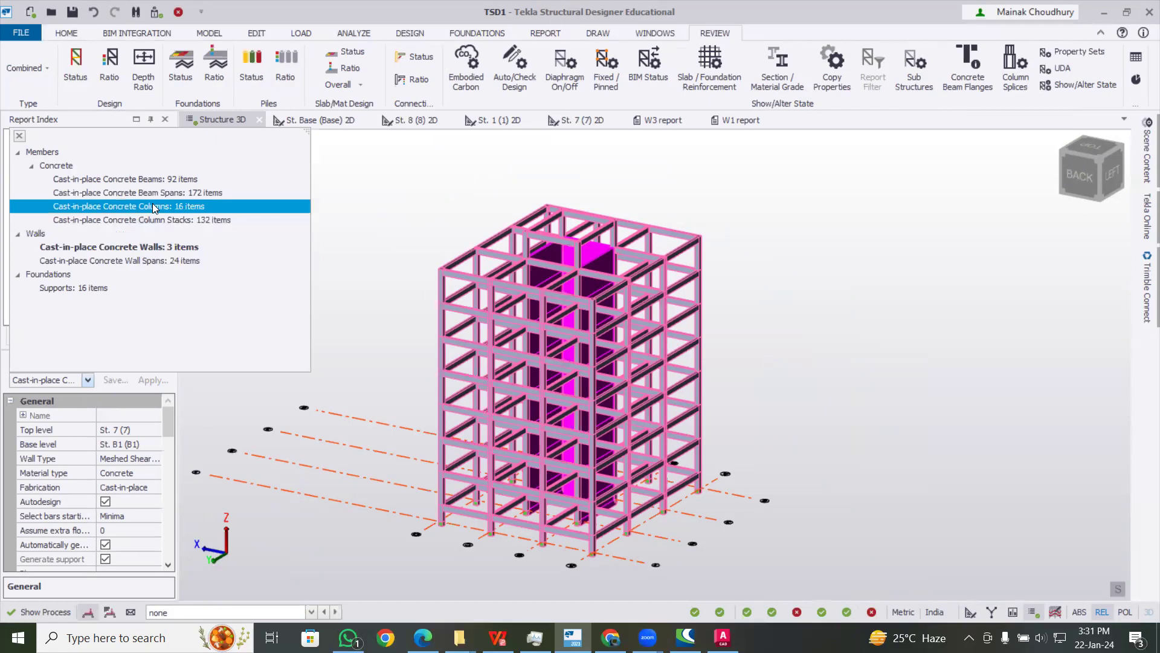
# Change the column stacks' section from 400x400 to 450x450
pyautogui.click(142, 220)
pyautogui.moveTo(166, 417); pyautogui.dragTo(169, 447)
pyautogui.click(140, 501)
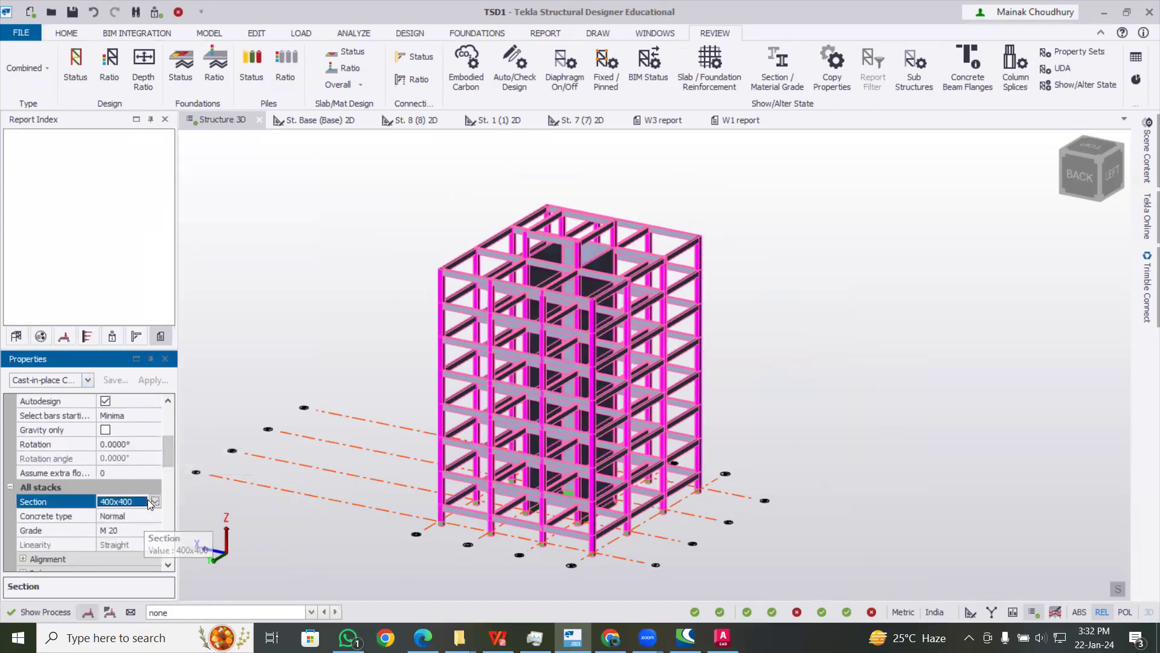
pyautogui.click(152, 502)
pyautogui.click(139, 532)
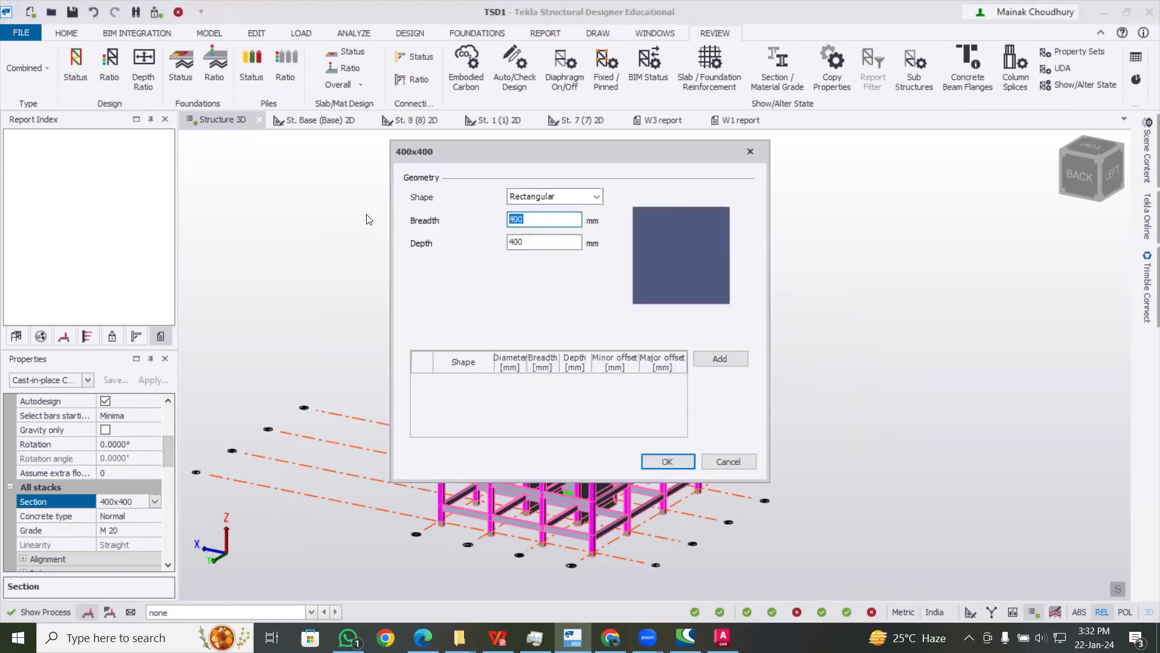
pyautogui.write('450')
pyautogui.press('Tab')
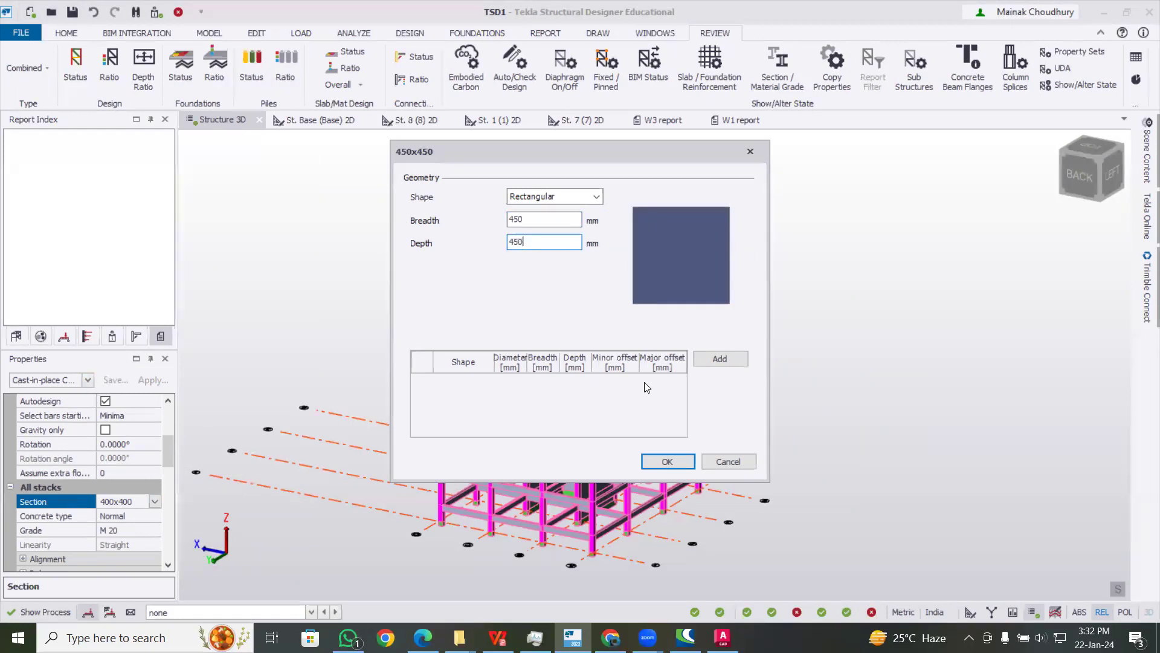
pyautogui.click(678, 462)
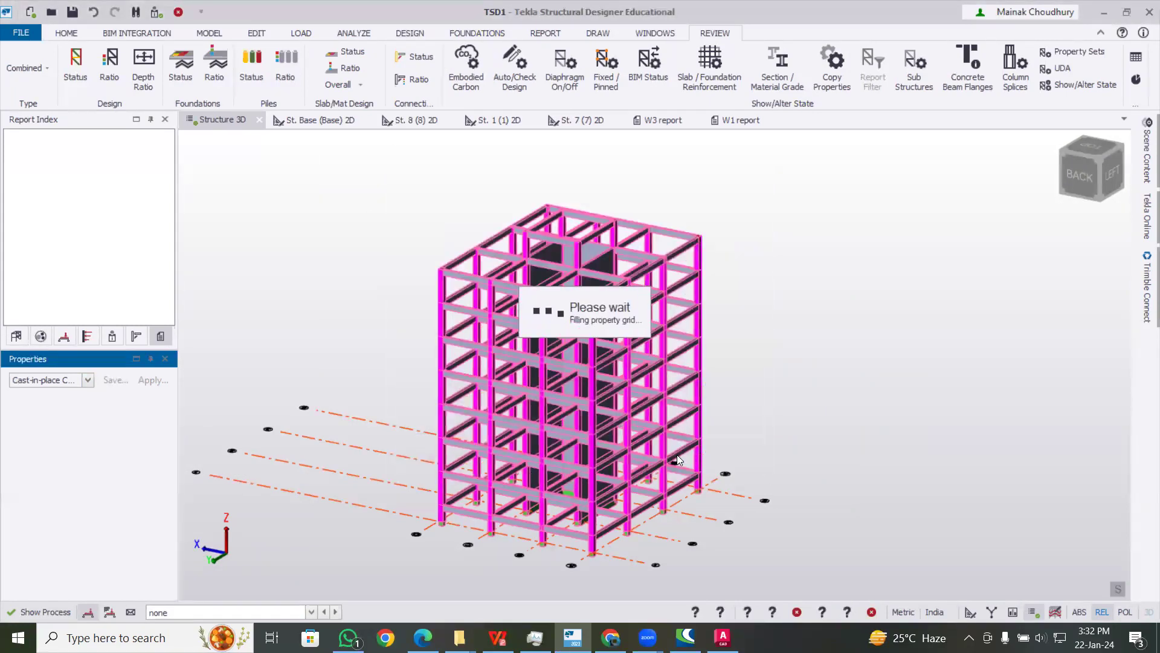
pyautogui.click(751, 344)
# Run Auto/Check Design on the whole building, leaving 326 members passing and 2 failing
pyautogui.click(511, 58)
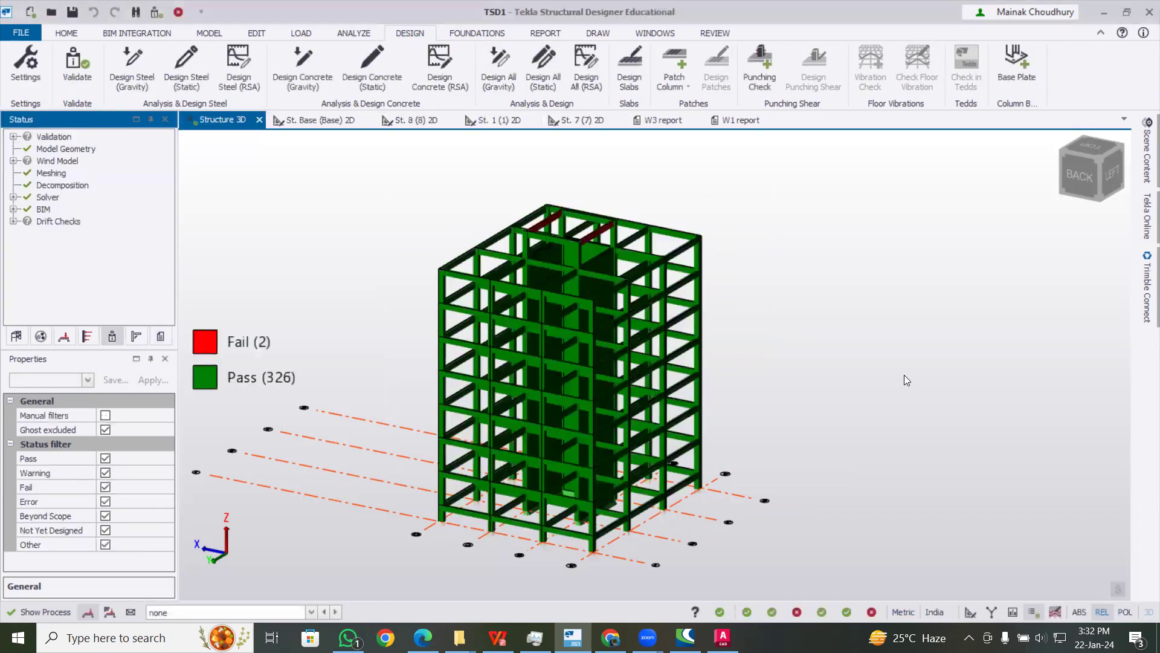
# Bring the failing top beams into view and select both, starting with beam 8B2
pyautogui.moveTo(928, 422); pyautogui.dragTo(780, 427, button='middle')
pyautogui.moveTo(686, 405); pyautogui.dragTo(508, 214, button='middle')
pyautogui.scroll(3, 507, 208)
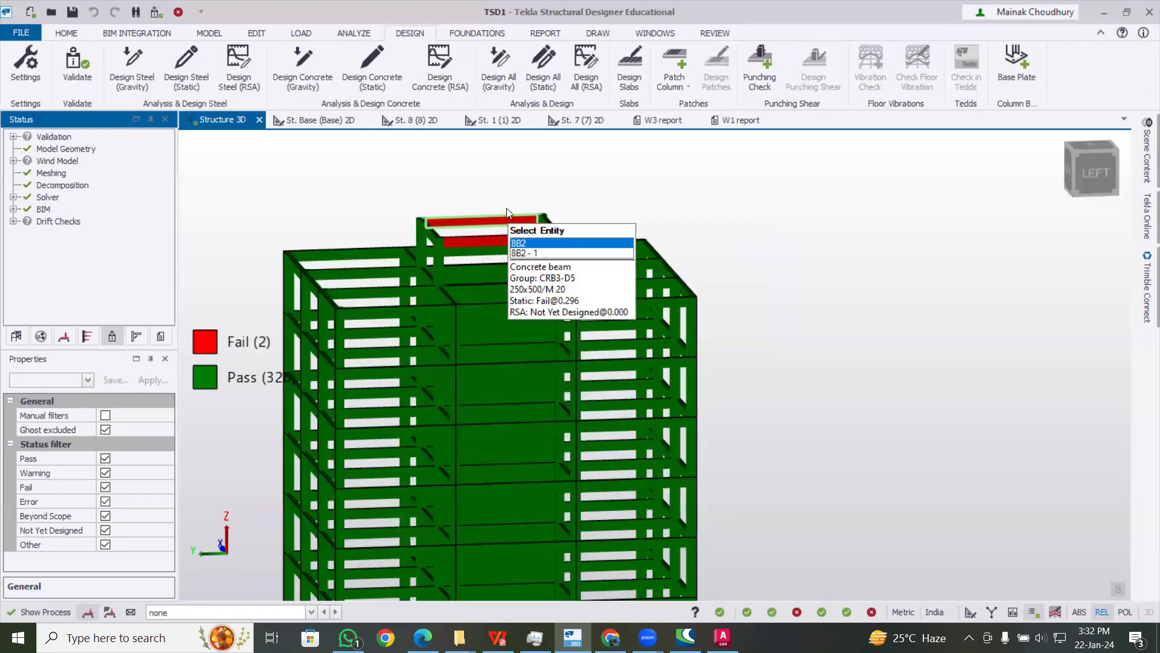
pyautogui.scroll(2, 494, 222)
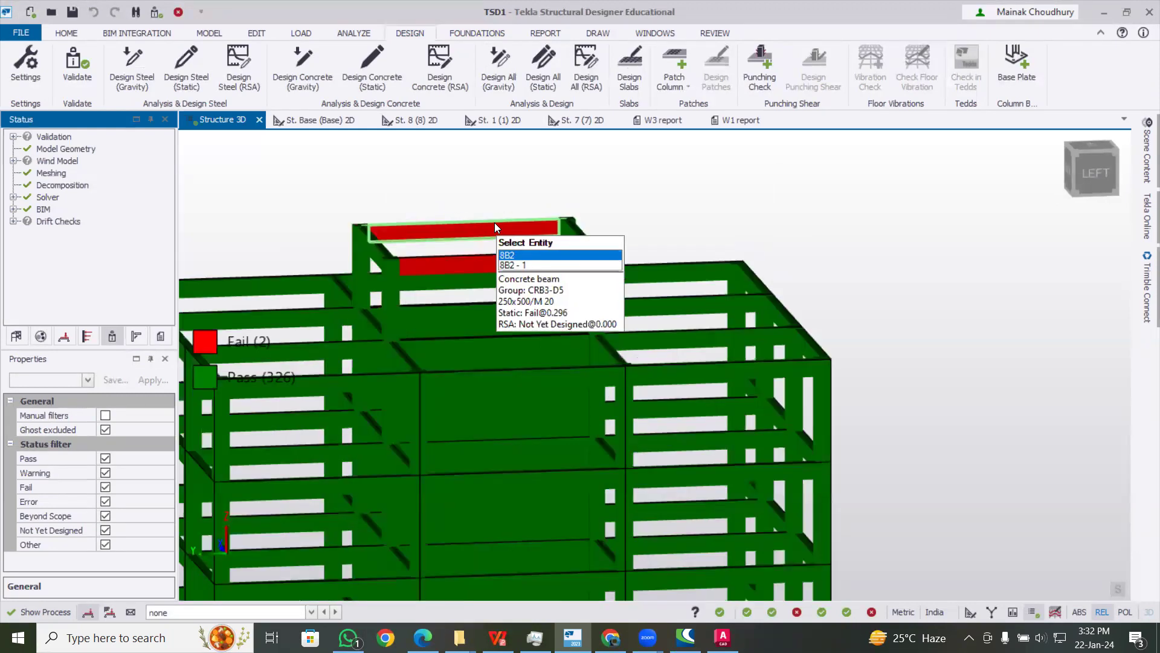
pyautogui.click(494, 227)
pyautogui.keyDown('ctrl'); pyautogui.click(501, 258); pyautogui.keyUp('ctrl')
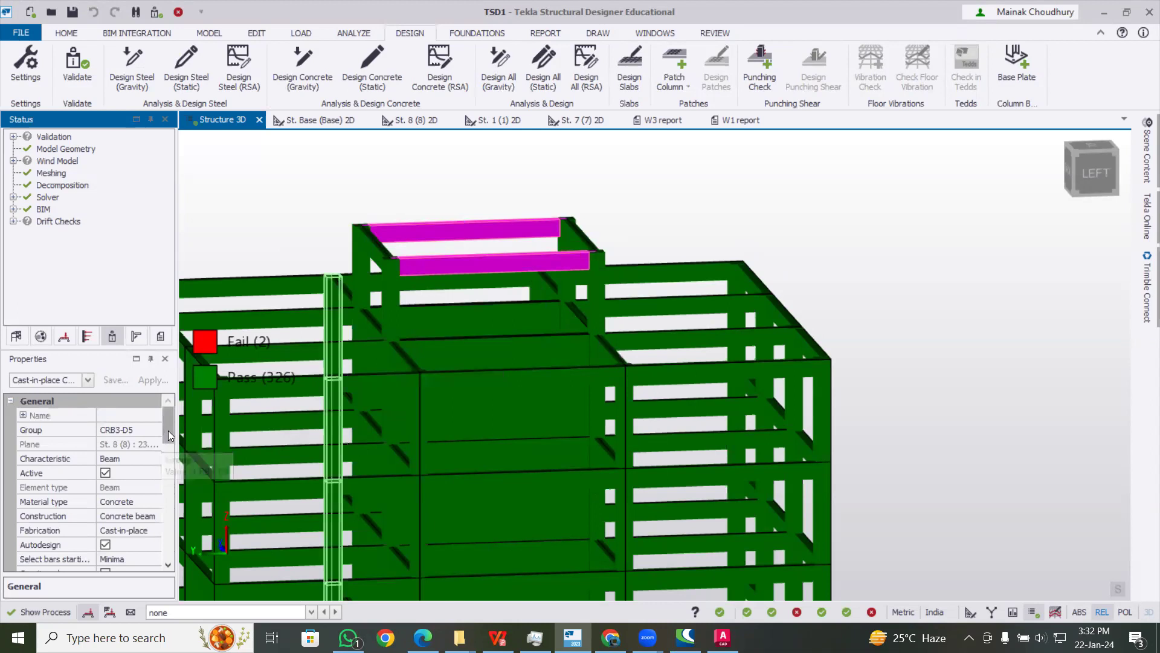
# Edit the selected beams' 250x500 section to a breadth of 300, giving 300x500
pyautogui.scroll(-6, 145, 484)
pyautogui.click(143, 489)
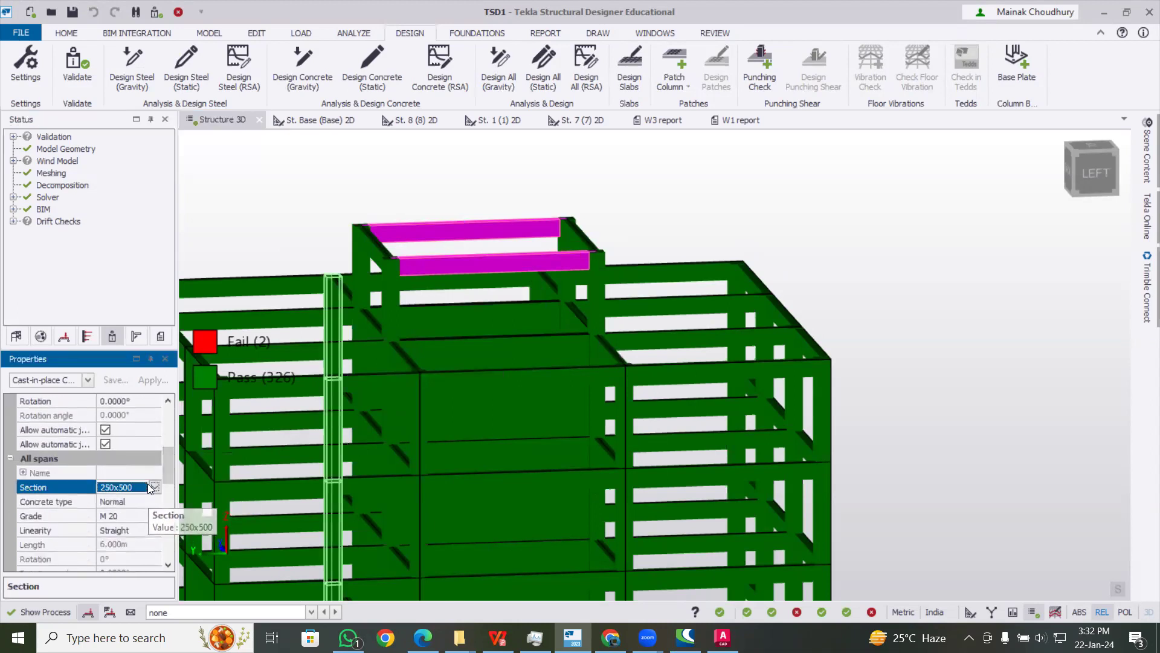
pyautogui.click(155, 488)
pyautogui.click(136, 518)
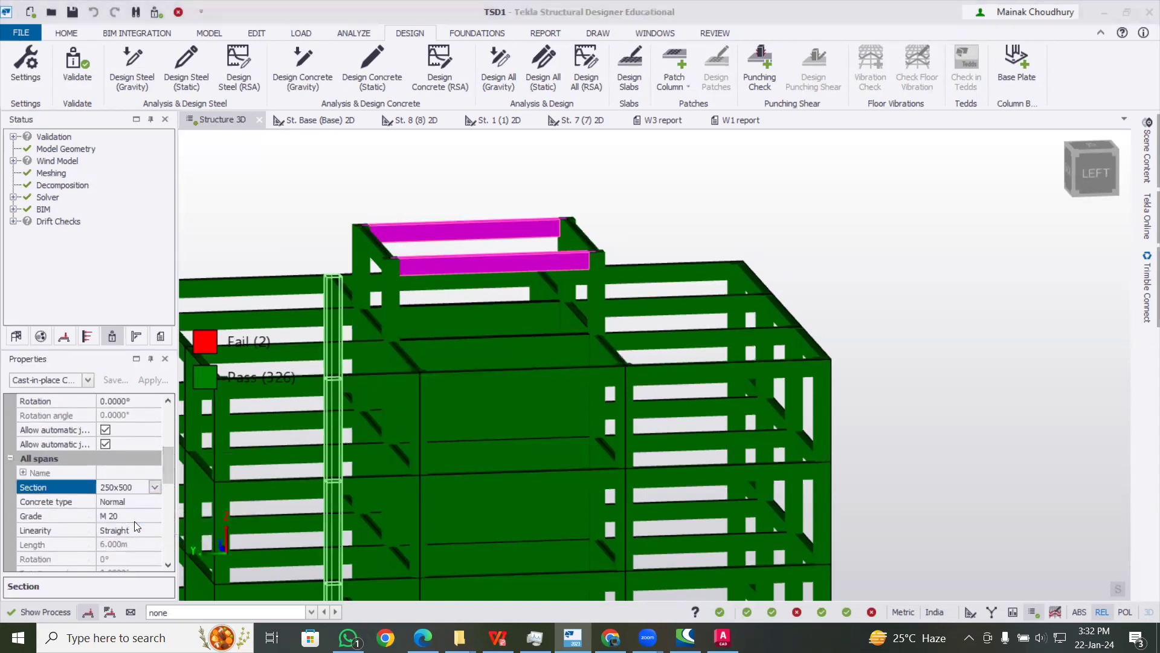
pyautogui.write('300')
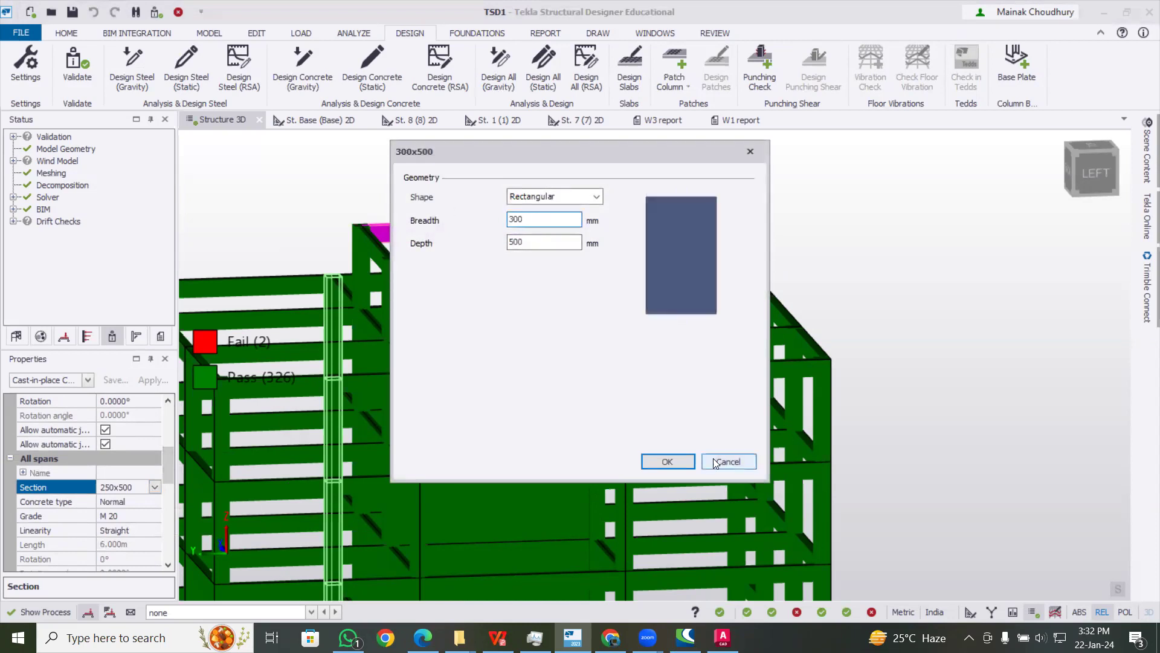
pyautogui.click(668, 461)
pyautogui.moveTo(547, 280)
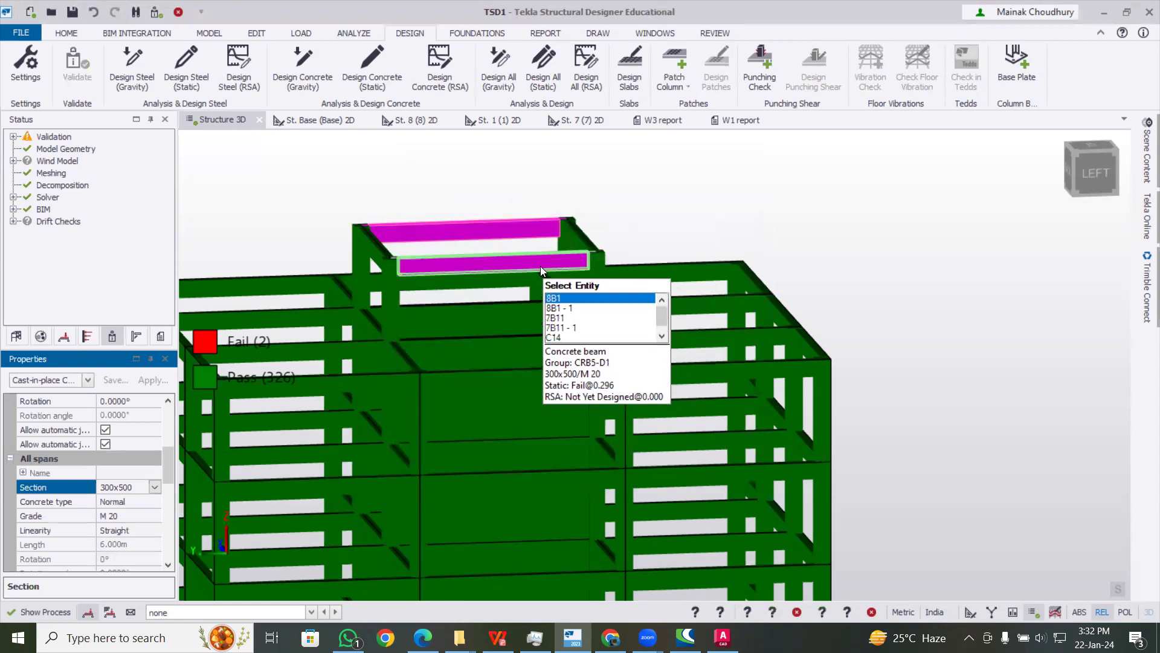
# Redesign the two enlarged beams, then orbit the building to confirm all 328 members pass
pyautogui.rightClick(503, 265)
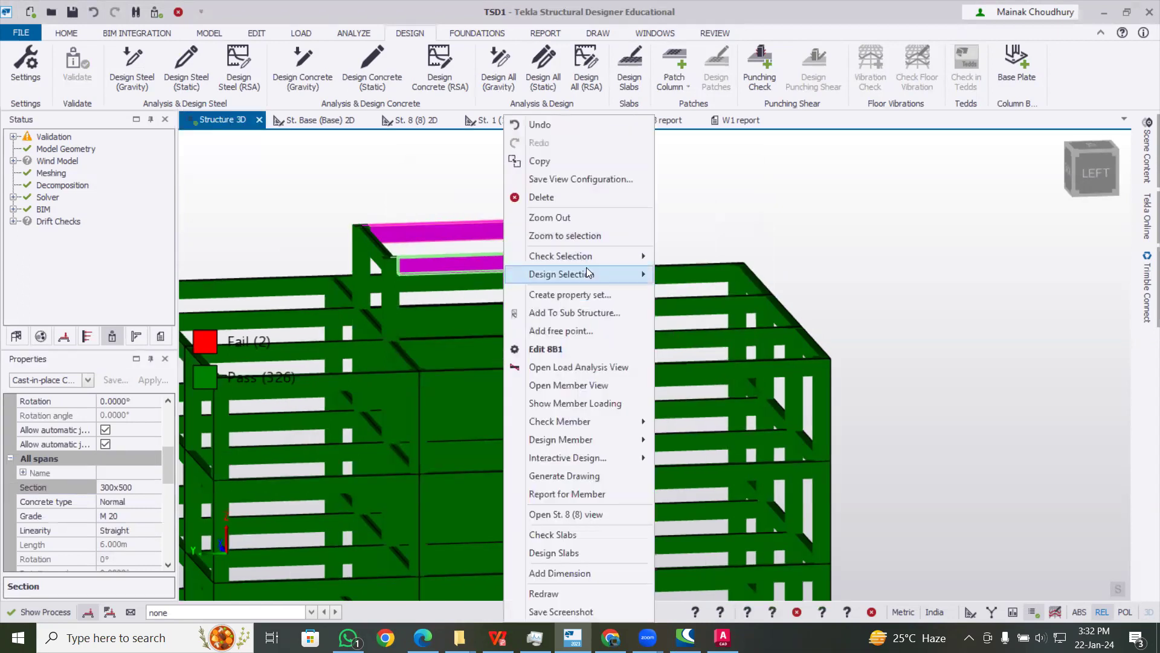
pyautogui.moveTo(604, 274)
pyautogui.click(682, 275)
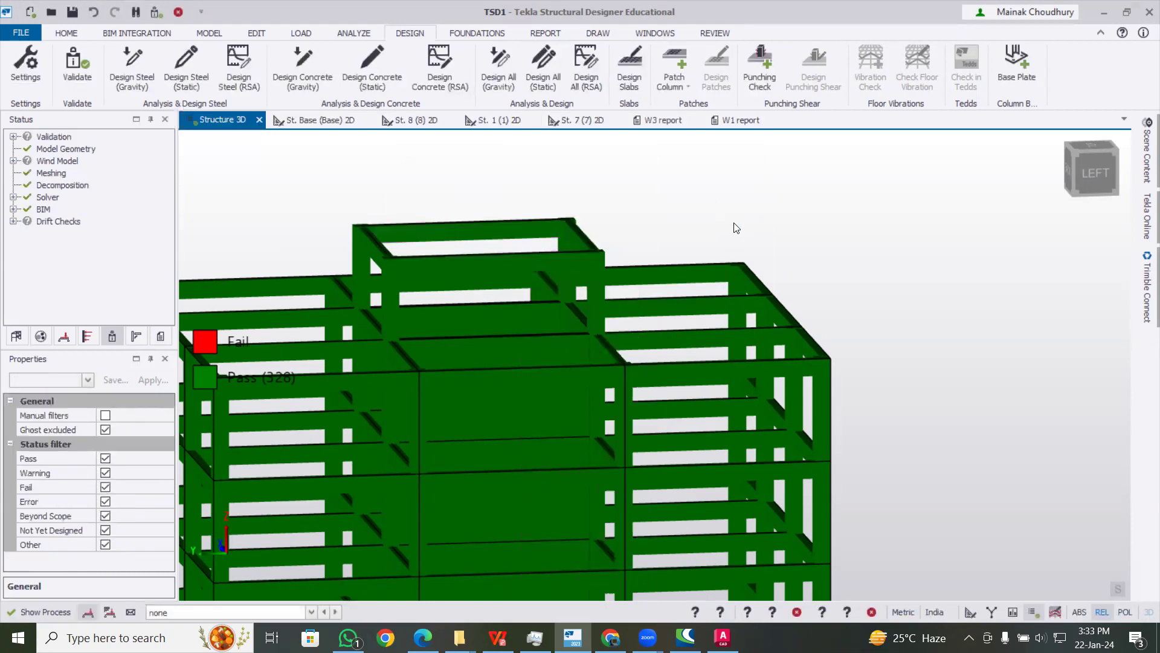
pyautogui.scroll(-3, 740, 225)
pyautogui.moveTo(934, 346); pyautogui.dragTo(791, 392, button='middle')
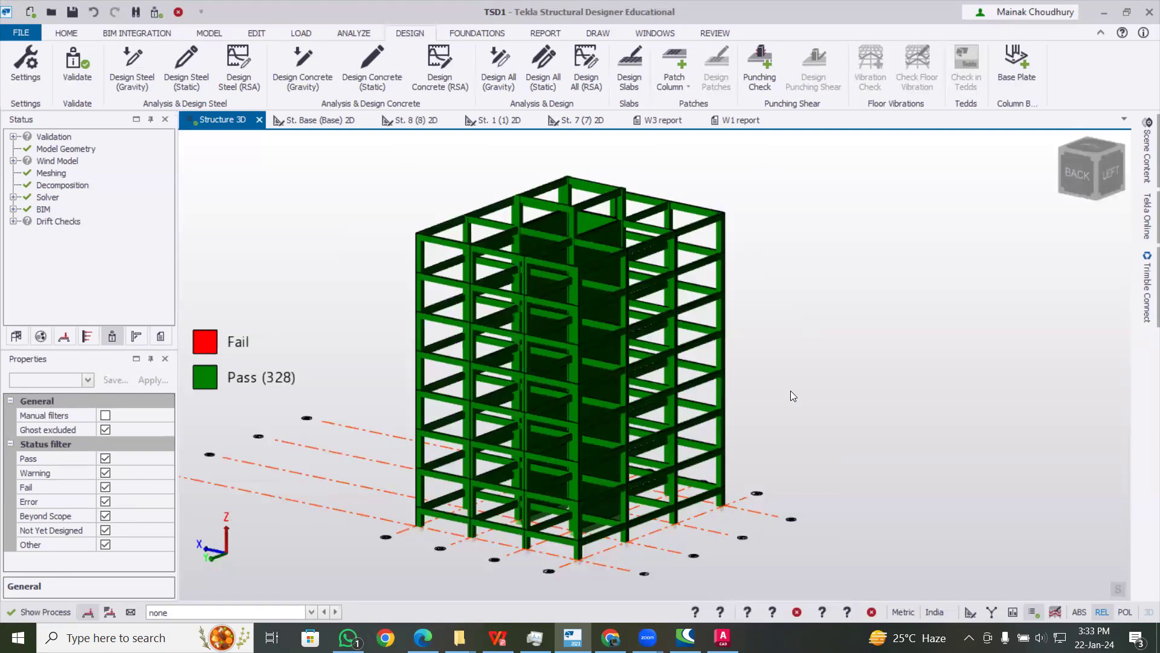
pyautogui.scroll(3, 791, 391)
pyautogui.moveTo(811, 396); pyautogui.dragTo(834, 409, button='middle')
pyautogui.moveTo(909, 410); pyautogui.dragTo(832, 395, button='middle')
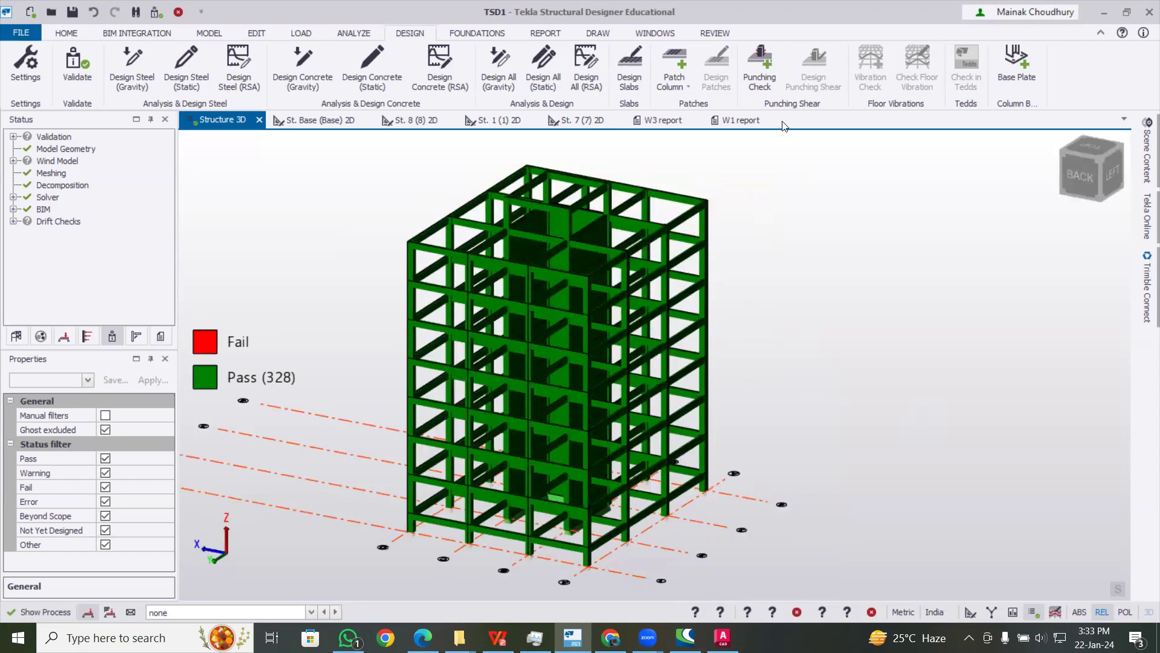